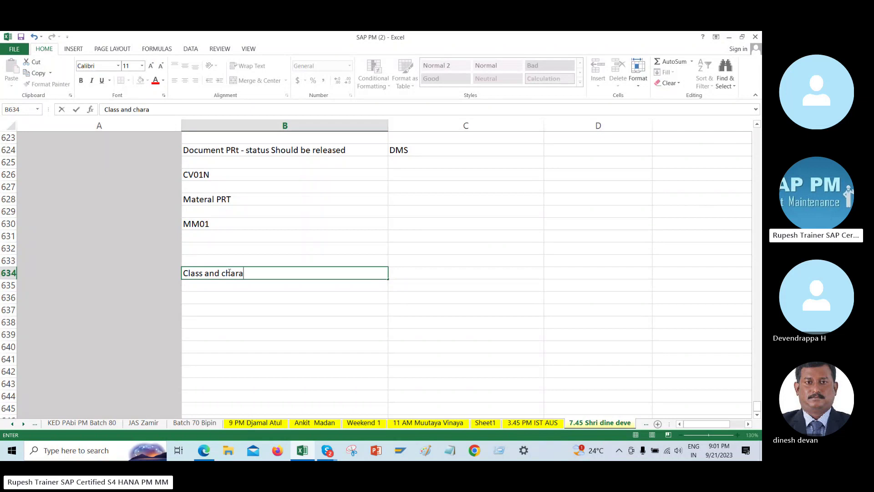
# Complete the heading in cell B634 so that it reads "Class and characteristics".
pyautogui.write('cteristics')
pyautogui.hotkey('ctrl', 'Return')
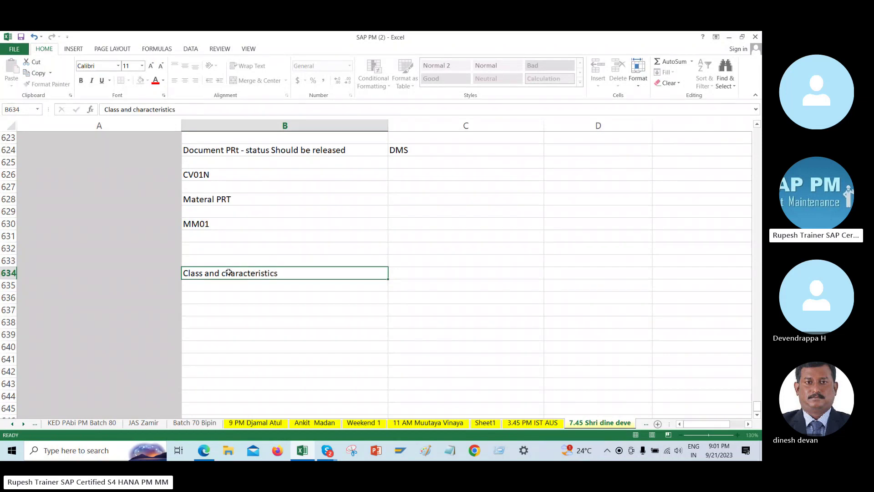
pyautogui.scroll(1, 230, 272)
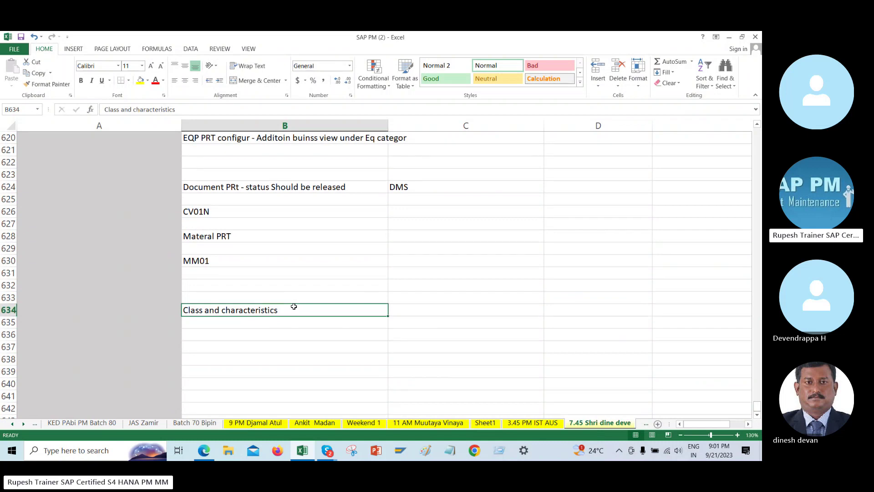
pyautogui.click(414, 331)
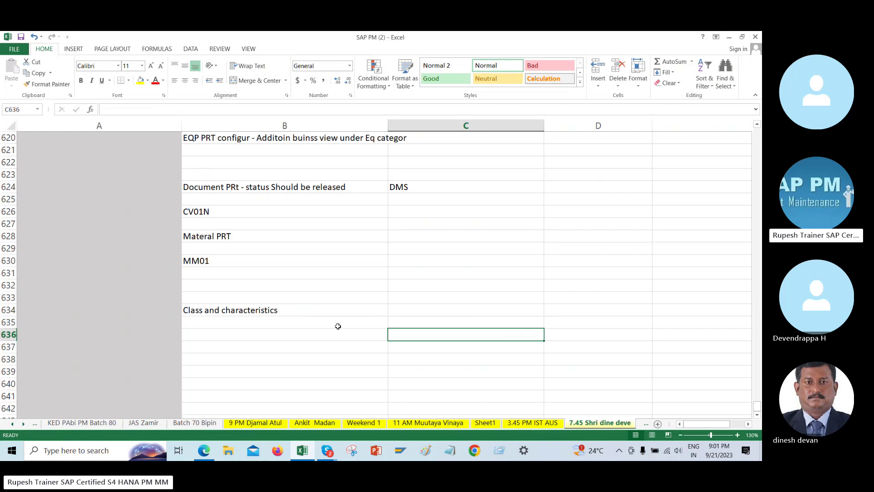
pyautogui.scroll(-1, 282, 318)
pyautogui.click(370, 313)
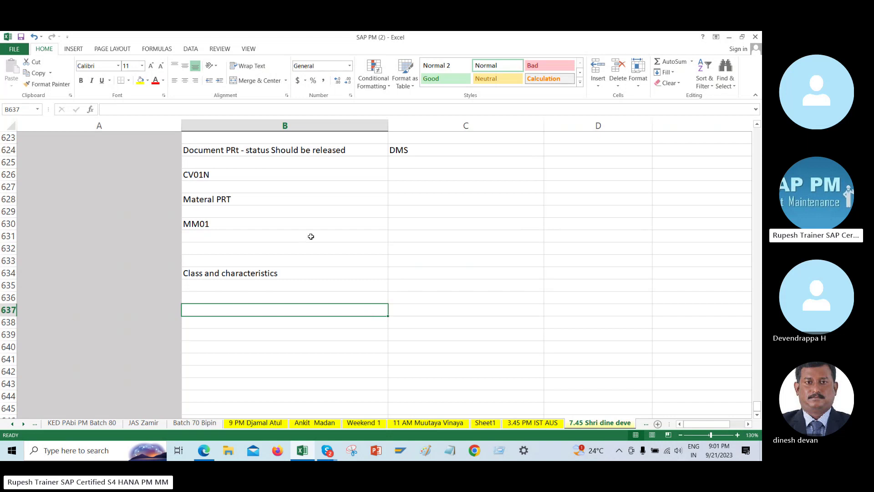
pyautogui.scroll(4, 310, 237)
pyautogui.scroll(-3, 339, 262)
pyautogui.click(281, 311)
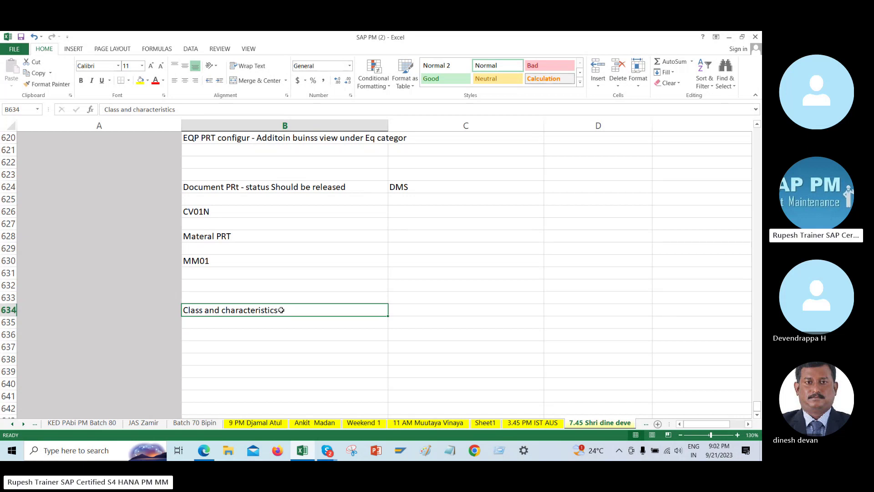
pyautogui.click(435, 325)
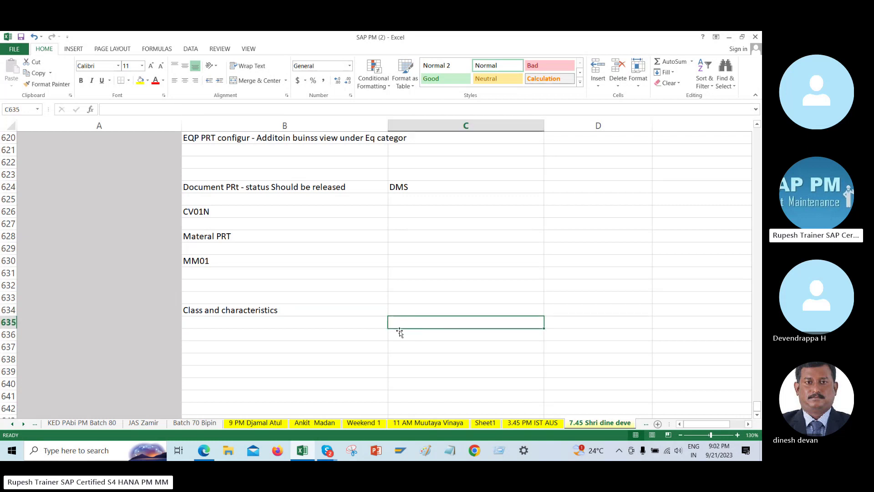
# Enter CT04 in cell B637 and "Unit of measure" in cell B638.
pyautogui.click(318, 347)
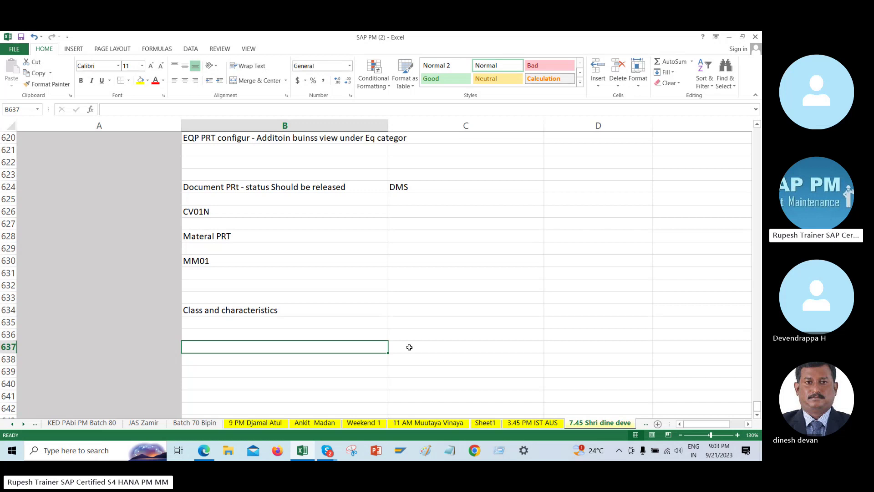
pyautogui.write('CT04')
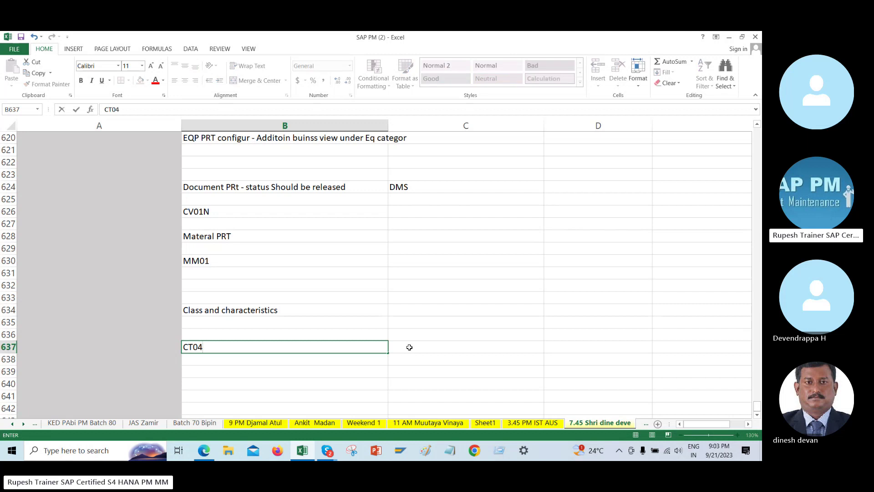
pyautogui.press('Return')
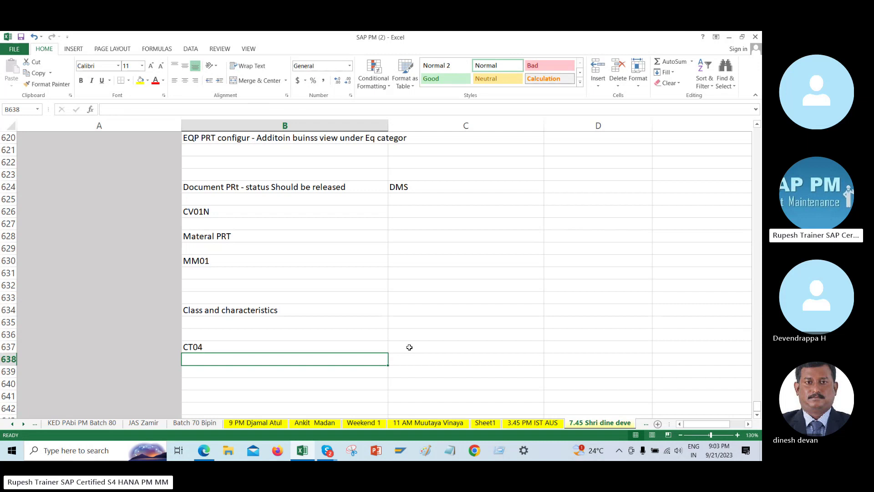
pyautogui.write('Unit of me')
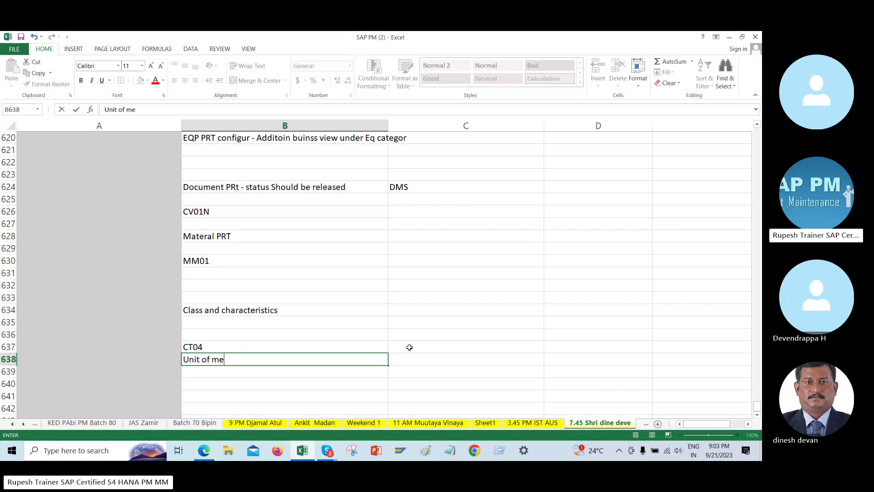
pyautogui.write('asure')
pyautogui.press('Return')
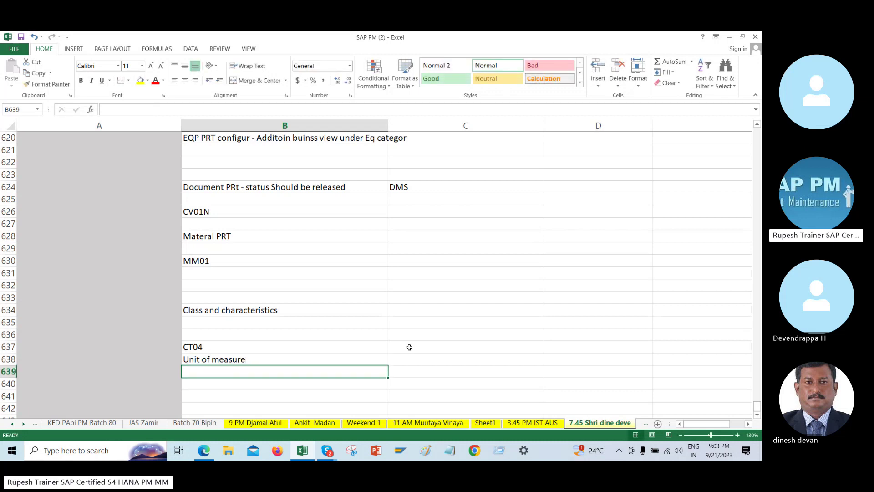
# Extend the note in cell B638 to read "Unit of measure - UOM".
pyautogui.click(224, 342)
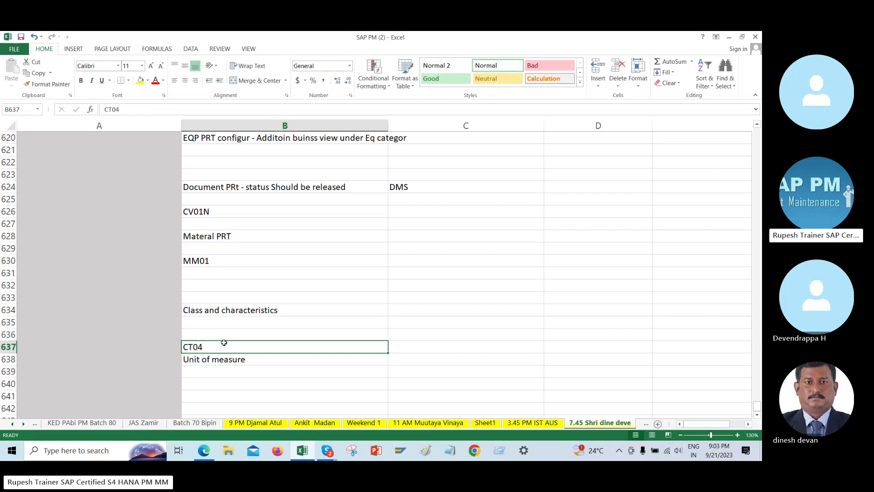
pyautogui.click(250, 359)
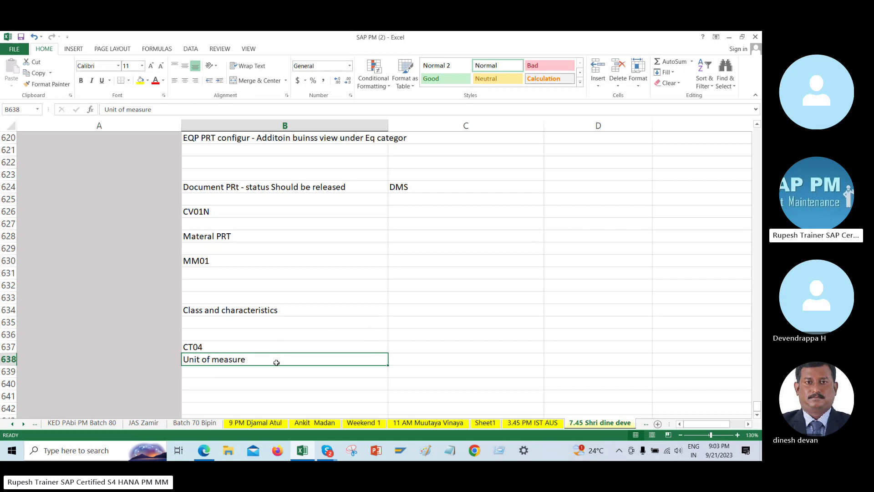
pyautogui.doubleClick(331, 359)
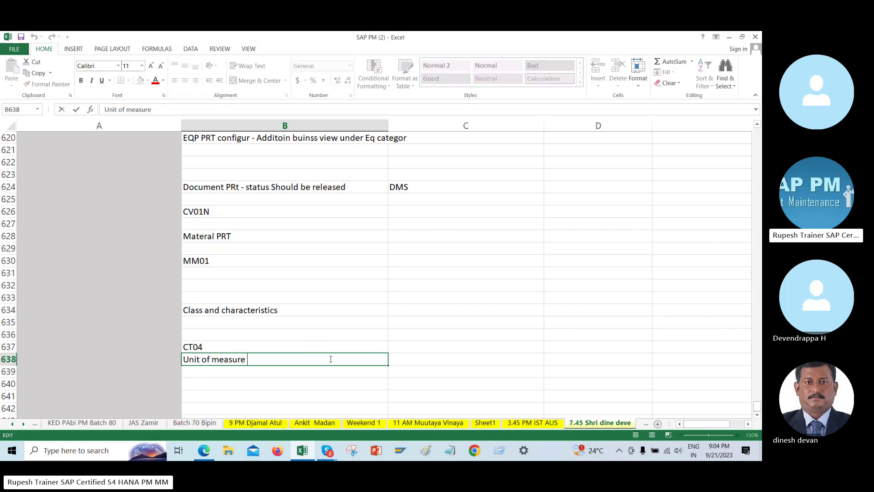
pyautogui.write('UOM')
pyautogui.press('Return')
pyautogui.press('Return')
pyautogui.click(311, 360)
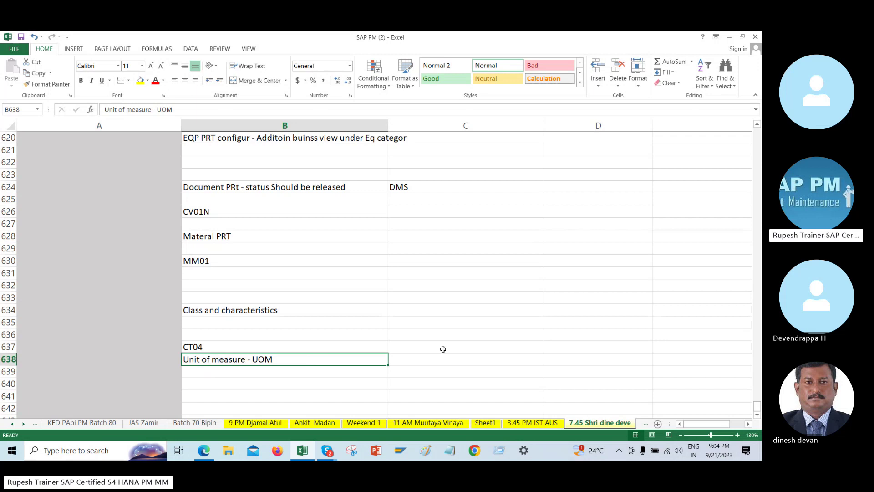
# Enter "Eq" in cell C635 and "FL" in cell C636, beside the class and characteristics notes.
pyautogui.click(490, 335)
pyautogui.scroll(-1, 351, 343)
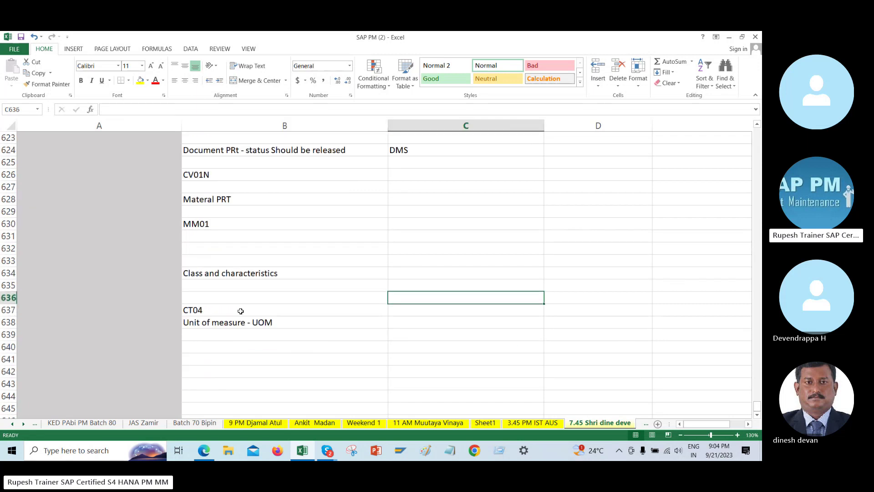
pyautogui.click(267, 274)
pyautogui.click(464, 290)
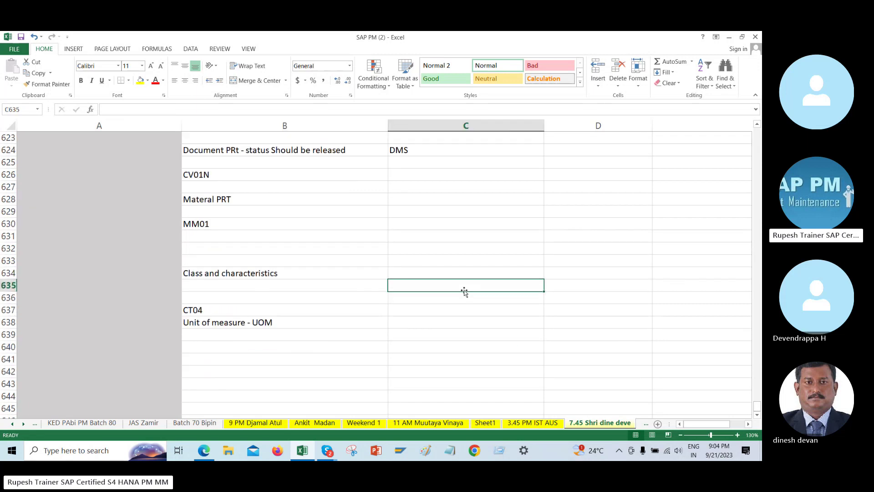
pyautogui.write('Eq')
pyautogui.press('Return')
pyautogui.write('FL')
pyautogui.press('Return')
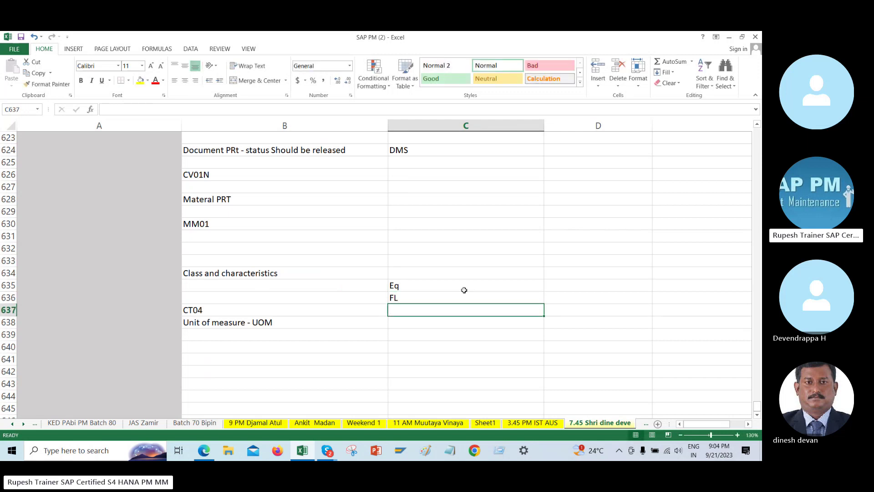
# Switch to SAP Logon and open the logon screen of the IDES ECC 6.0 EhP6 system.
pyautogui.click(260, 272)
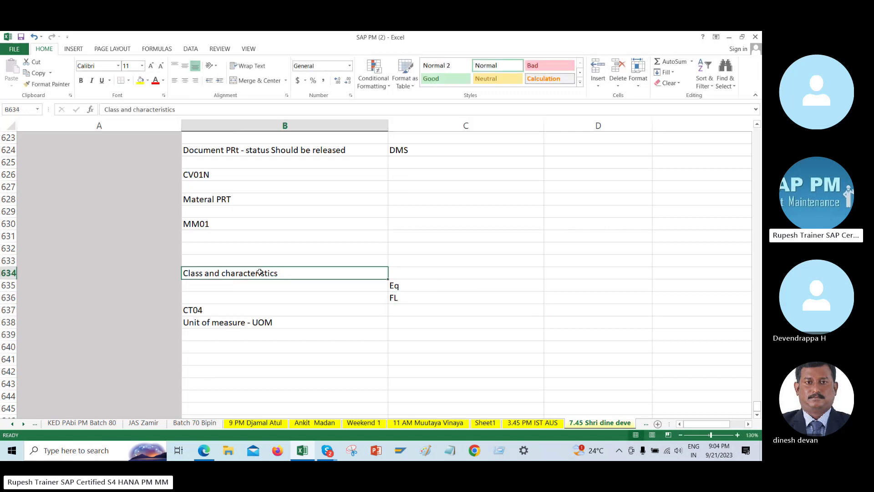
pyautogui.click(206, 310)
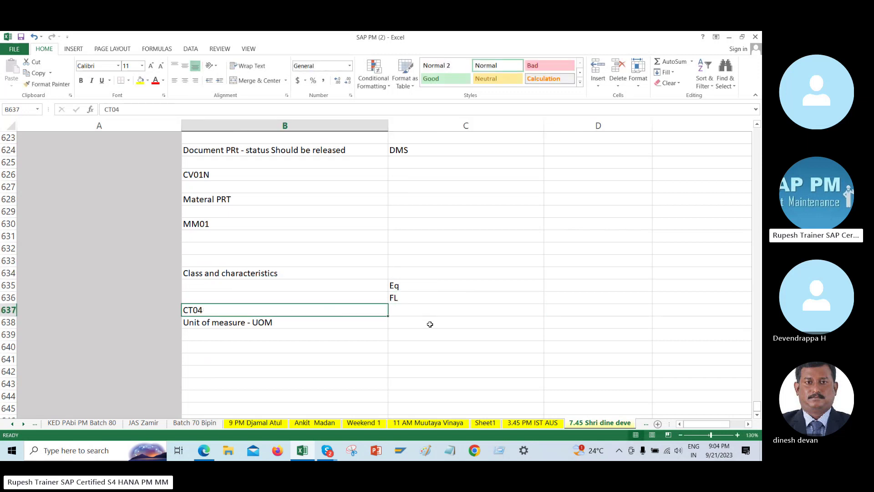
pyautogui.click(400, 450)
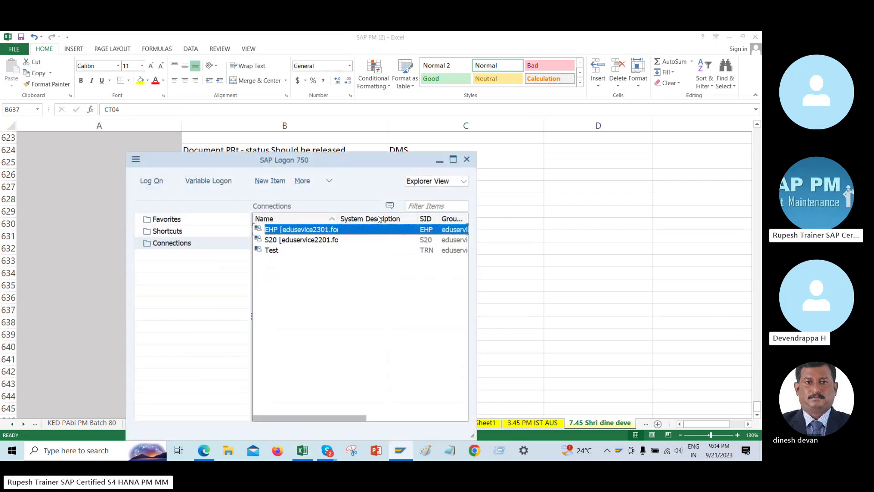
pyautogui.click(288, 241)
pyautogui.doubleClick(288, 241)
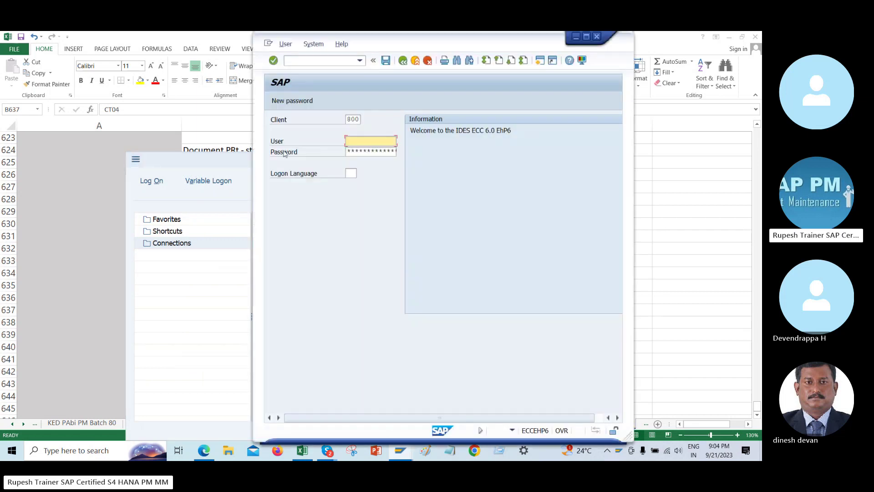
# Log on to client 800 with the user test1 and the account password.
pyautogui.click(371, 141)
pyautogui.click(360, 151)
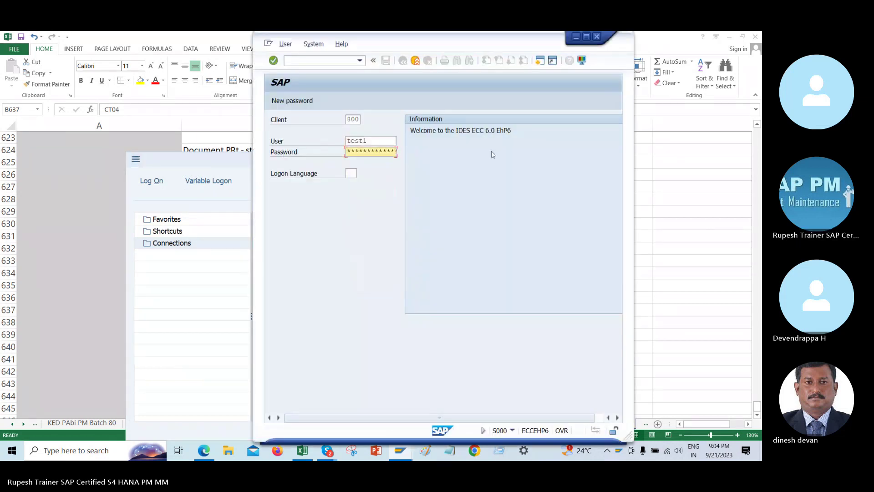
pyautogui.write('**')
pyautogui.press('Return')
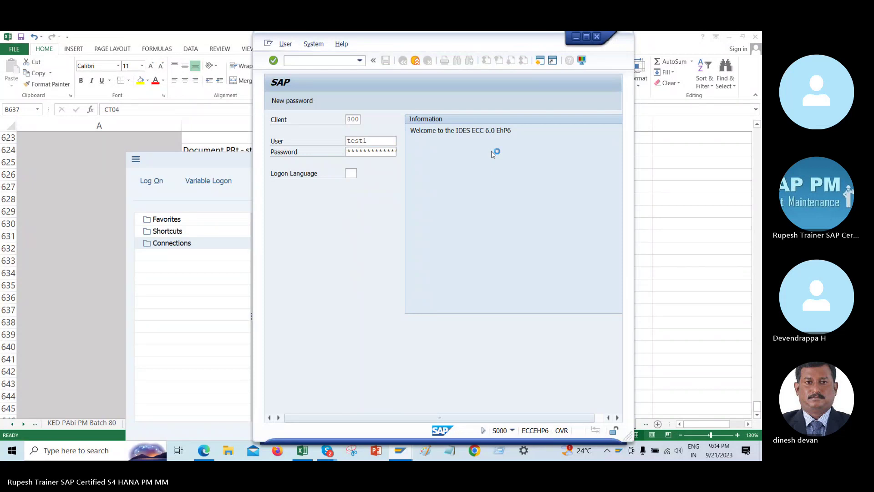
# Maximize the SAP window and start transaction CT04.
pyautogui.click(587, 37)
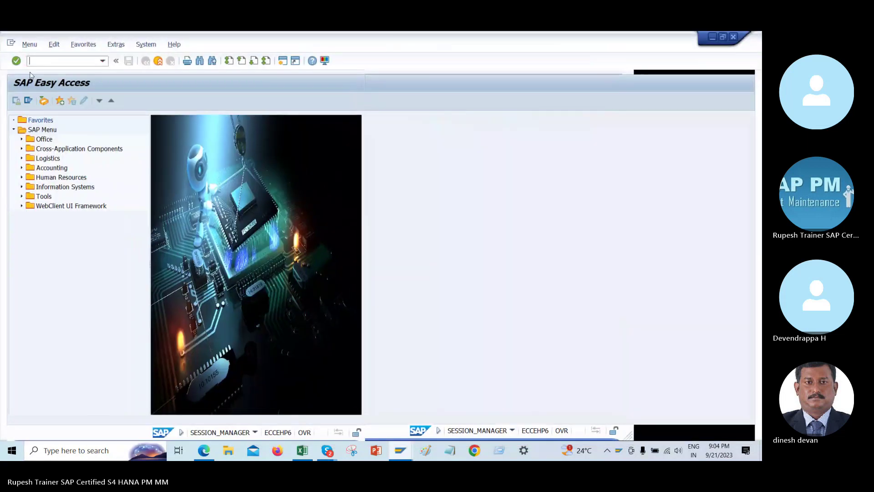
pyautogui.write('ct04')
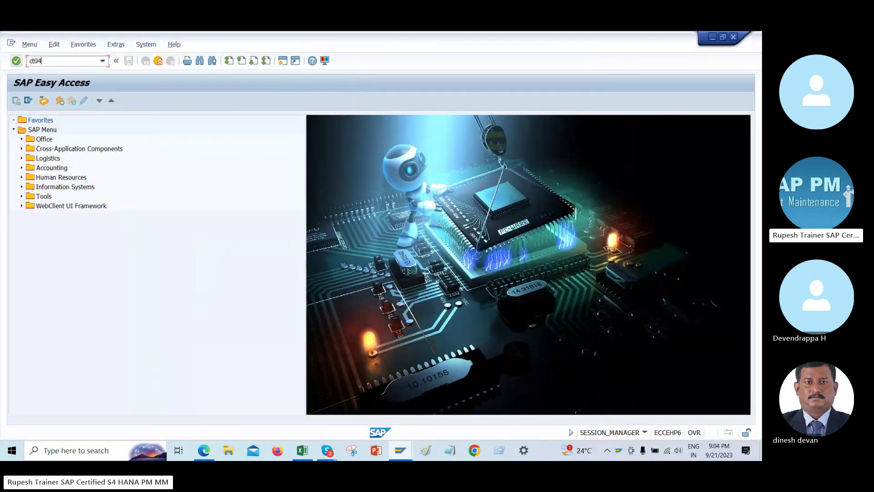
pyautogui.press('Return')
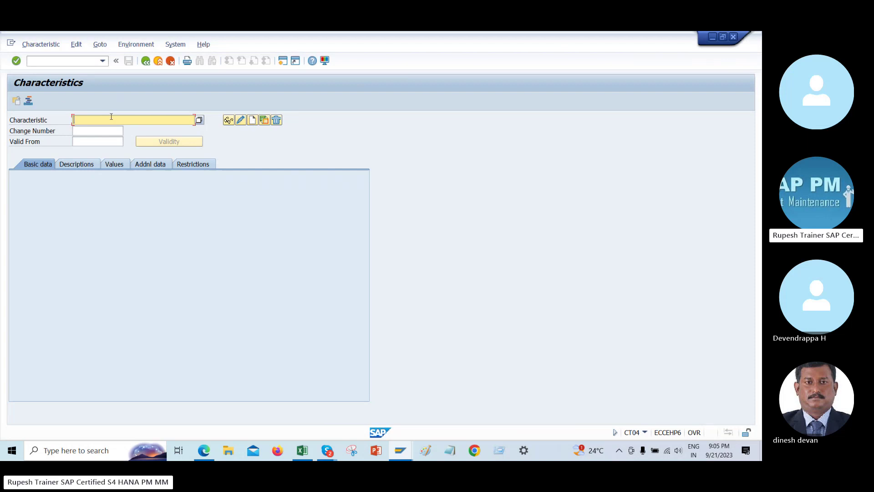
# Enter PR as the characteristic name and agree to create it as a new characteristic.
pyautogui.write('R')
pyautogui.press('Return')
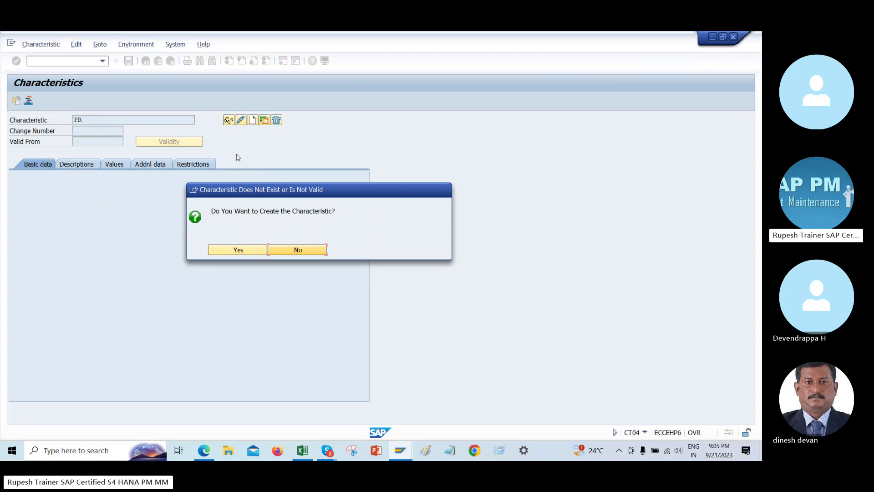
pyautogui.click(237, 250)
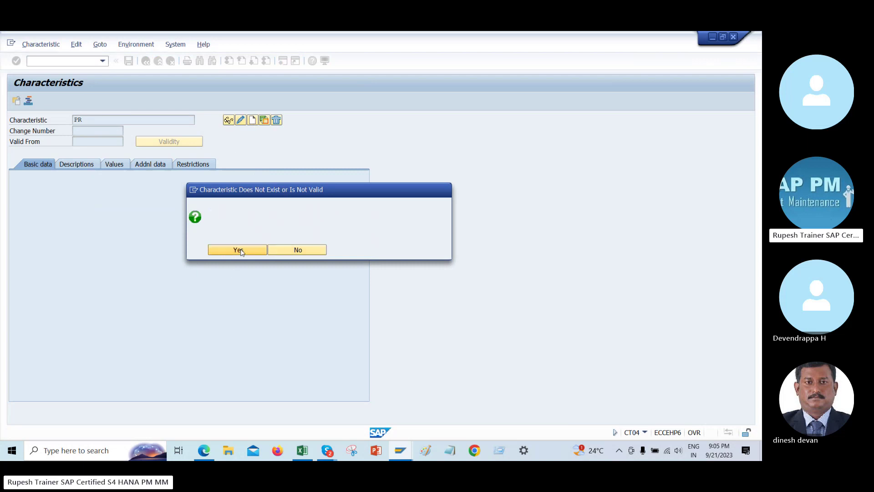
pyautogui.click(333, 451)
pyautogui.click(401, 451)
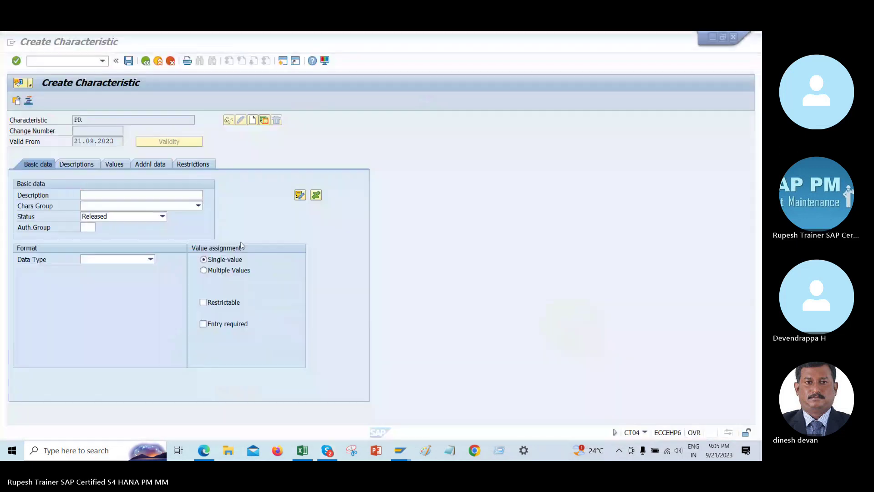
# Enter "Pr or pump" as the description in the new characteristic's basic data.
pyautogui.click(124, 195)
pyautogui.write('P')
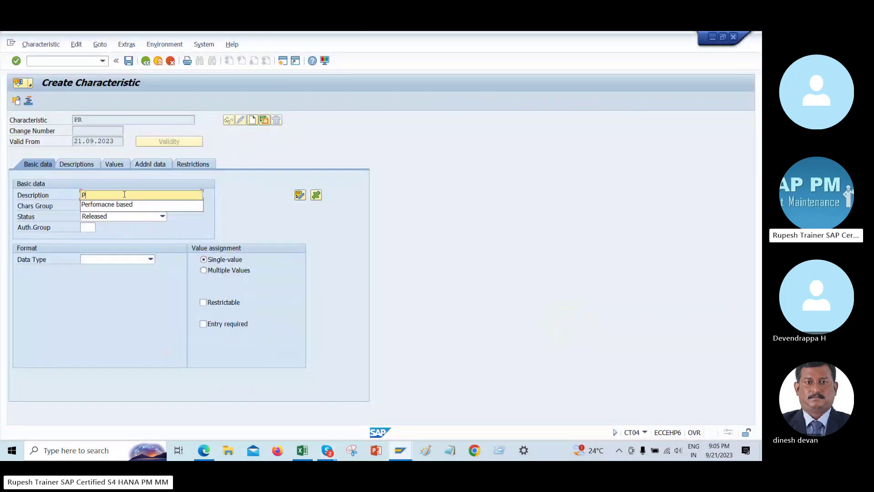
pyautogui.write('r ')
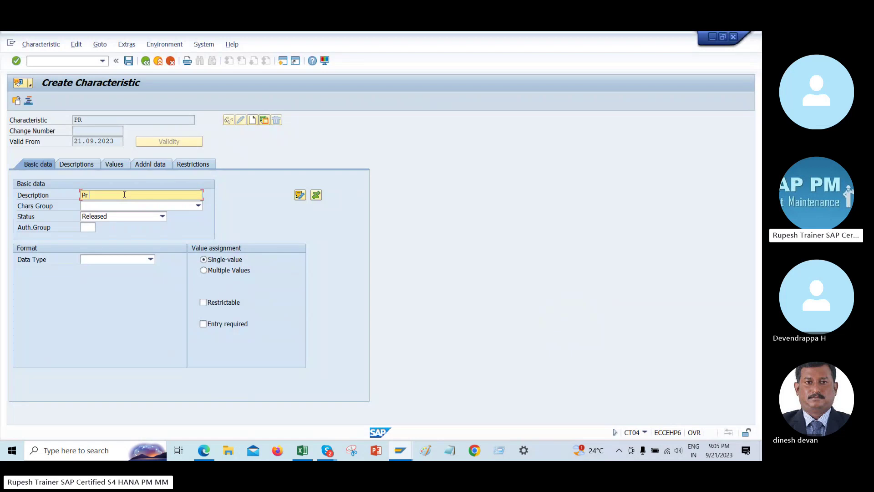
pyautogui.write('or pump')
# Switch to the Excel notes and enter "Status should be released" in cell B639, below the unit of measure note.
pyautogui.hotkey('alt', 'Tab')
pyautogui.hotkey('alt', 'Tab')
pyautogui.press('Tab')
pyautogui.press('Tab')
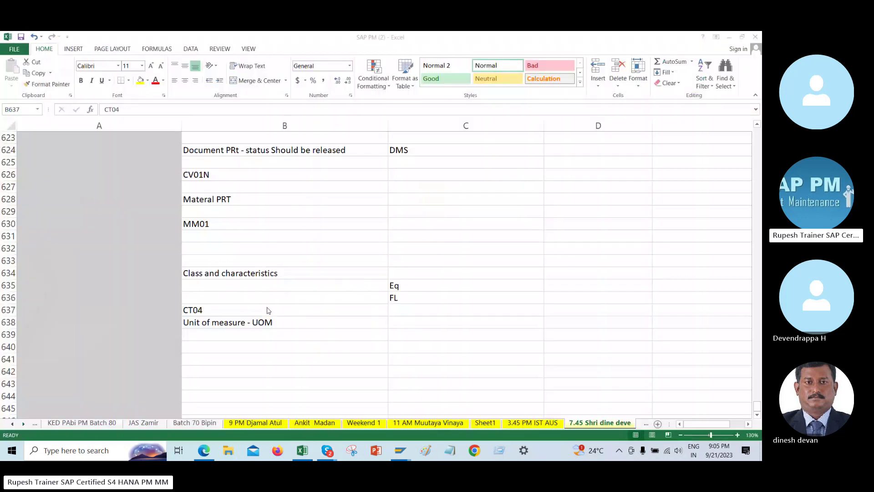
pyautogui.click(248, 334)
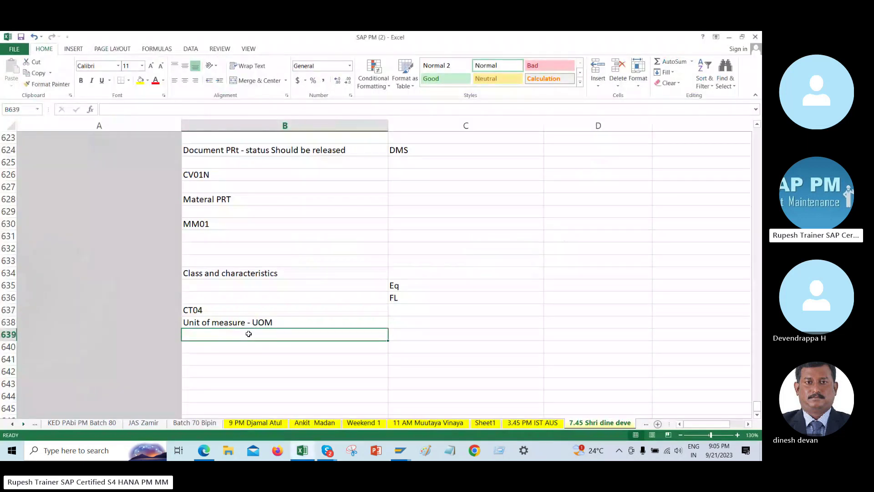
pyautogui.write('Status fie')
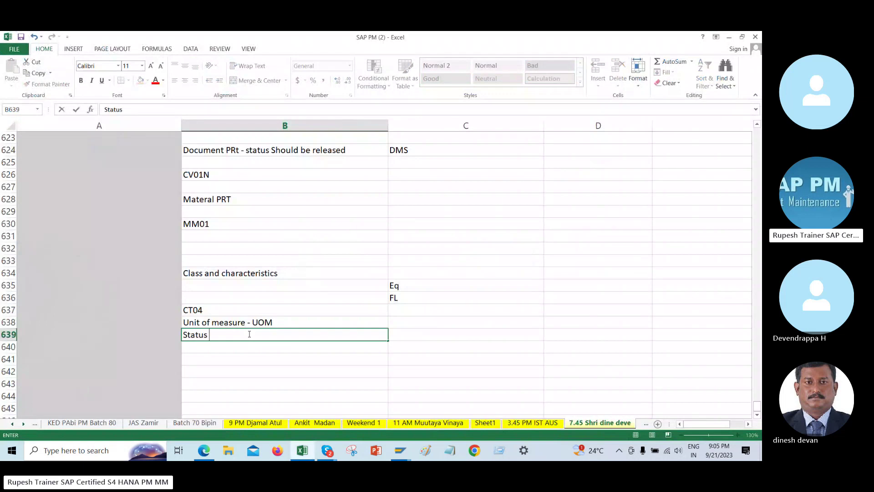
pyautogui.press('BackSpace')
pyautogui.press('BackSpace')
pyautogui.press('BackSpace')
pyautogui.write('stat')
pyautogui.press('BackSpace')
pyautogui.press('BackSpace')
pyautogui.press('BackSpace')
pyautogui.press('BackSpace')
pyautogui.write('search')
pyautogui.press('BackSpace')
pyautogui.press('BackSpace')
pyautogui.press('BackSpace')
pyautogui.press('BackSpace')
pyautogui.press('BackSpace')
pyautogui.write('ear')
pyautogui.press('BackSpace')
pyautogui.press('BackSpace')
pyautogui.press('BackSpace')
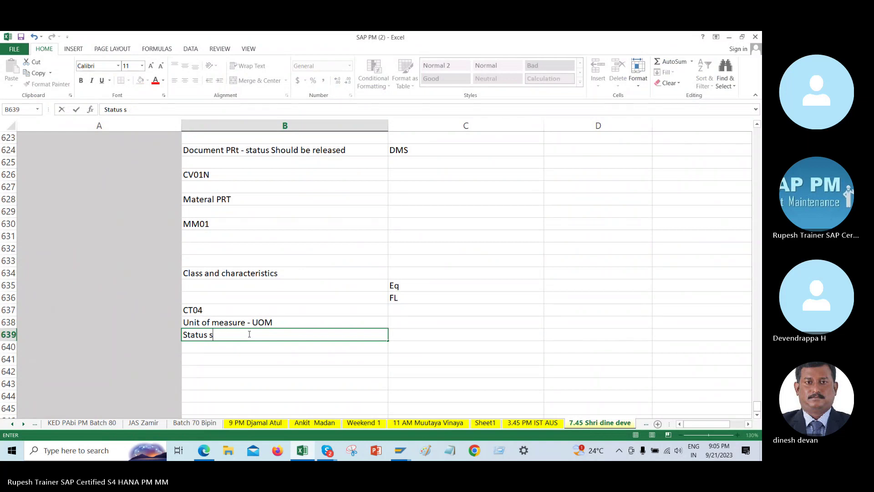
pyautogui.write('hould ebre')
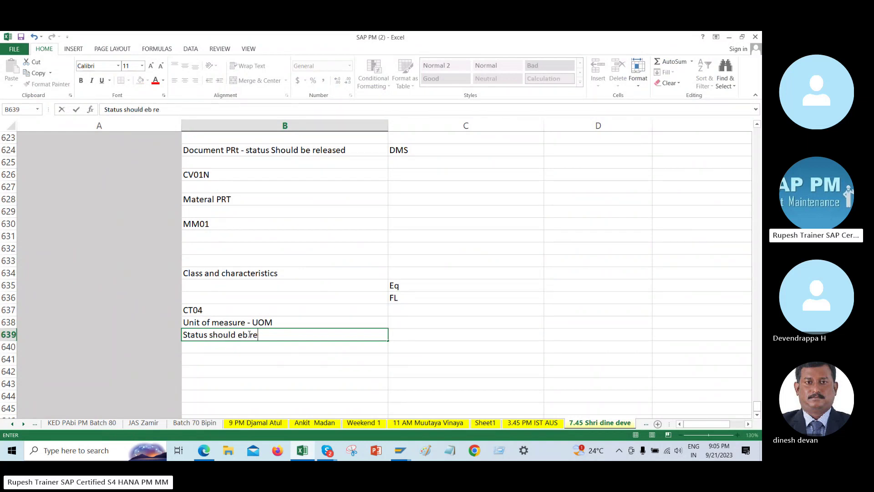
pyautogui.press('BackSpace')
pyautogui.press('BackSpace')
pyautogui.press('BackSpace')
pyautogui.press('BackSpace')
pyautogui.write('be re')
pyautogui.press('BackSpace')
pyautogui.press('BackSpace')
pyautogui.write('release')
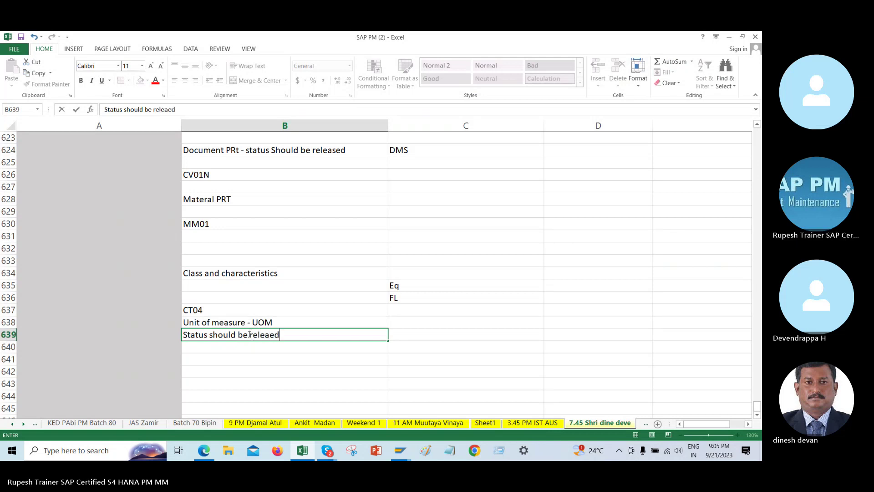
pyautogui.press('BackSpace')
pyautogui.write('ed')
pyautogui.press('Return')
pyautogui.press('Return')
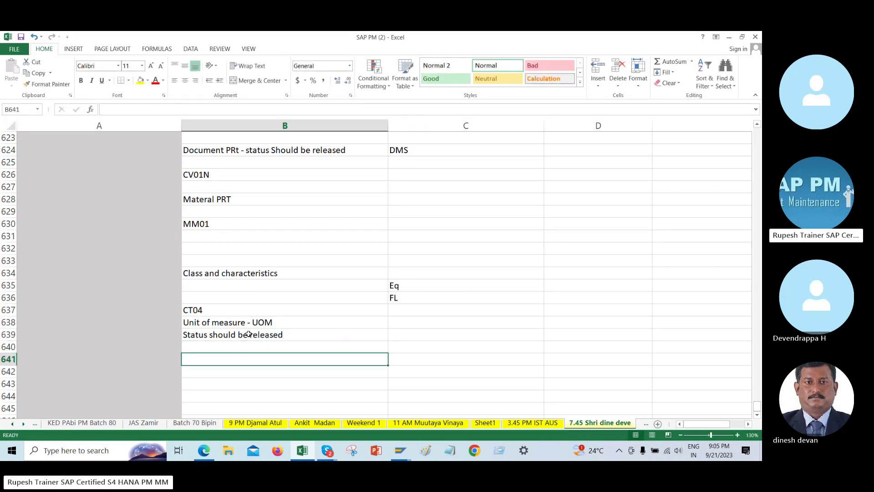
# Give the "Status should be released" note in B639 a yellow fill and bold text.
pyautogui.click(249, 333)
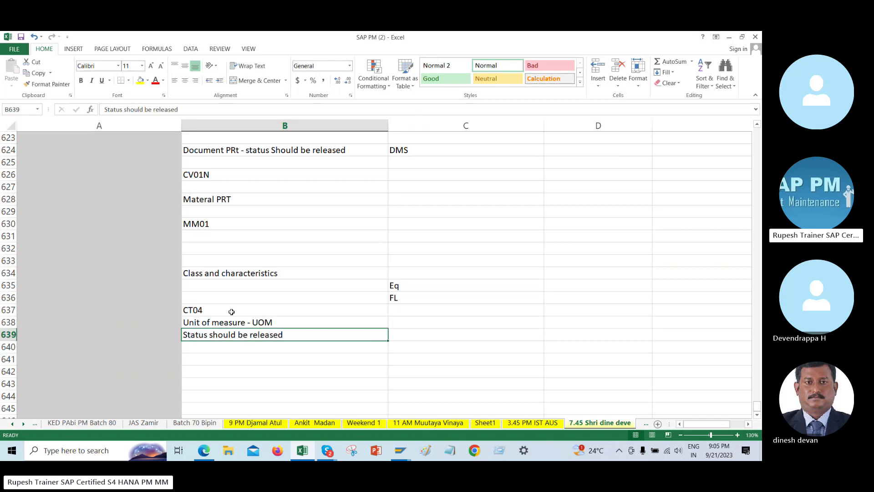
pyautogui.click(140, 81)
pyautogui.hotkey('ctrl', 'b')
# Back in SAP, set the characteristic's data type to Numeric Format with 6 characters and 2 decimal places.
pyautogui.hotkey('alt', 'Tab')
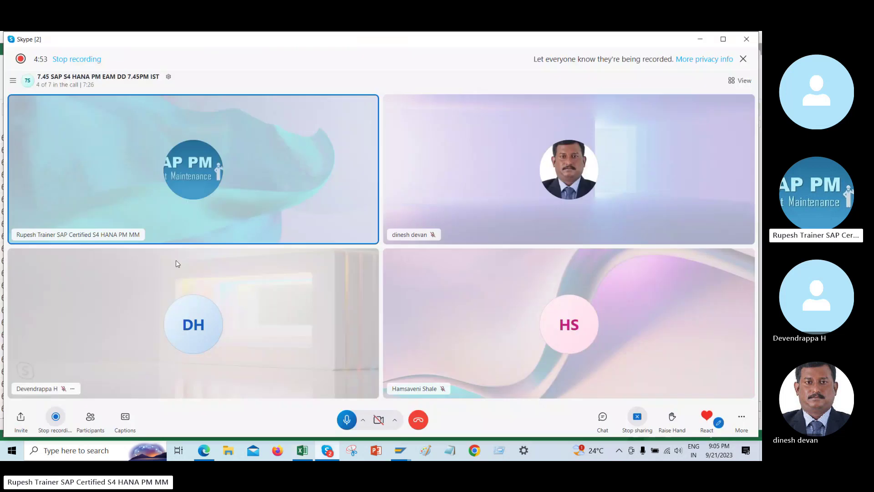
pyautogui.hotkey('alt', 'Tab')
pyautogui.press('Tab')
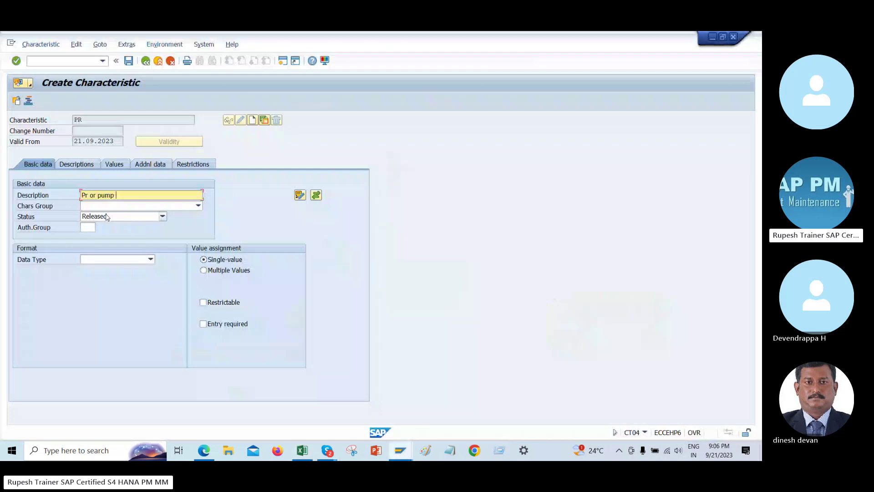
pyautogui.click(107, 259)
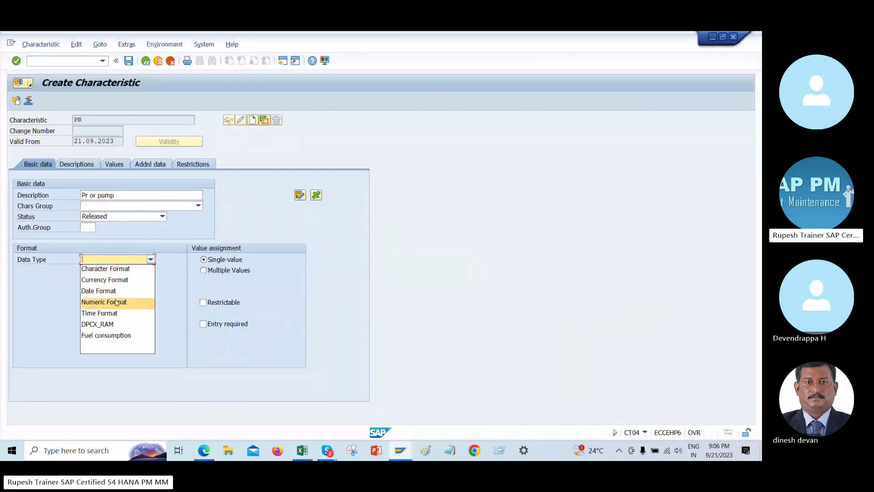
pyautogui.click(119, 302)
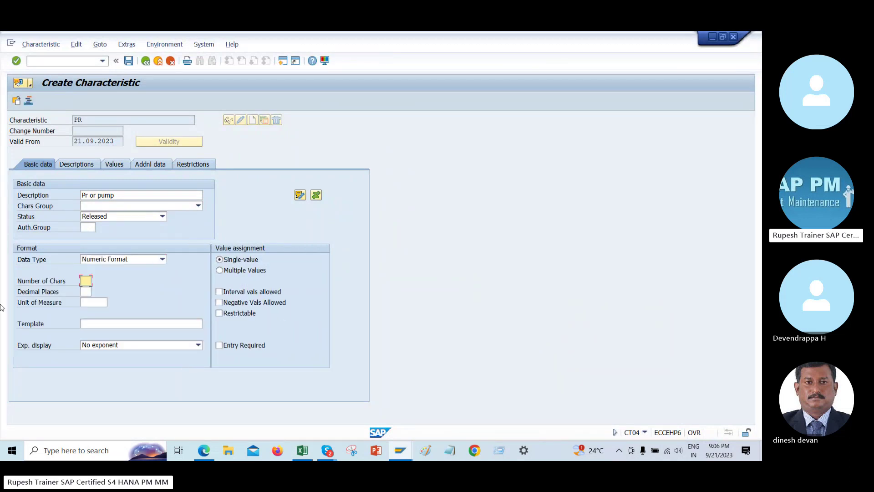
pyautogui.write('6')
pyautogui.click(87, 293)
pyautogui.write('2')
# Switch to the Excel notes and enter the sample number 888888 in cell B642.
pyautogui.click(302, 450)
pyautogui.click(266, 372)
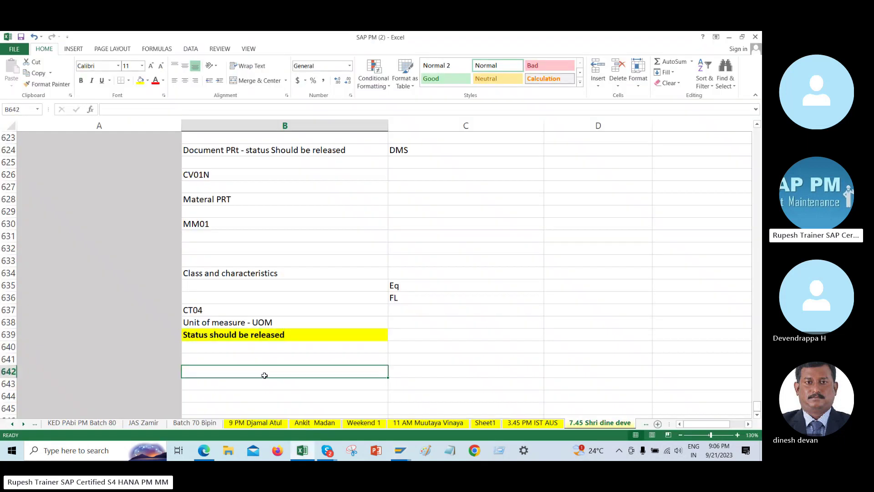
pyautogui.write('88888888')
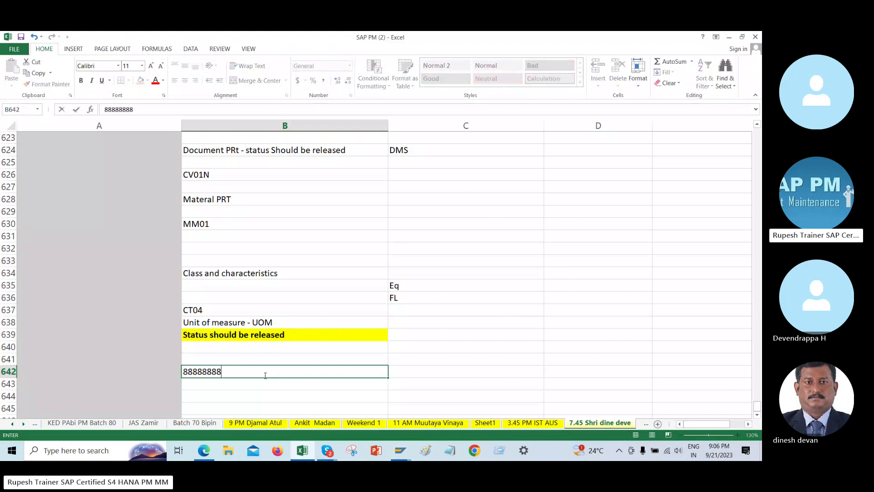
pyautogui.press('BackSpace')
pyautogui.press('BackSpace')
pyautogui.press('Return')
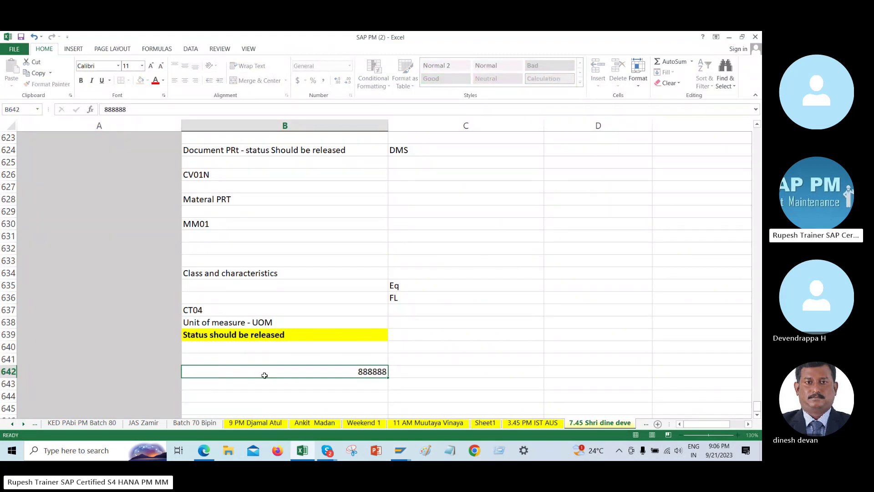
# Count the sample number's characters in cell C642 with a LEN formula referring to B642.
pyautogui.click(434, 370)
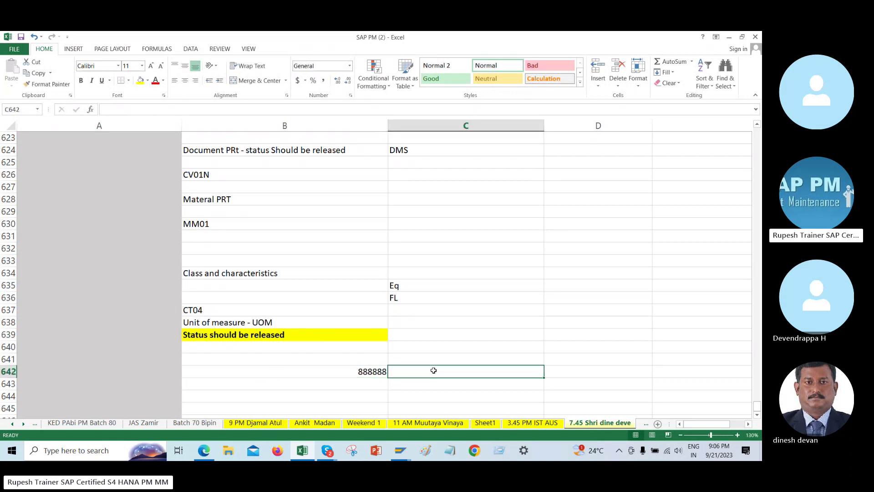
pyautogui.write('=len')
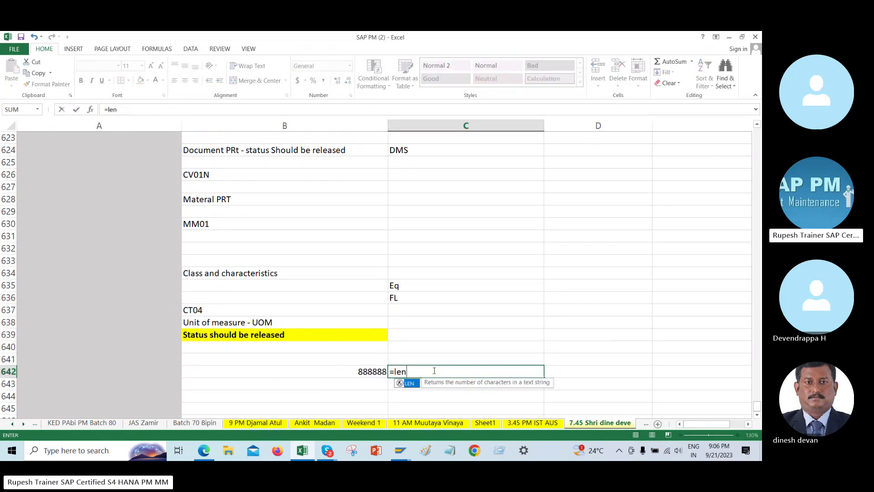
pyautogui.click(362, 371)
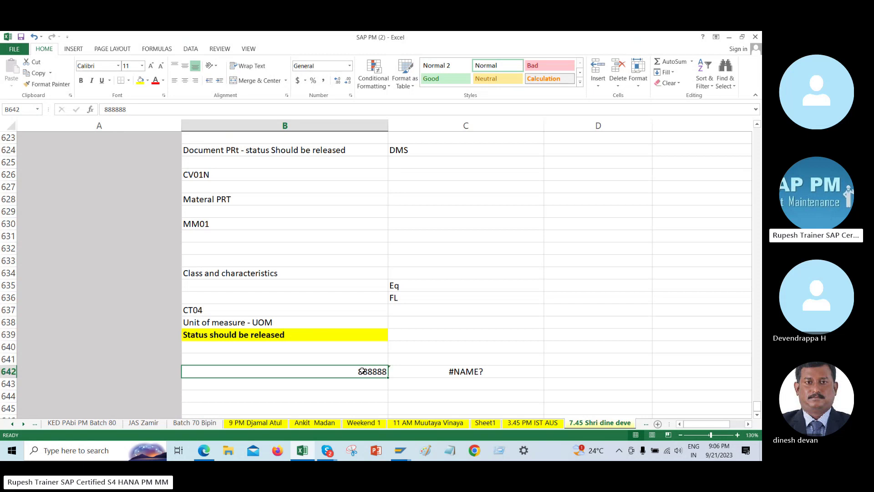
pyautogui.click(459, 372)
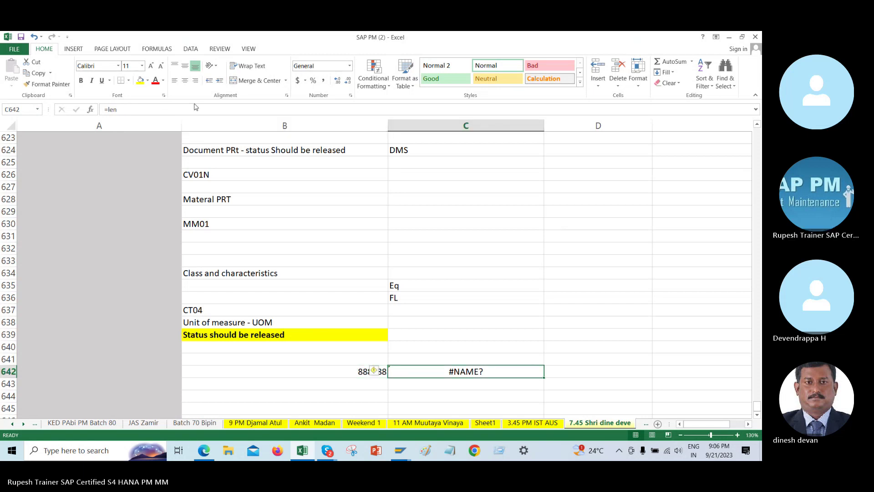
pyautogui.click(143, 110)
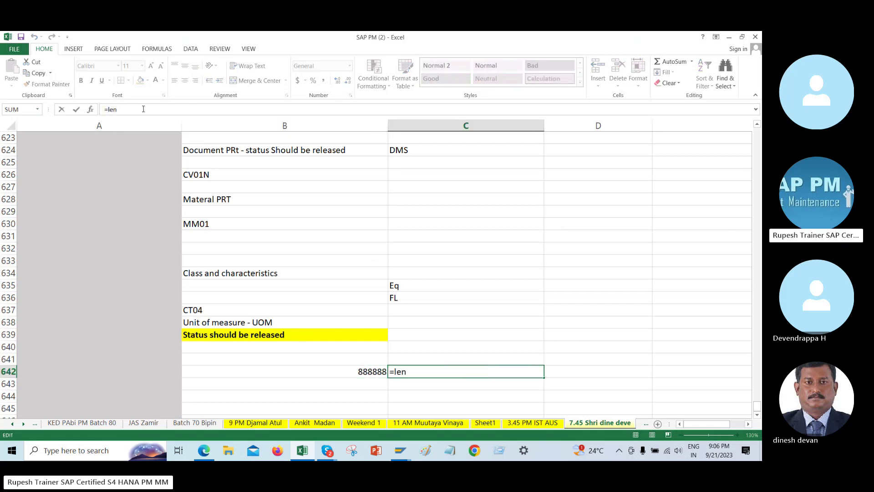
pyautogui.write('(')
pyautogui.click(364, 371)
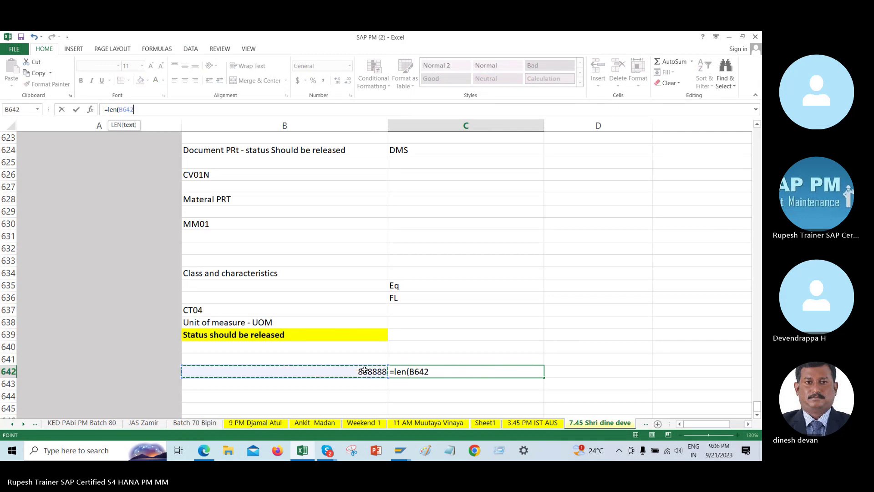
pyautogui.press('Return')
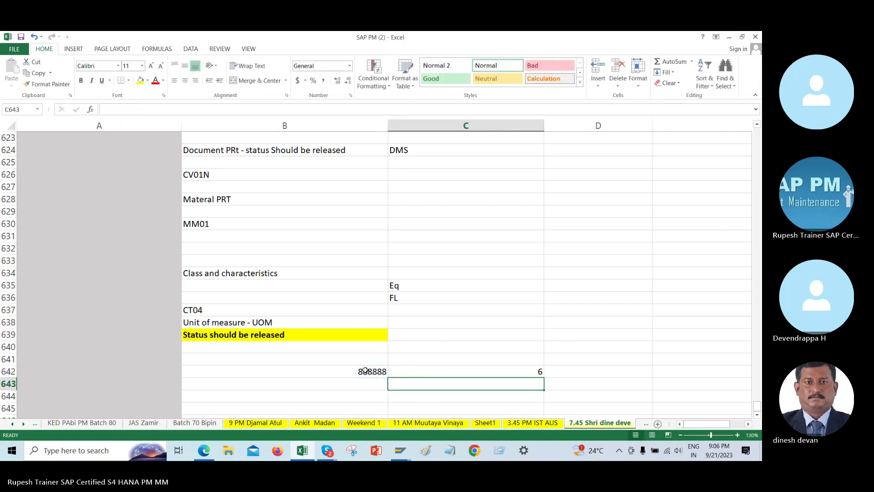
pyautogui.click(451, 370)
# Return to SAP, open the full list of possible units of measure and look through its entries for a suitable unit.
pyautogui.hotkey('alt', 'Tab')
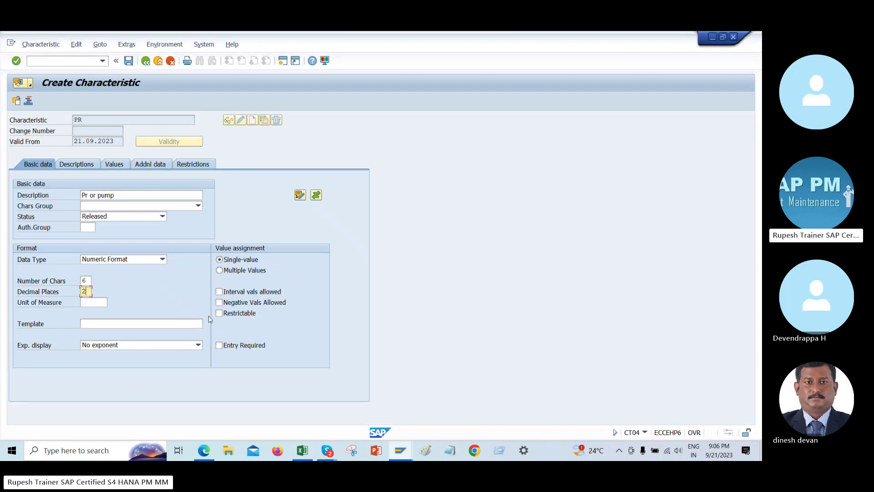
pyautogui.click(94, 302)
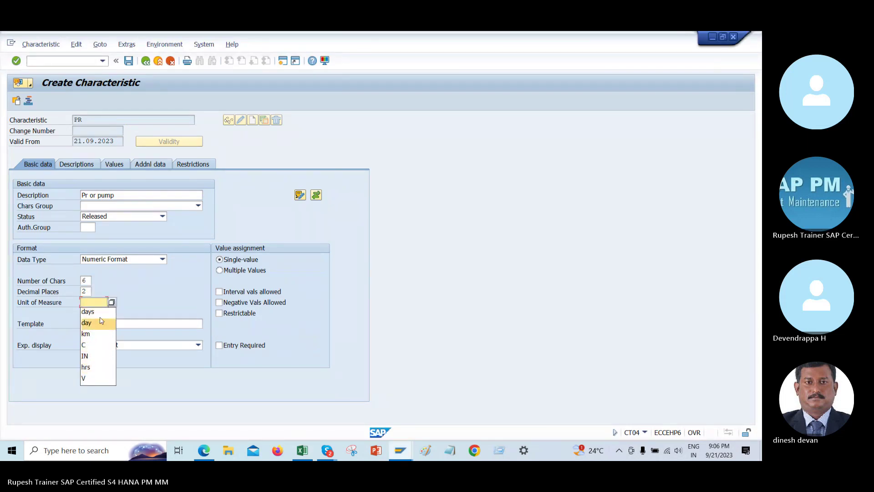
pyautogui.click(112, 302)
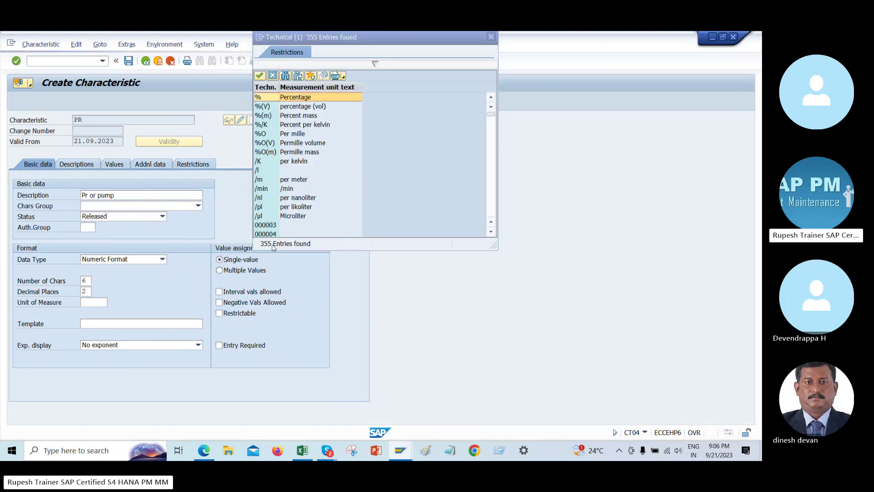
pyautogui.scroll(-8, 295, 189)
pyautogui.scroll(-8, 295, 189)
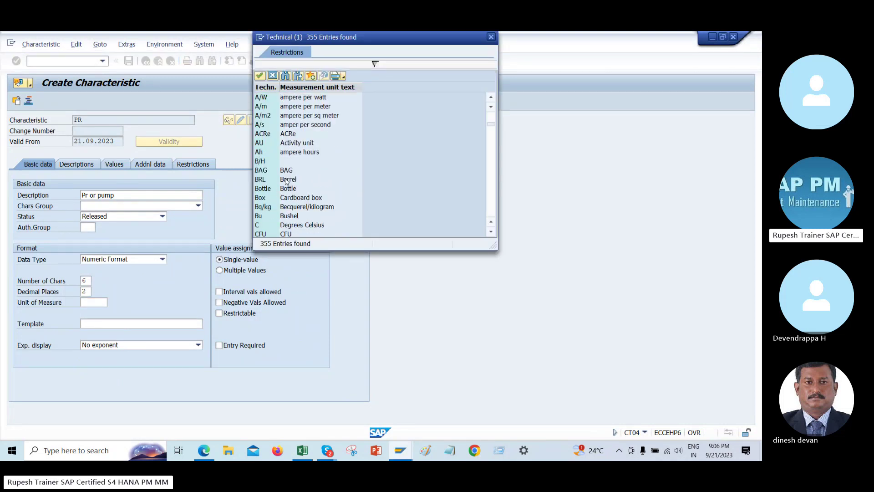
pyautogui.scroll(-5, 339, 199)
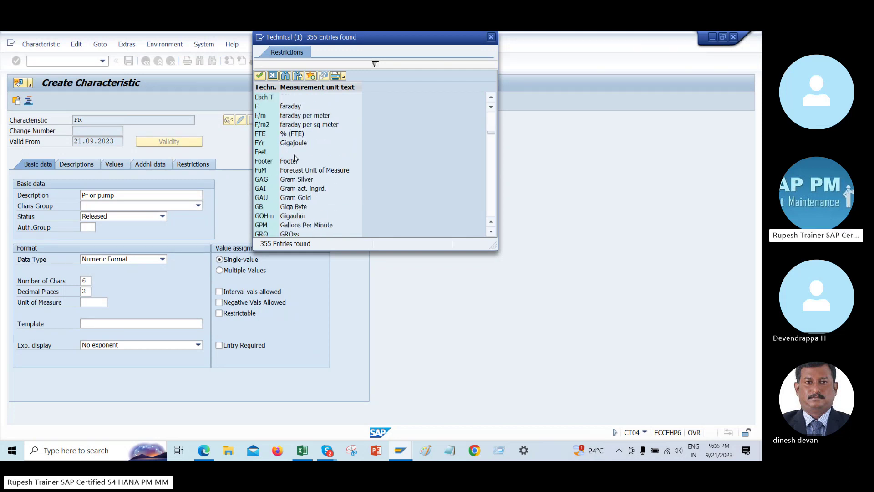
pyautogui.scroll(2, 295, 158)
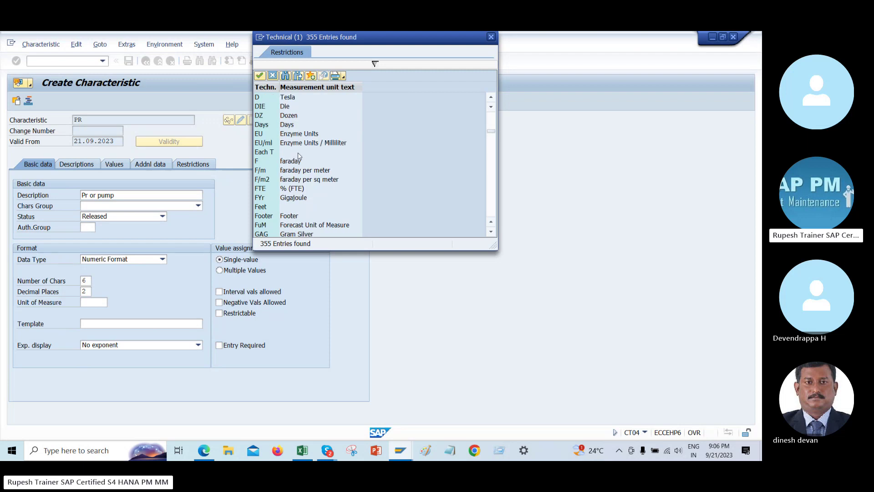
pyautogui.scroll(-15, 295, 158)
pyautogui.scroll(-15, 326, 177)
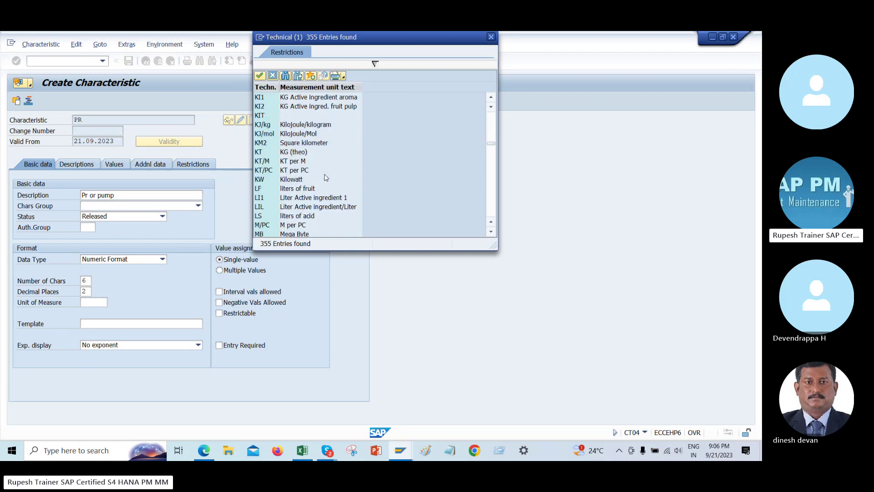
pyautogui.scroll(-2, 318, 178)
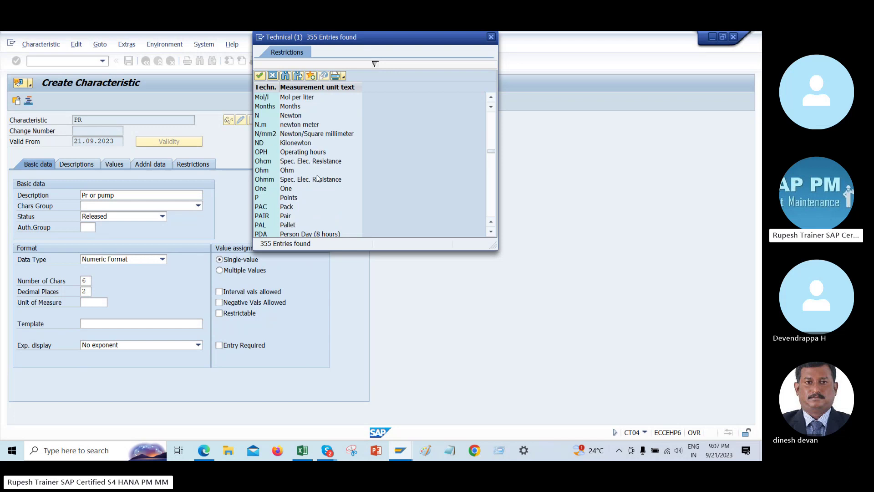
pyautogui.scroll(-3, 317, 178)
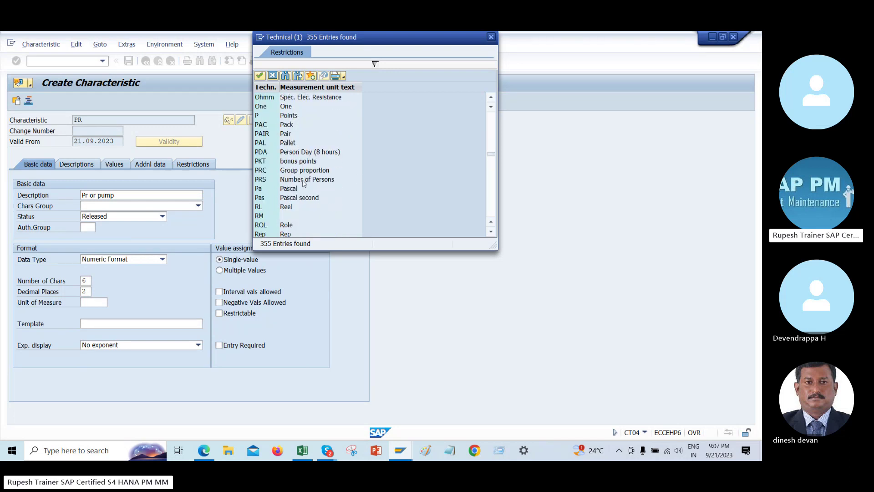
pyautogui.scroll(-1, 343, 199)
pyautogui.scroll(4, 343, 199)
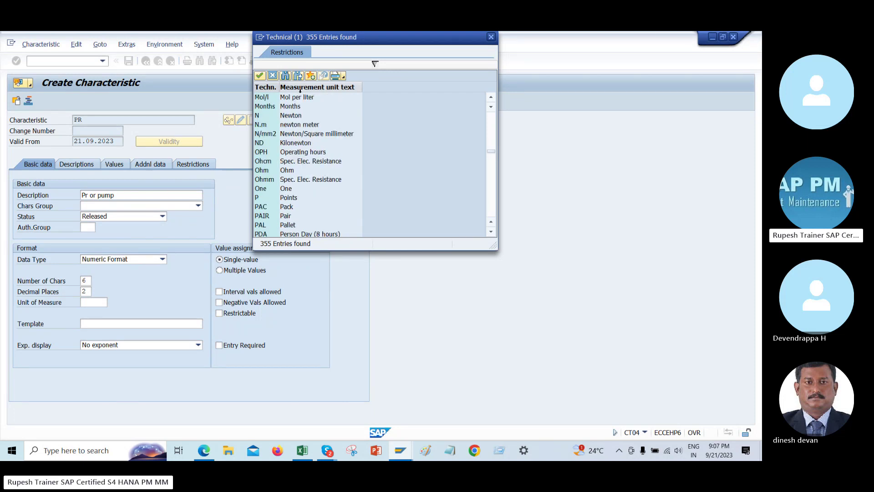
# Search the unit list for "cubic" and assign 1/m3 (1/cubic meter) as the characteristic's unit of measure.
pyautogui.click(299, 76)
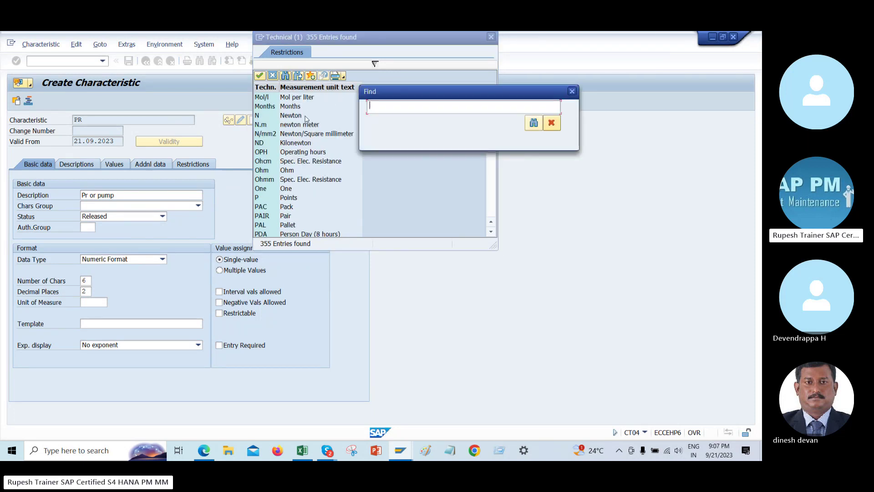
pyautogui.write('cubic')
pyautogui.press('Return')
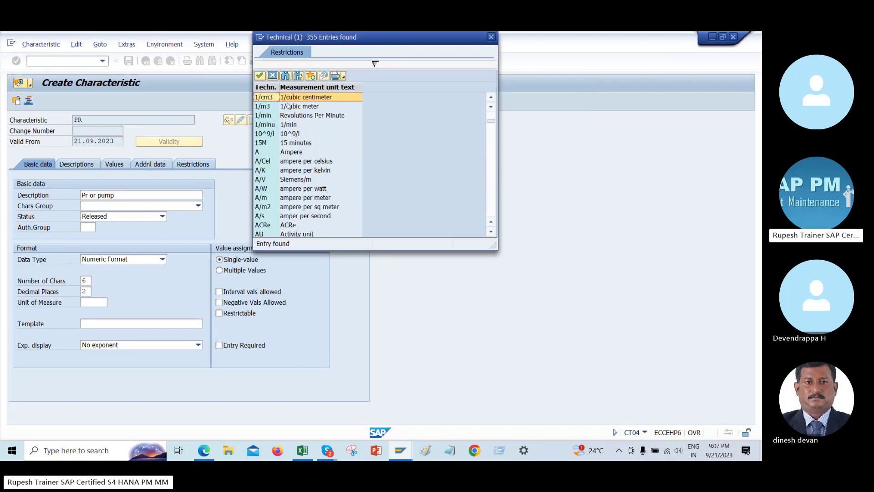
pyautogui.click(299, 109)
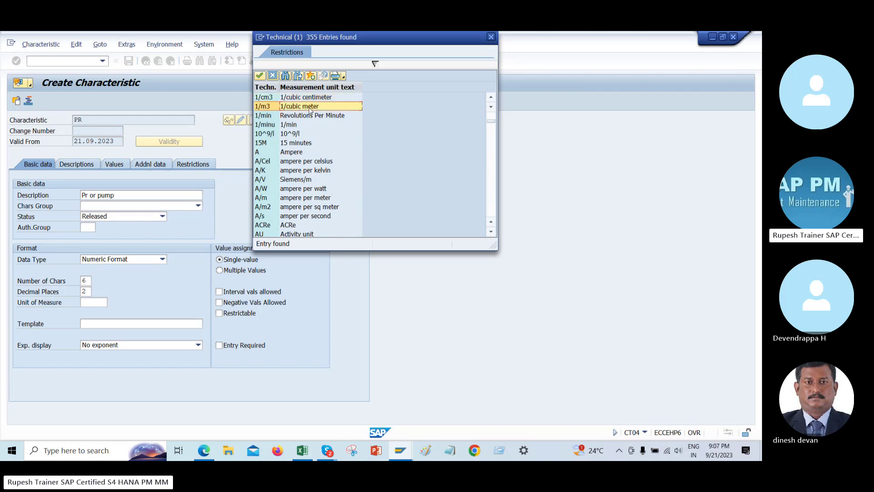
pyautogui.doubleClick(310, 110)
pyautogui.press('Return')
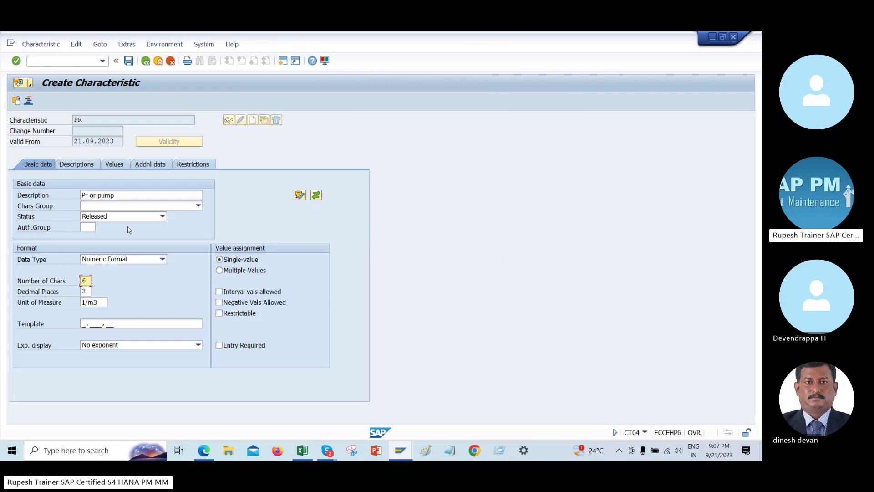
# Enter 200, 100 and 4000 as the allowed values of the characteristic.
pyautogui.click(78, 165)
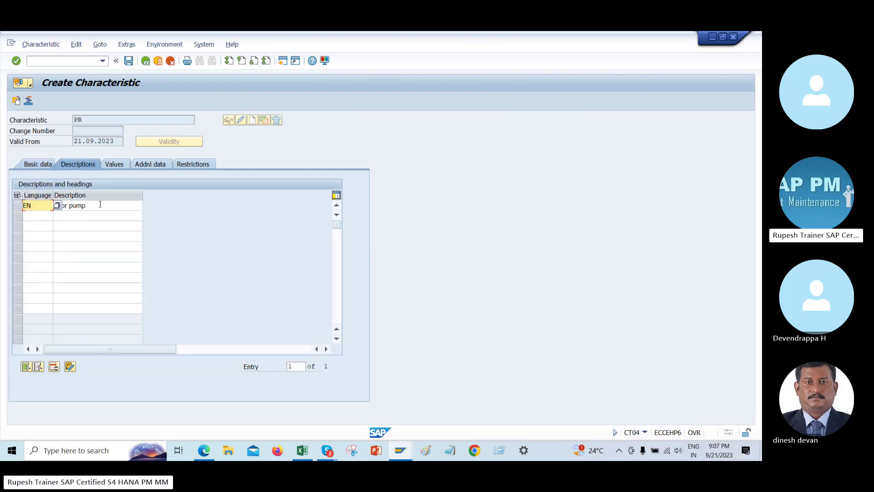
pyautogui.click(114, 164)
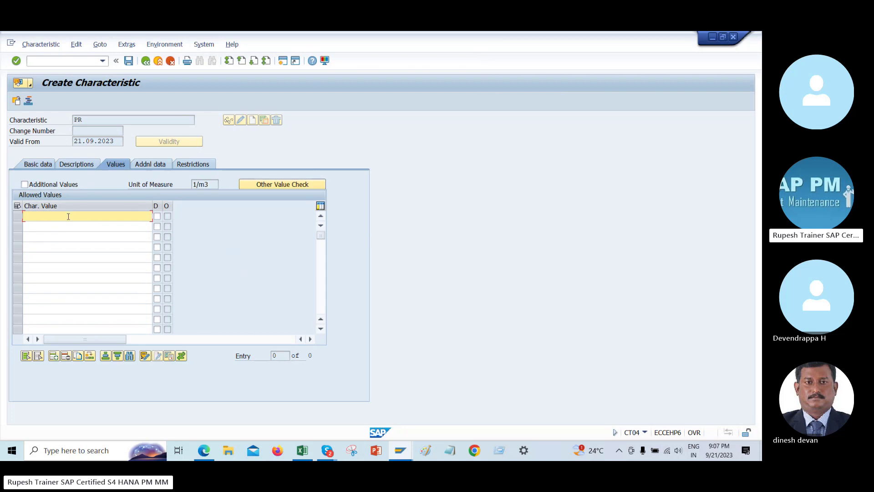
pyautogui.write('200')
pyautogui.press('Down')
pyautogui.write('000')
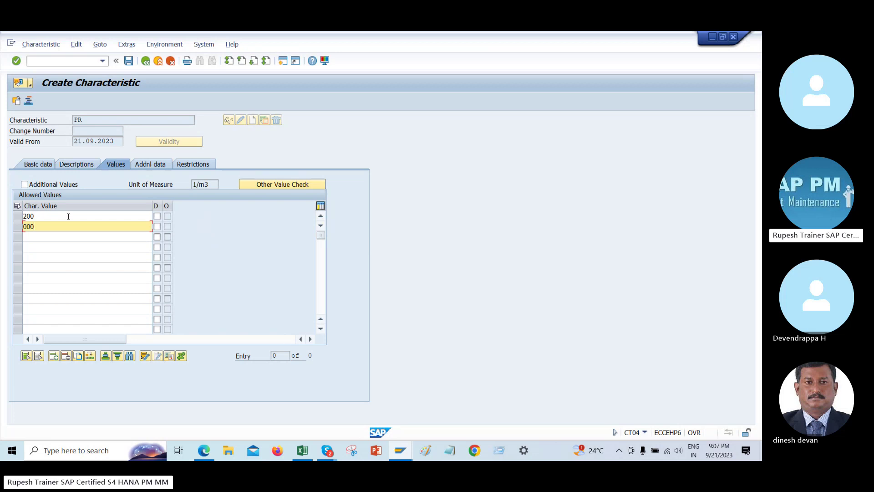
pyautogui.press('BackSpace')
pyautogui.press('BackSpace')
pyautogui.write('10')
pyautogui.press('Down')
pyautogui.write('4000')
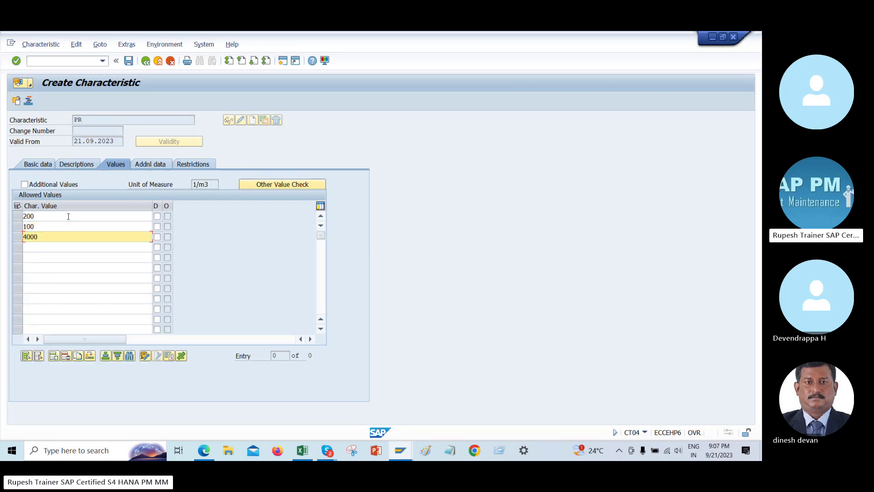
pyautogui.press('Return')
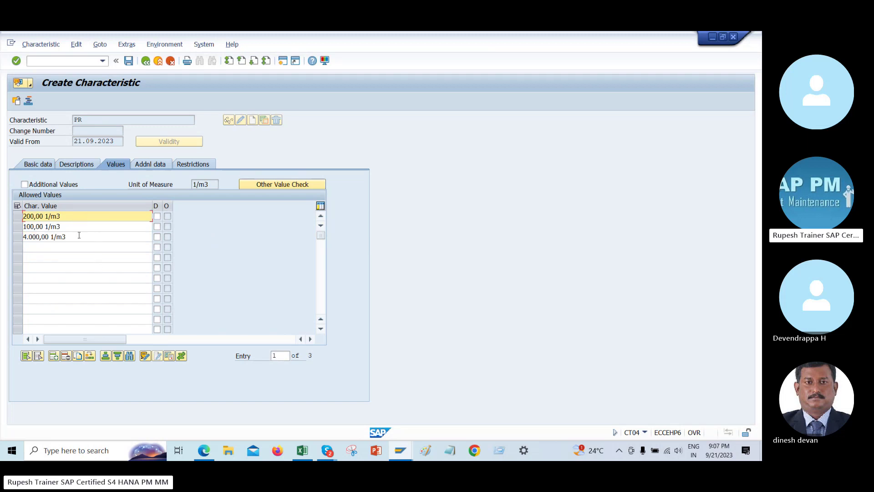
# Compare the number template with the 4.000,00 allowed value and set the characteristic's number of characters to 8.
pyautogui.click(38, 164)
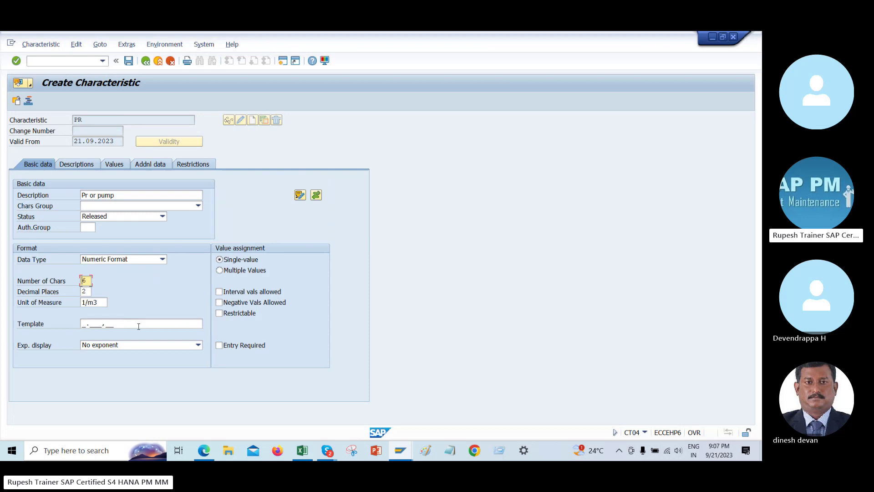
pyautogui.moveTo(138, 326); pyautogui.dragTo(27, 327)
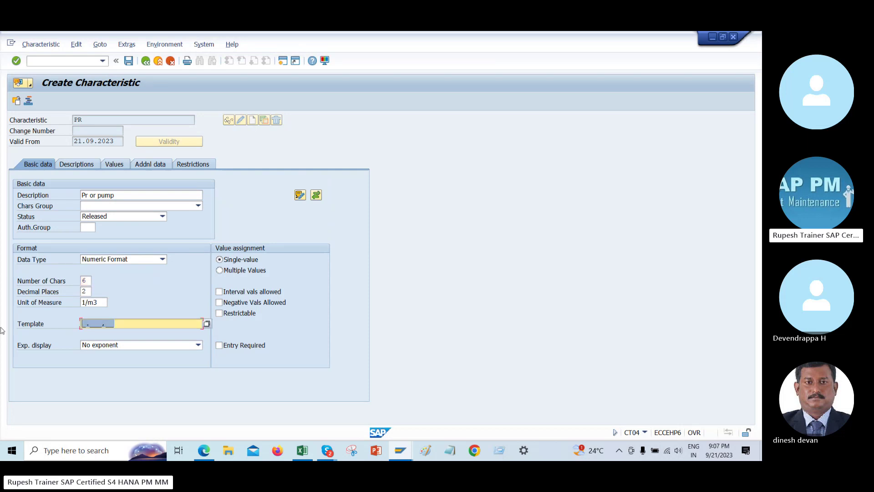
pyautogui.moveTo(105, 324); pyautogui.dragTo(41, 326)
pyautogui.click(114, 165)
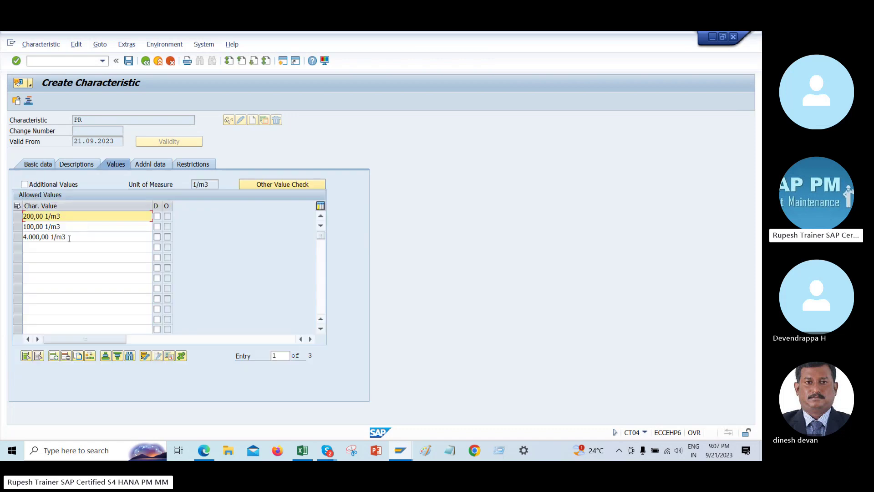
pyautogui.click(29, 237)
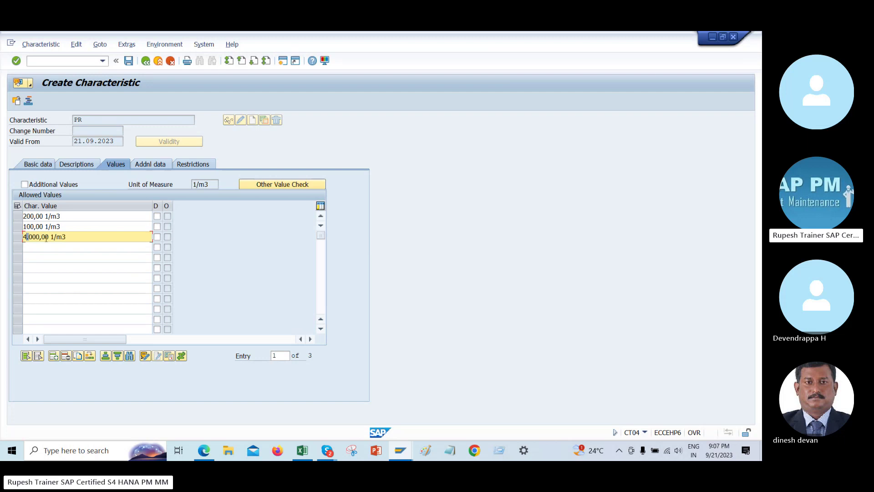
pyautogui.click(45, 164)
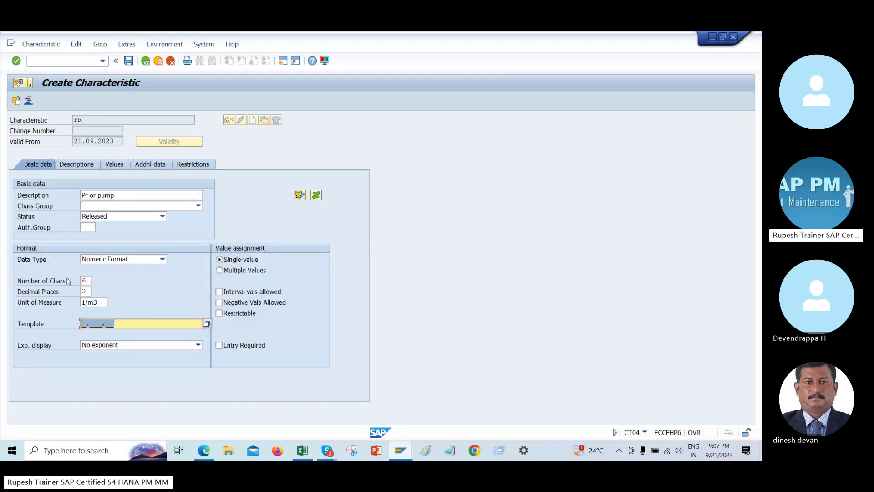
pyautogui.click(85, 280)
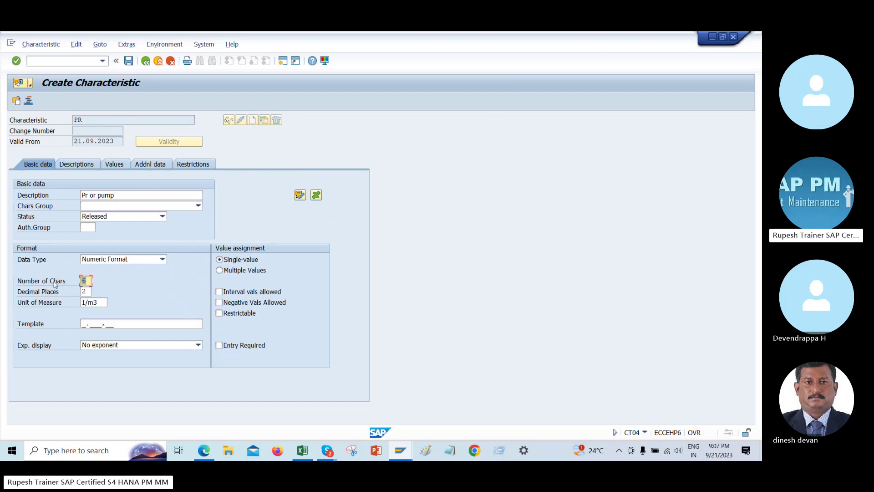
pyautogui.write('8')
pyautogui.moveTo(122, 324); pyautogui.dragTo(70, 325)
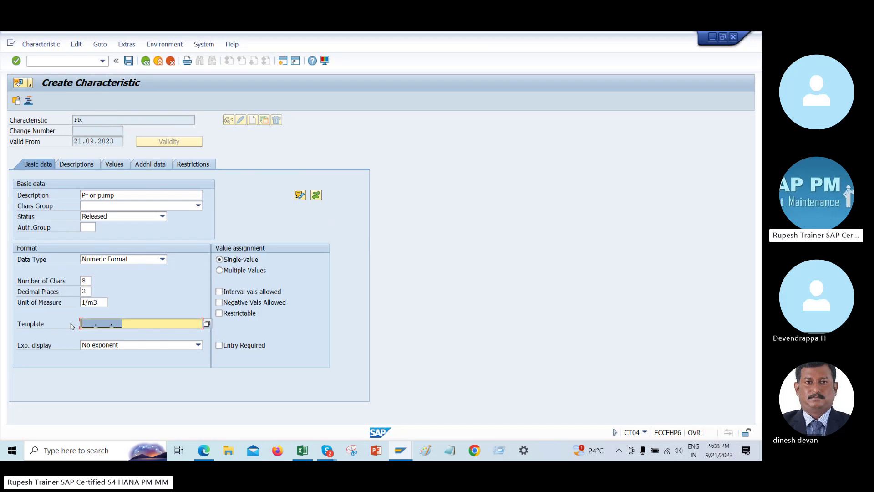
# Return to the allowed values and re-enter 4000 as the third value.
pyautogui.click(155, 163)
pyautogui.click(114, 164)
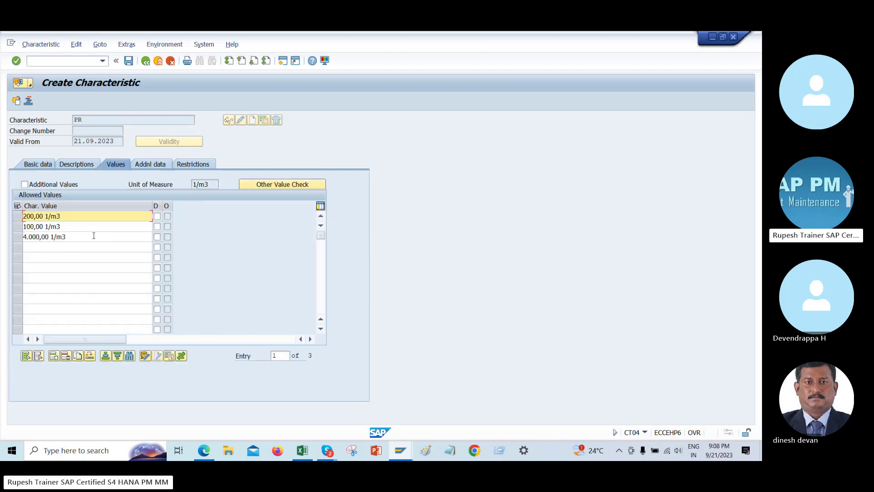
pyautogui.click(96, 249)
pyautogui.press('Return')
pyautogui.click(41, 165)
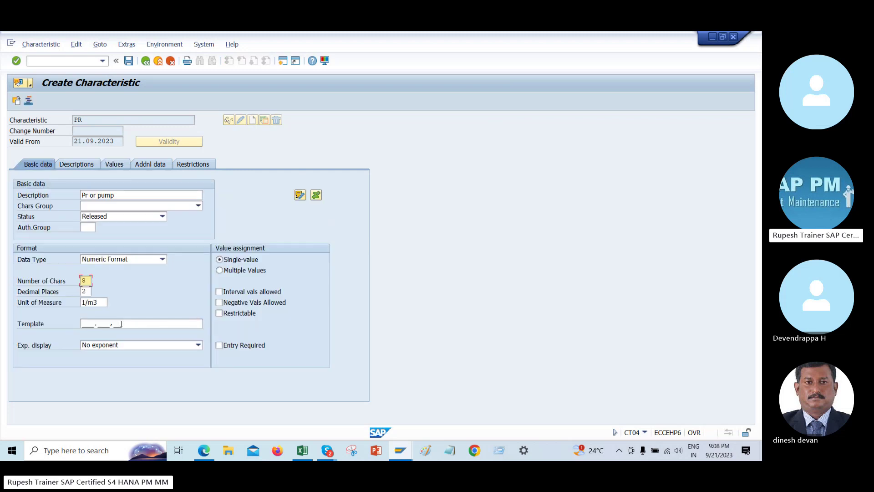
pyautogui.click(121, 324)
pyautogui.click(147, 165)
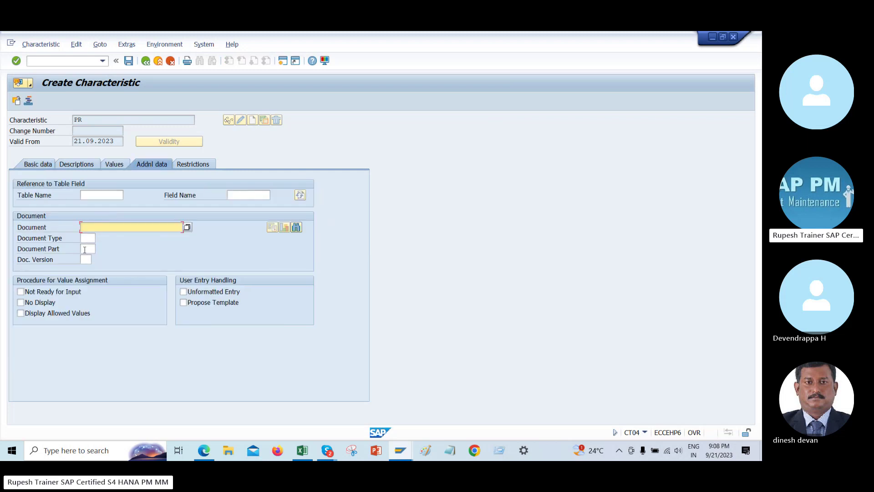
pyautogui.click(114, 165)
pyautogui.moveTo(88, 238); pyautogui.dragTo(1, 236)
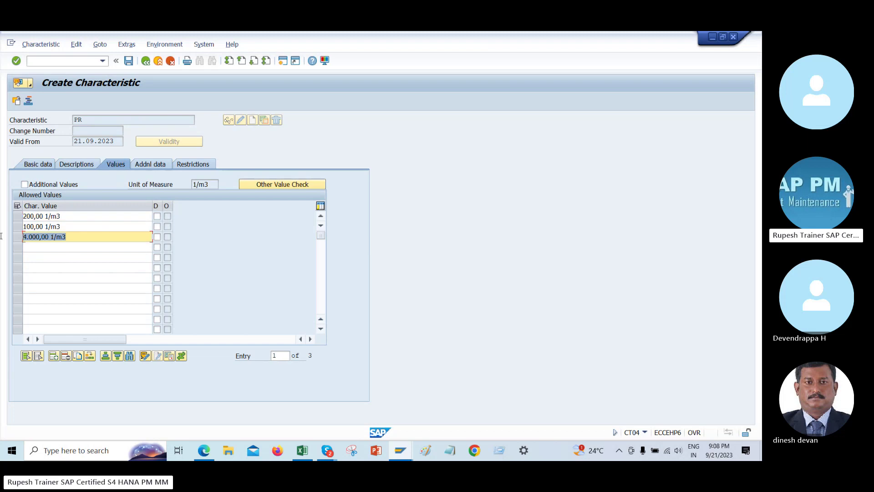
pyautogui.write('4000')
pyautogui.press('Return')
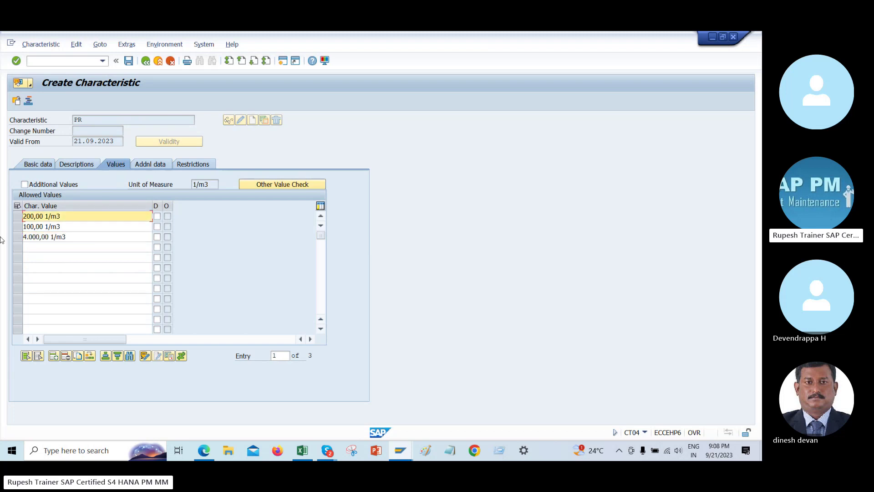
# Review the list of allowed values against the format settings in the characteristic's basic data.
pyautogui.click(46, 237)
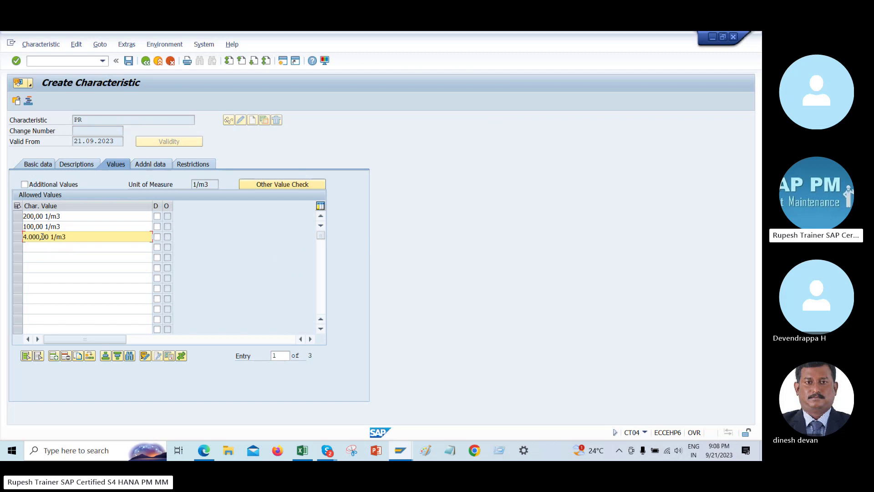
pyautogui.click(46, 166)
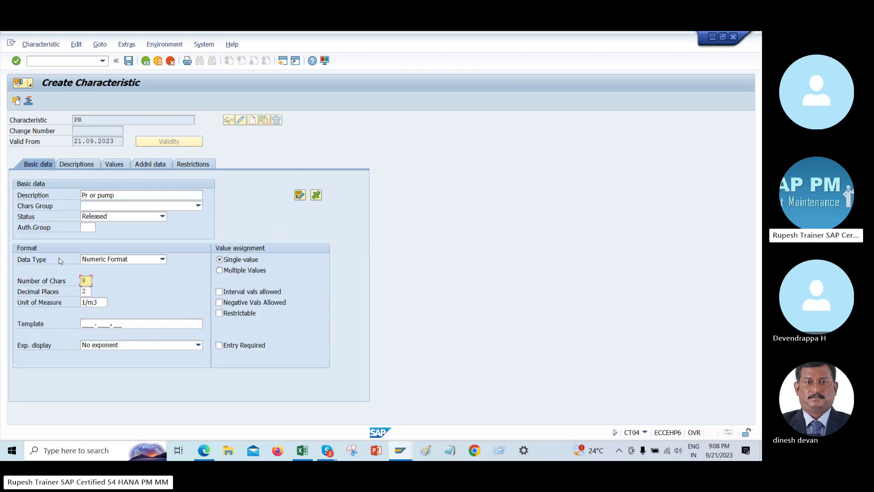
pyautogui.press('Tab')
pyautogui.click(77, 163)
pyautogui.click(114, 164)
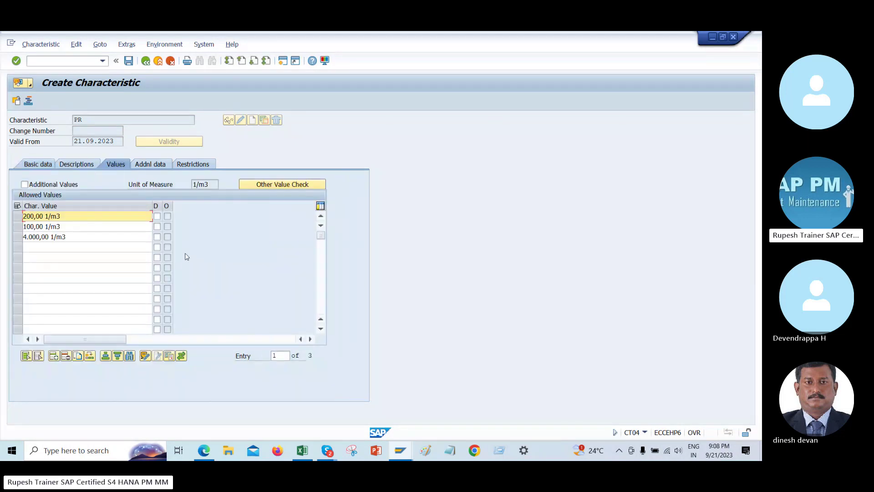
pyautogui.press('Down')
pyautogui.press('Down')
pyautogui.press('Down')
pyautogui.press('Down')
pyautogui.press('Down')
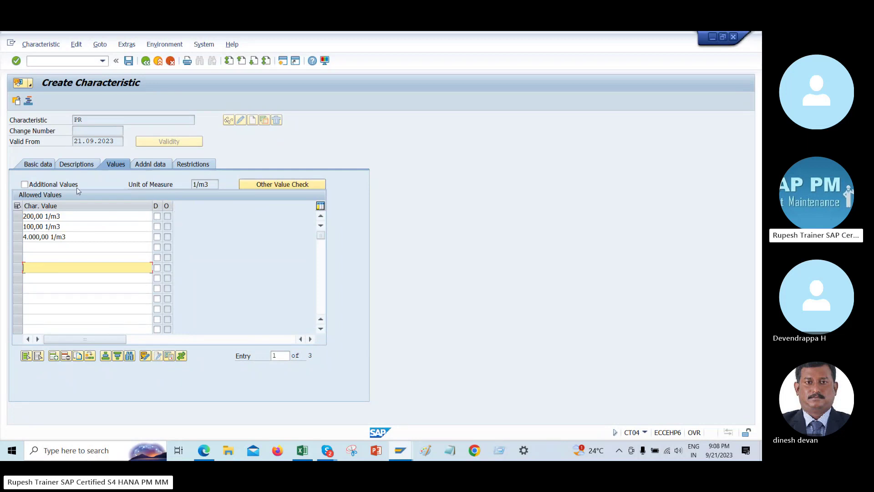
pyautogui.click(38, 164)
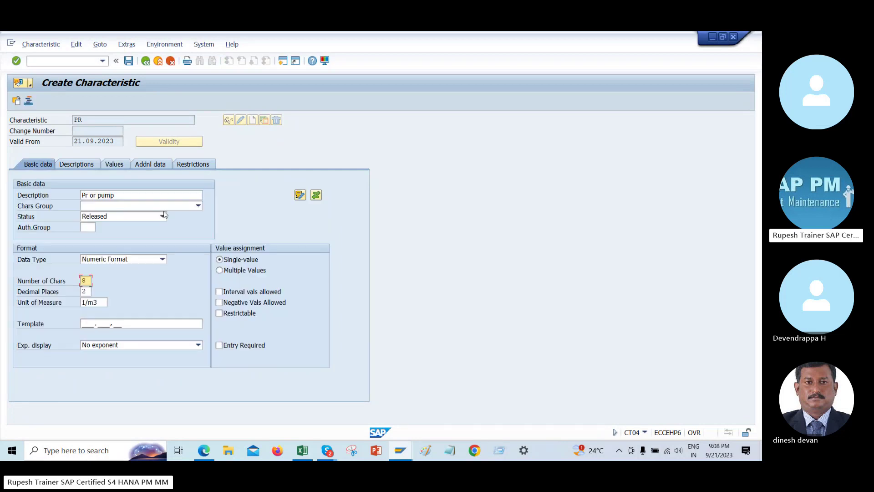
# Examine the other value check strategies available for the allowed values and close them without choosing one.
pyautogui.click(122, 165)
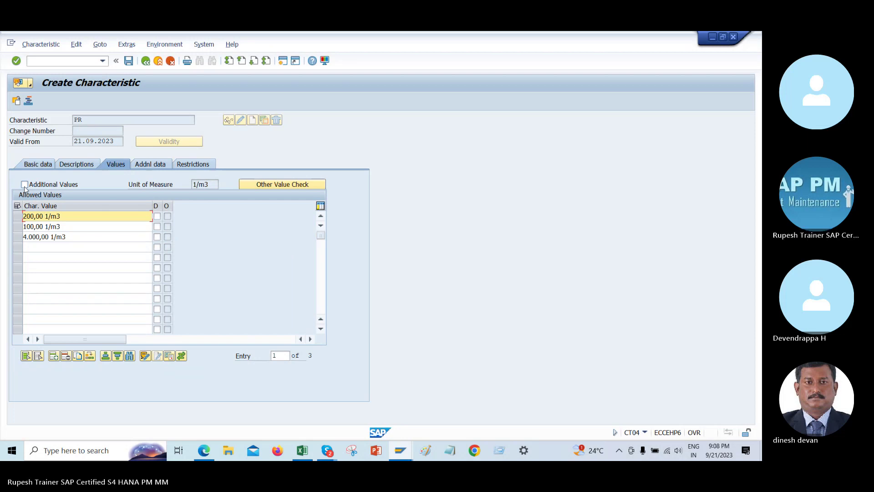
pyautogui.click(280, 185)
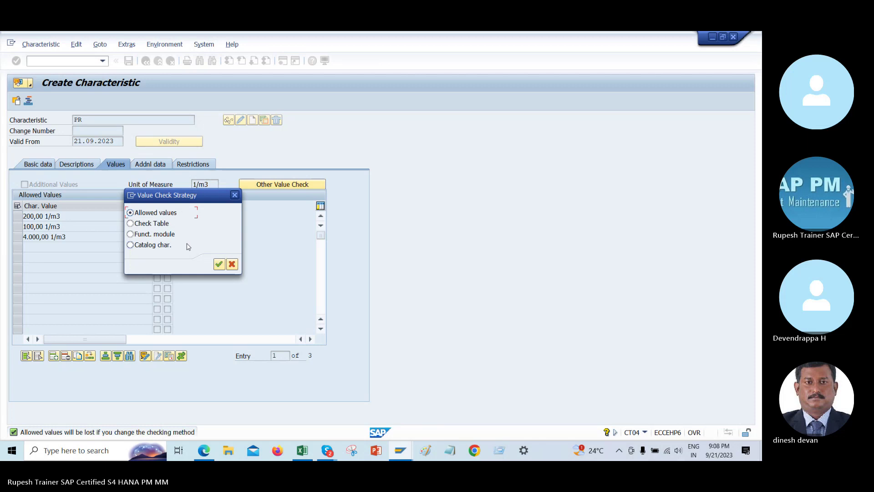
pyautogui.click(235, 196)
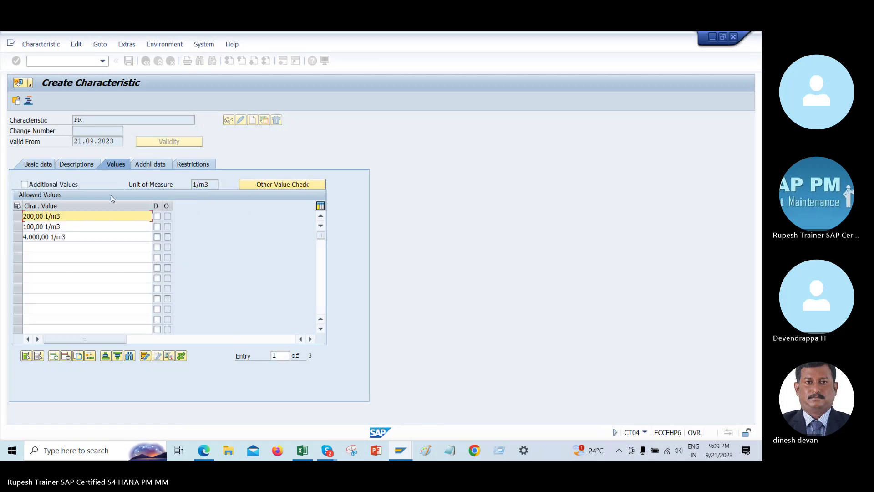
pyautogui.click(25, 186)
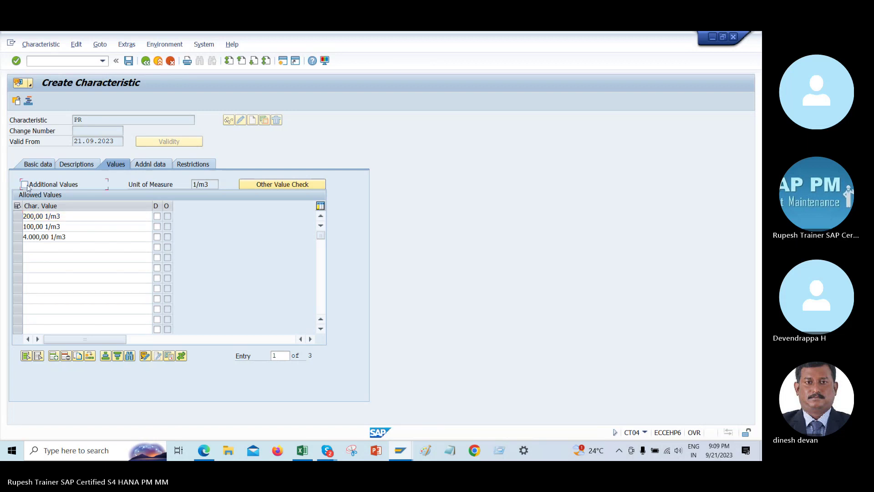
# Copy the characteristic name PR from SAP and paste it into a blank Notepad note.
pyautogui.click(39, 165)
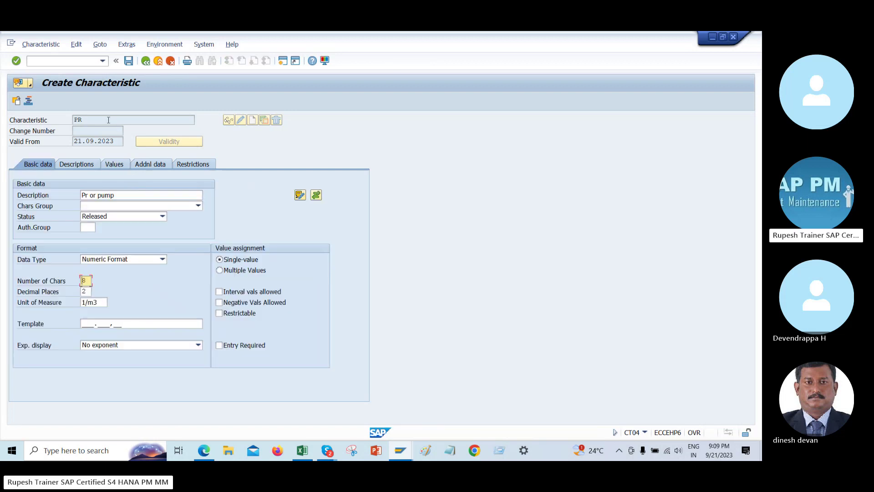
pyautogui.moveTo(108, 120); pyautogui.dragTo(27, 121)
pyautogui.hotkey('ctrl', 'c')
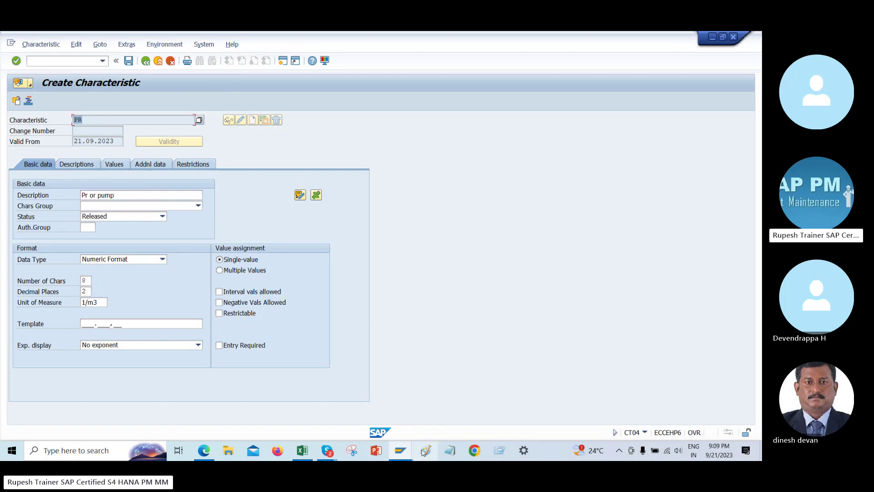
pyautogui.click(453, 451)
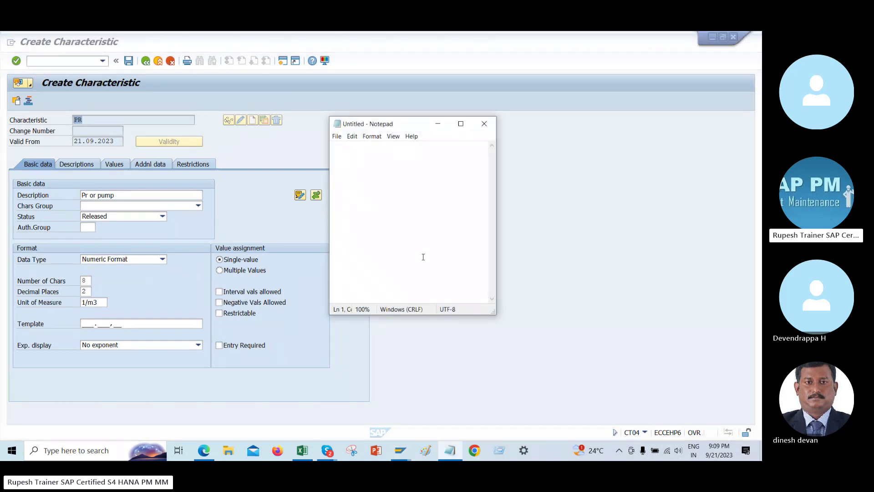
pyautogui.hotkey('ctrl', 'v')
# Switch back to SAP and save the characteristic PR.
pyautogui.click(295, 243)
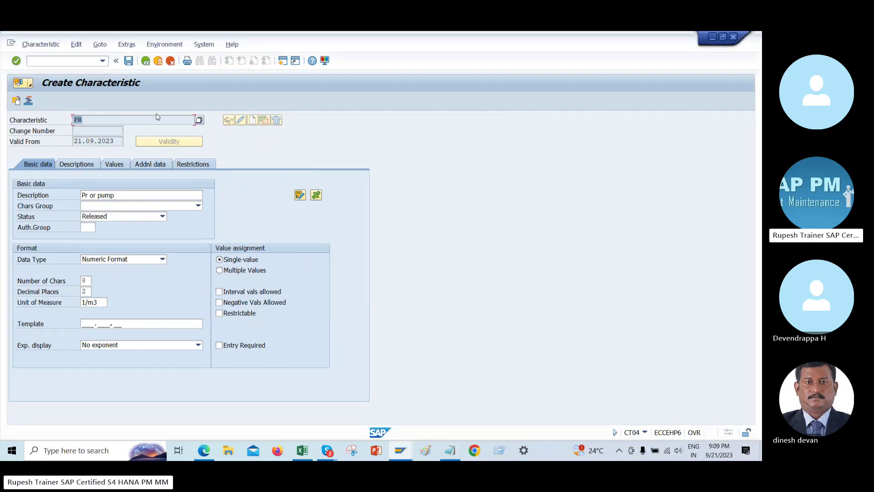
pyautogui.click(129, 60)
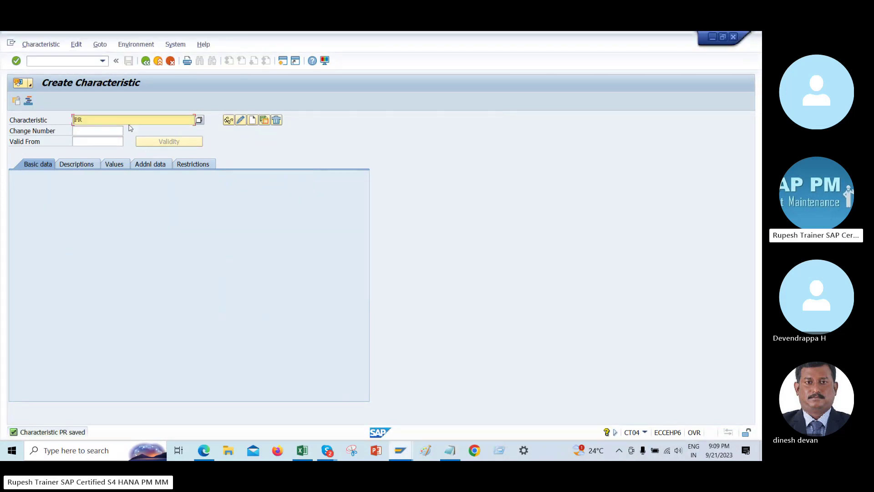
# Start creating the characteristic COLOUR with the description "Color foR Car".
pyautogui.moveTo(87, 119); pyautogui.dragTo(51, 122)
pyautogui.write('colour')
pyautogui.press('Return')
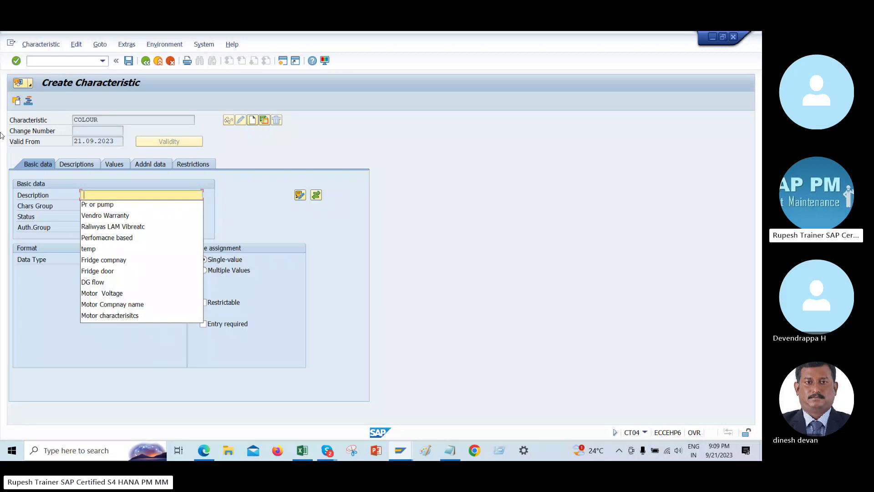
pyautogui.click(116, 198)
pyautogui.write('Clou')
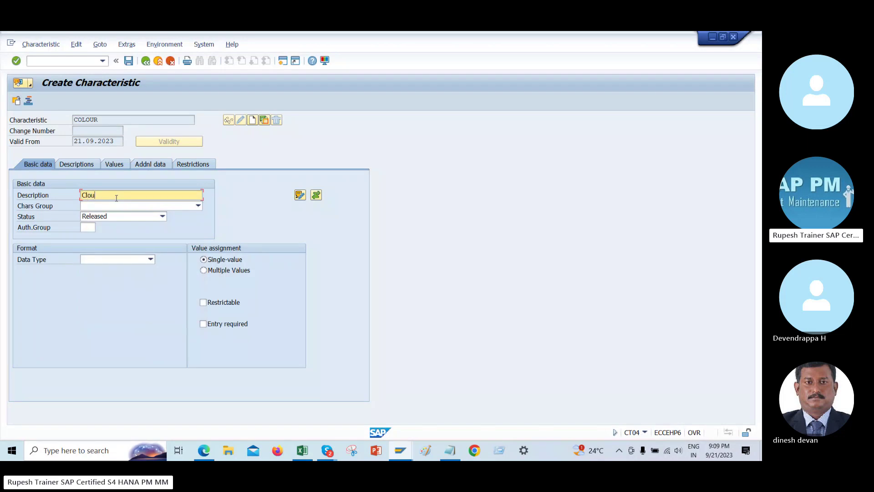
pyautogui.press('BackSpace')
pyautogui.press('BackSpace')
pyautogui.press('BackSpace')
pyautogui.write('olor foR')
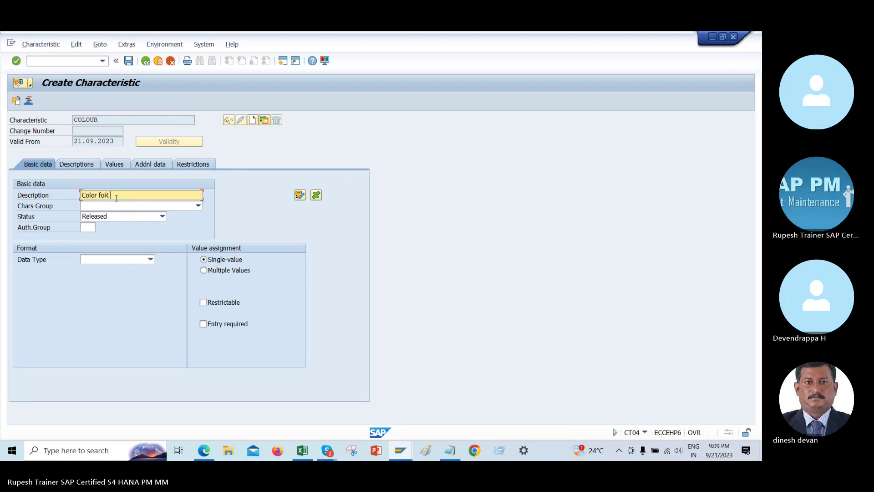
pyautogui.write(' Car')
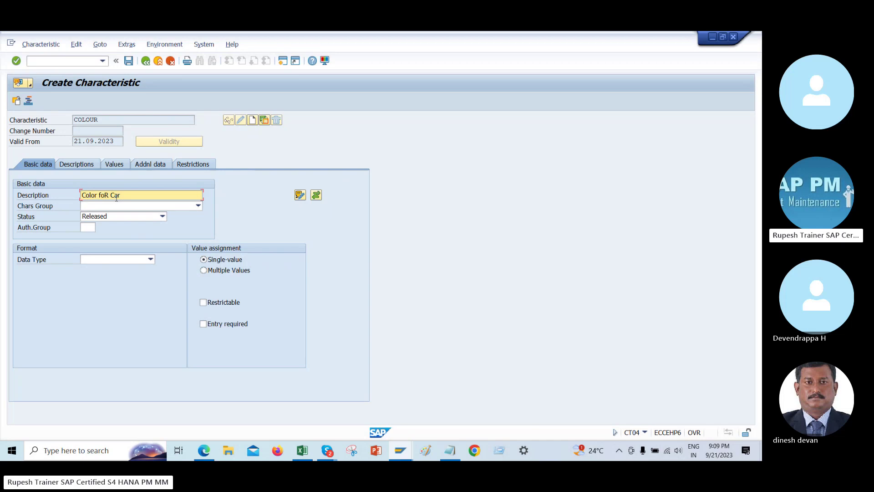
# Set the data type to Character Format with 10 characters and check the characteristic's description entry.
pyautogui.click(150, 259)
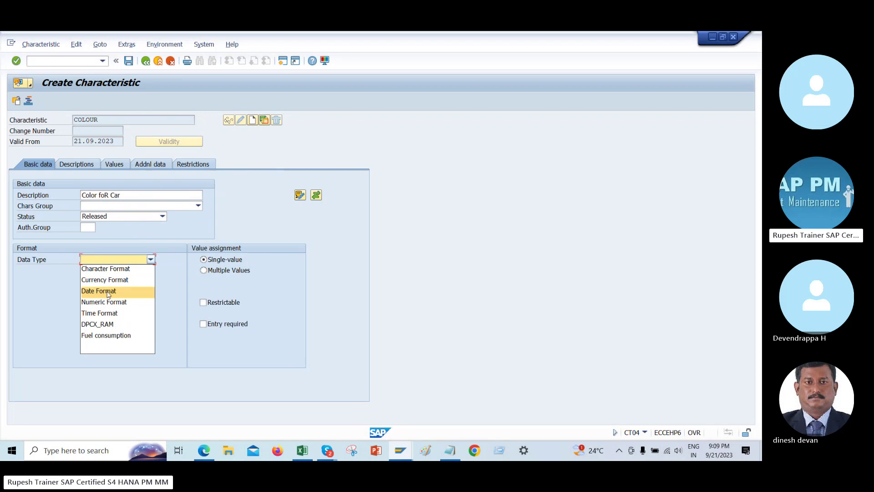
pyautogui.click(106, 268)
pyautogui.write('10')
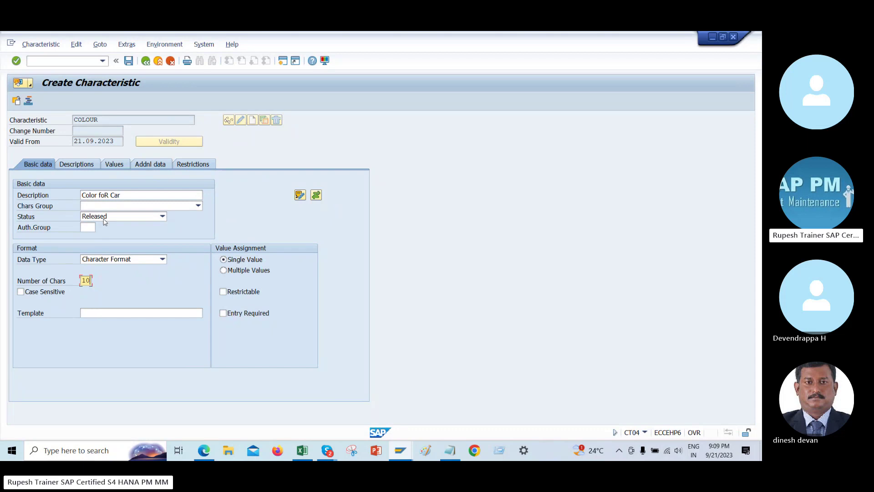
pyautogui.click(90, 165)
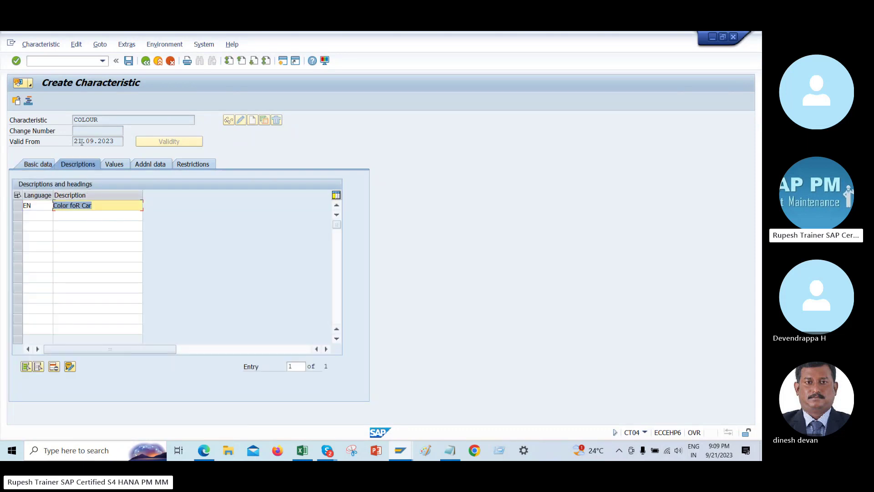
pyautogui.click(39, 165)
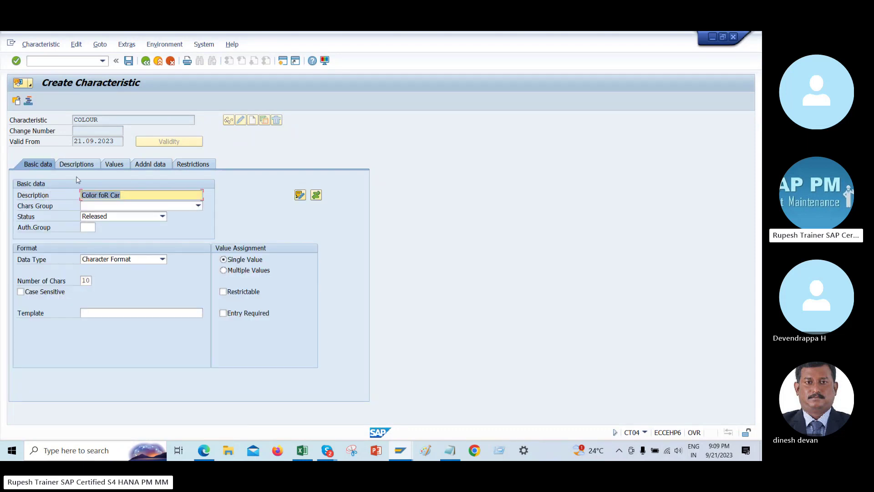
# Enter Red and Yellow as the first two allowed values of the characteristic COLOUR.
pyautogui.click(121, 165)
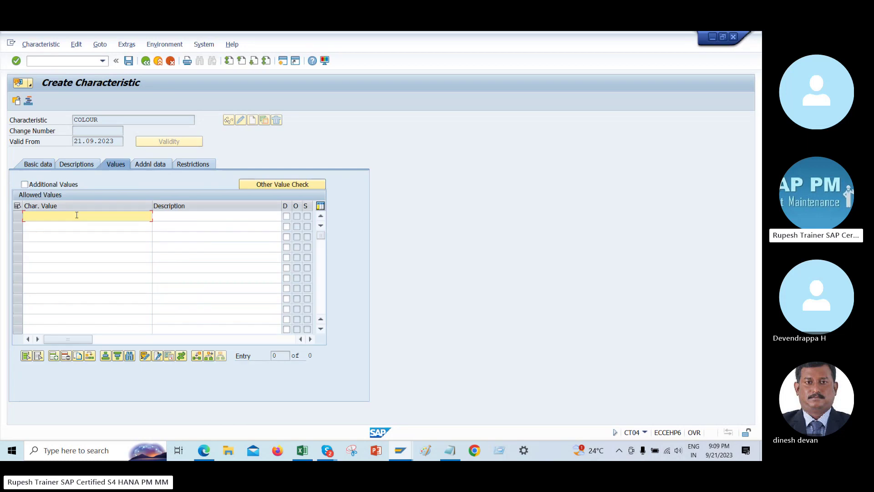
pyautogui.write('Red')
pyautogui.press('Down')
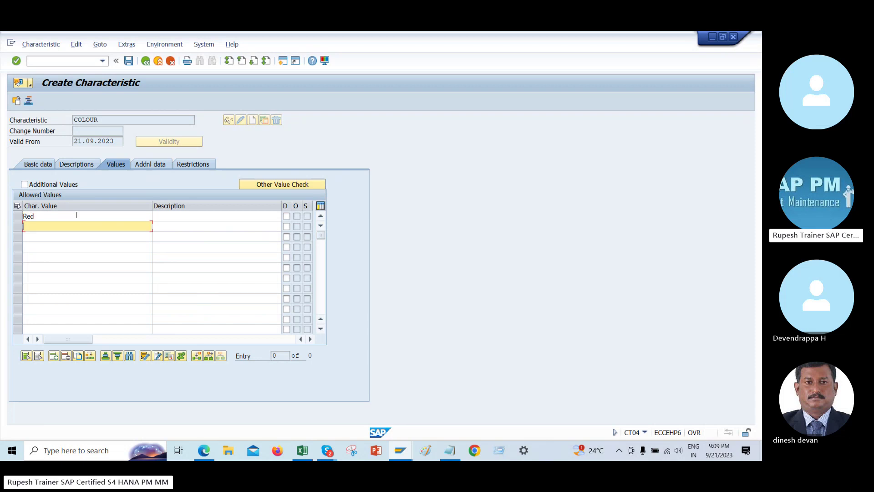
pyautogui.write('yelo')
pyautogui.press('Return')
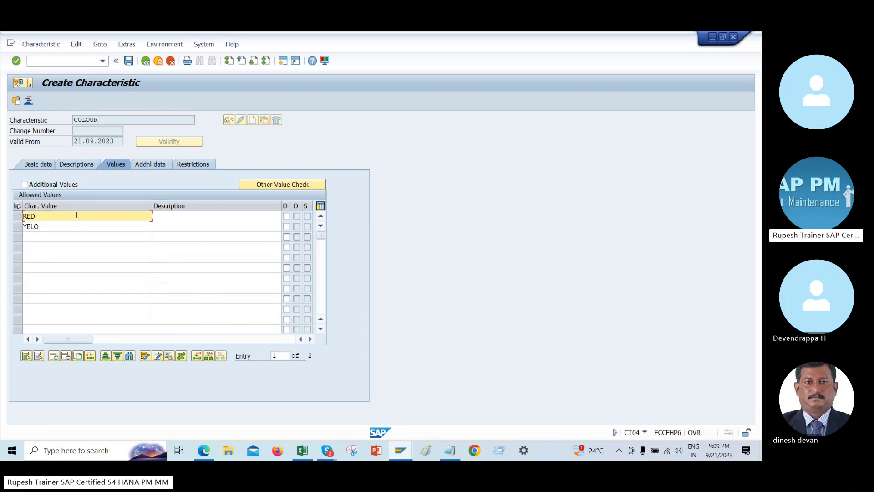
pyautogui.click(69, 223)
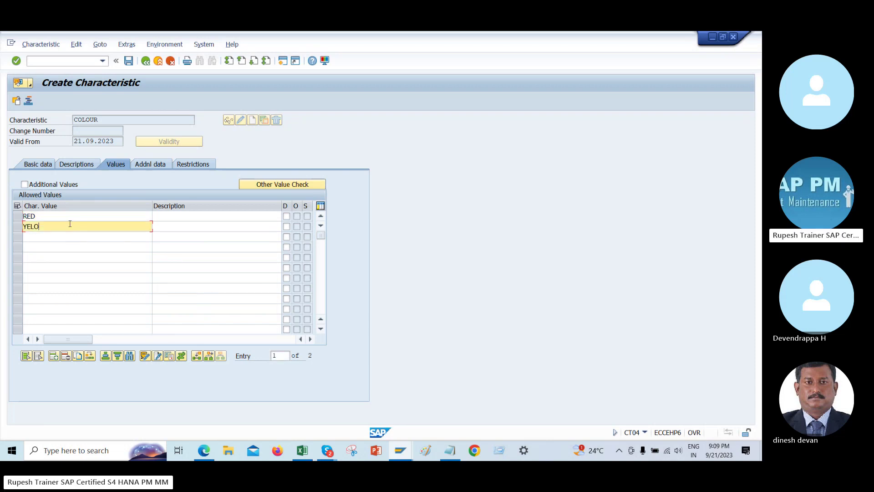
pyautogui.press('BackSpace')
pyautogui.write('low')
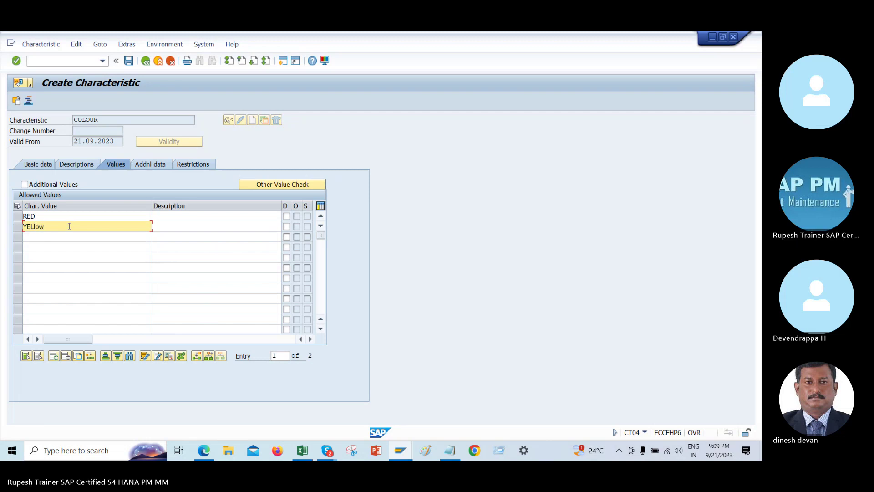
# Add White and PURPLE to the allowed values below Yellow.
pyautogui.click(67, 234)
pyautogui.write('wh')
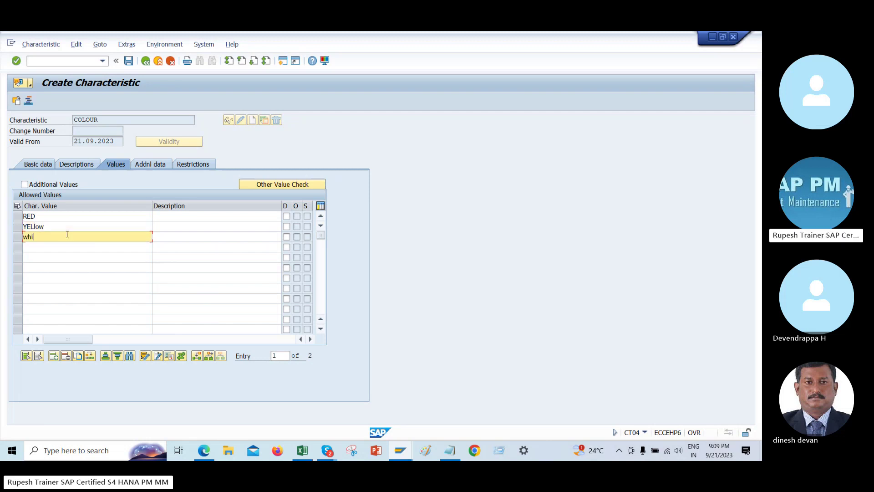
pyautogui.write('ie')
pyautogui.press('BackSpace')
pyautogui.write('te')
pyautogui.press('Return')
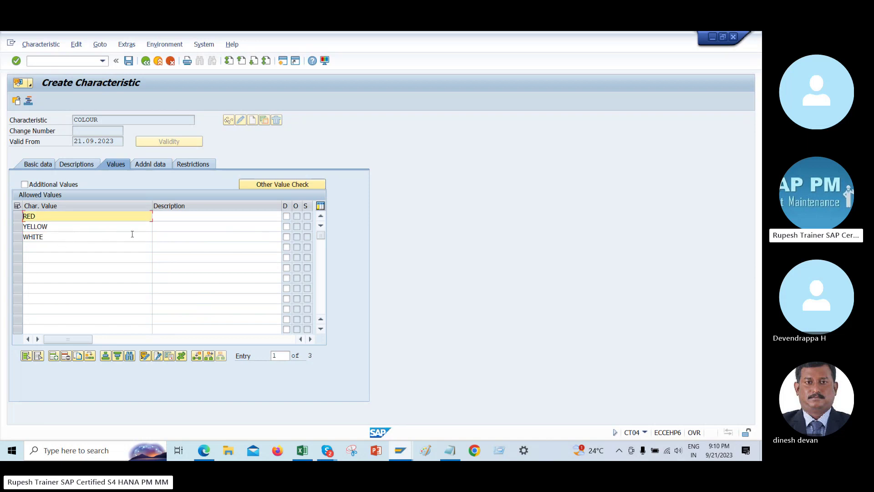
pyautogui.click(86, 237)
pyautogui.click(61, 245)
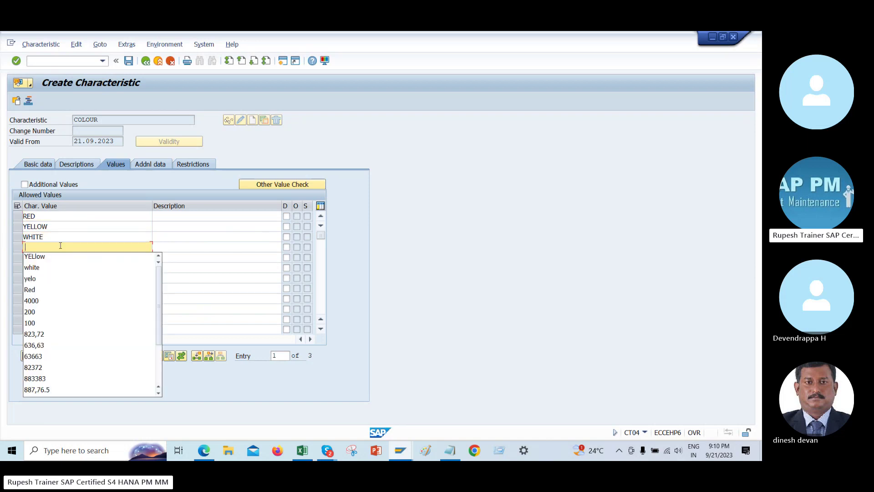
pyautogui.click(52, 245)
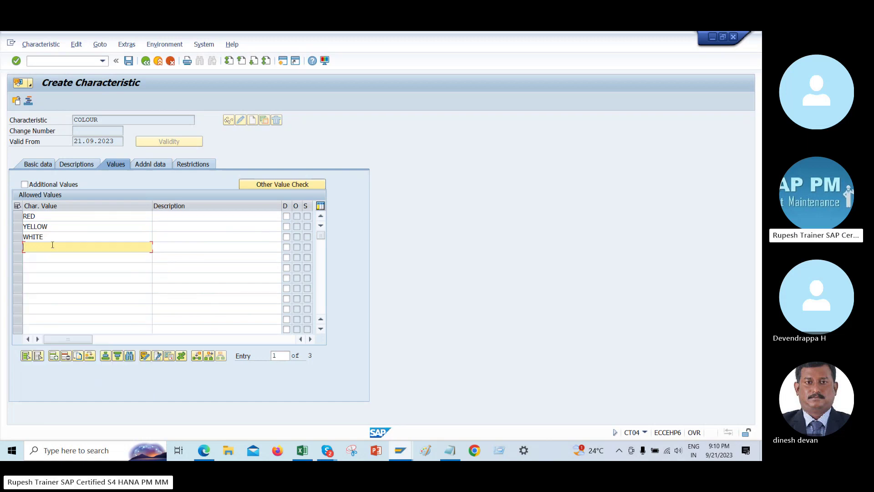
pyautogui.write('PURPLE')
pyautogui.press('Return')
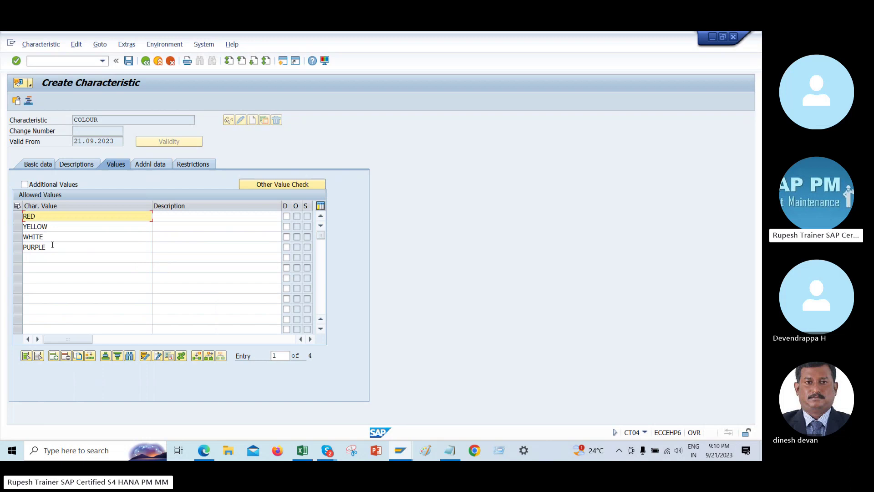
# Capture the characteristic's basic data with Snipping Tool, mark the single and multiple value options in pen, and discard the snip.
pyautogui.click(39, 165)
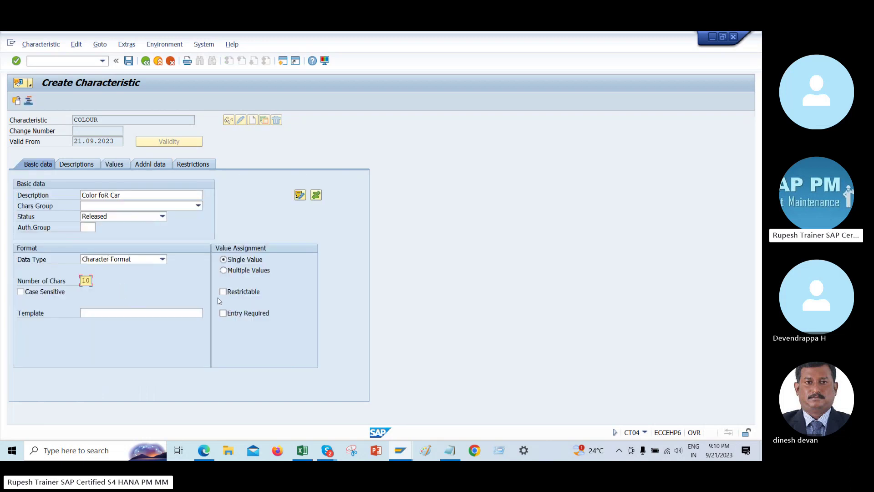
pyautogui.click(353, 451)
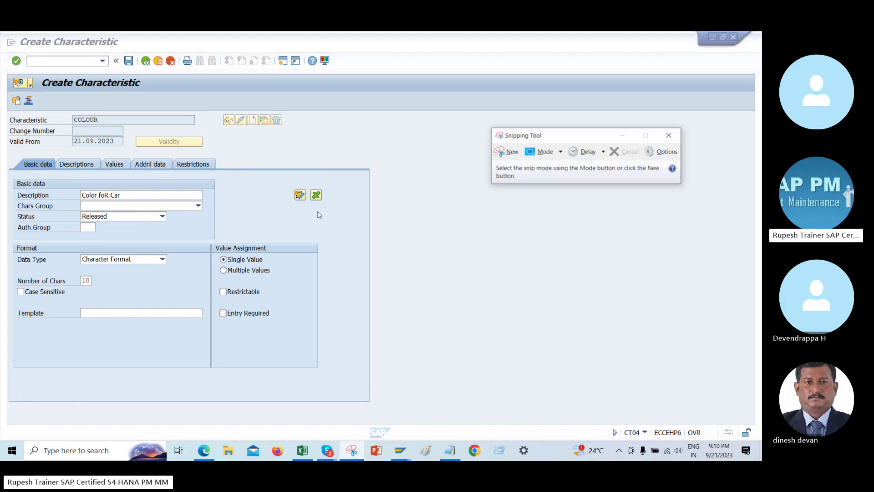
pyautogui.click(509, 152)
pyautogui.moveTo(2, 157); pyautogui.dragTo(471, 356)
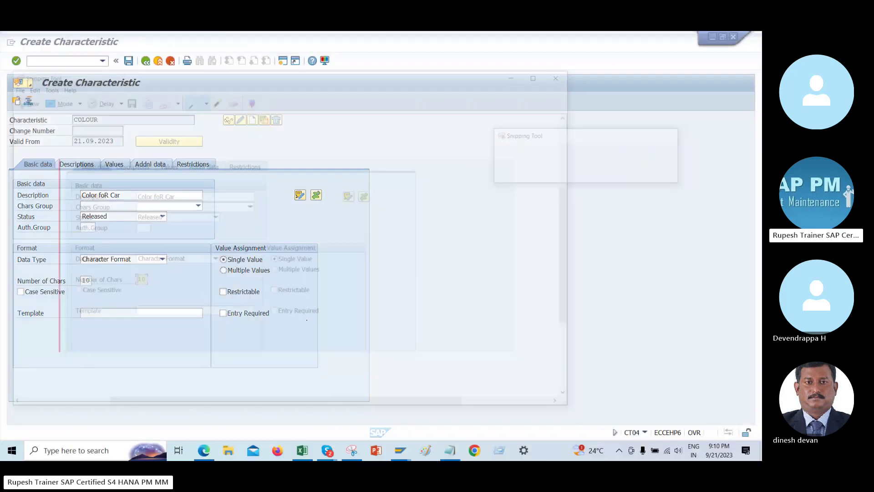
pyautogui.moveTo(324, 256); pyautogui.dragTo(332, 285)
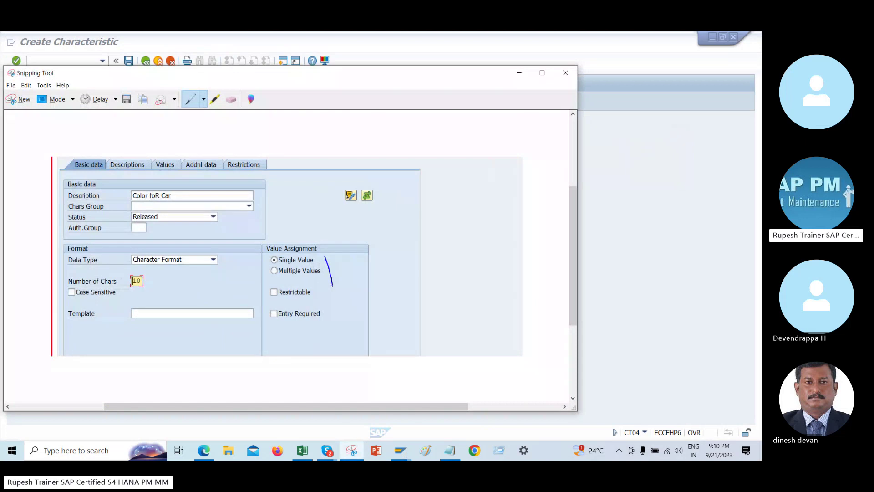
pyautogui.moveTo(288, 267)
pyautogui.mouseDown()
pyautogui.moveTo(270, 269)
pyautogui.moveTo(323, 279)
pyautogui.moveTo(321, 268)
pyautogui.mouseUp()
pyautogui.click(660, 267)
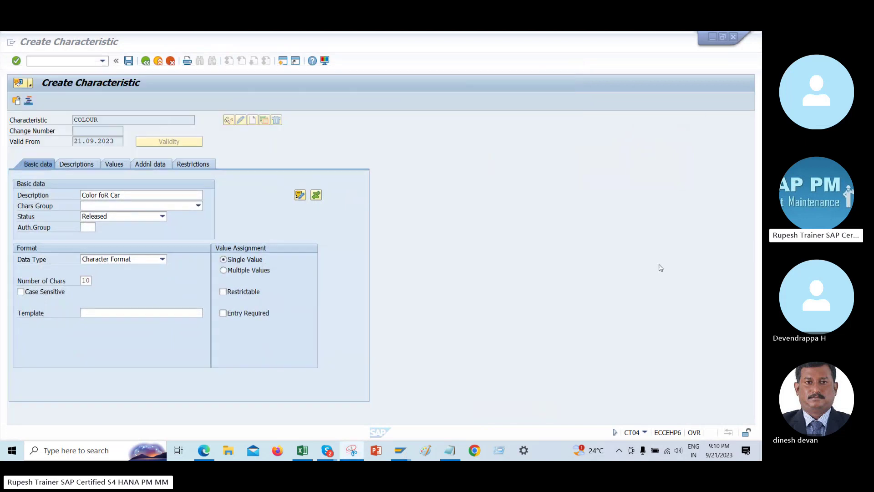
# Set the value assignment to Multiple Values and save the characteristic COLOUR.
pyautogui.click(224, 271)
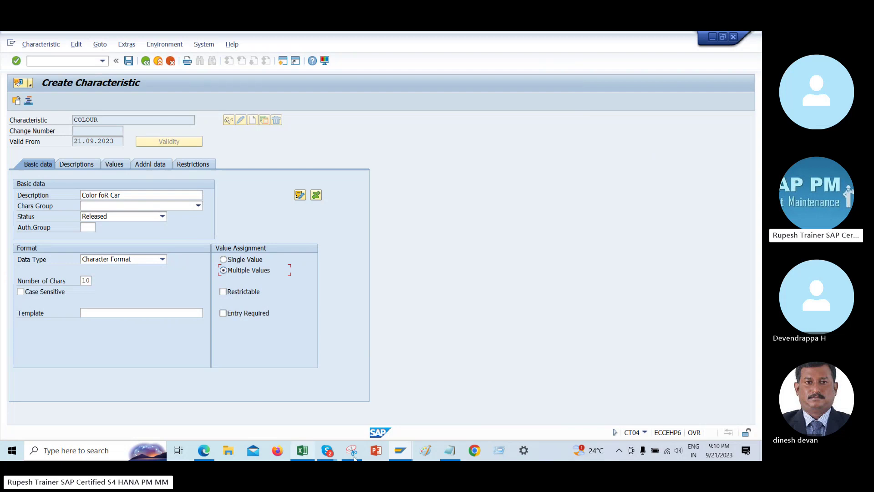
pyautogui.click(129, 60)
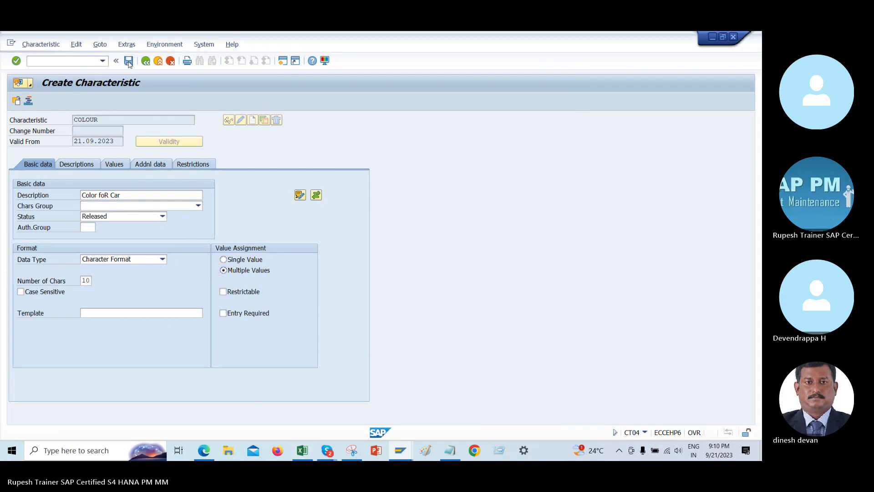
# Display the characteristics COLOUR and PR to compare their value assignment settings.
pyautogui.click(229, 120)
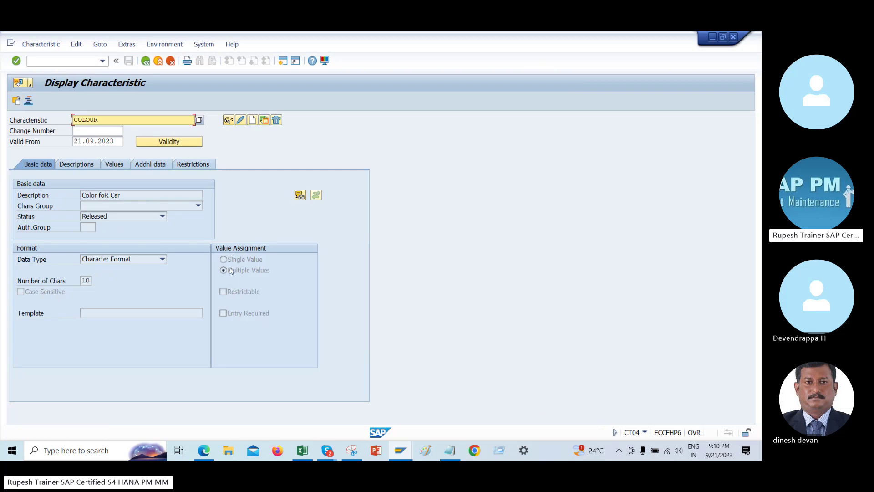
pyautogui.doubleClick(123, 121)
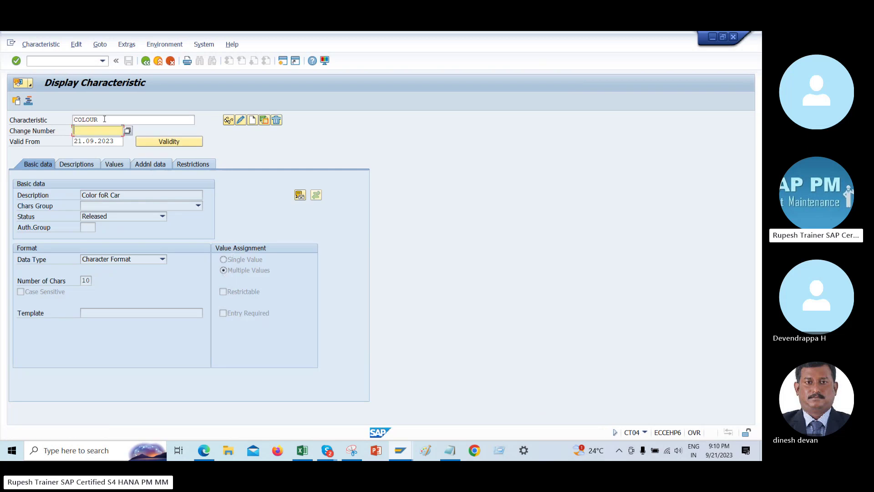
pyautogui.press('BackSpace')
pyautogui.click(78, 141)
pyautogui.click(228, 120)
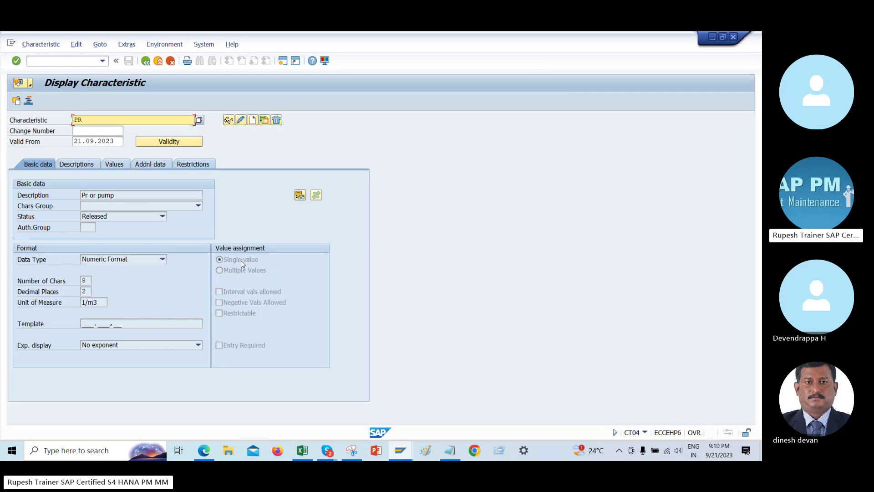
pyautogui.doubleClick(108, 118)
# Go to SAP Easy Access and open equipment 502 for change with transaction IE02.
pyautogui.click(204, 44)
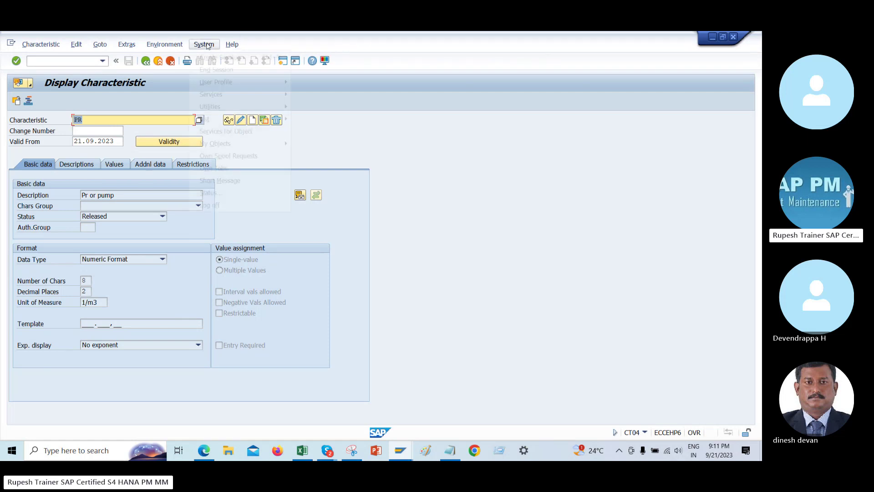
pyautogui.click(203, 44)
pyautogui.hotkey('shift', 'F3')
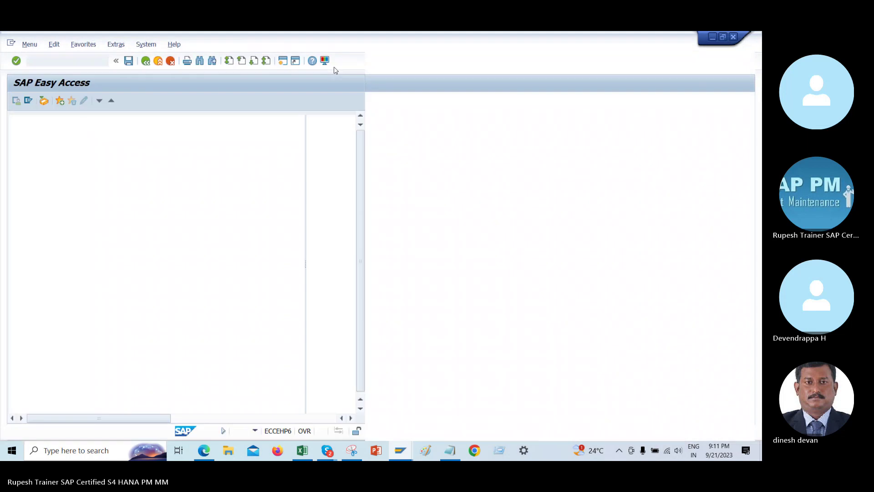
pyautogui.write('ie02')
pyautogui.press('Return')
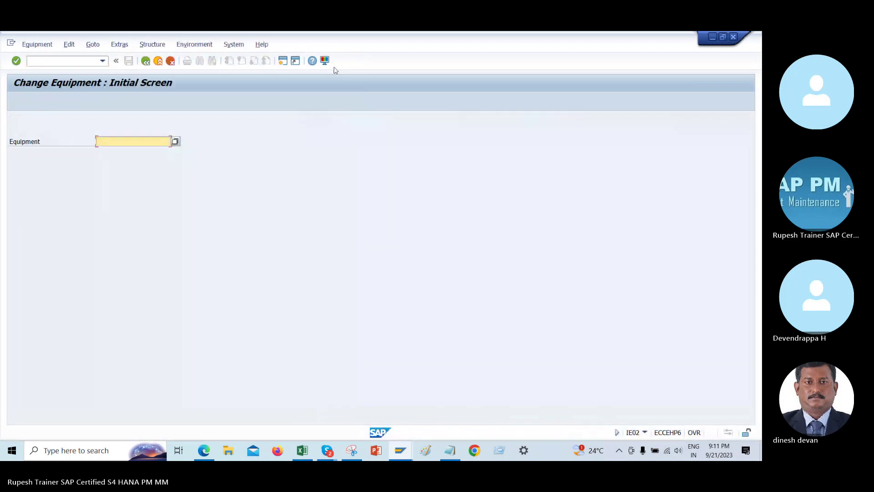
pyautogui.write('502')
pyautogui.press('Return')
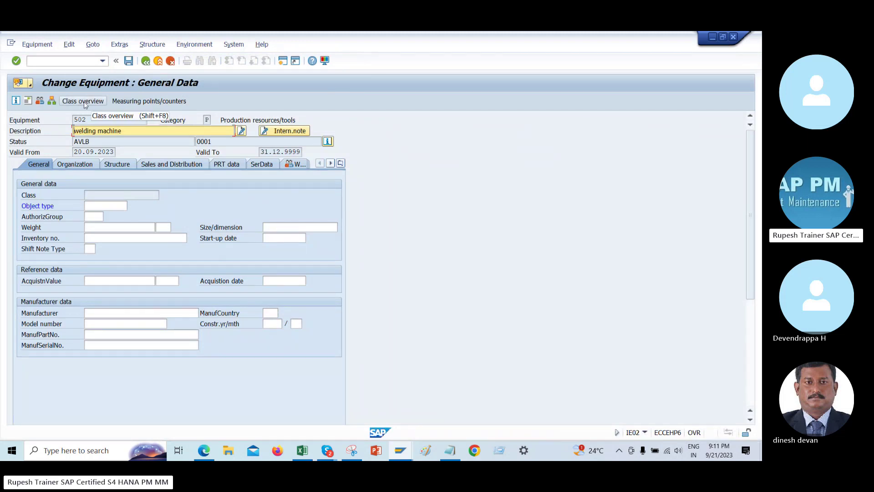
# Open the equipment's class overview, widen the type column in the class type list, and highlight Equipment class 002.
pyautogui.click(90, 102)
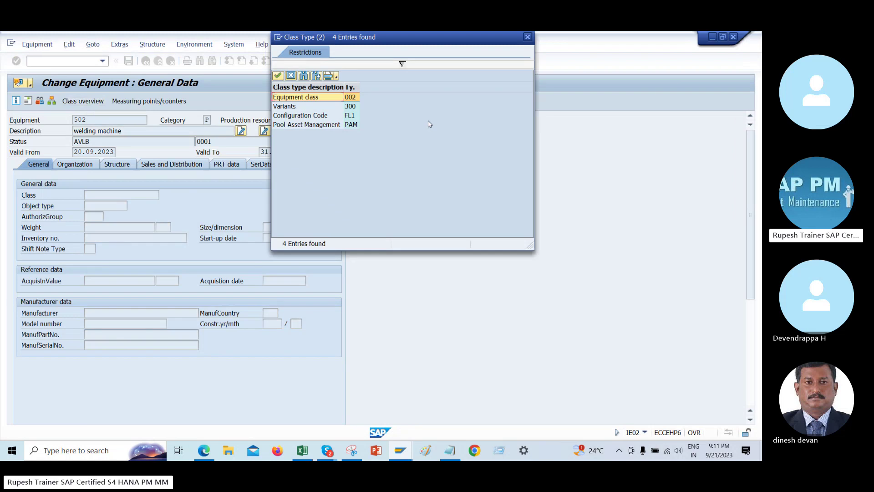
pyautogui.moveTo(359, 86); pyautogui.dragTo(409, 86)
pyautogui.click(354, 98)
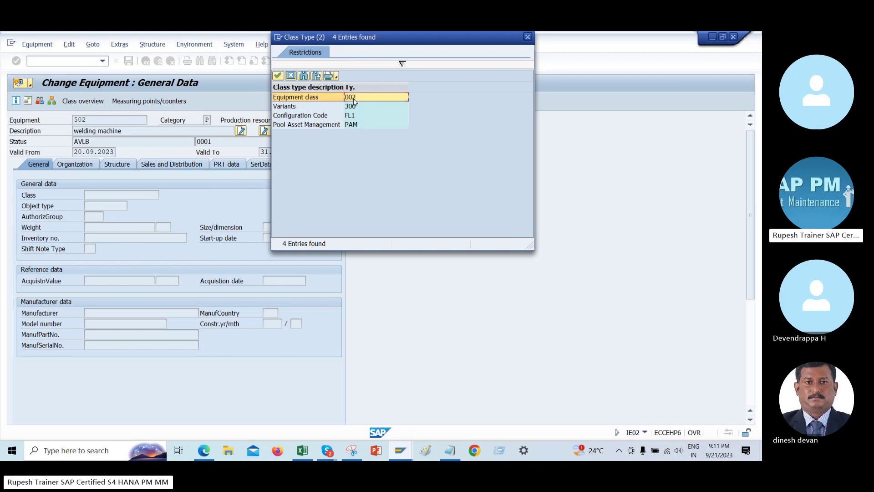
# Switch to the Excel notes and enter Eq in cell B644.
pyautogui.click(302, 451)
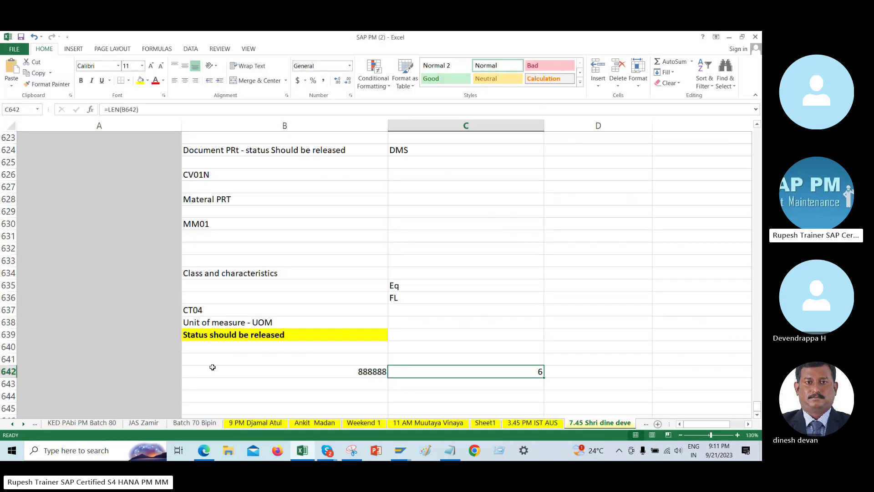
pyautogui.click(238, 361)
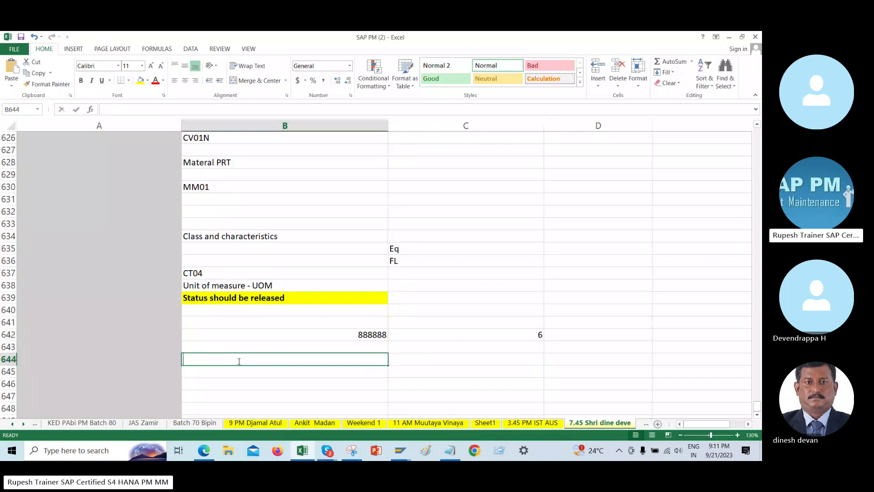
pyautogui.write('Eq')
pyautogui.press('Tab')
pyautogui.scroll(-2, 466, 325)
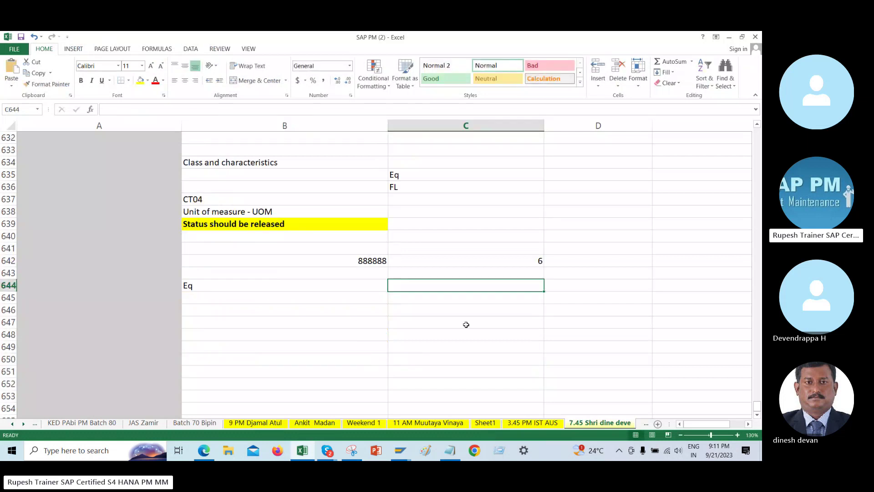
# Format cells C643:C648 as Text so that leading zeros are kept.
pyautogui.click(486, 321)
pyautogui.moveTo(485, 293); pyautogui.dragTo(484, 343)
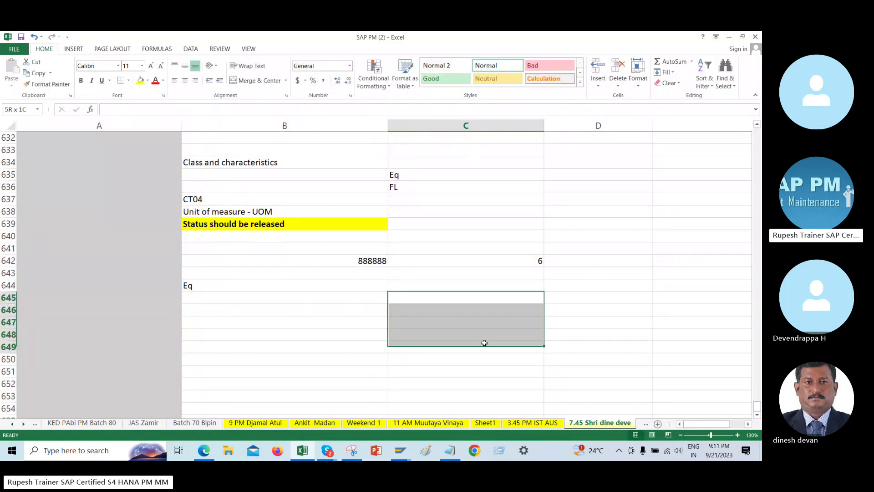
pyautogui.moveTo(469, 273); pyautogui.dragTo(470, 330)
pyautogui.rightClick(485, 298)
pyautogui.press('Escape')
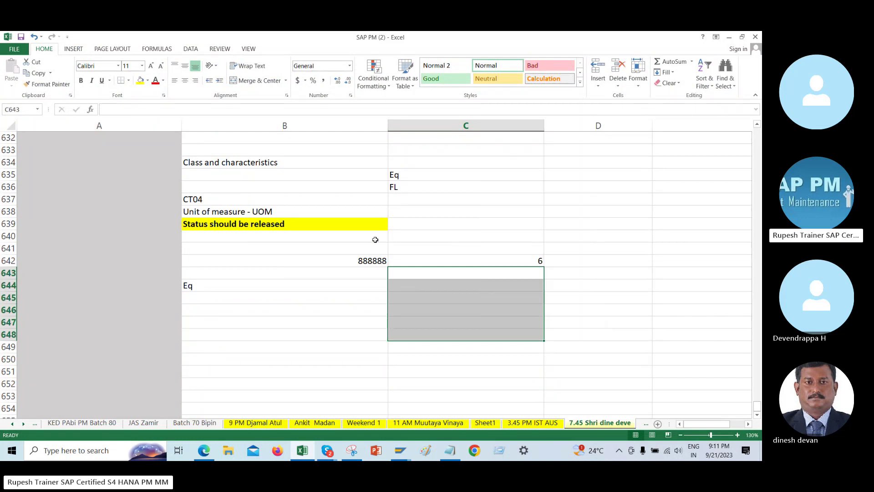
pyautogui.hotkey('ctrl', '1')
pyautogui.click(392, 231)
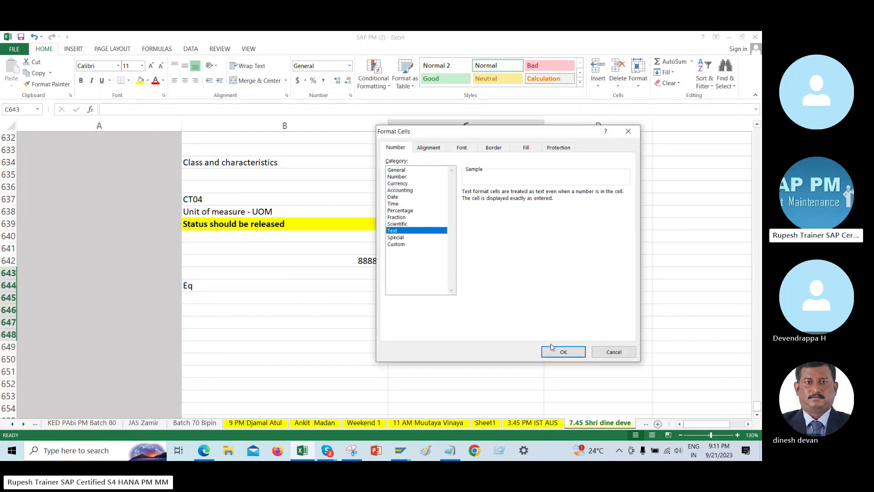
pyautogui.click(563, 352)
# Enter 002 beside Eq in row 644, and add FL with 003 in row 645.
pyautogui.click(478, 285)
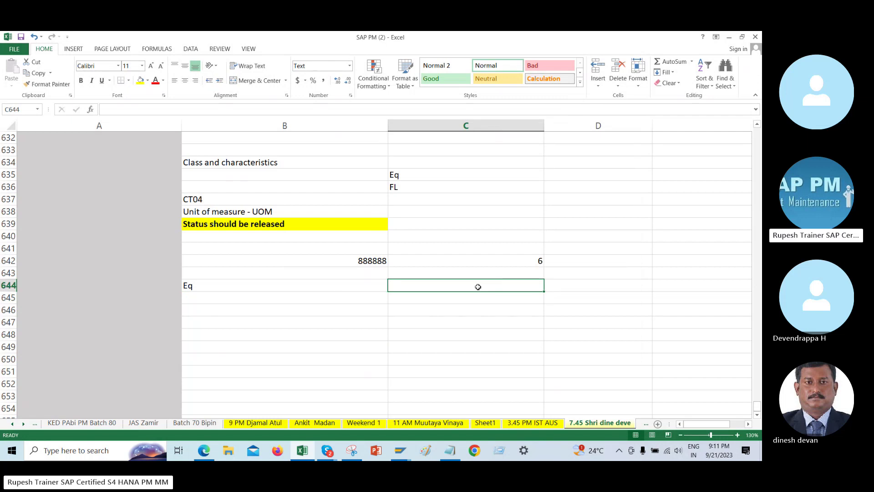
pyautogui.write('002')
pyautogui.press('Return')
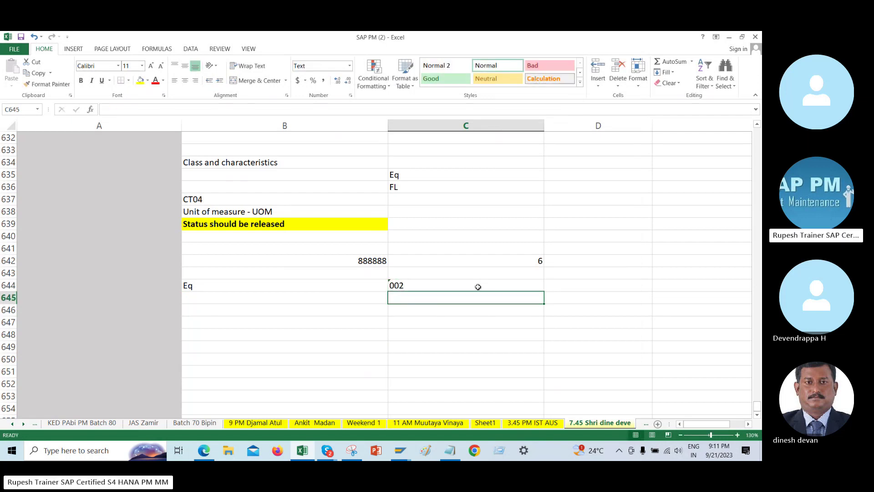
pyautogui.press('Left')
pyautogui.write('FL')
pyautogui.press('Tab')
pyautogui.write('003')
pyautogui.press('Return')
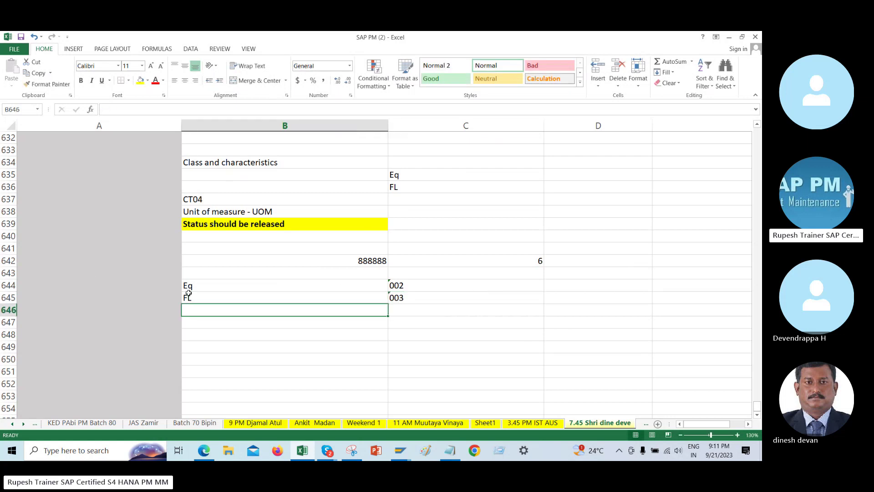
# Insert two blank rows above the Eq entry and enter the heading Class type in cell C644.
pyautogui.click(9, 273)
pyautogui.rightClick(106, 270)
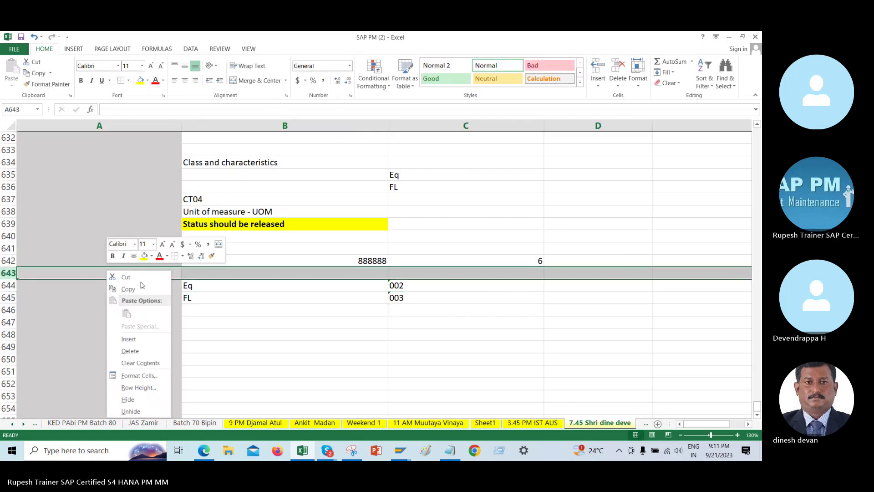
pyautogui.click(143, 338)
pyautogui.rightClick(208, 273)
pyautogui.click(241, 342)
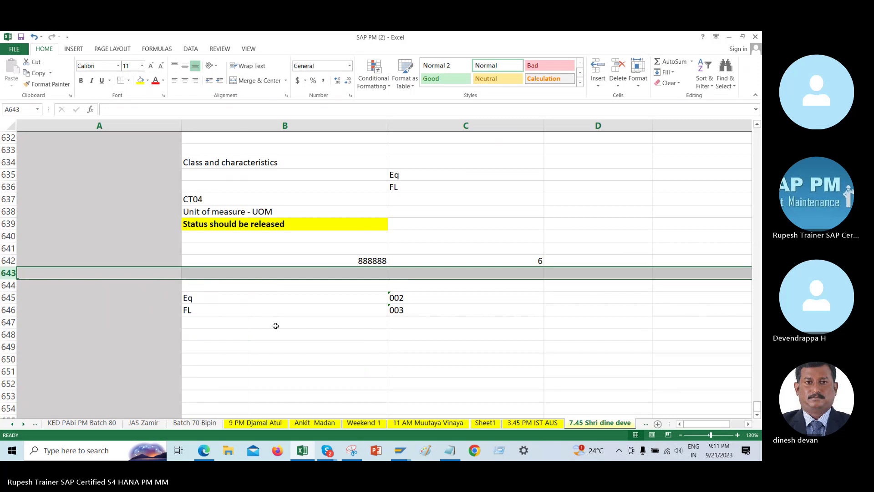
pyautogui.click(428, 285)
pyautogui.write('Class ')
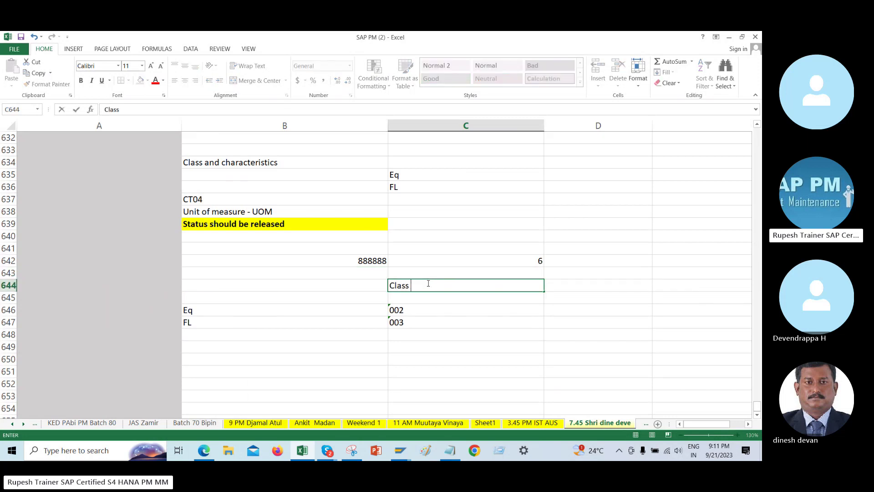
pyautogui.write('type')
pyautogui.press('Down')
pyautogui.press('Down')
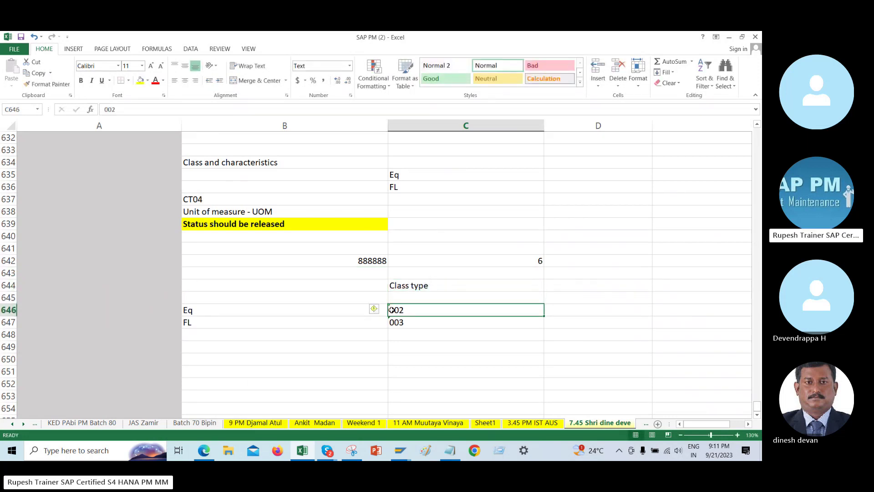
# Make the Eq and FL entries and the Class type heading bold with yellow fill.
pyautogui.moveTo(348, 310); pyautogui.dragTo(427, 323)
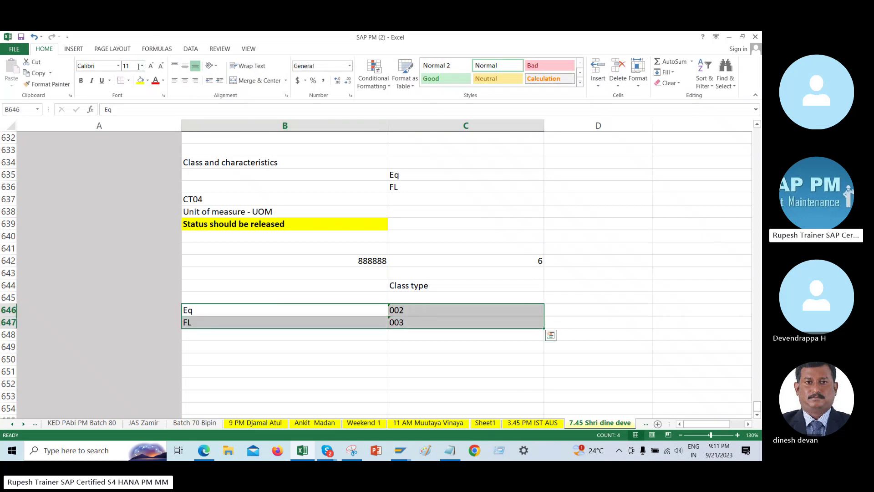
pyautogui.click(140, 80)
pyautogui.hotkey('ctrl', 'b')
pyautogui.click(438, 284)
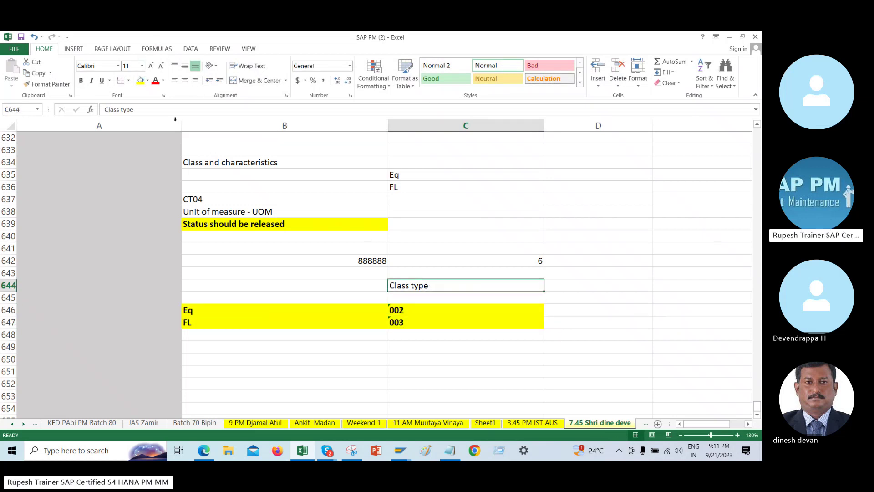
pyautogui.click(81, 80)
pyautogui.click(140, 80)
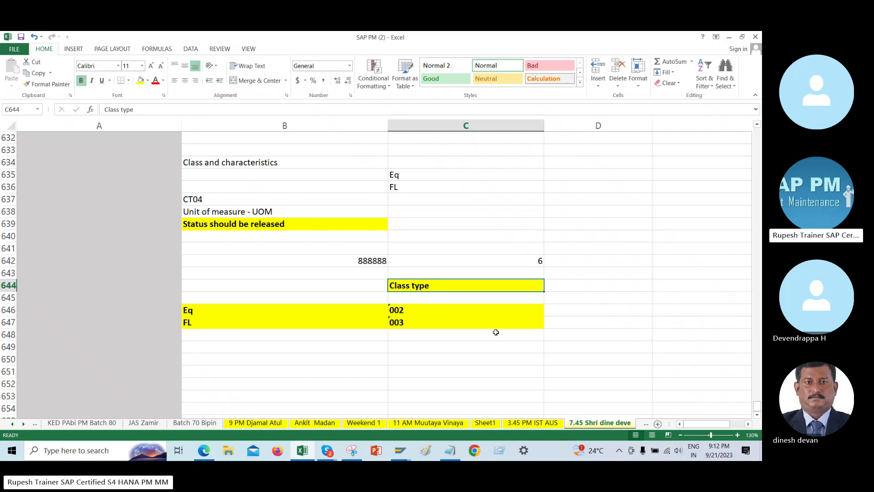
pyautogui.click(450, 312)
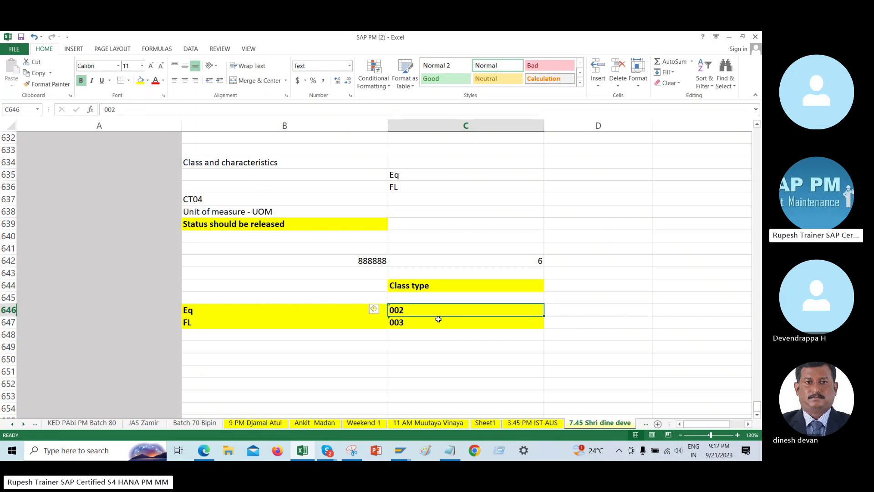
pyautogui.moveTo(441, 313); pyautogui.dragTo(443, 329)
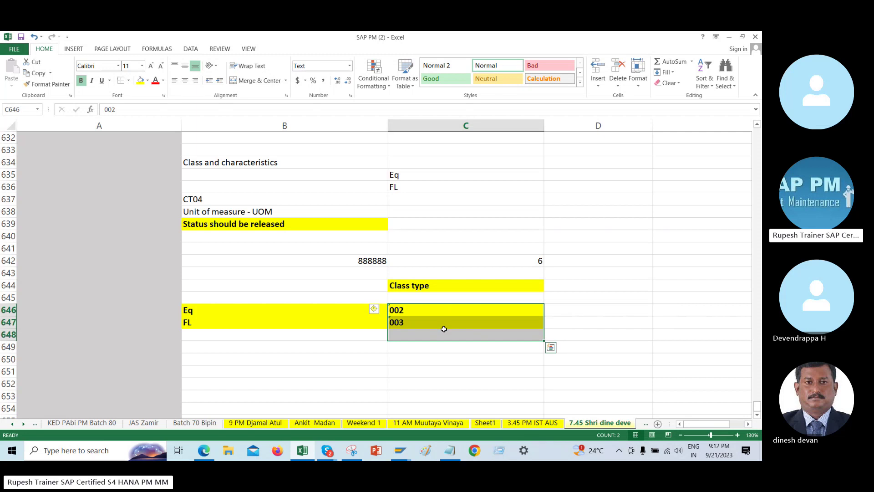
pyautogui.click(408, 288)
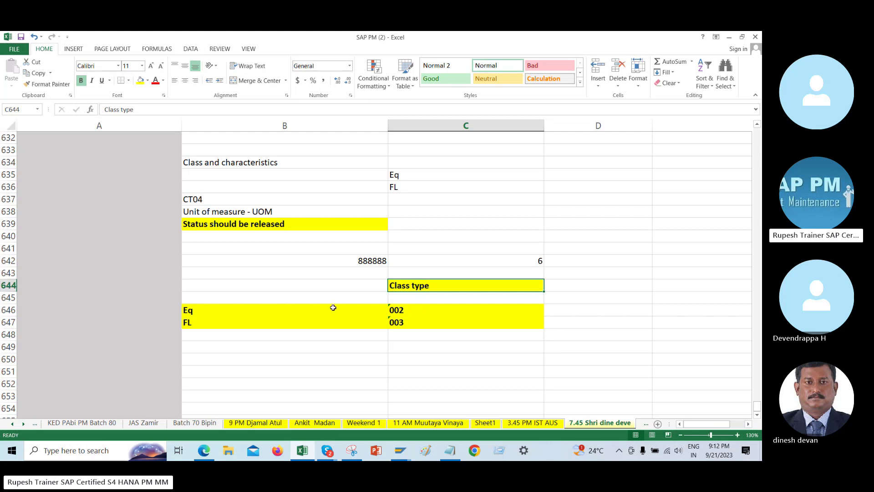
pyautogui.scroll(-1, 355, 311)
pyautogui.click(485, 332)
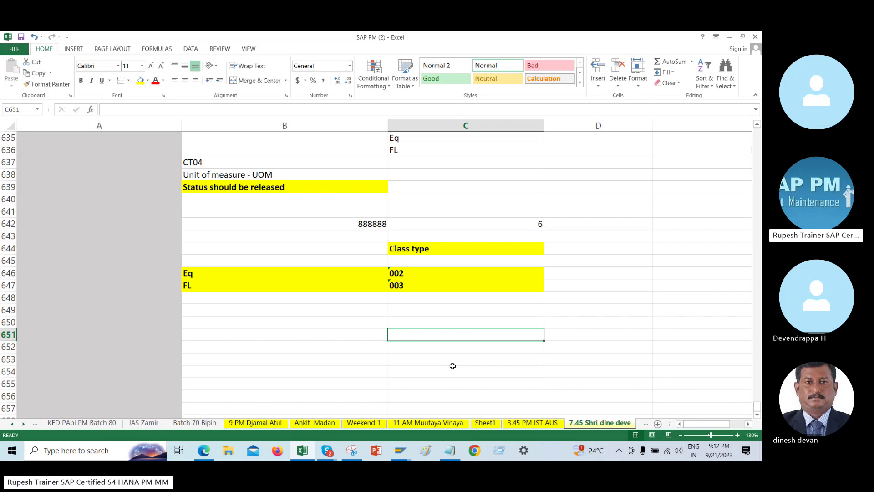
# List the transaction codes cl01, cl02 and cl03 in cells B652 to B654.
pyautogui.click(288, 348)
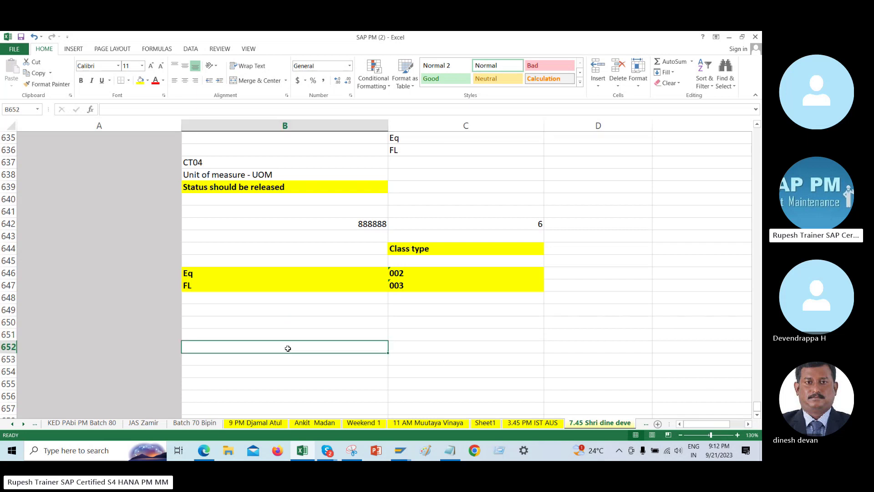
pyautogui.write('C0l')
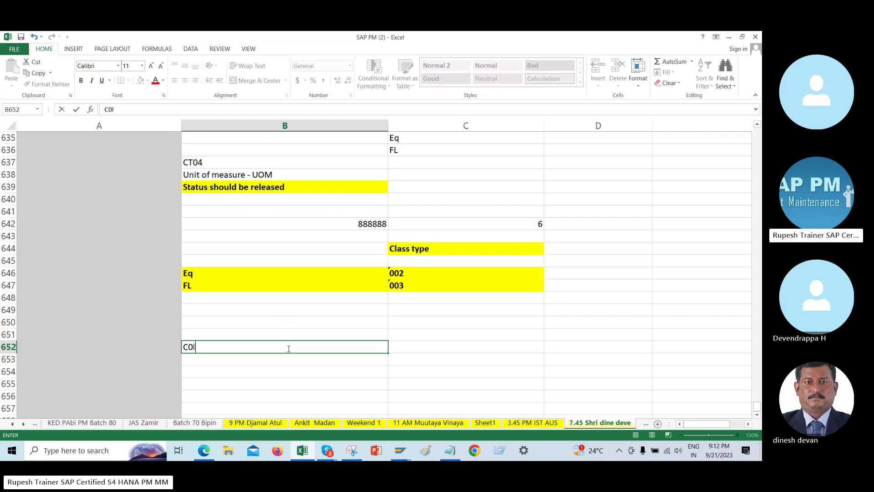
pyautogui.write('01')
pyautogui.press('Return')
pyautogui.click(288, 348)
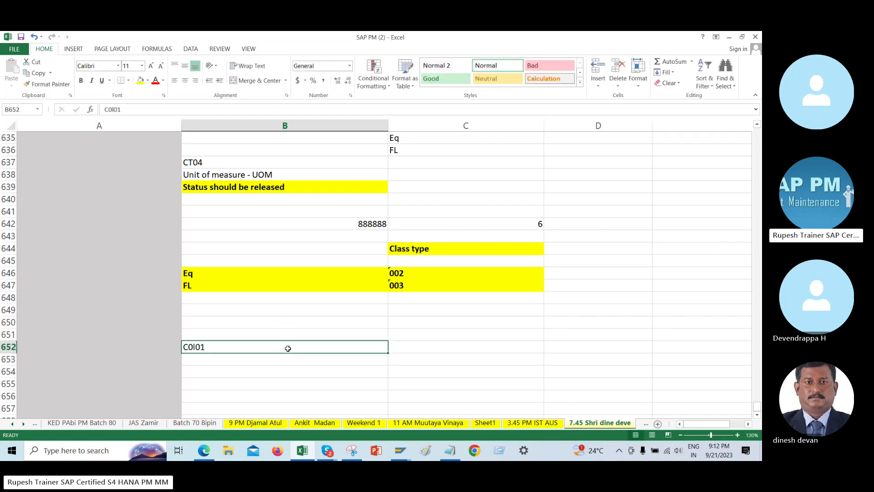
pyautogui.write('cl01')
pyautogui.press('Return')
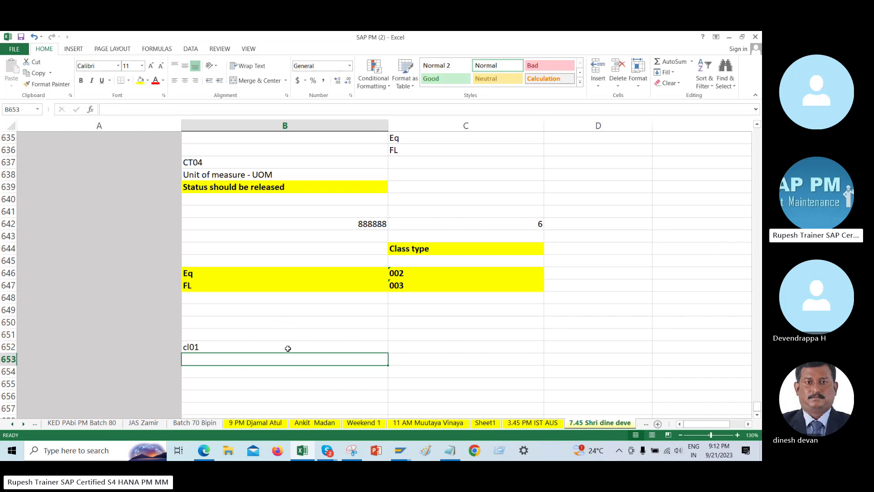
pyautogui.write('cl02')
pyautogui.press('Return')
pyautogui.write('cl')
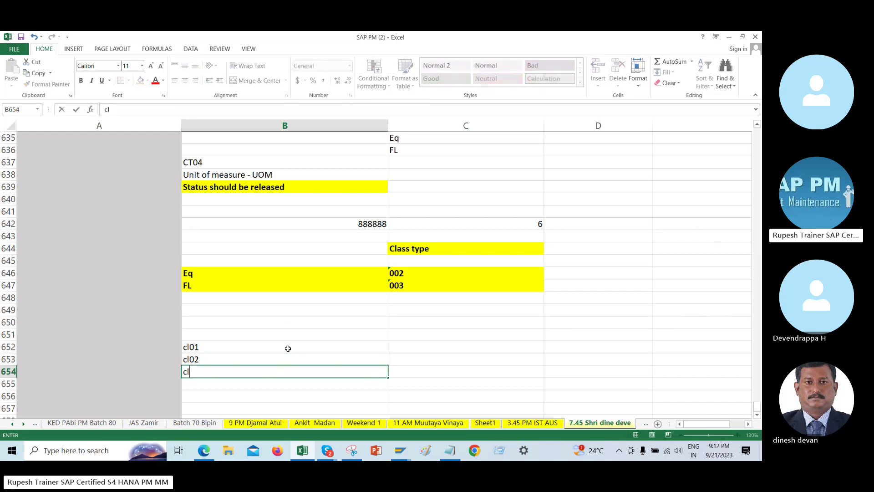
pyautogui.write('03')
pyautogui.press('Return')
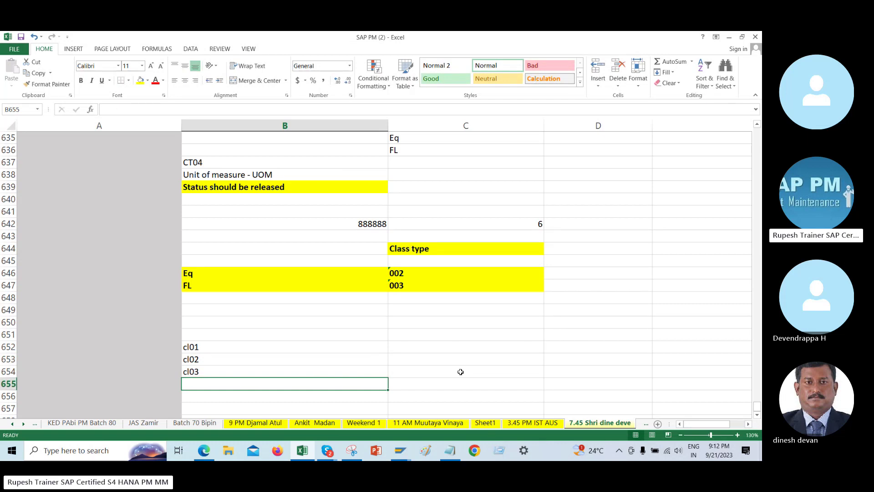
pyautogui.moveTo(250, 345); pyautogui.dragTo(259, 374)
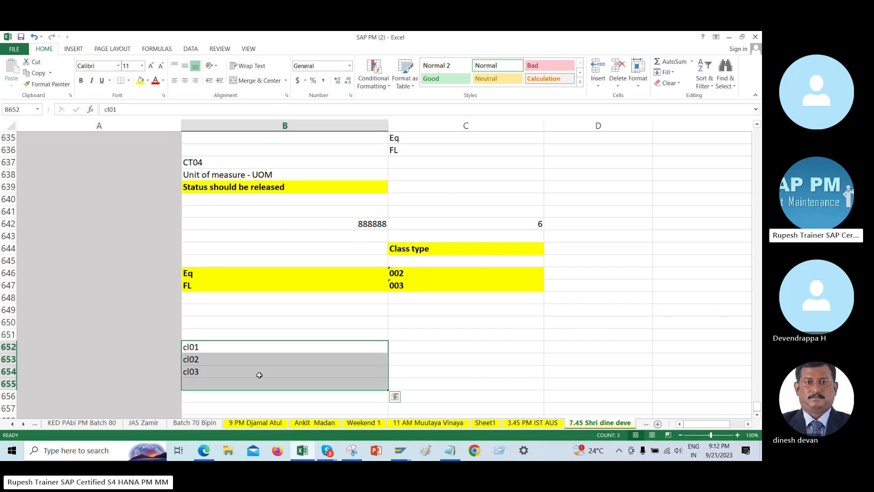
# Switch back to SAP, create a new session from the class type window, and start transaction CL01.
pyautogui.click(400, 450)
pyautogui.click(449, 391)
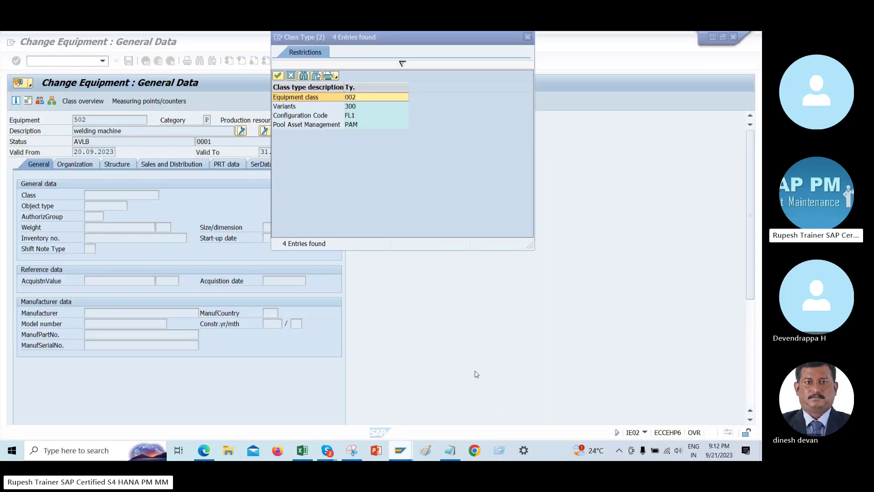
pyautogui.click(278, 37)
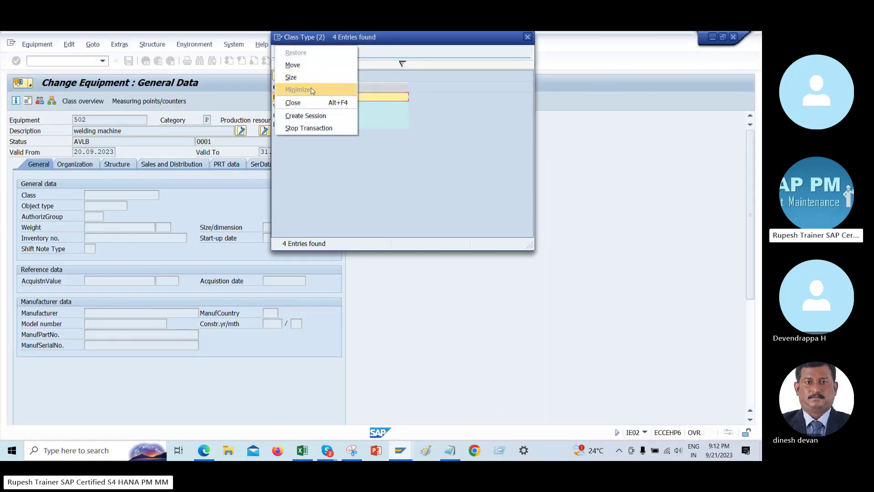
pyautogui.click(468, 156)
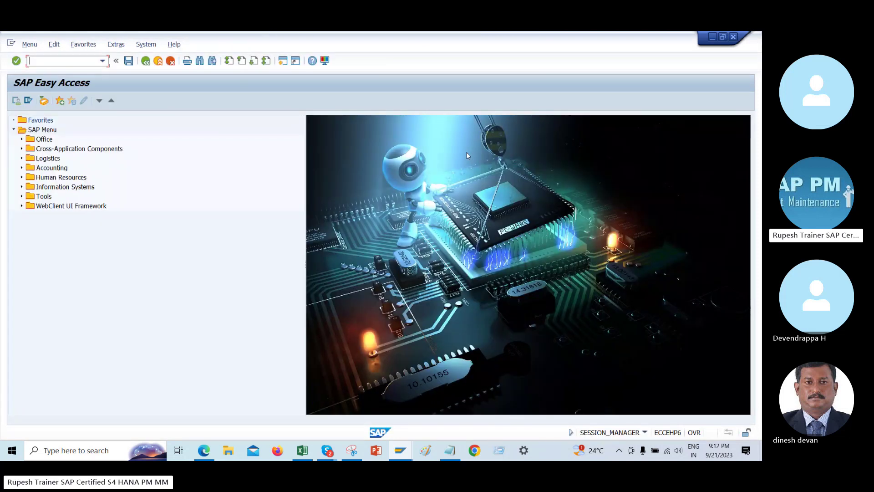
pyautogui.write('d01')
pyautogui.press('Return')
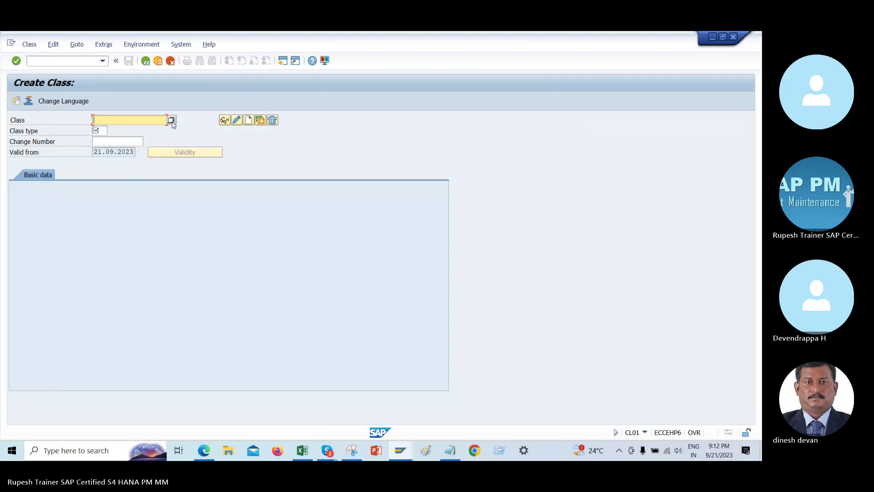
# Search existing class numbers by keyword with the language key cleared, and browse the hit list.
pyautogui.click(171, 120)
pyautogui.moveTo(207, 134); pyautogui.dragTo(251, 135)
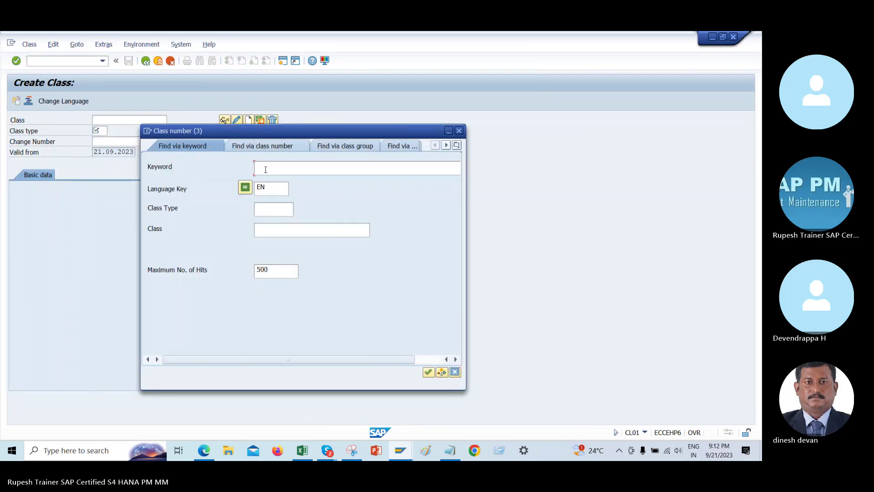
pyautogui.click(272, 187)
pyautogui.press('BackSpace')
pyautogui.press('BackSpace')
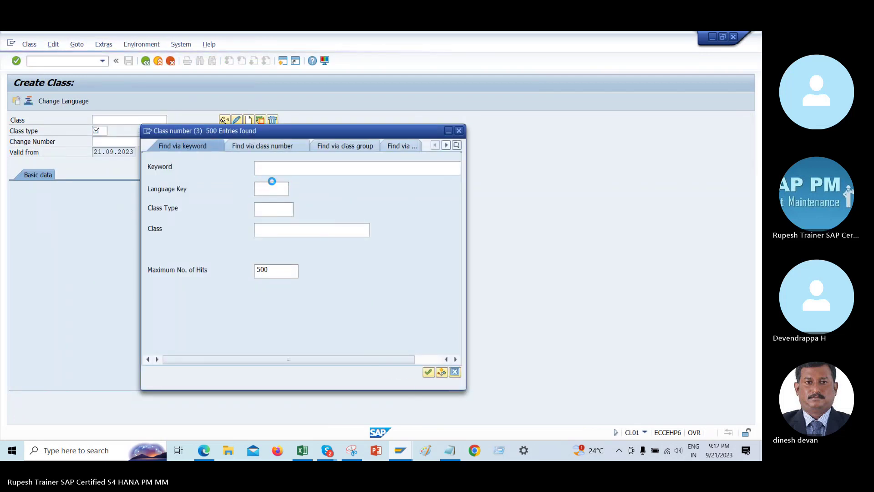
pyautogui.scroll(-9, 168, 272)
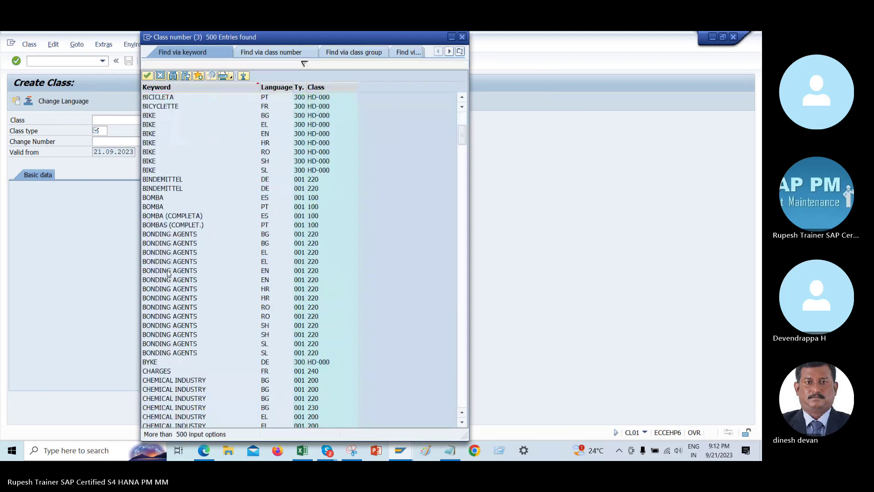
pyautogui.scroll(10, 215, 248)
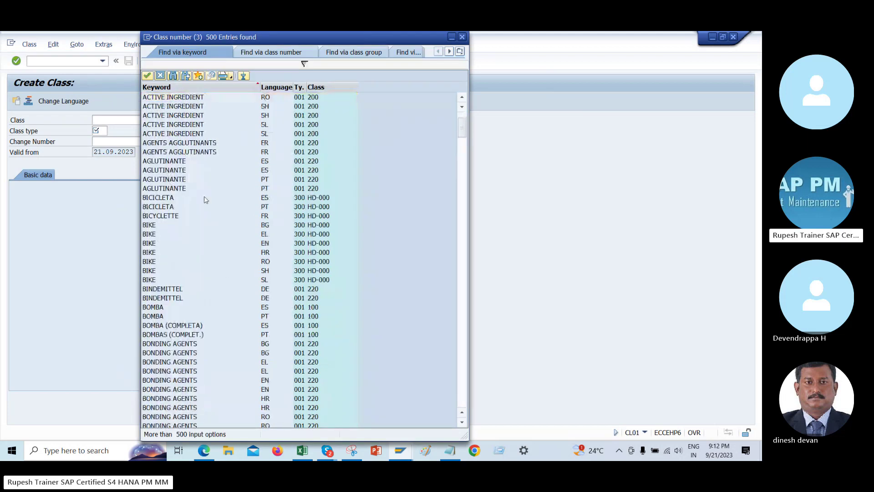
# Examine the keyword hit list for existing classes, including the PUMPS (COMPLETE) and VELOMOTEUR entries.
pyautogui.scroll(-15, 213, 216)
pyautogui.scroll(-20, 207, 215)
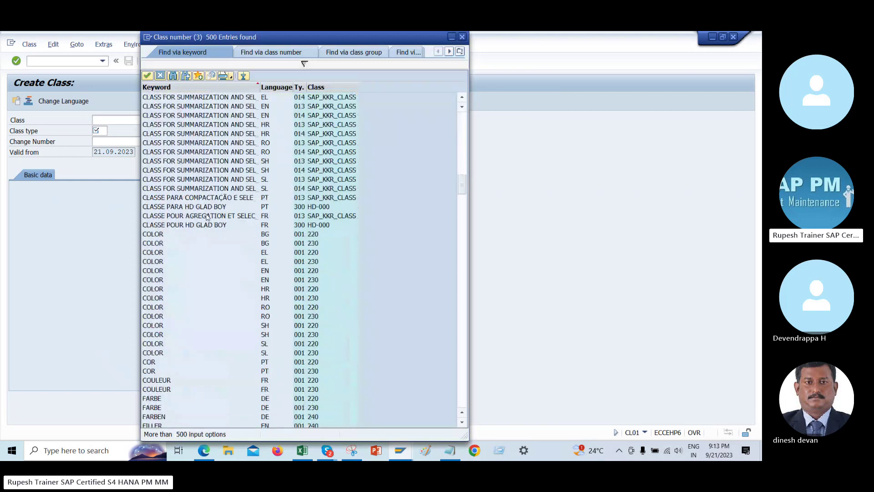
pyautogui.scroll(-20, 207, 220)
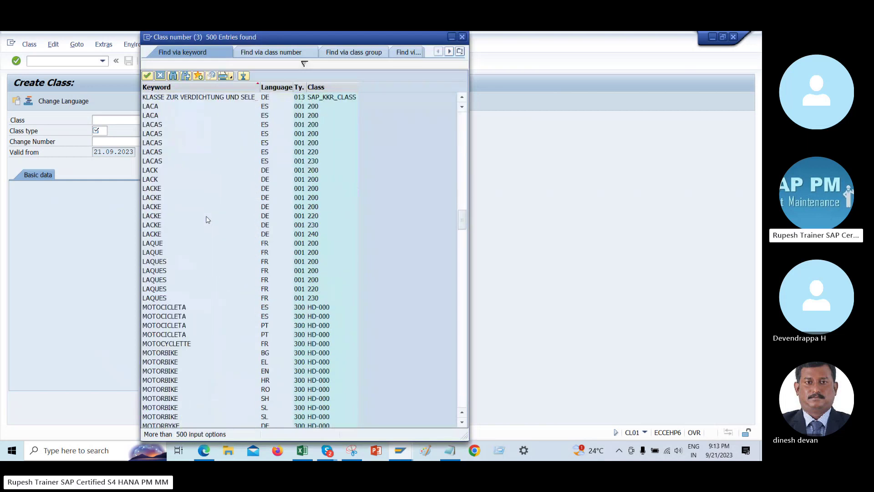
pyautogui.scroll(-20, 207, 221)
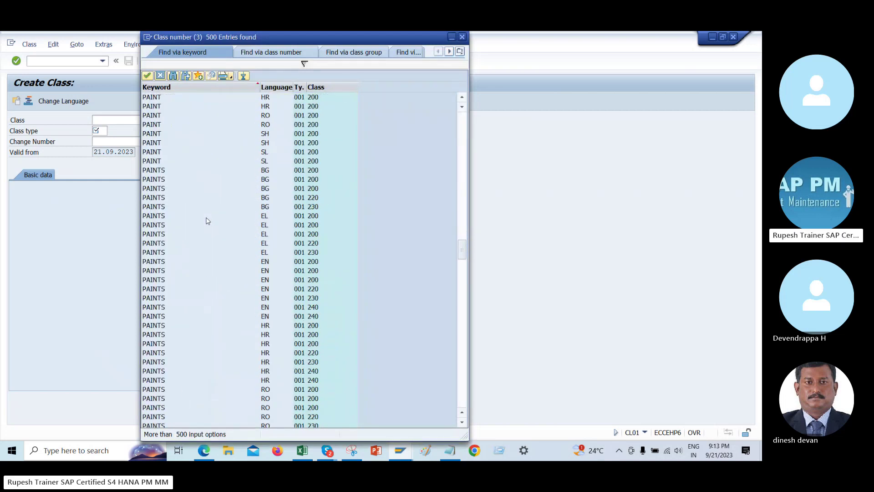
pyautogui.scroll(-20, 204, 231)
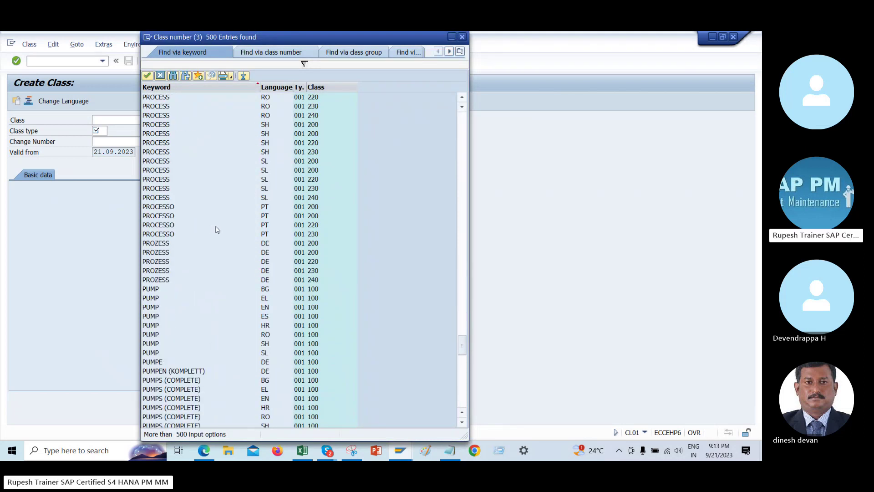
pyautogui.scroll(-7, 217, 230)
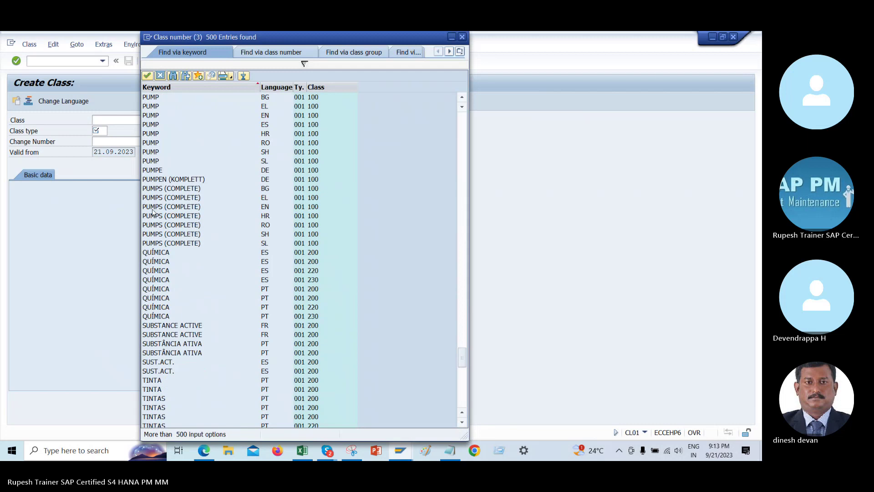
pyautogui.click(156, 189)
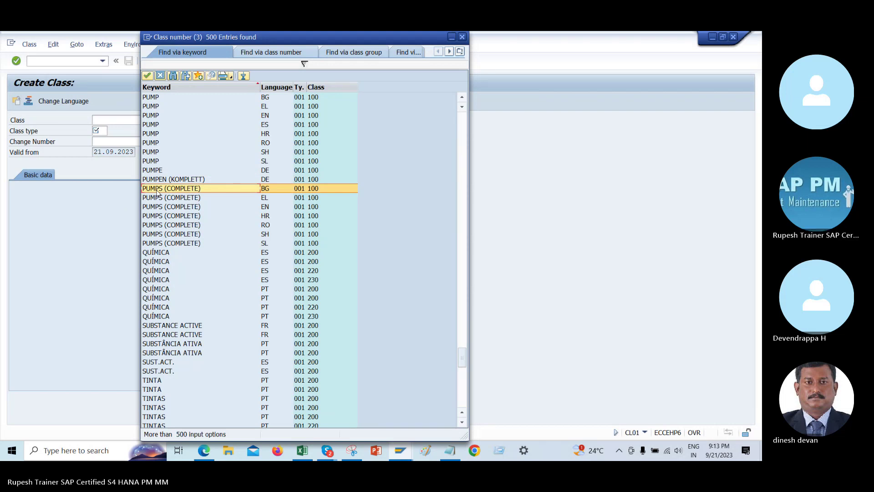
pyautogui.scroll(-2, 202, 258)
pyautogui.scroll(-3, 202, 258)
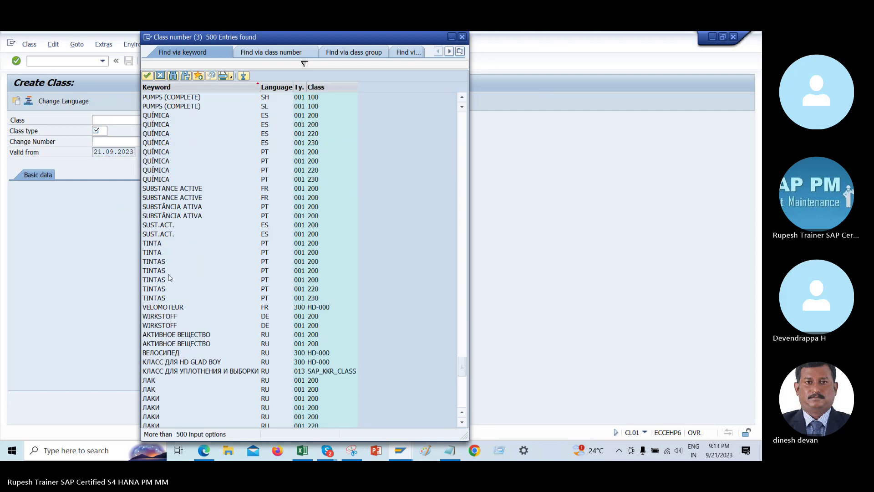
pyautogui.scroll(-3, 163, 251)
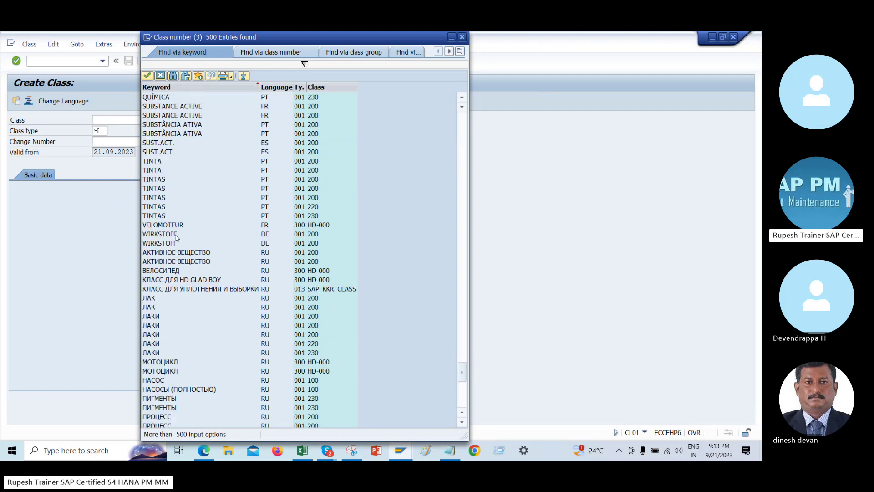
pyautogui.click(169, 225)
pyautogui.scroll(-3, 191, 296)
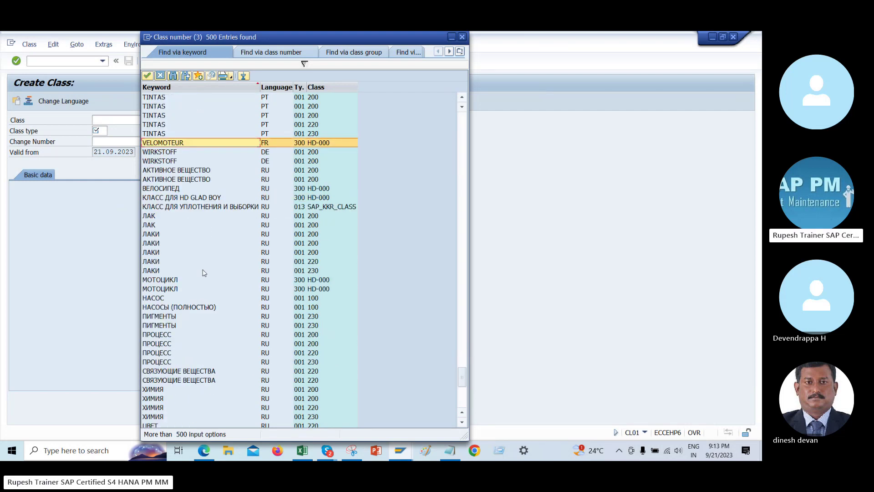
pyautogui.scroll(-11, 203, 272)
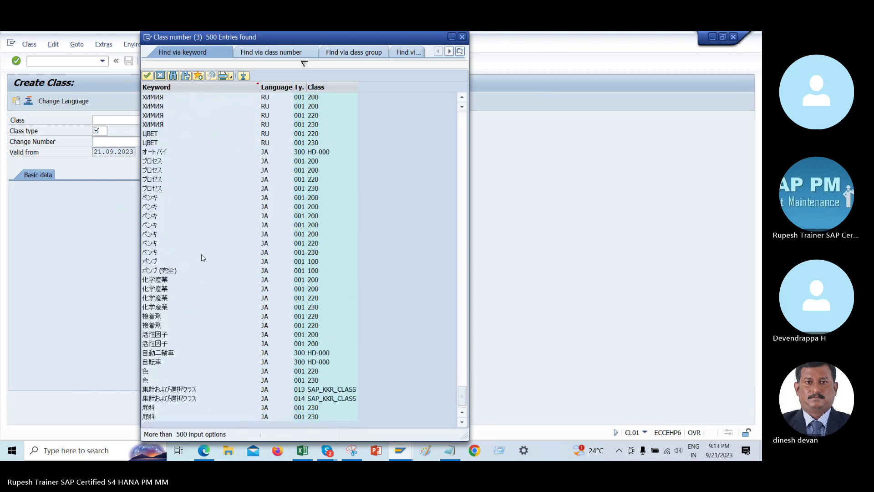
pyautogui.scroll(20, 203, 258)
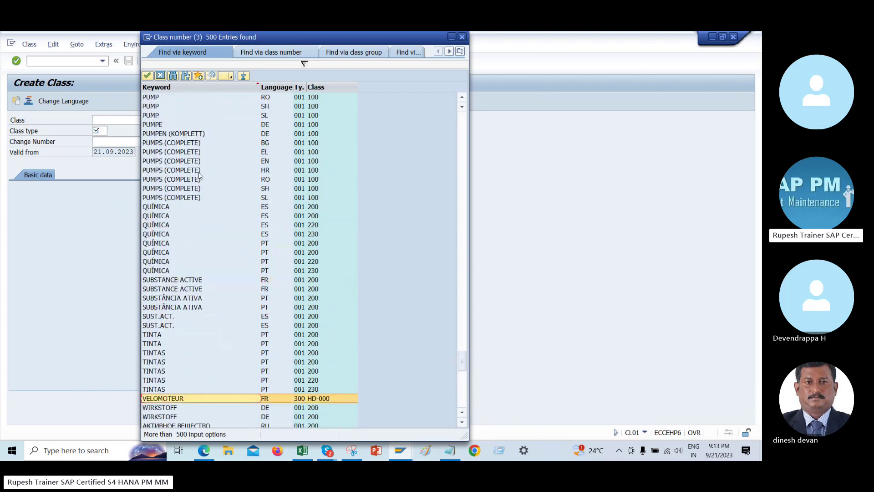
pyautogui.scroll(5, 199, 175)
# Rerun the class keyword search with the maximum number of hits cleared.
pyautogui.click(305, 64)
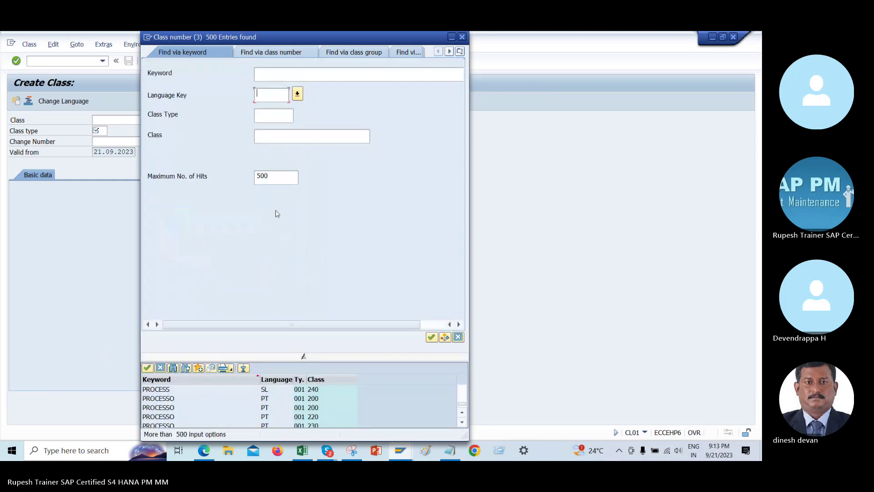
pyautogui.moveTo(273, 177); pyautogui.dragTo(213, 175)
pyautogui.press('Delete')
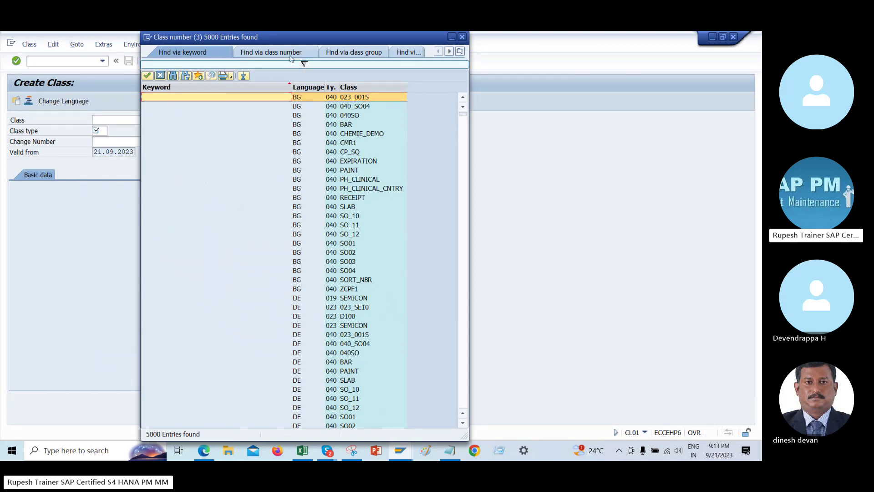
# Restrict the keyword search to class type 002 and examine the AIR PUMPS entries.
pyautogui.click(303, 64)
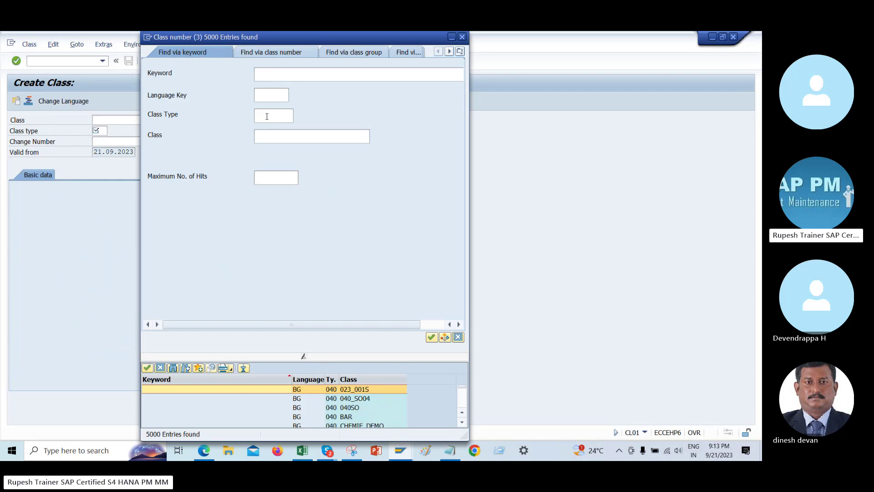
pyautogui.click(266, 116)
pyautogui.write('002')
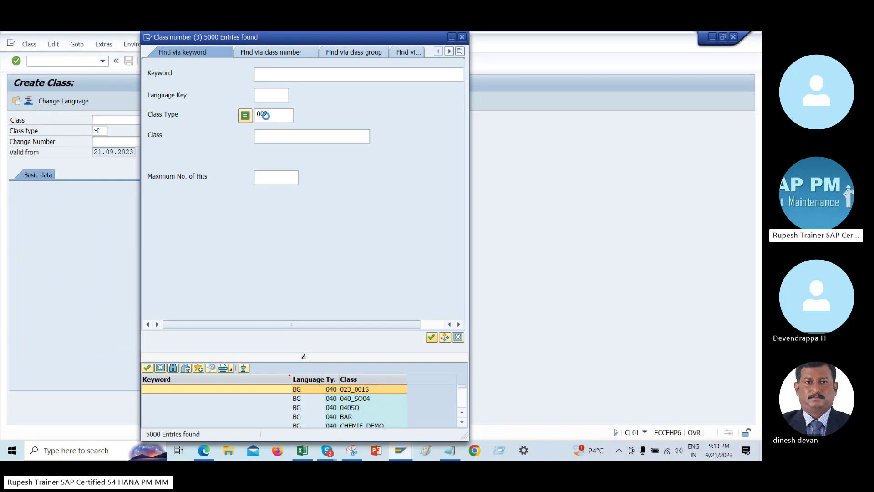
pyautogui.press('Return')
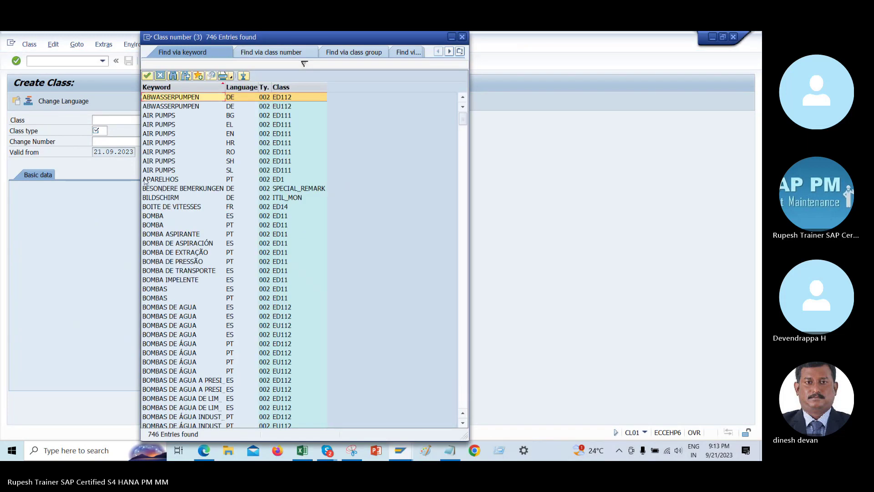
pyautogui.click(160, 134)
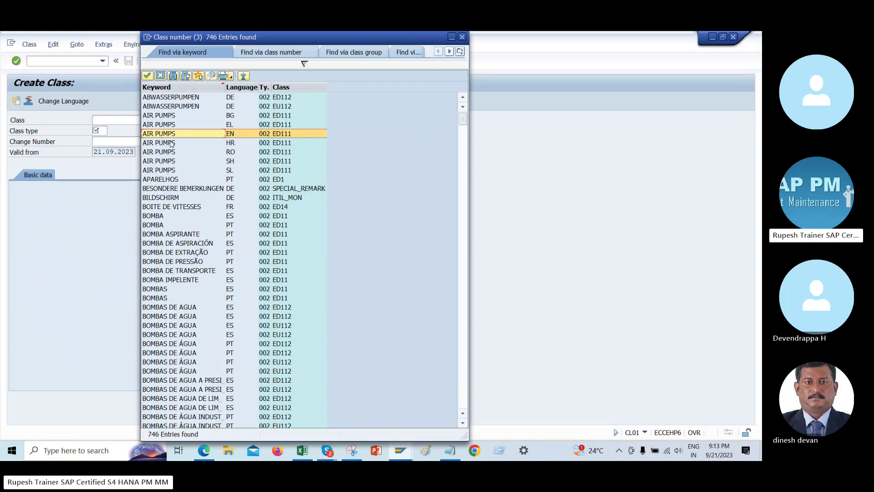
pyautogui.click(167, 144)
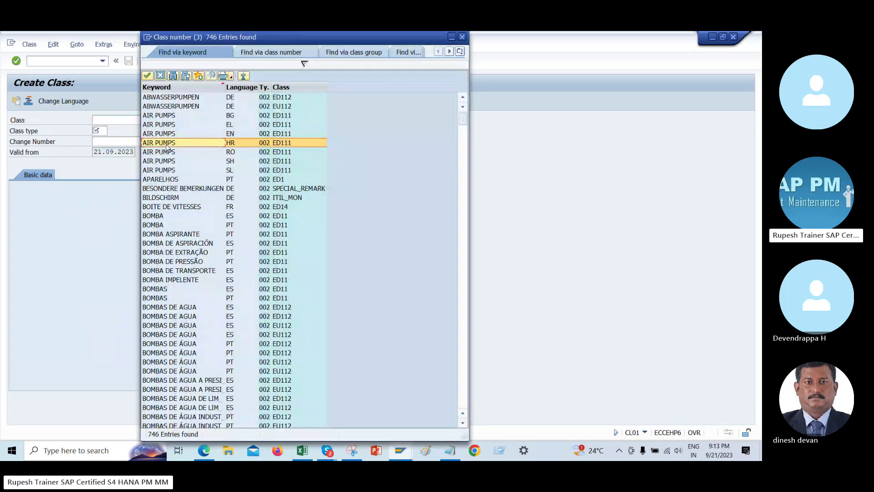
# Switch to the Change Equipment session and open the welding machine's classification with class type 002, Equipment class.
pyautogui.click(400, 450)
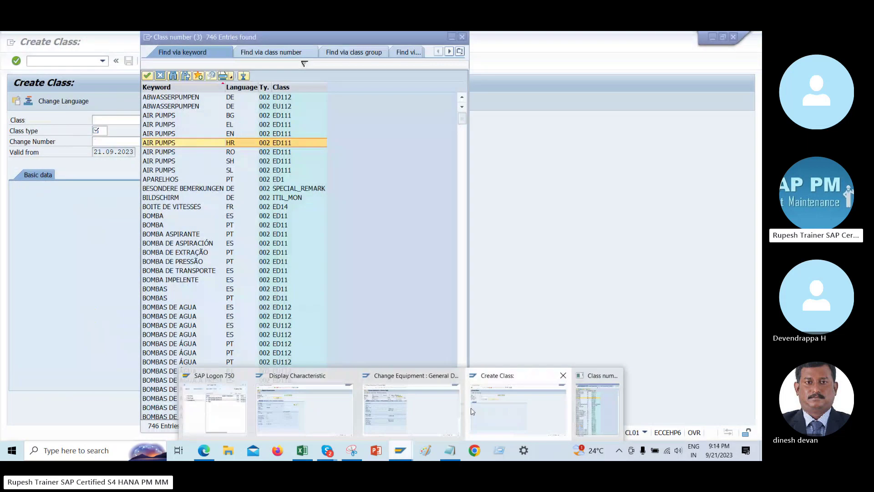
pyautogui.click(410, 405)
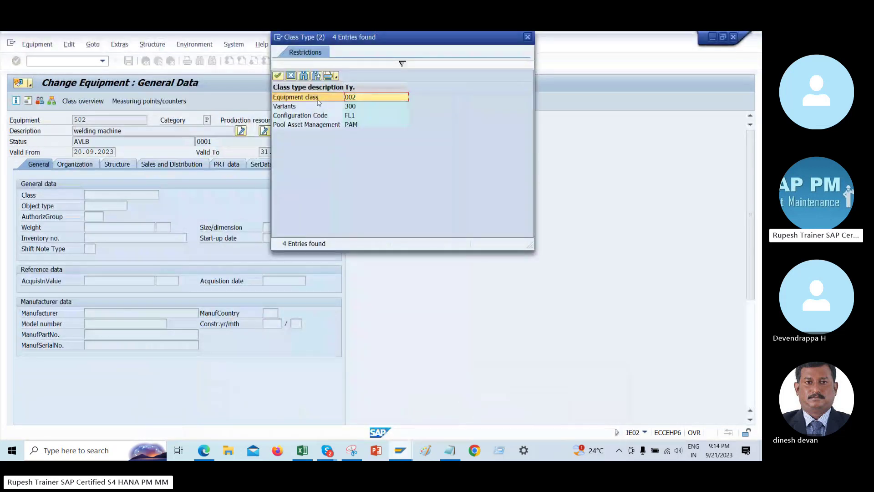
pyautogui.doubleClick(349, 96)
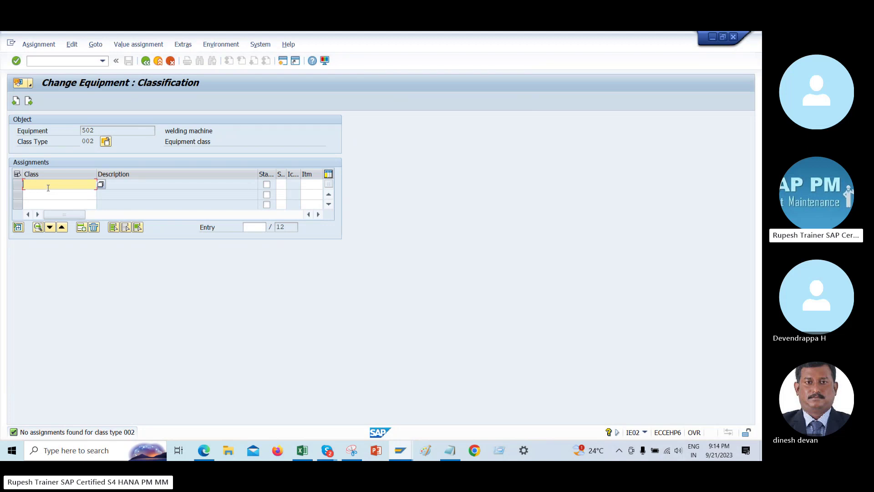
# Return to the Create Class session with its class number search window.
pyautogui.hotkey('alt', 'Tab')
pyautogui.hotkey('alt', 'Tab')
pyautogui.hotkey('alt', 'Tab')
pyautogui.hotkey('alt', 'Tab')
pyautogui.hotkey('alt', 'Tab')
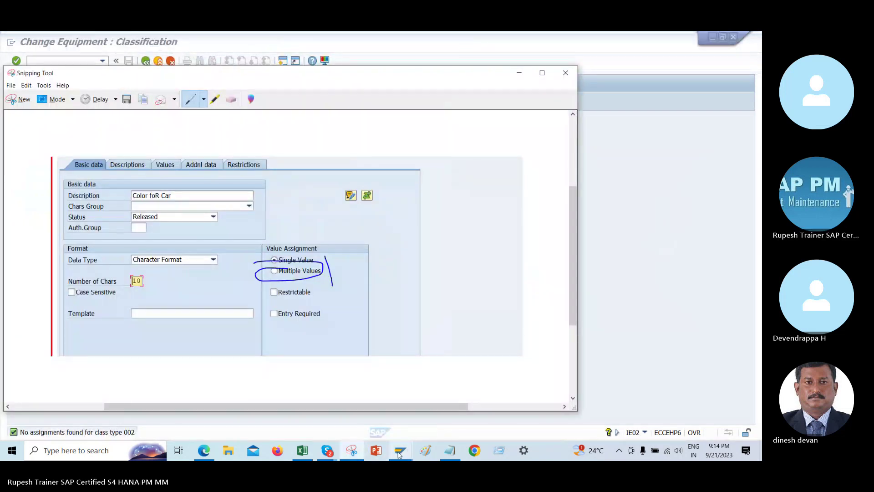
pyautogui.moveTo(405, 450)
pyautogui.click(538, 414)
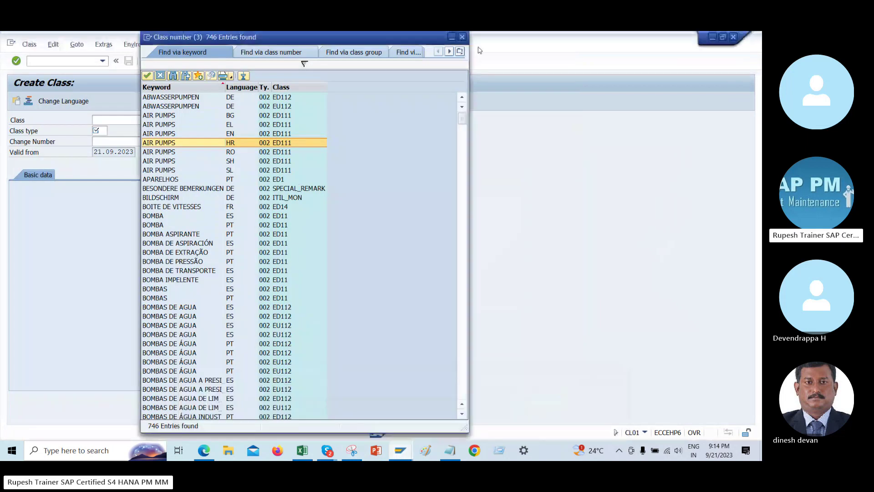
# Close the class number search and enter EQMOTOR as the new class.
pyautogui.click(463, 37)
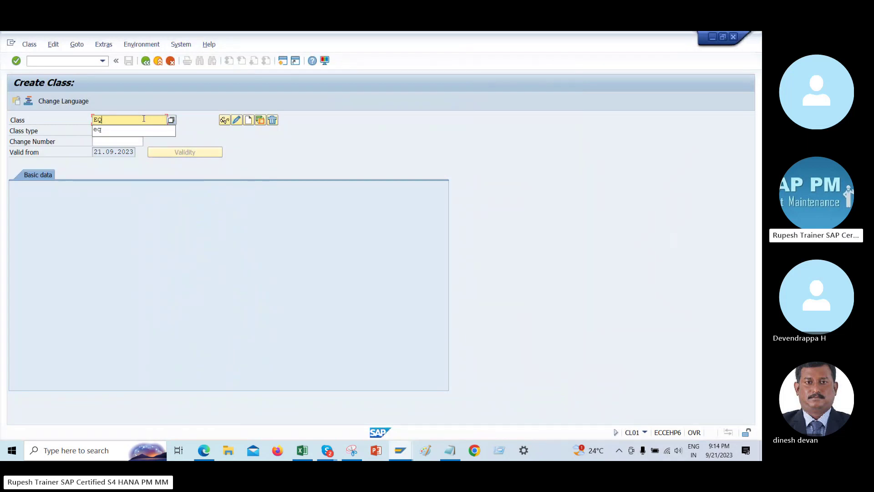
pyautogui.write('MOT')
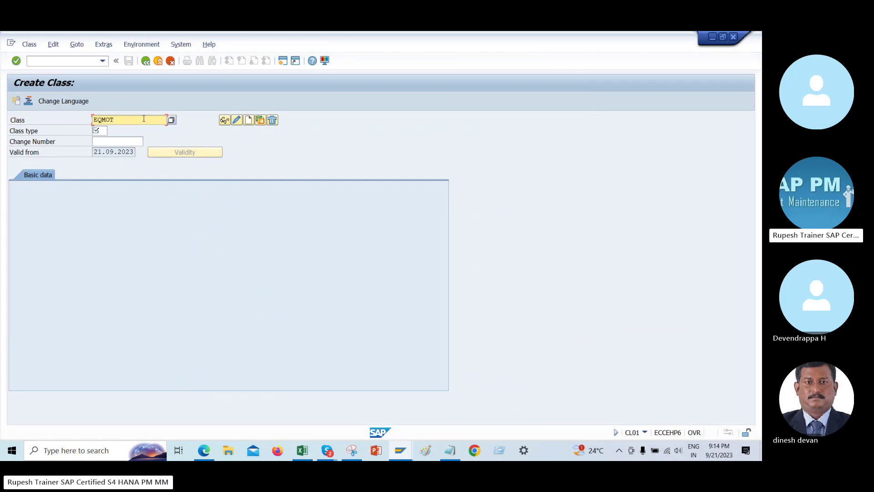
pyautogui.write('OR')
# Choose class type 002, Equipment class, from the possible values and open the new class's basic data.
pyautogui.click(103, 131)
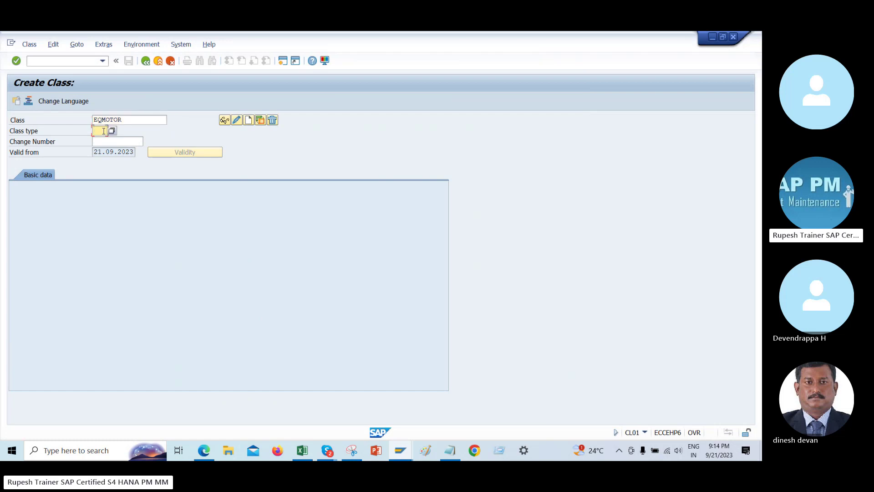
pyautogui.click(111, 131)
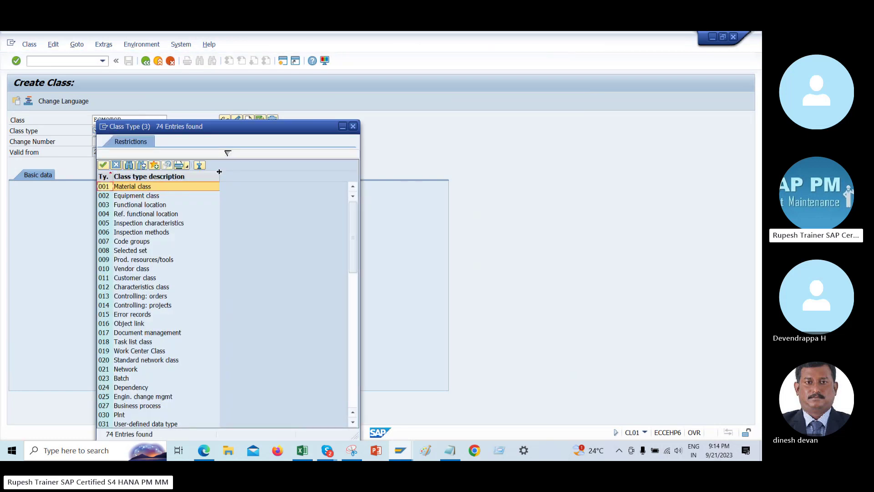
pyautogui.click(132, 207)
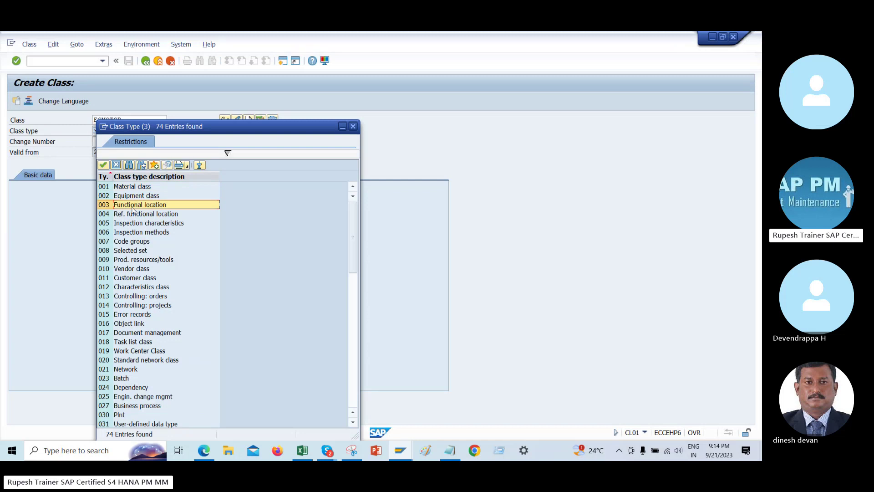
pyautogui.click(136, 195)
pyautogui.click(142, 204)
pyautogui.click(101, 197)
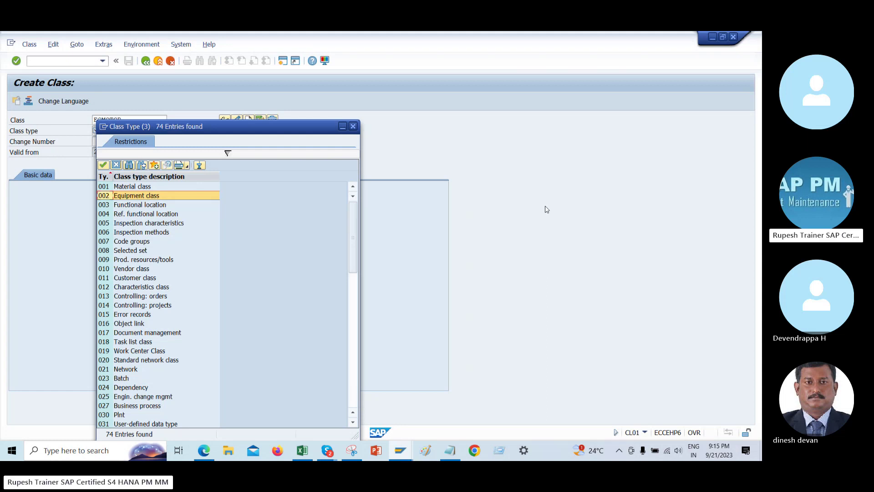
pyautogui.doubleClick(104, 199)
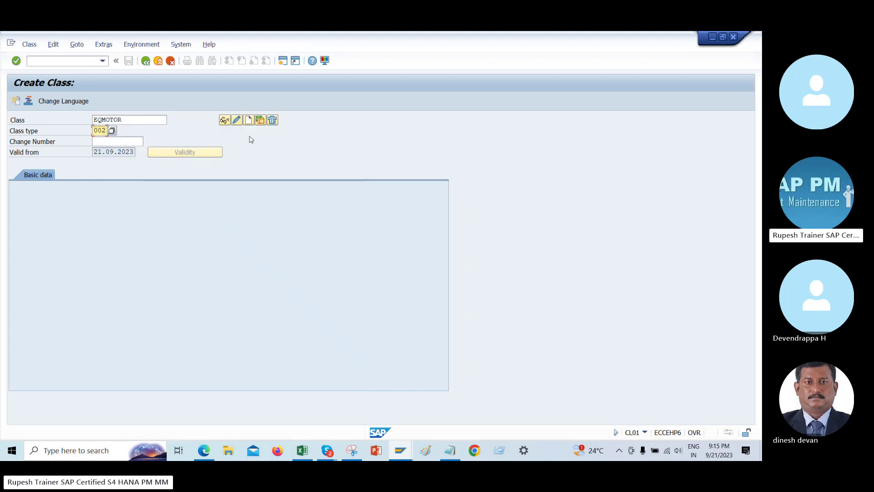
pyautogui.press('Return')
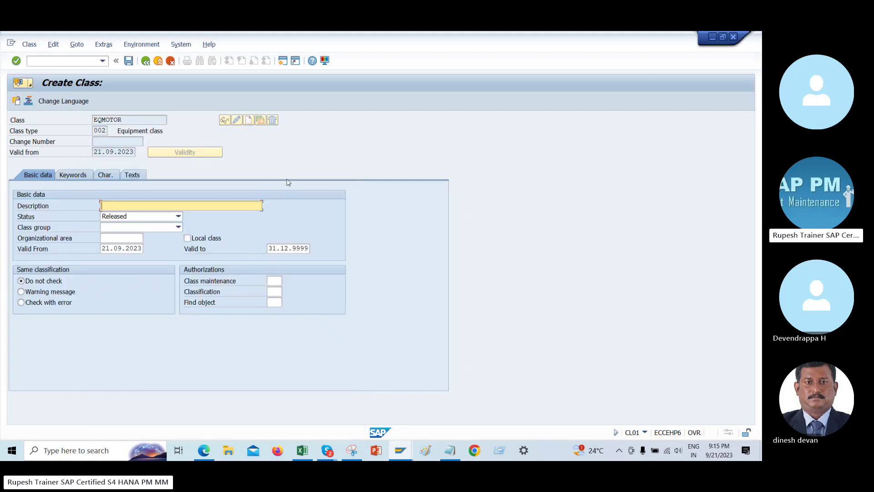
# Enter "Class for Motor" as the class description.
pyautogui.click(197, 203)
pyautogui.write('Class for M')
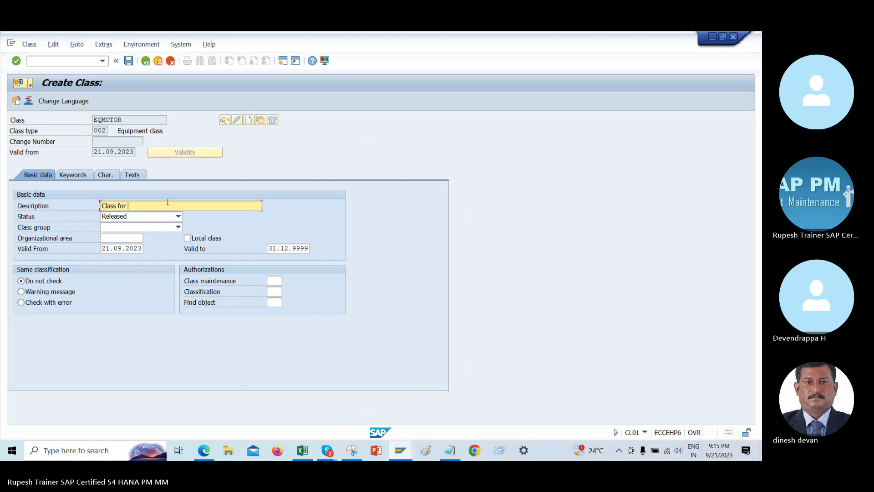
pyautogui.write('Mpt')
pyautogui.write('otor')
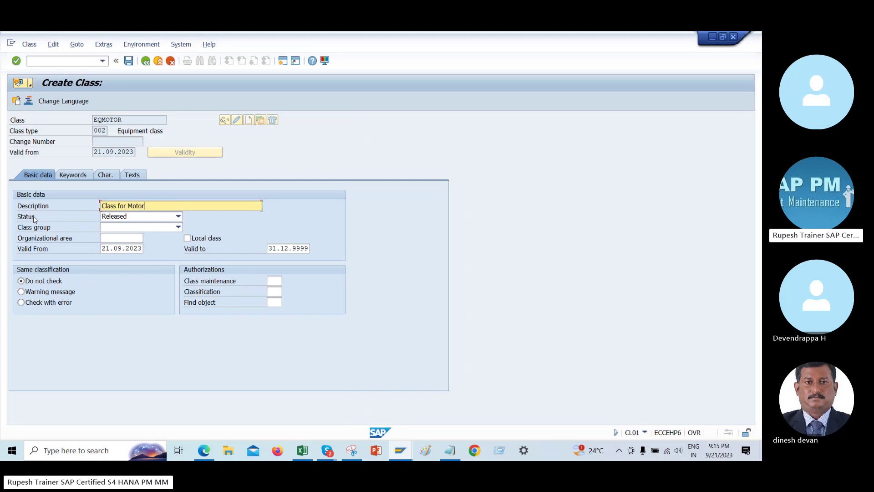
# Switch to the Excel notes and enter "Class and characteristics - status mandatory to be released" in cell B657.
pyautogui.click(305, 452)
pyautogui.scroll(-1, 243, 384)
pyautogui.click(238, 370)
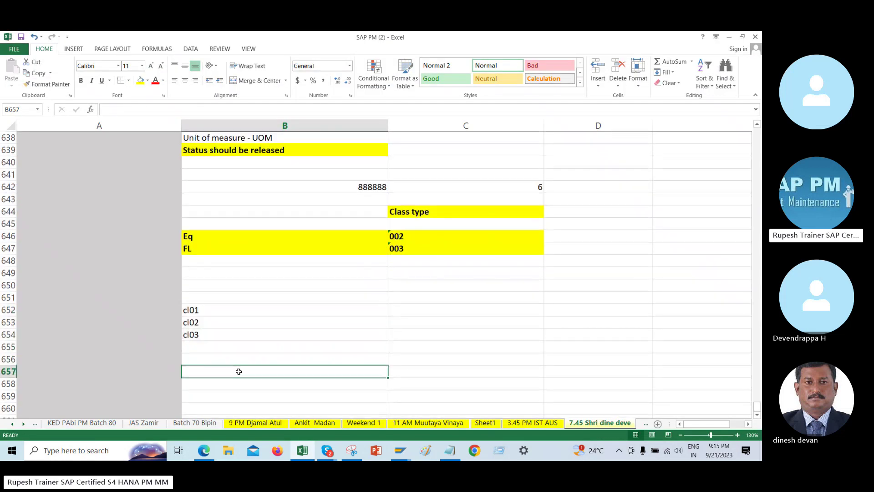
pyautogui.write('Cal')
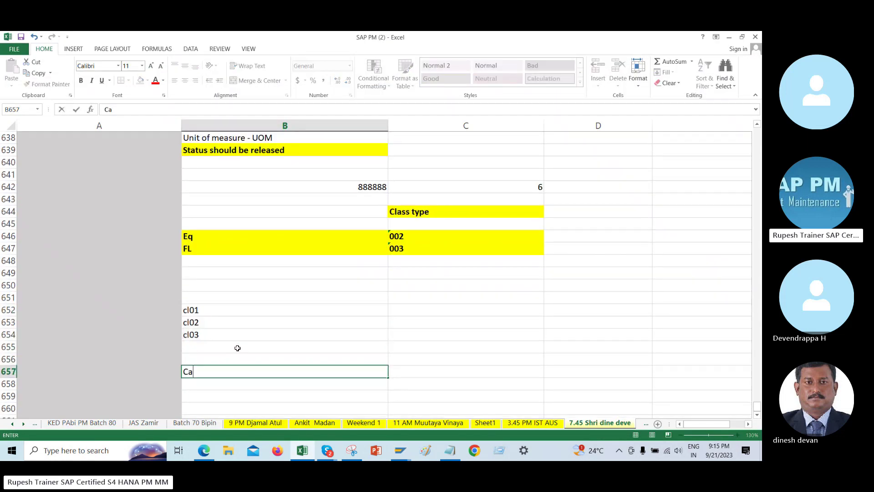
pyautogui.press('BackSpace')
pyautogui.press('BackSpace')
pyautogui.write('lass and characct')
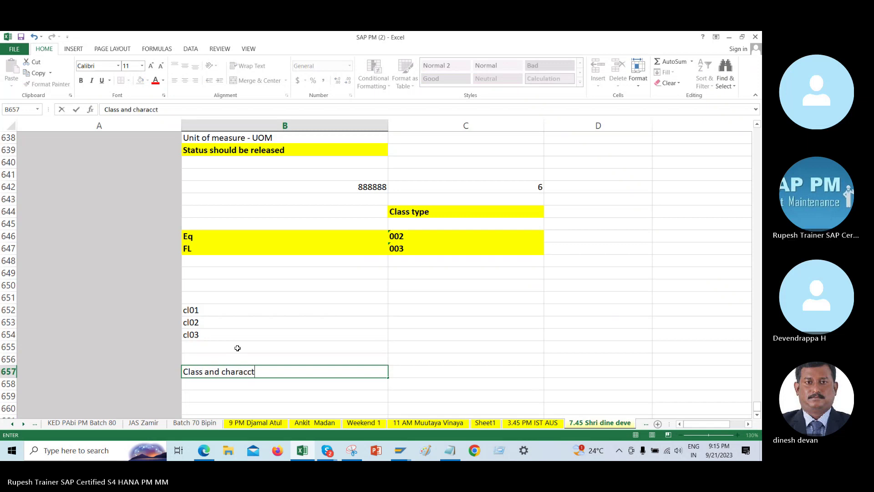
pyautogui.press('BackSpace')
pyautogui.press('BackSpace')
pyautogui.write('terist')
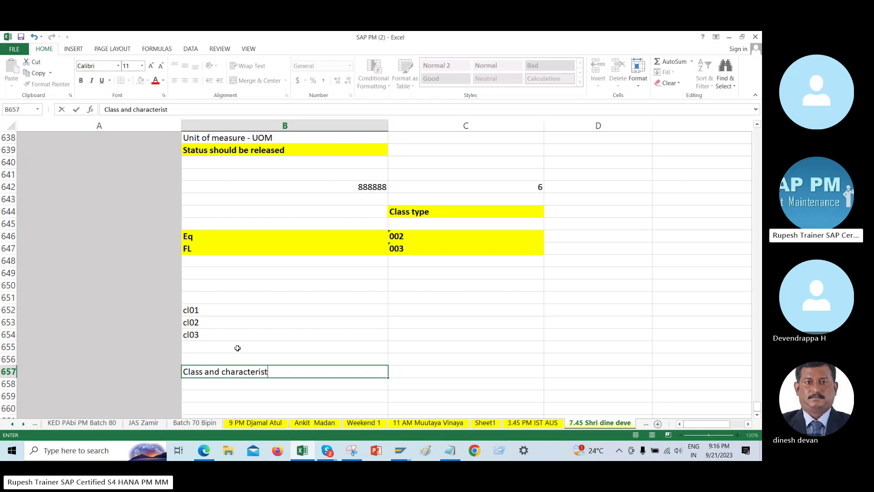
pyautogui.write('ics - status manda')
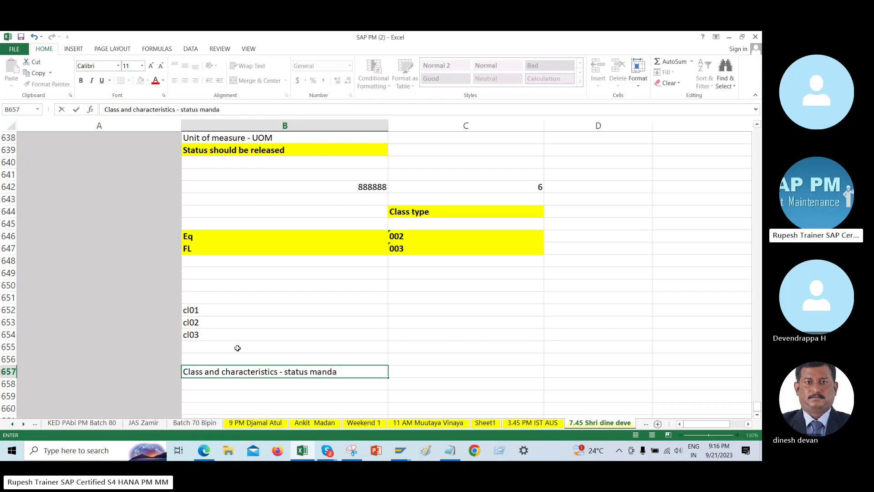
pyautogui.write('toyr t')
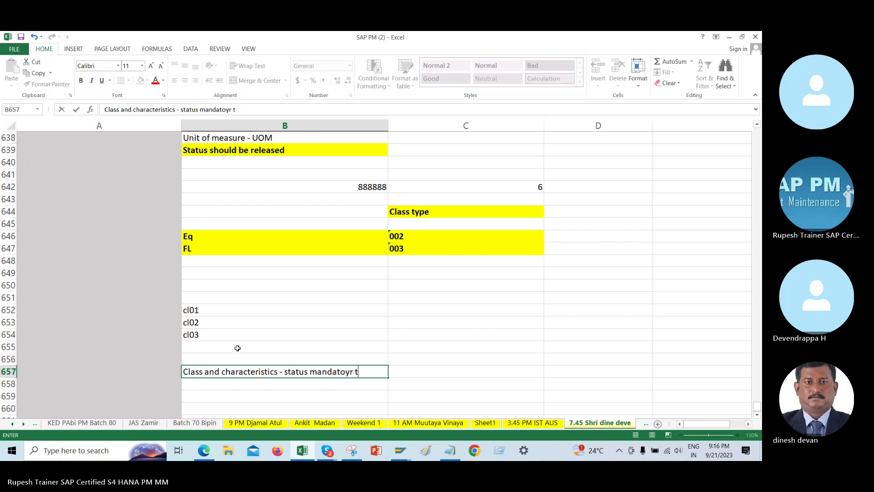
pyautogui.press('BackSpace')
pyautogui.press('BackSpace')
pyautogui.press('BackSpace')
pyautogui.press('BackSpace')
pyautogui.write('ry ')
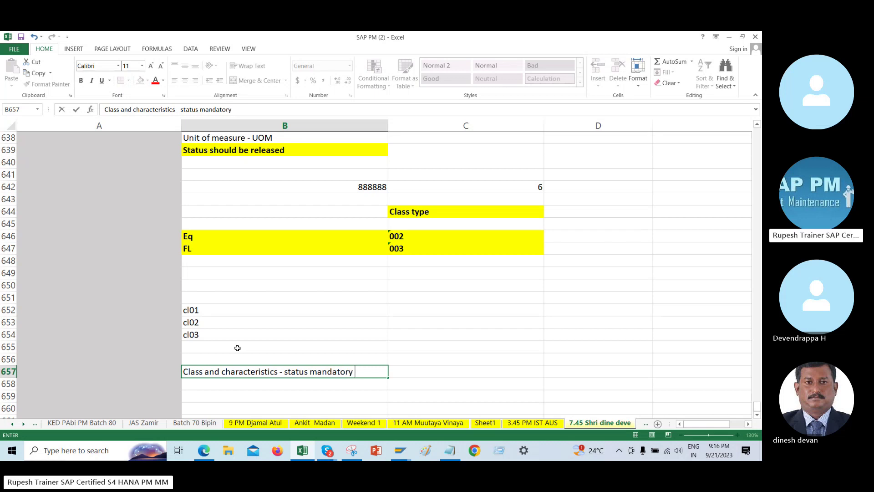
pyautogui.write('to be released')
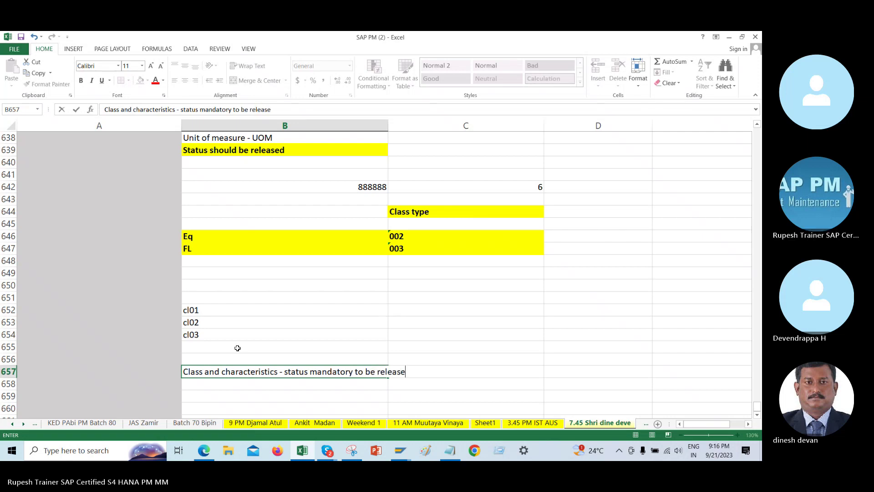
pyautogui.press('Return')
pyautogui.press('Return')
pyautogui.press('Return')
# Return to the Create Class session in SAP and open the characteristics list of class EQMOTOR.
pyautogui.hotkey('alt', 'Tab')
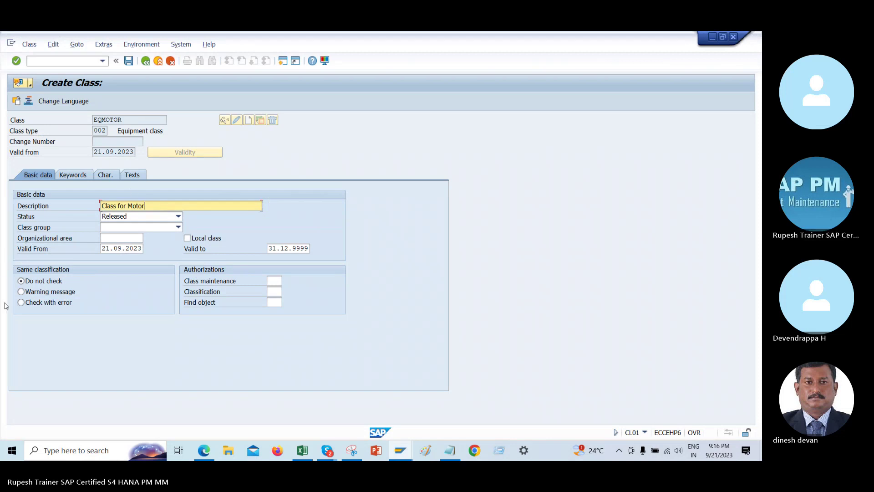
pyautogui.click(72, 176)
pyautogui.click(107, 176)
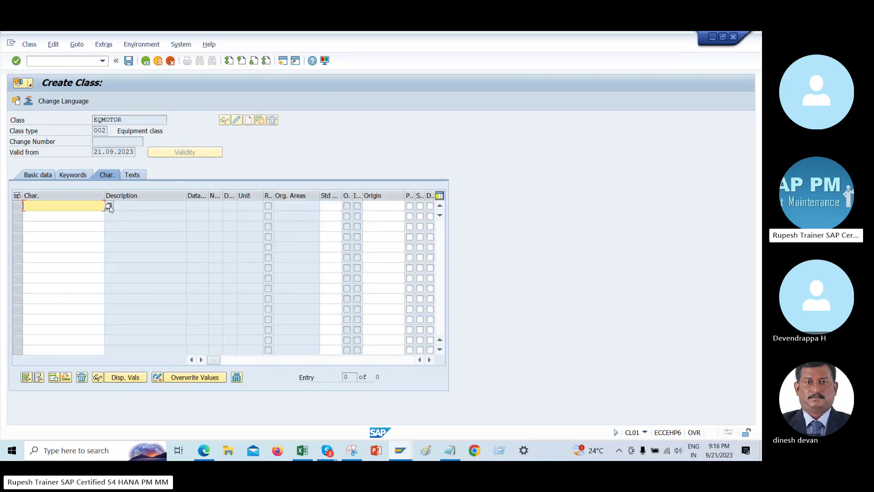
# Check the characteristic name in the Display Characteristic session and return to the Create Class session.
pyautogui.click(396, 451)
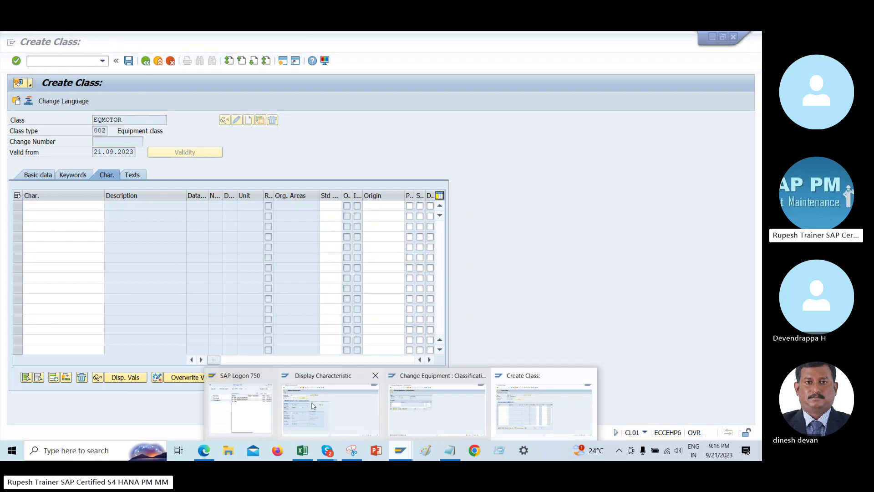
pyautogui.click(339, 405)
pyautogui.press('BackSpace')
pyautogui.press('BackSpace')
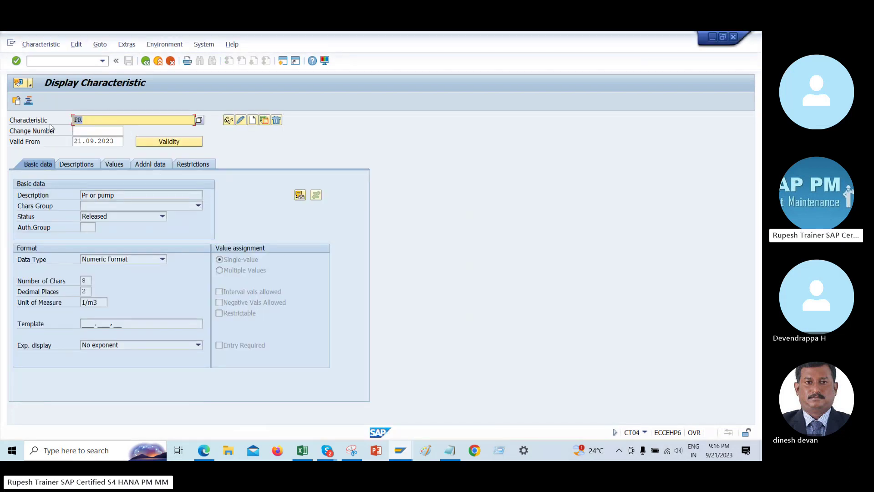
pyautogui.click(98, 139)
pyautogui.doubleClick(105, 118)
pyautogui.hotkey('alt', 'Tab')
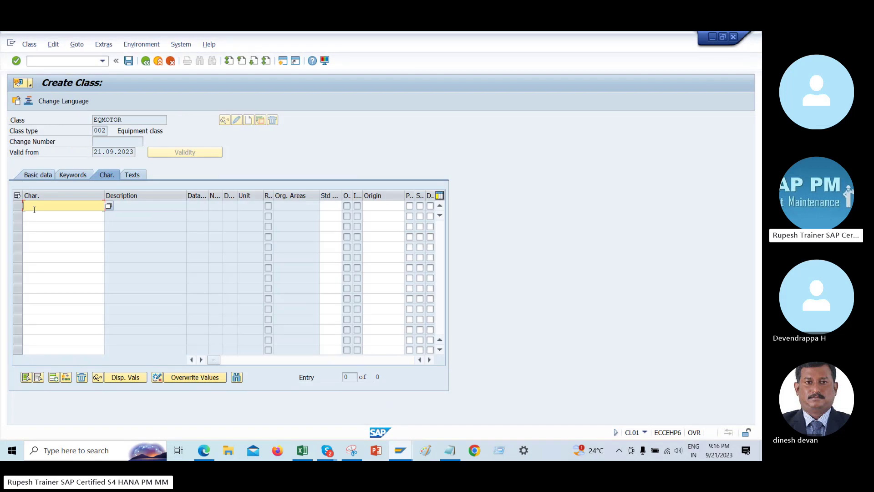
# Enter colour as the first characteristic and search for the second one with the maximum number of hits cleared.
pyautogui.write('colour')
pyautogui.click(70, 216)
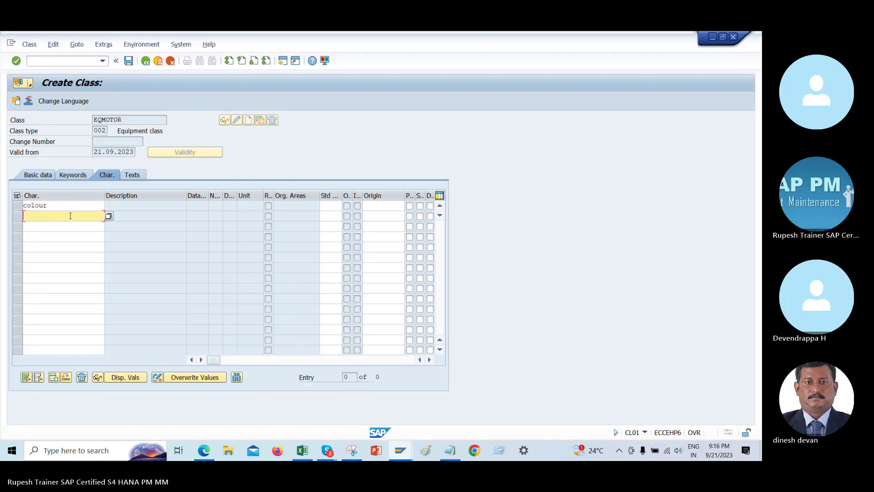
pyautogui.click(109, 216)
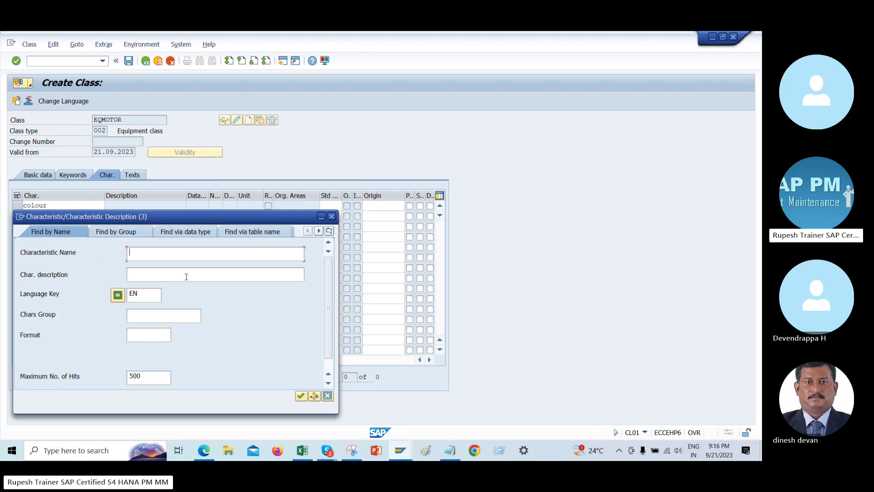
pyautogui.moveTo(175, 217); pyautogui.dragTo(379, 97)
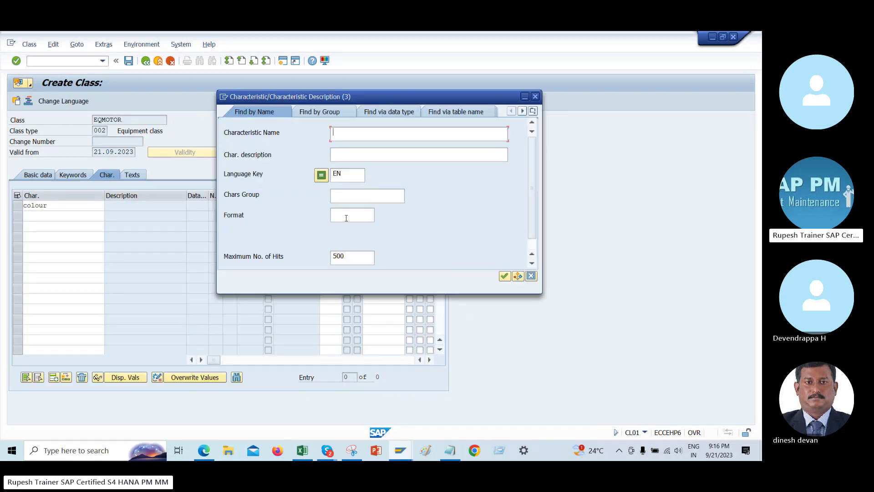
pyautogui.click(358, 178)
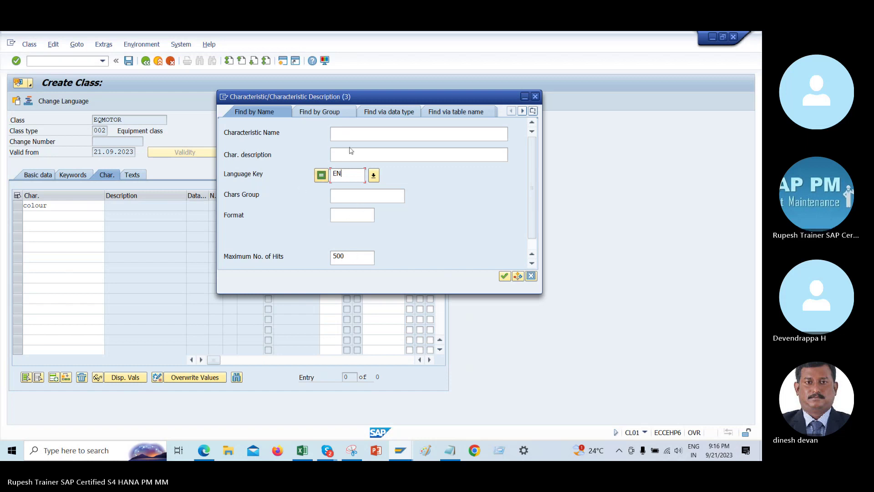
pyautogui.click(352, 256)
pyautogui.press('BackSpace')
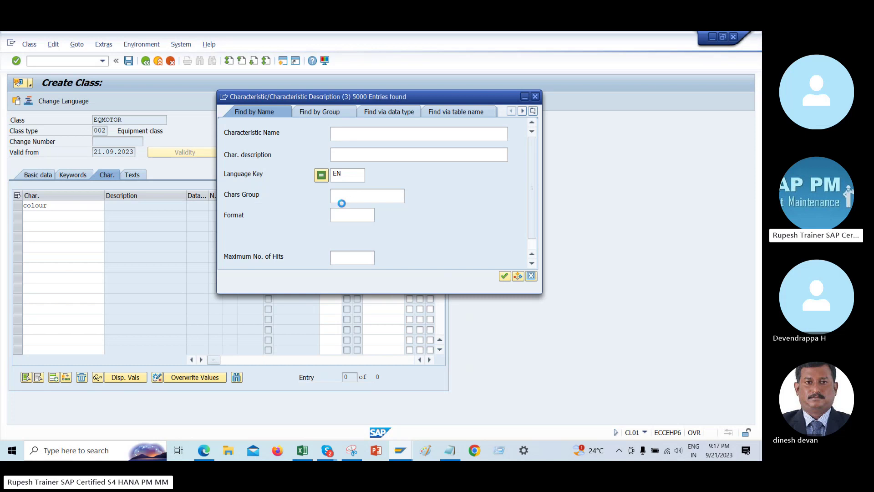
# Choose PR (Pr or pump) from the found characteristics as the second entry and confirm both characteristics.
pyautogui.scroll(-10, 394, 253)
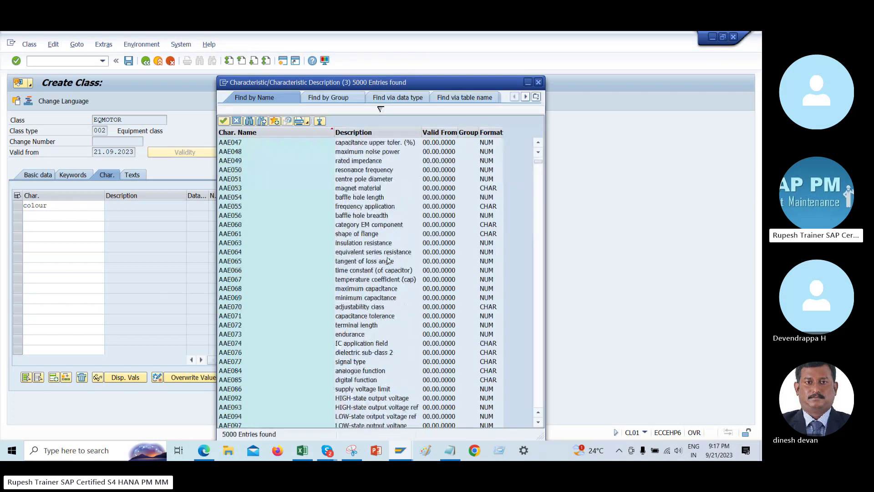
pyautogui.scroll(-5, 541, 345)
pyautogui.scroll(-15, 541, 345)
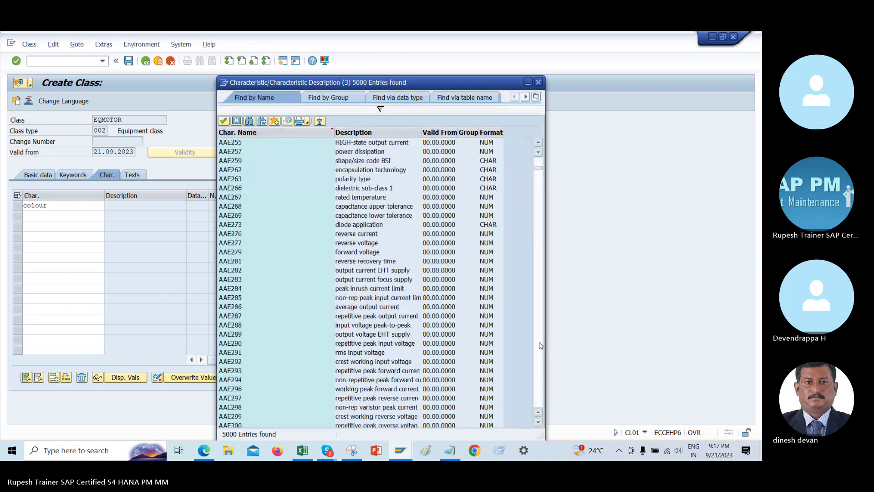
pyautogui.moveTo(540, 172); pyautogui.dragTo(541, 269)
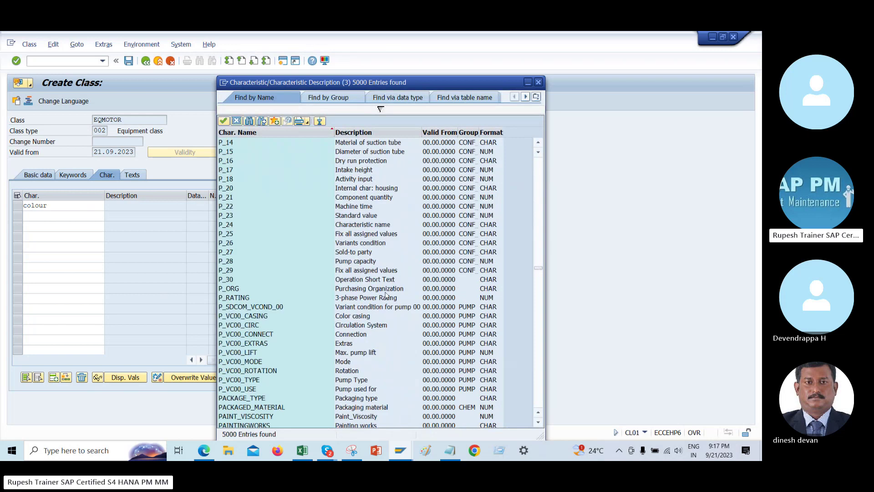
pyautogui.scroll(-3, 231, 254)
pyautogui.scroll(8, 251, 254)
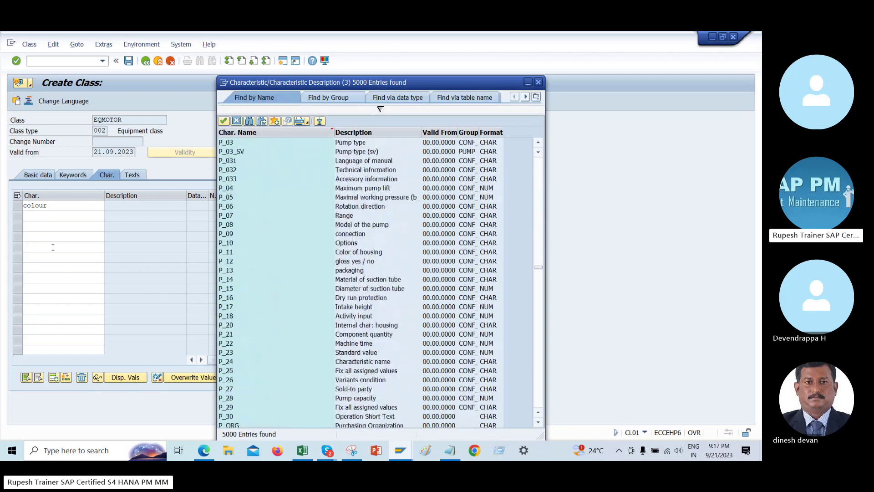
pyautogui.scroll(10, 266, 219)
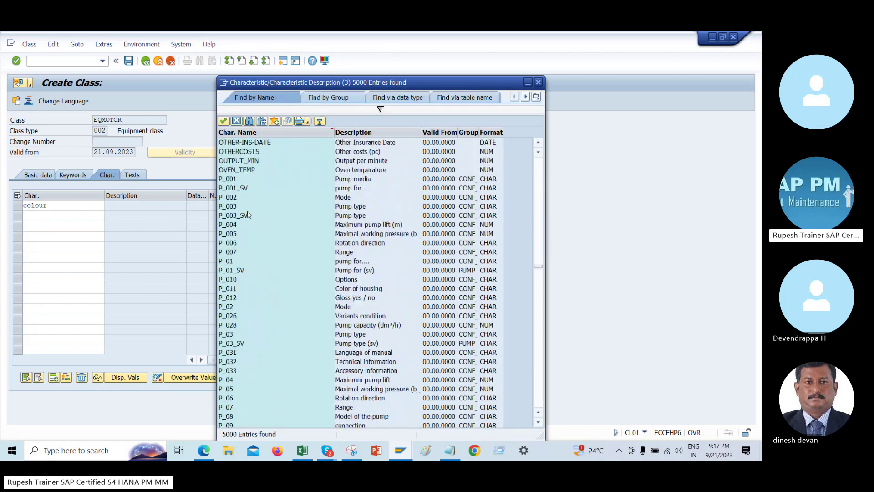
pyautogui.scroll(-8, 250, 227)
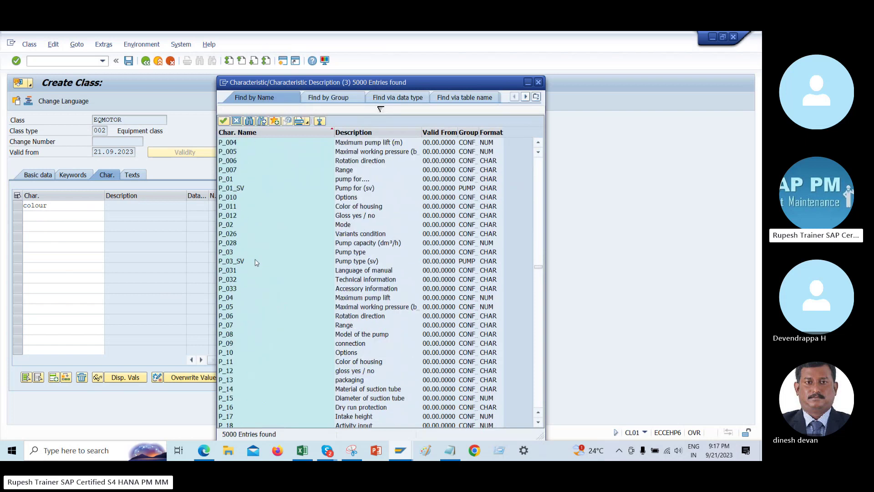
pyautogui.scroll(-7, 259, 264)
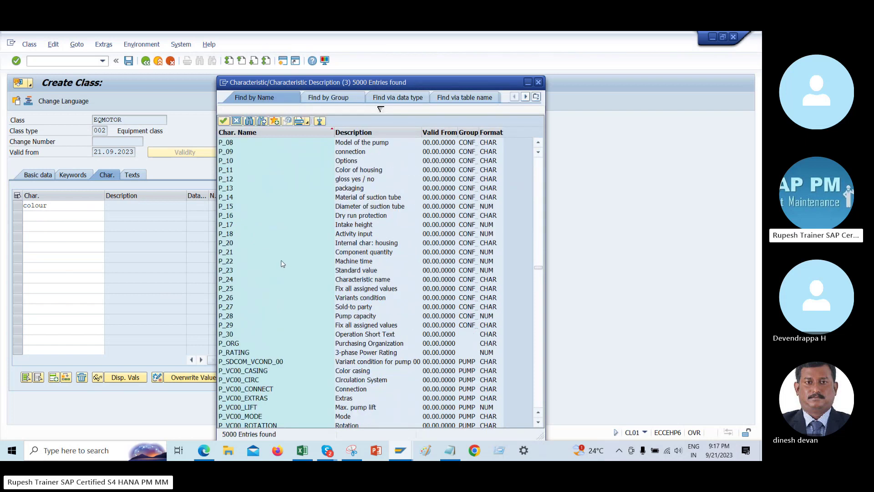
pyautogui.scroll(-13, 282, 264)
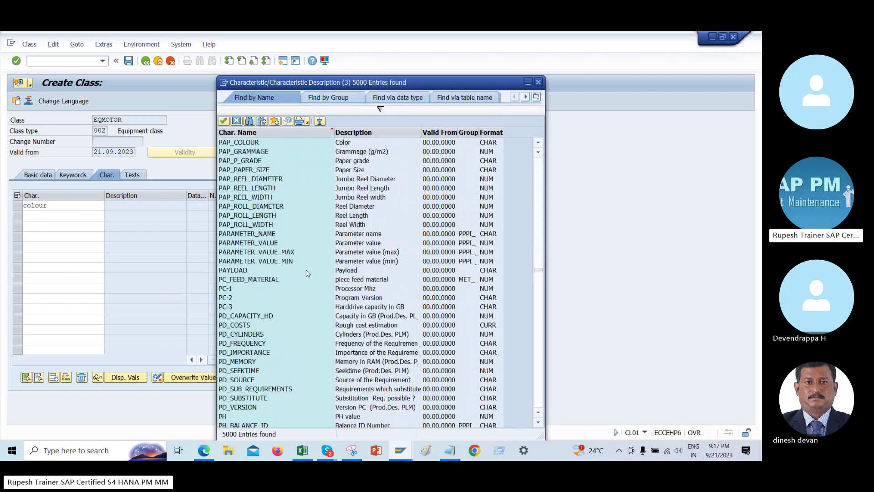
pyautogui.scroll(-20, 305, 272)
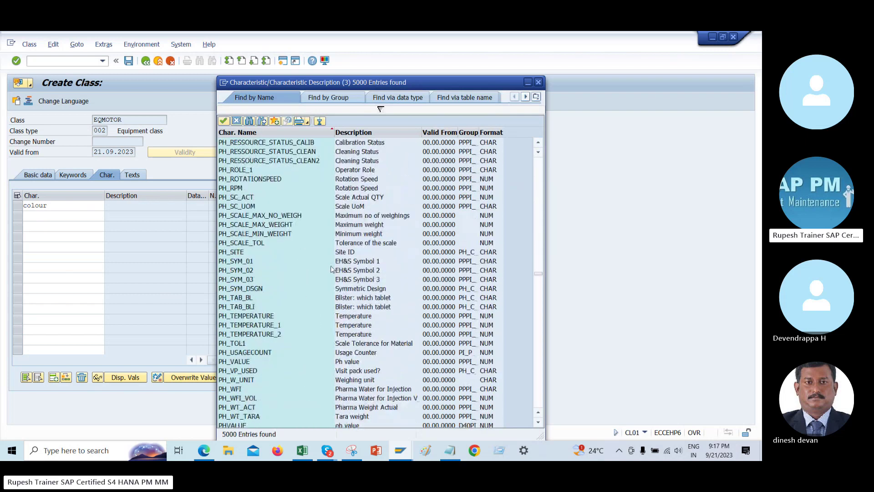
pyautogui.scroll(-20, 336, 267)
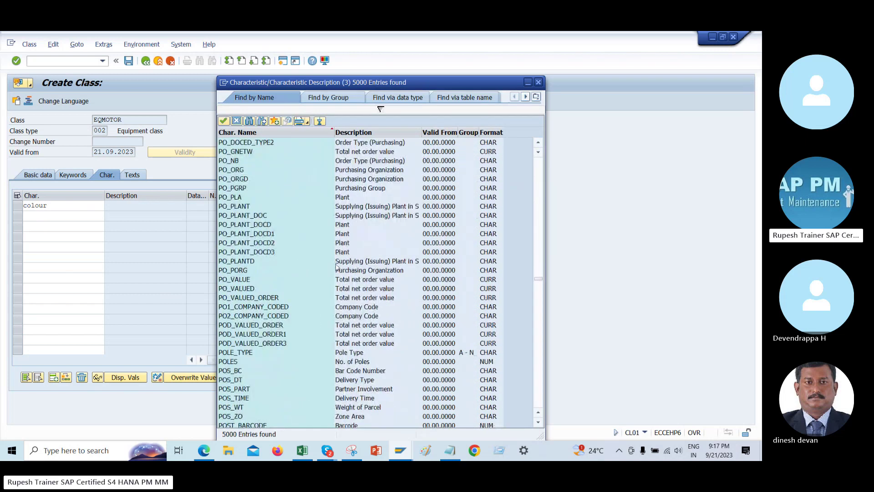
pyautogui.scroll(-20, 340, 264)
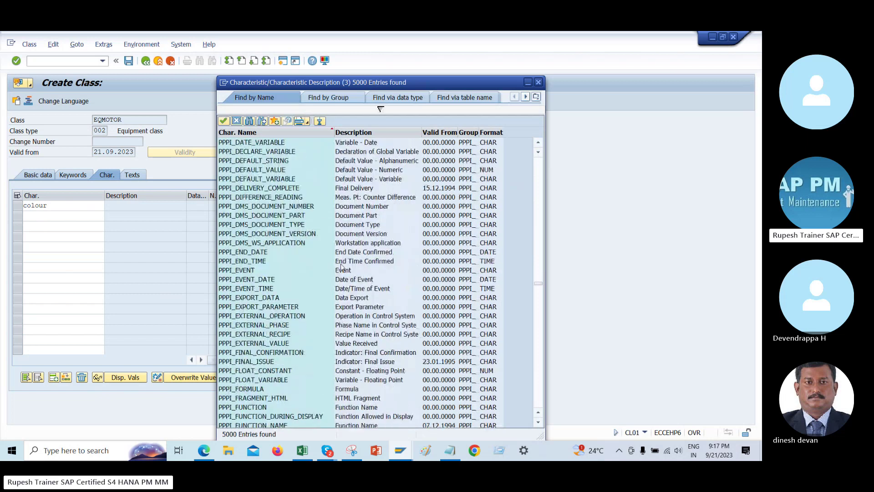
pyautogui.scroll(-20, 514, 355)
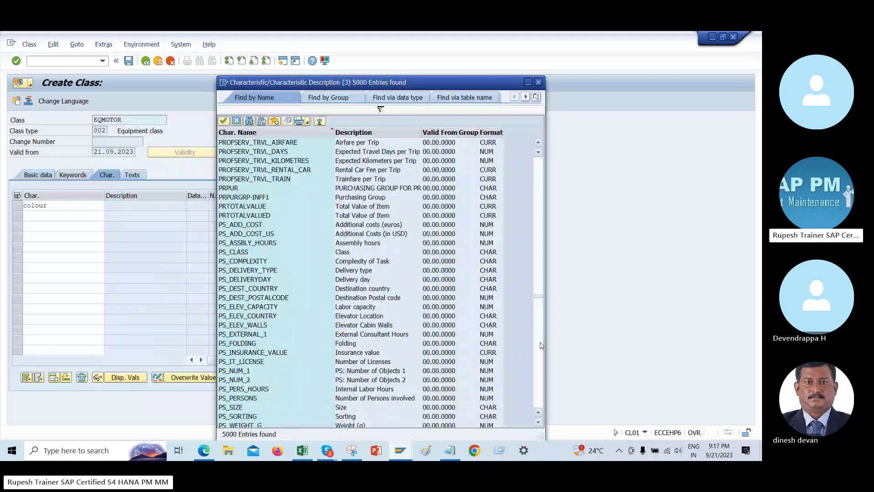
pyautogui.click(539, 275)
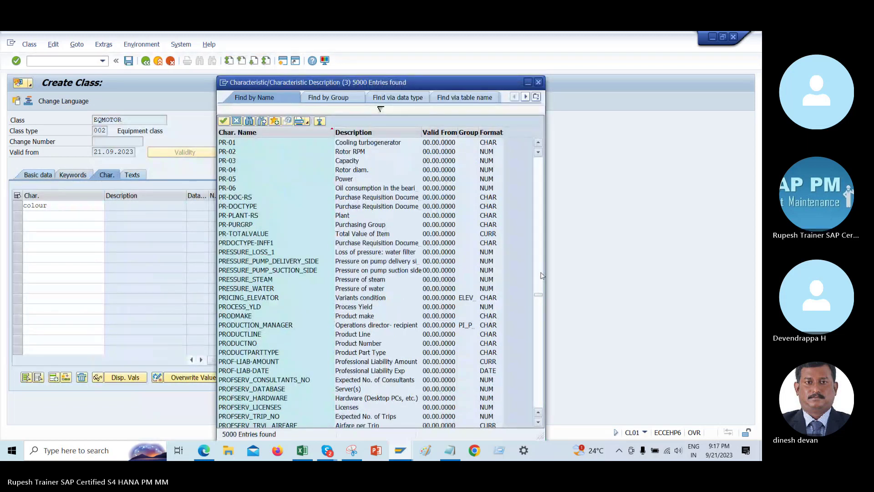
pyautogui.click(539, 275)
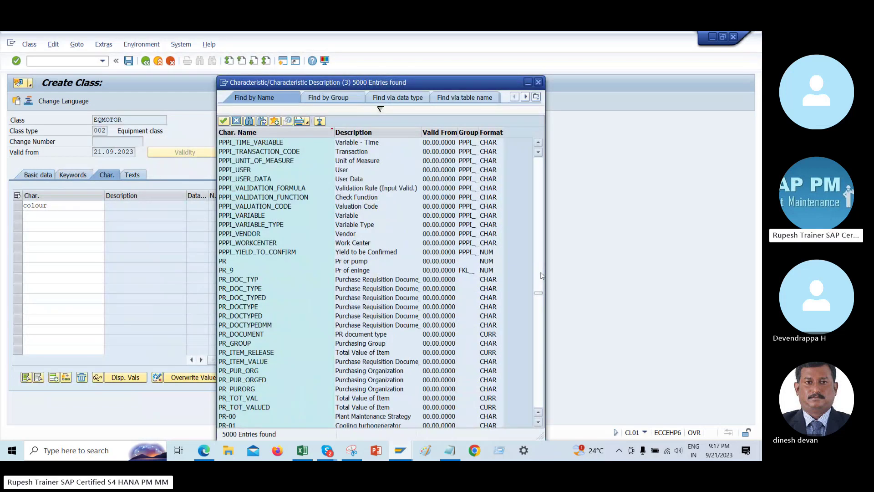
pyautogui.click(379, 262)
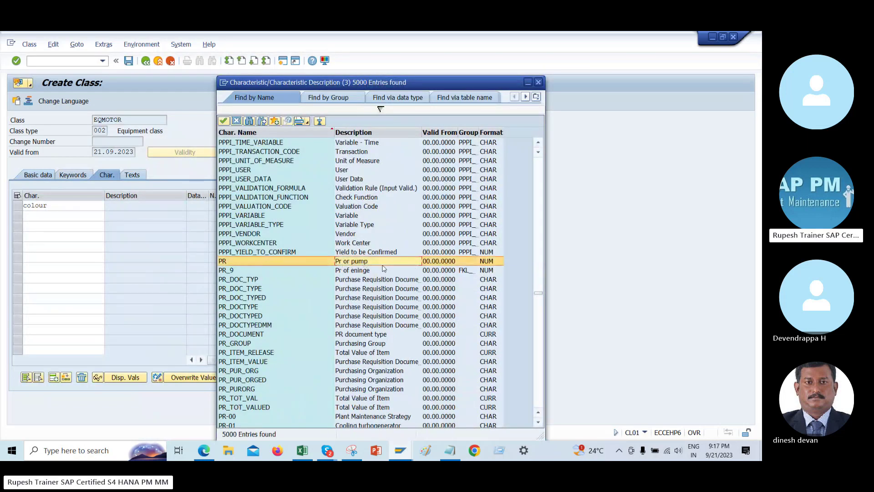
pyautogui.doubleClick(221, 263)
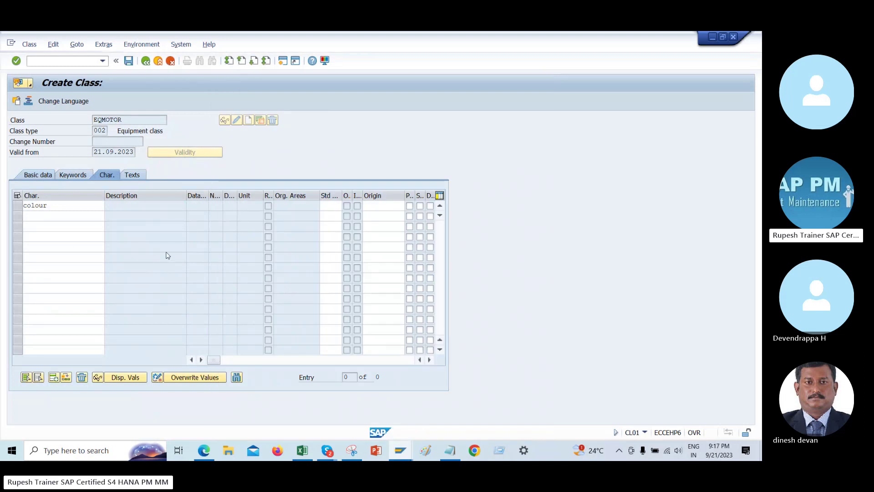
pyautogui.press('Return')
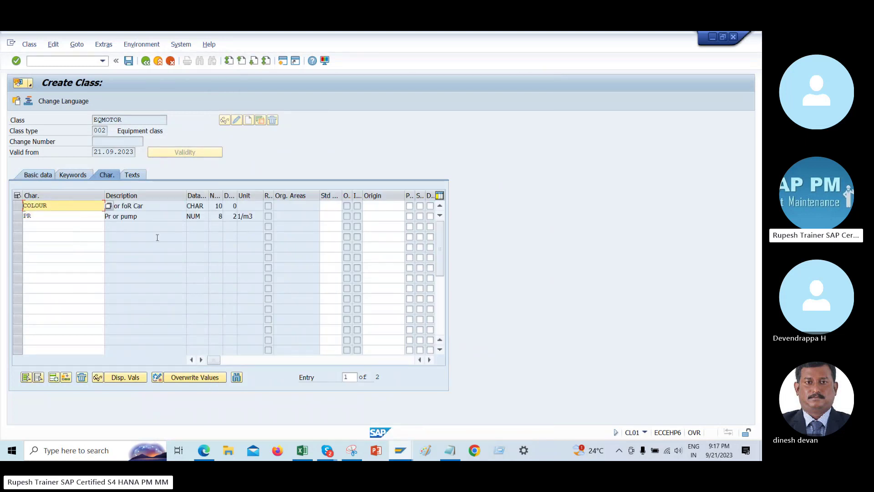
# Review the data type, length, decimals and unit of the COLOUR and PR entries, checking the data type options in the Display Characteristic session.
pyautogui.moveTo(254, 216); pyautogui.dragTo(235, 218)
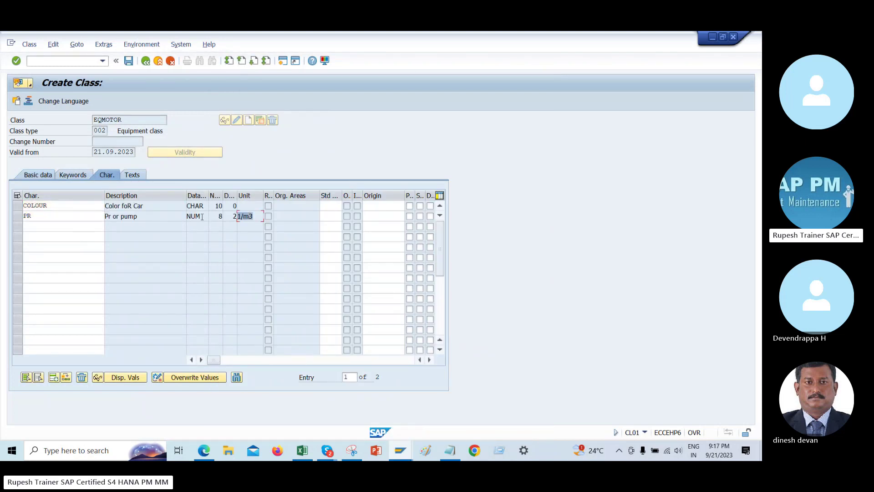
pyautogui.moveTo(148, 207); pyautogui.dragTo(72, 206)
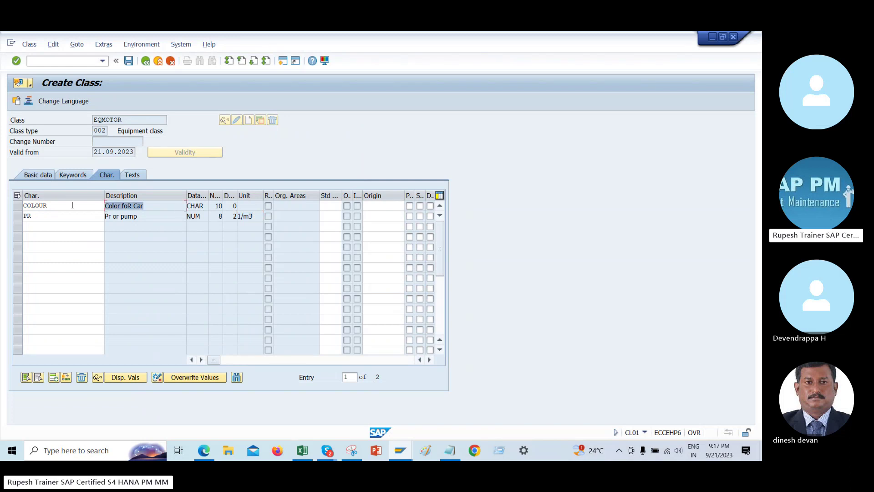
pyautogui.moveTo(204, 206); pyautogui.dragTo(171, 208)
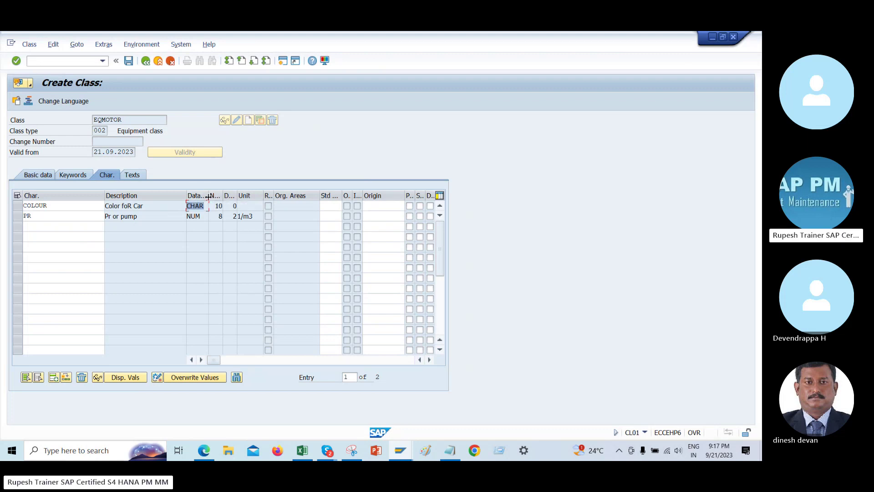
pyautogui.moveTo(409, 453)
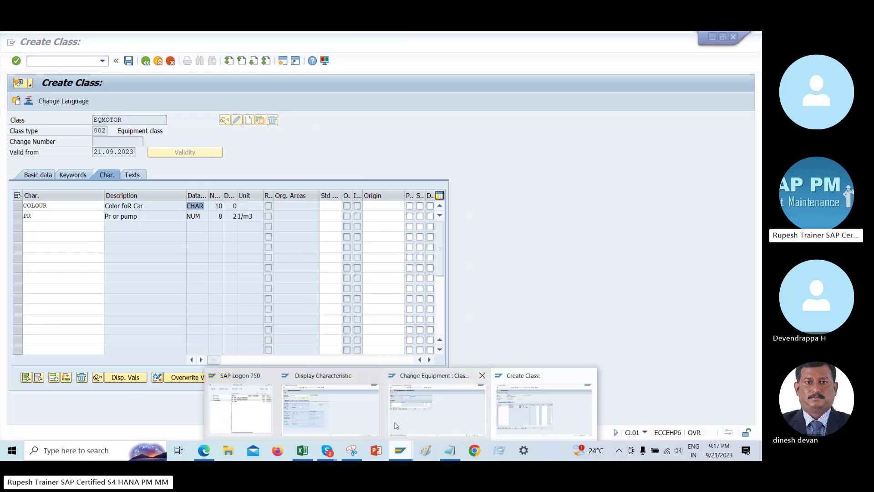
pyautogui.click(364, 412)
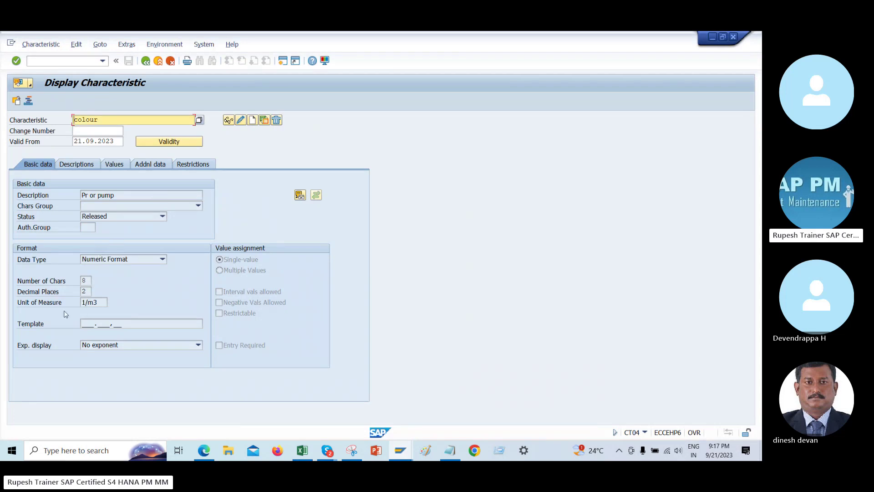
pyautogui.click(81, 258)
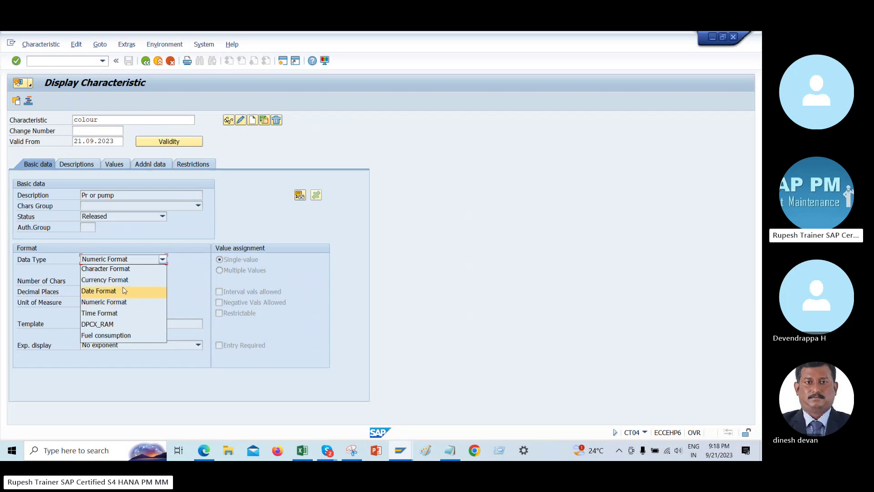
pyautogui.hotkey('alt', 'Tab')
pyautogui.doubleClick(218, 216)
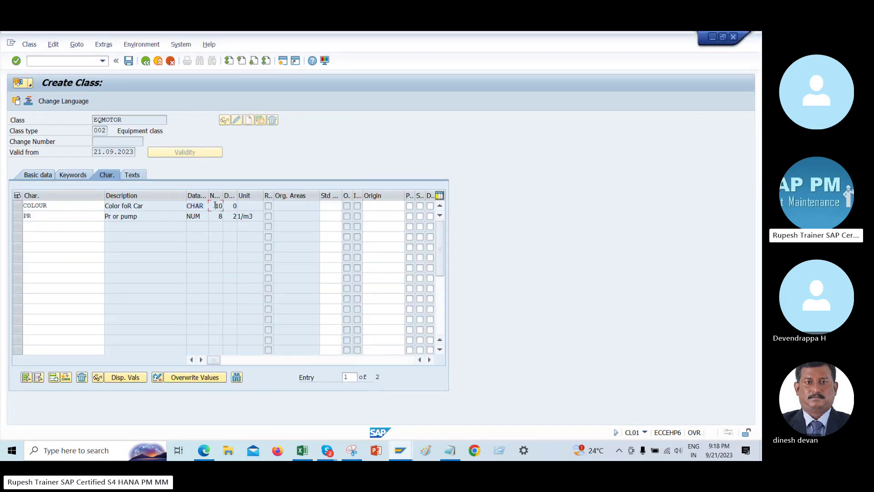
pyautogui.doubleClick(230, 205)
# Save class EQMOTOR, switch it to display mode and open its characteristics list.
pyautogui.click(177, 246)
pyautogui.click(129, 61)
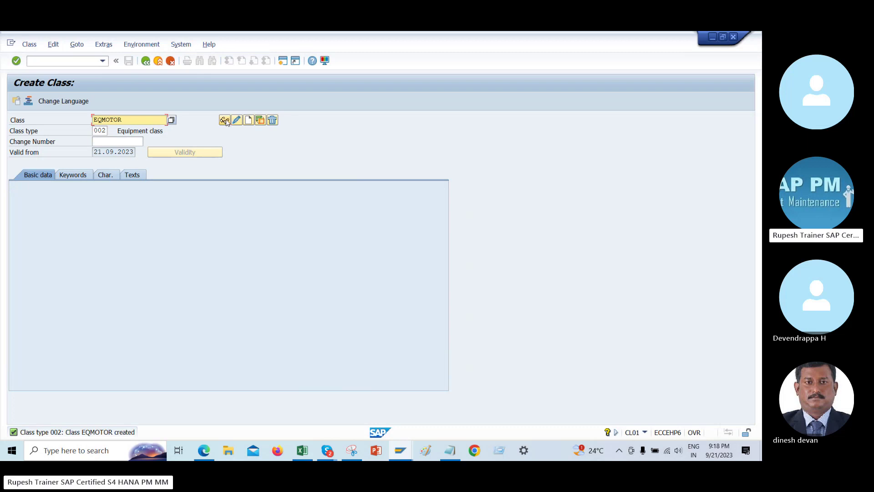
pyautogui.click(224, 120)
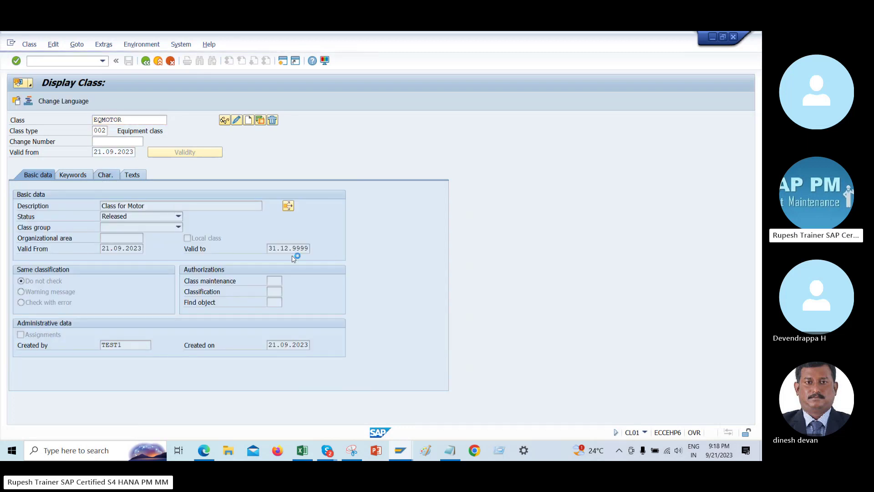
pyautogui.click(107, 175)
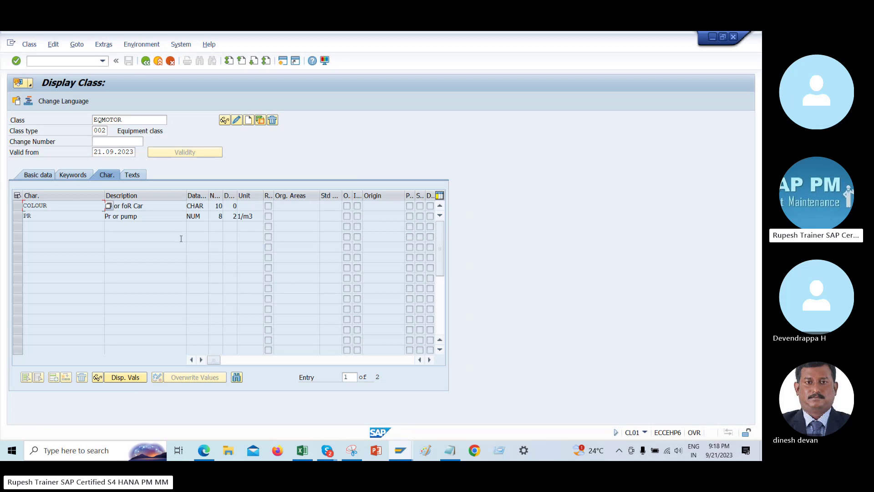
# Switch to the Change Equipment session and start transaction IE01 through to the general data of a new equipment.
pyautogui.click(400, 450)
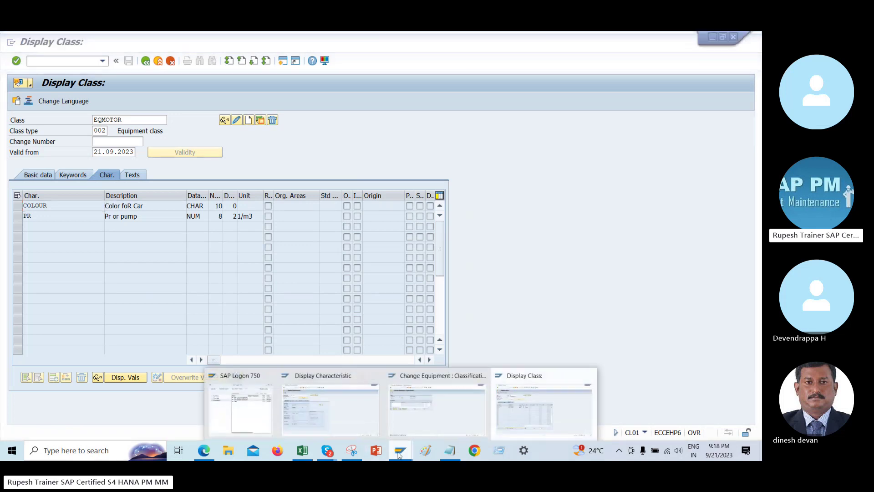
pyautogui.click(434, 405)
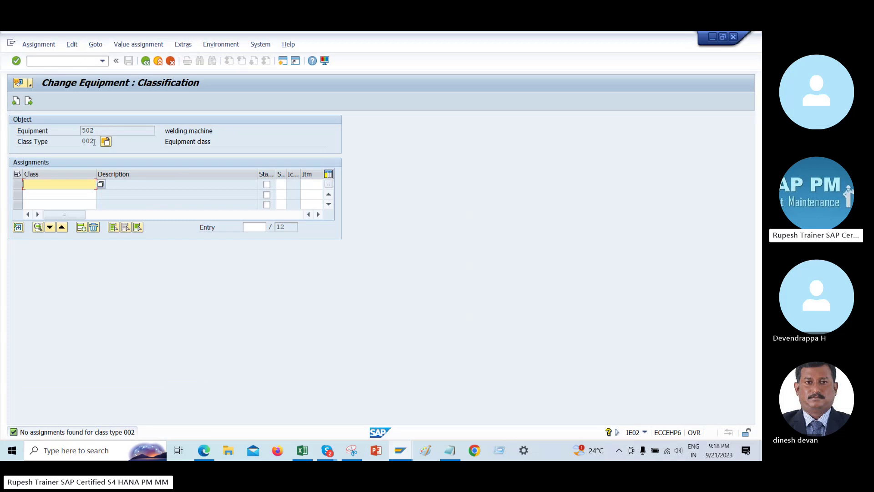
pyautogui.click(79, 61)
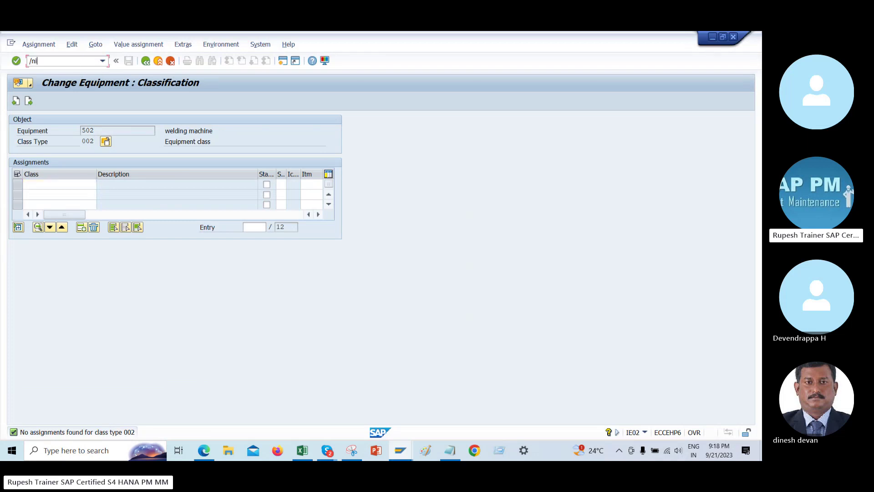
pyautogui.write('/nie01')
pyautogui.press('Return')
pyautogui.press('Return')
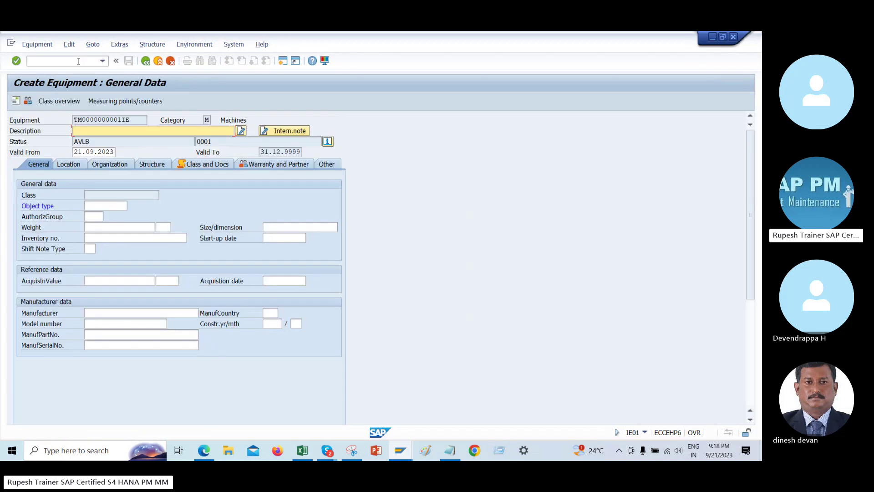
# Describe the new equipment as "for Class", check its location data and open its class overview.
pyautogui.write('for Class')
pyautogui.click(68, 164)
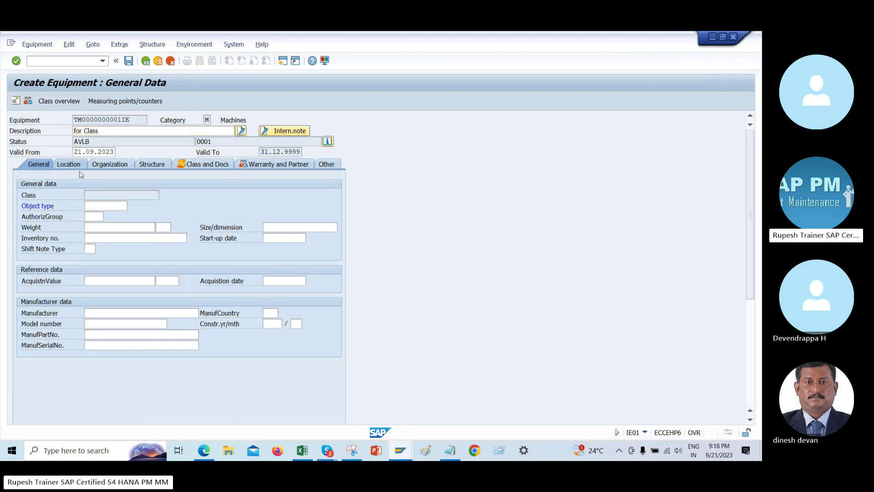
pyautogui.click(97, 195)
pyautogui.click(101, 207)
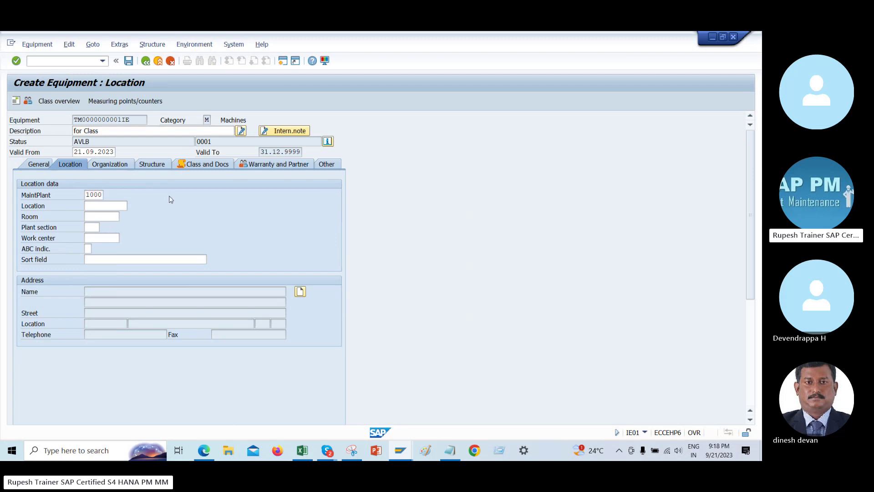
pyautogui.press('Return')
pyautogui.click(60, 101)
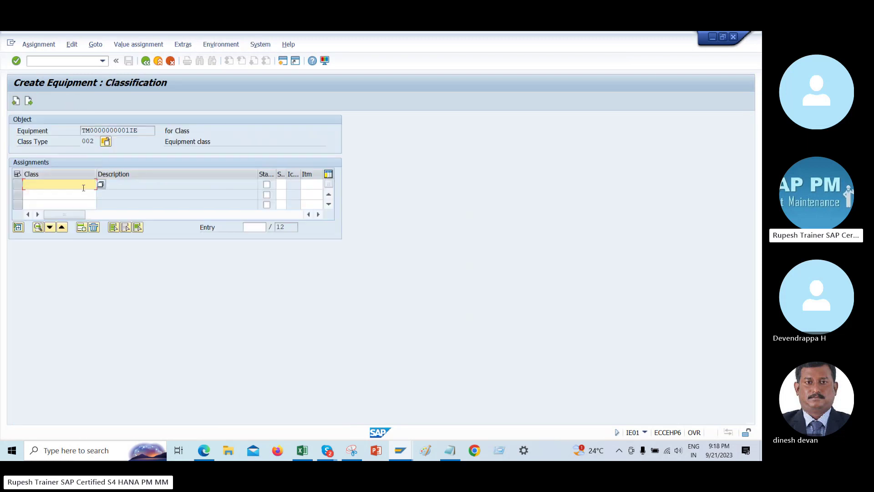
# Look up the class name in the Display Class session, assign EQMOTOR to the equipment and review its characteristic descriptions.
pyautogui.hotkey('alt', 'Tab')
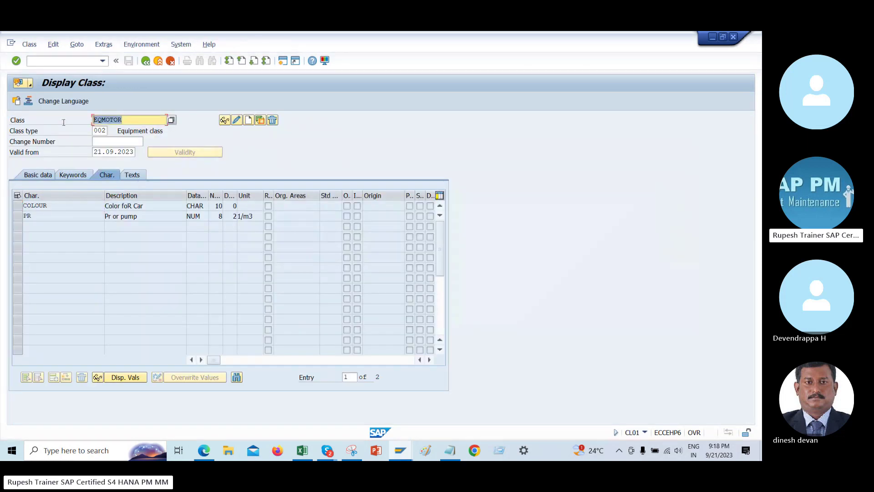
pyautogui.hotkey('alt', 'Tab')
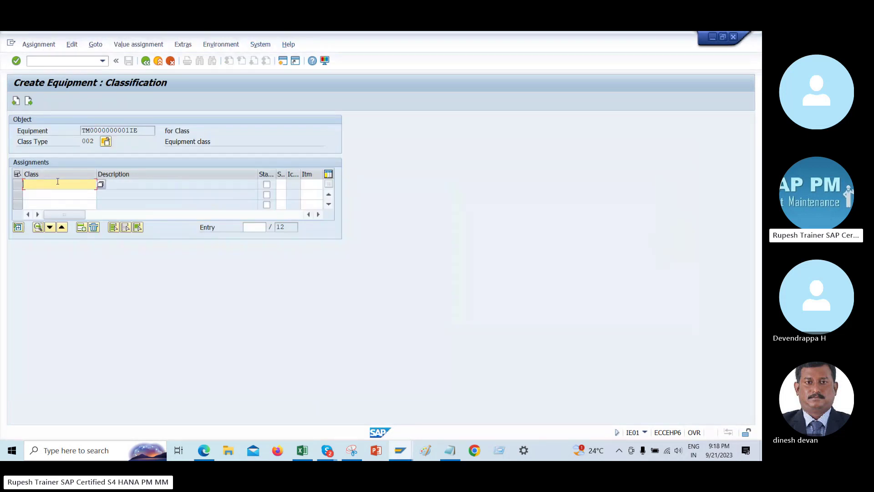
pyautogui.write('EQMOTOR')
pyautogui.press('Return')
pyautogui.moveTo(66, 294); pyautogui.dragTo(1, 301)
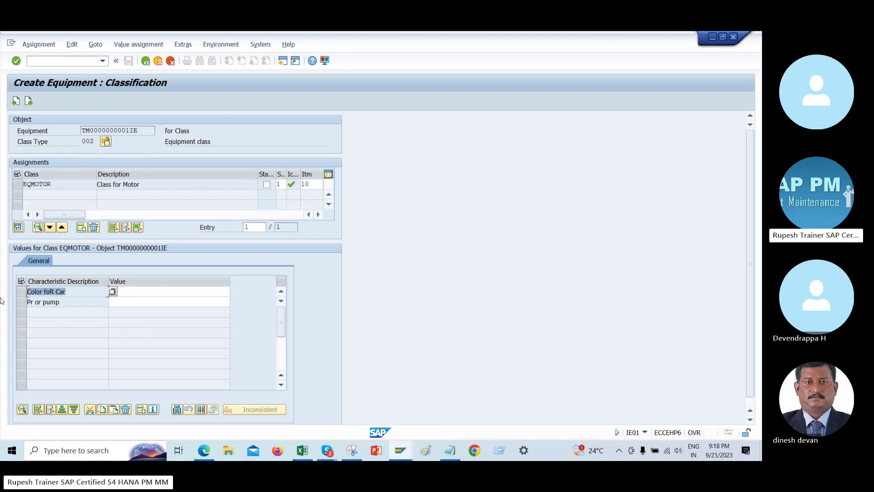
pyautogui.moveTo(74, 303); pyautogui.dragTo(1, 308)
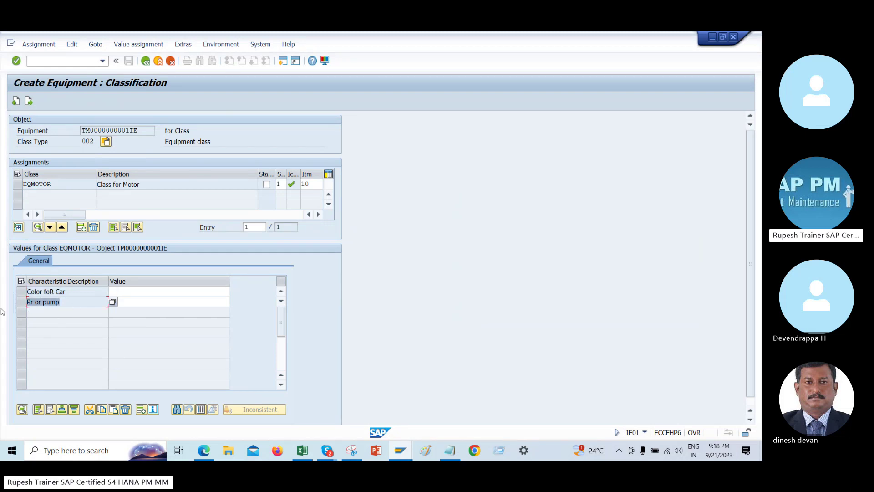
pyautogui.moveTo(74, 291); pyautogui.dragTo(1, 309)
# Switch to the Skype call and check its participants list.
pyautogui.moveTo(328, 450)
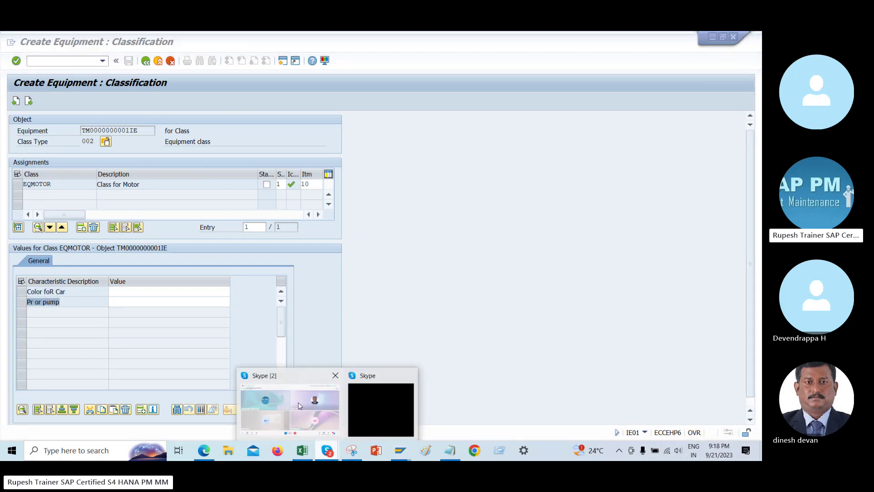
pyautogui.click(291, 400)
pyautogui.click(90, 421)
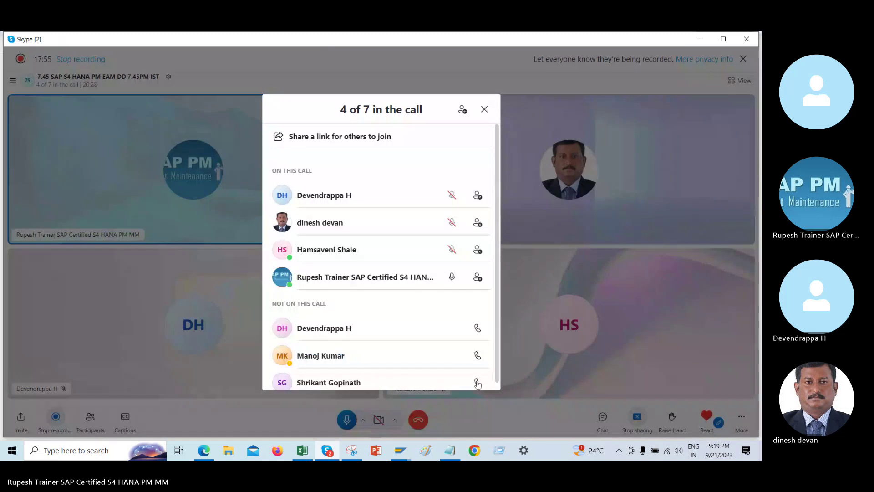
# Search for whatsapp in a new Microsoft Edge tab, open WhatsApp Web from the results and close the search results tab.
pyautogui.click(203, 450)
pyautogui.click(273, 40)
pyautogui.write('wh')
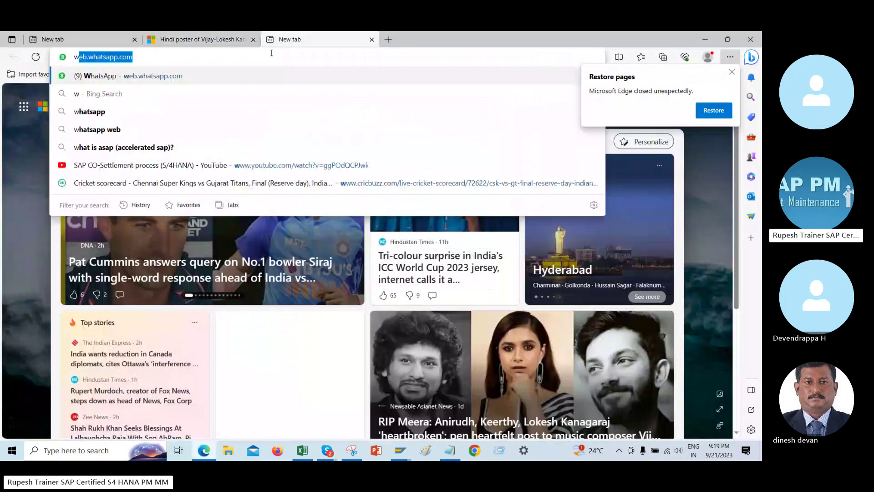
pyautogui.write('atsapp')
pyautogui.press('Return')
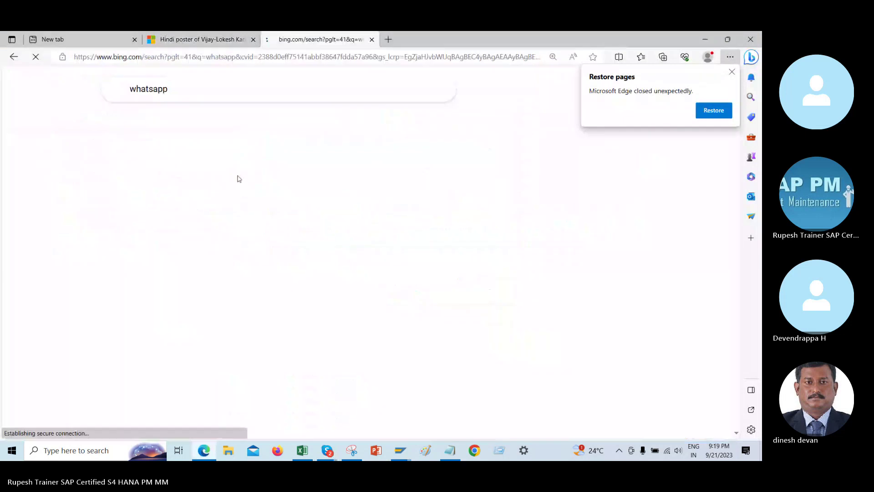
pyautogui.click(176, 234)
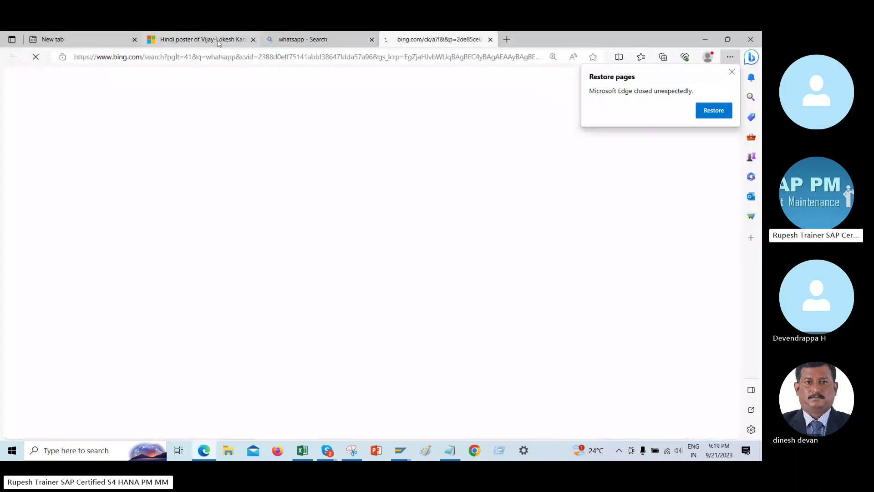
pyautogui.click(372, 40)
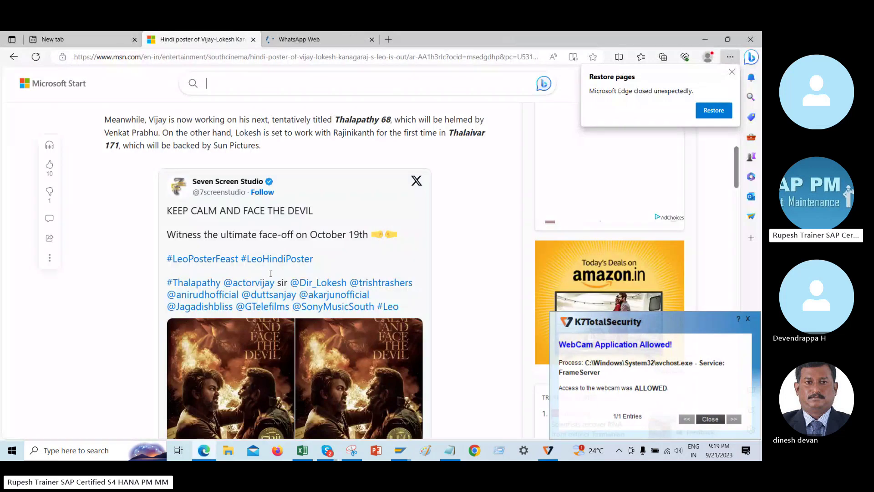
# Return to the equipment classification in SAP and open the possible values for the Pr or pump characteristic.
pyautogui.hotkey('alt', 'Tab')
pyautogui.hotkey('alt', 'Tab')
pyautogui.hotkey('alt', 'Tab')
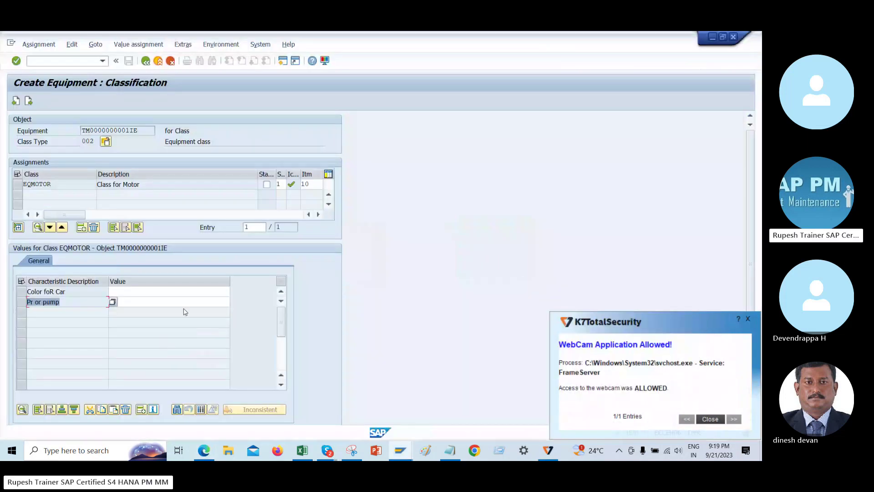
pyautogui.click(188, 291)
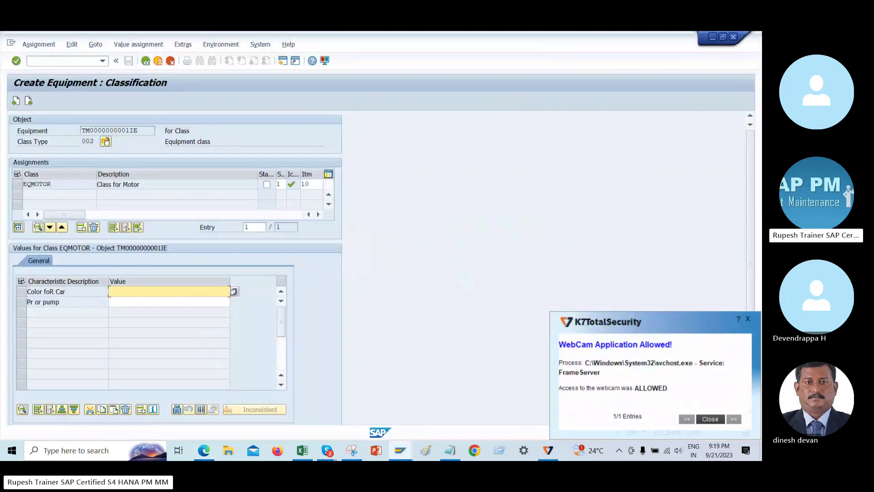
pyautogui.click(212, 302)
pyautogui.click(235, 303)
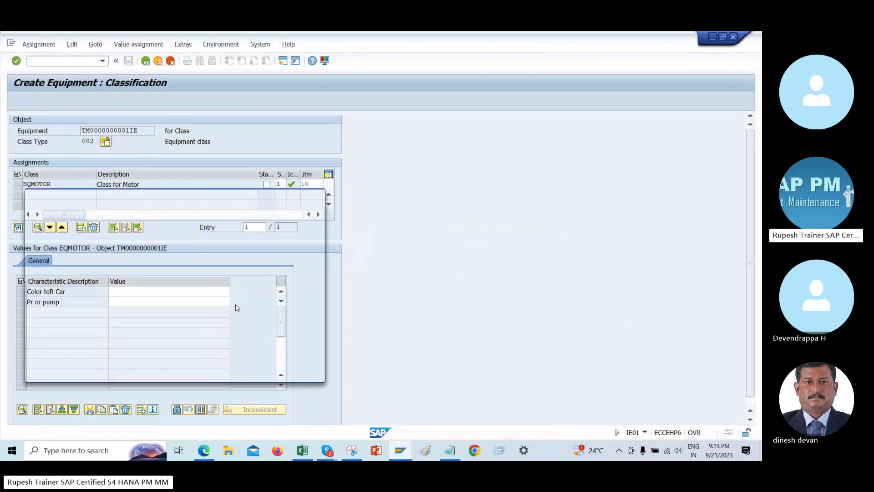
# Assign the value 4.000,00 1/m3 to the Pr or pump characteristic in the equipment's EQMOTOR classification.
pyautogui.click(31, 254)
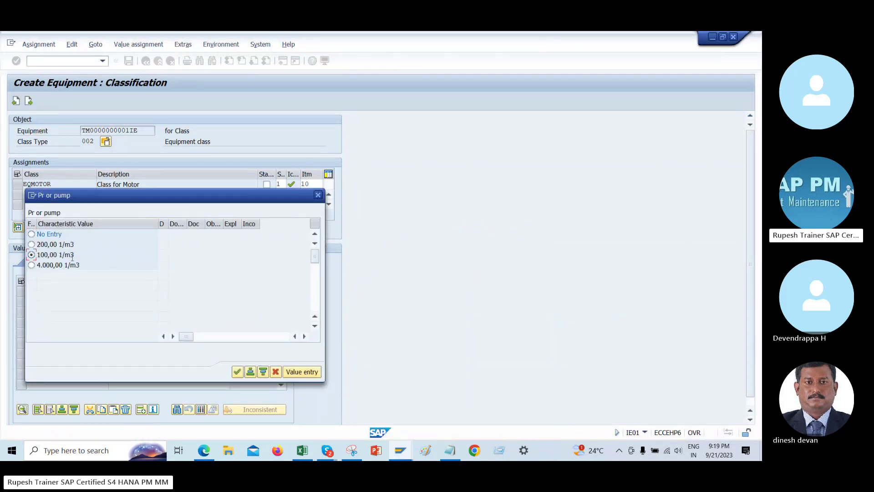
pyautogui.moveTo(90, 200); pyautogui.dragTo(300, 196)
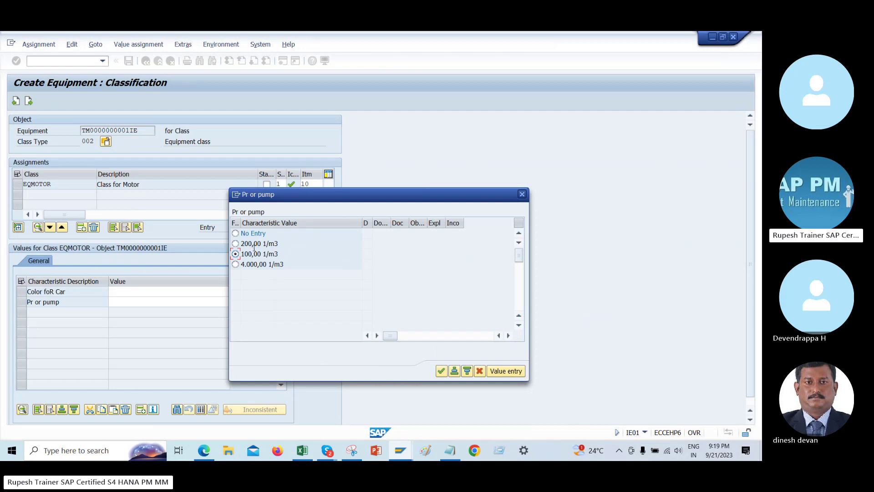
pyautogui.click(235, 265)
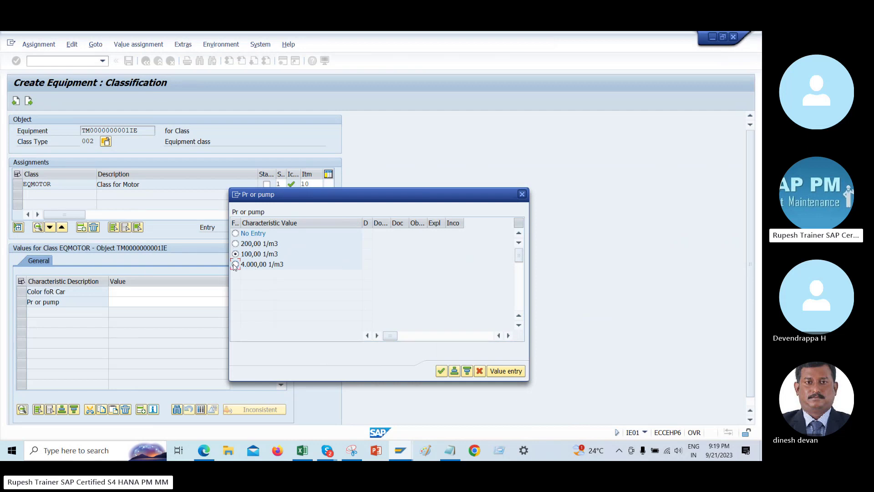
pyautogui.click(441, 371)
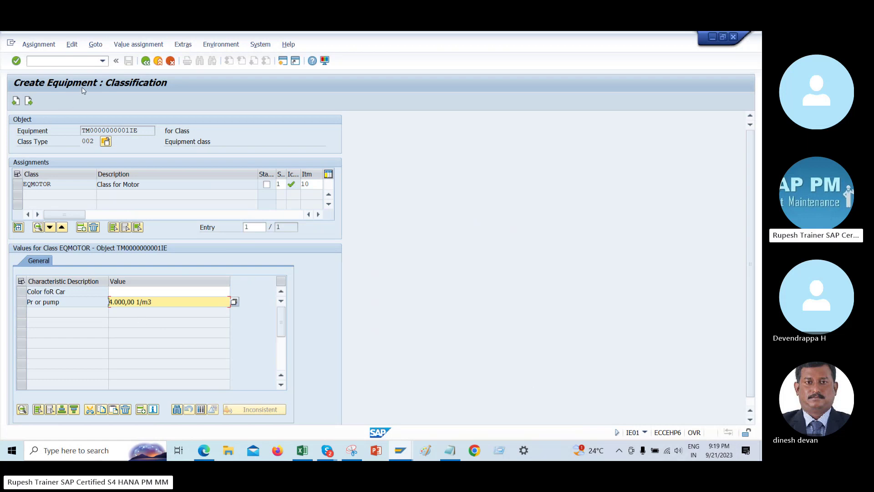
pyautogui.click(76, 302)
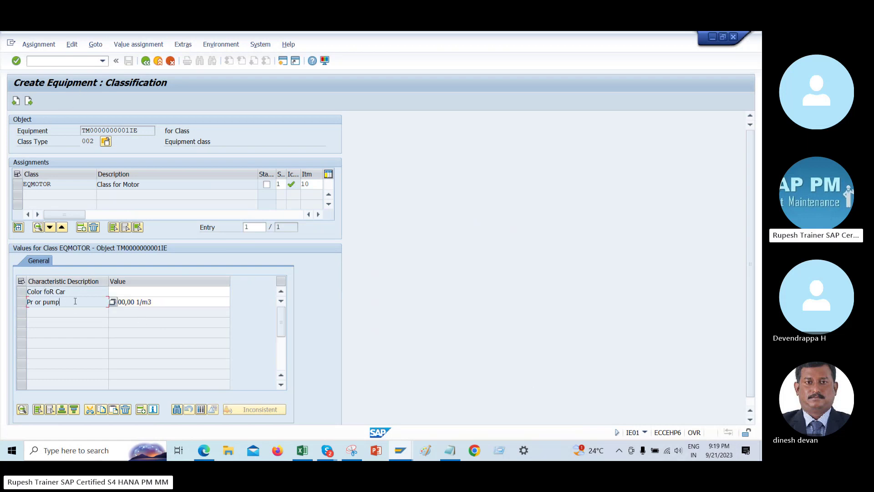
pyautogui.click(177, 300)
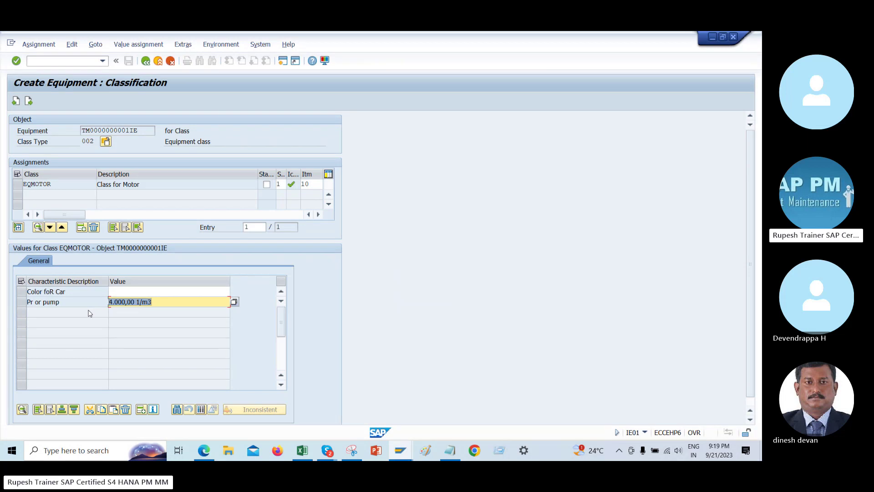
# Assign the values YELLOW, WHITE and PURPLE to the Color foR Car characteristic.
pyautogui.click(182, 291)
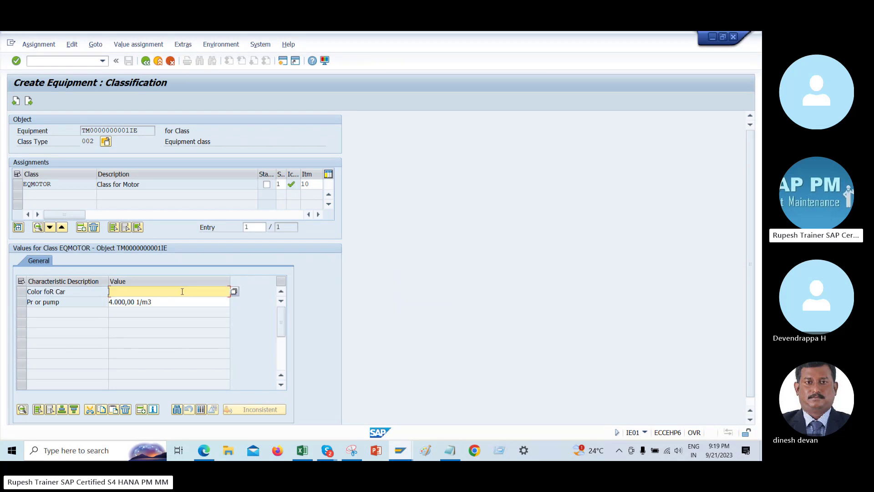
pyautogui.click(234, 292)
pyautogui.click(31, 244)
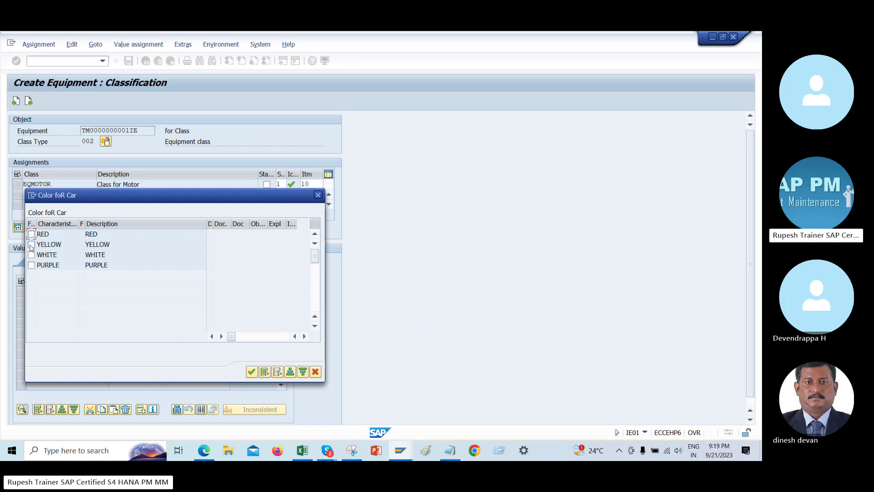
pyautogui.click(251, 371)
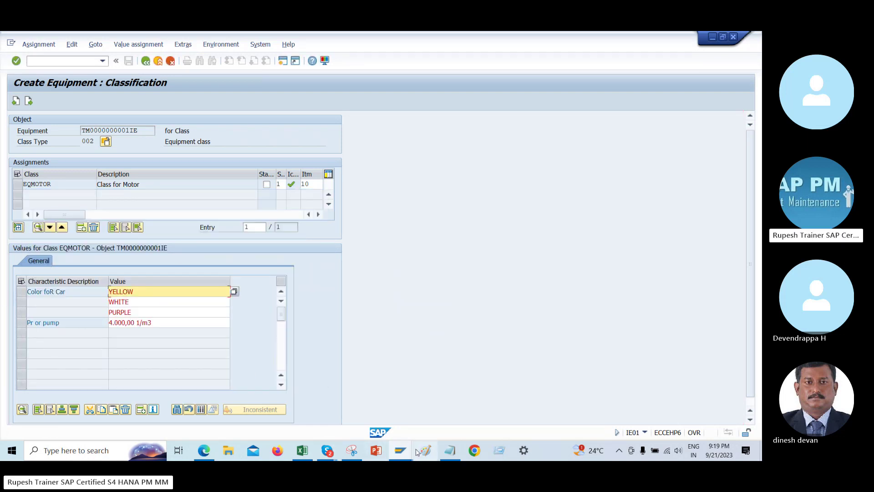
# Switch to the Display Characteristic session and check the value assignment settings of characteristics COLOUR and PR.
pyautogui.moveTo(401, 452)
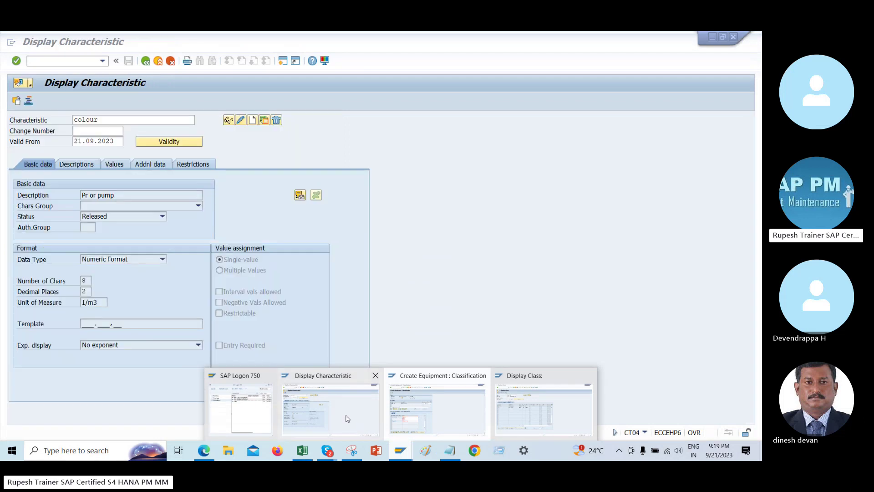
pyautogui.click(347, 418)
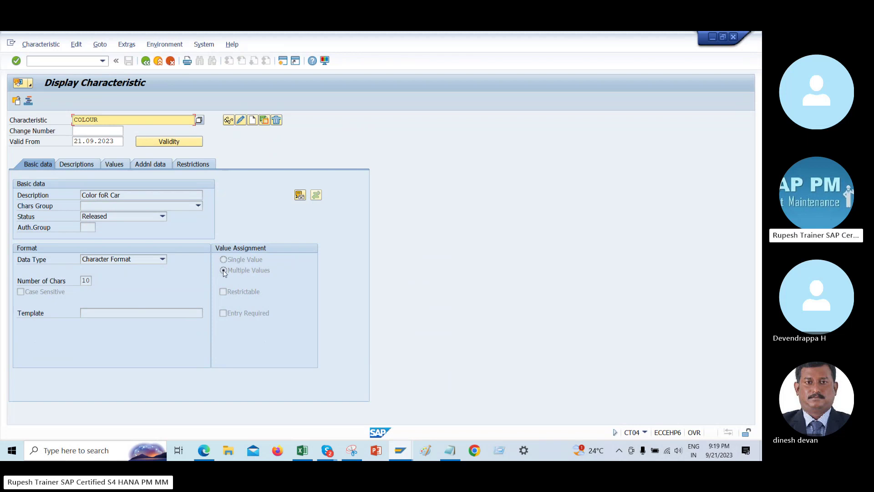
pyautogui.click(96, 126)
pyautogui.doubleClick(130, 120)
pyautogui.write('PR')
pyautogui.press('Return')
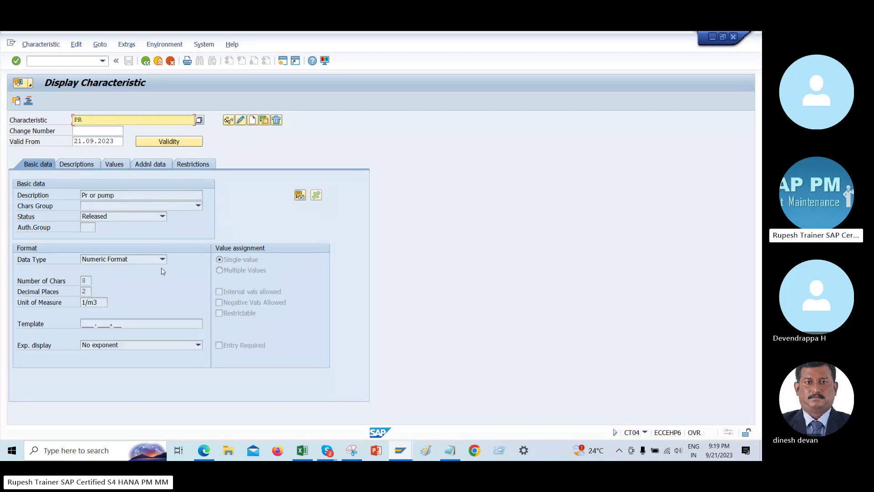
pyautogui.click(241, 271)
# Return to the equipment classification, try the alternative Pr or pump values 100,00 and 200,00 1/m3, and reselect 4.000,00 1/m3.
pyautogui.hotkey('alt', 'Tab')
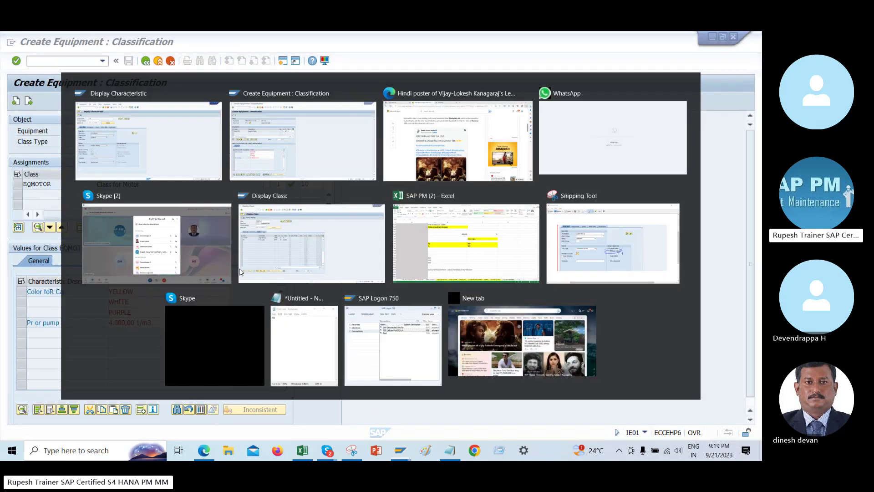
pyautogui.click(182, 322)
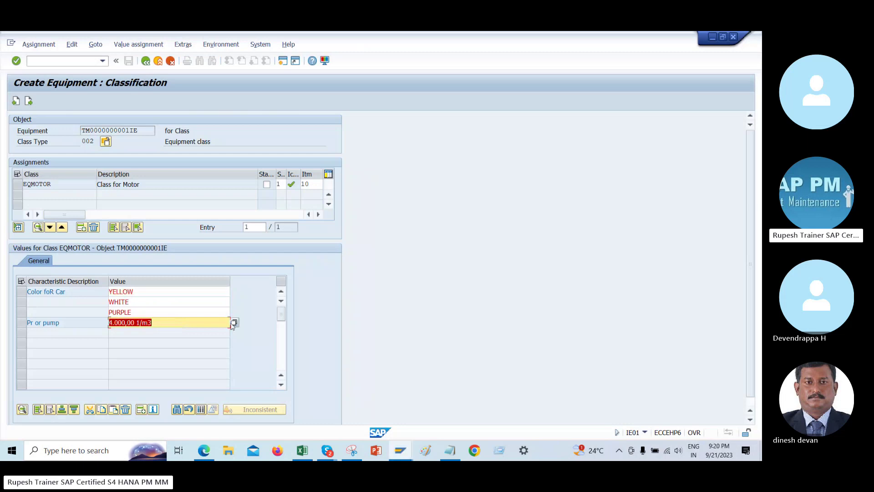
pyautogui.click(234, 326)
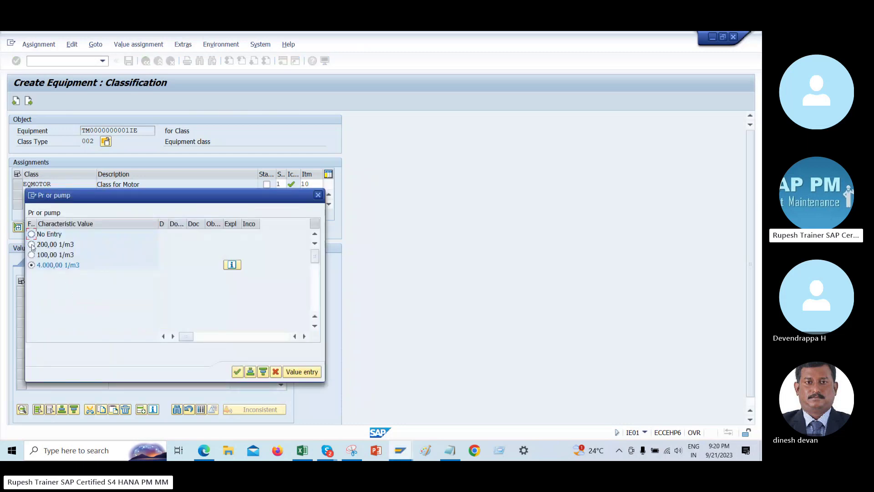
pyautogui.click(32, 254)
pyautogui.hotkey('alt', 'Tab')
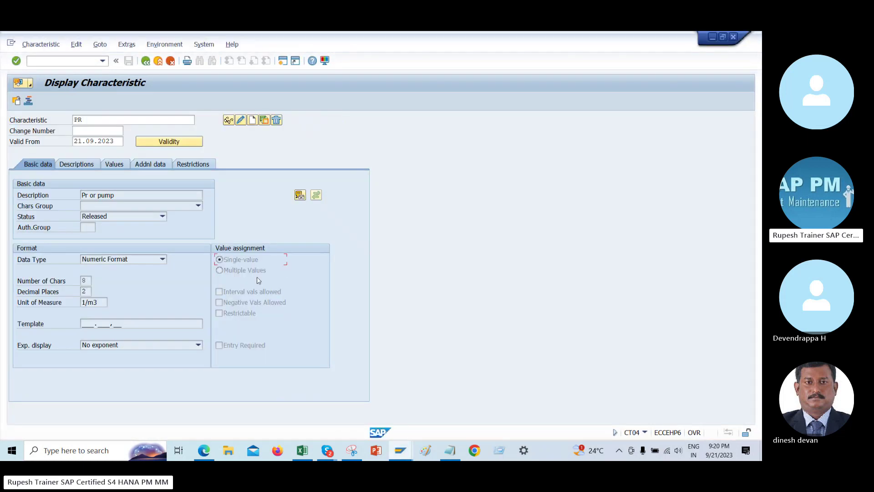
pyautogui.hotkey('alt', 'Tab')
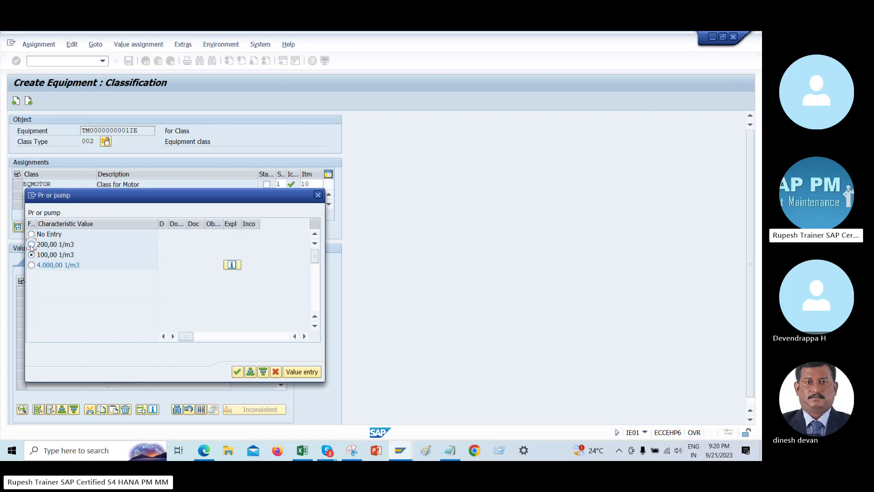
pyautogui.click(31, 266)
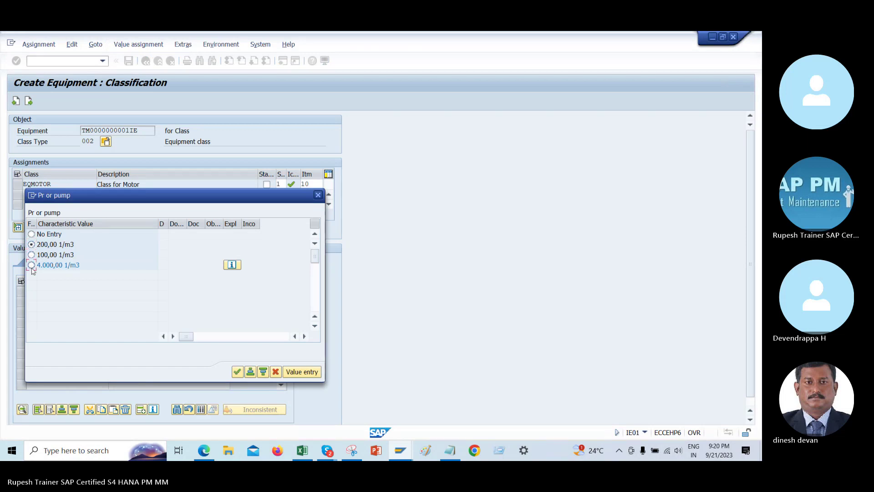
pyautogui.click(241, 372)
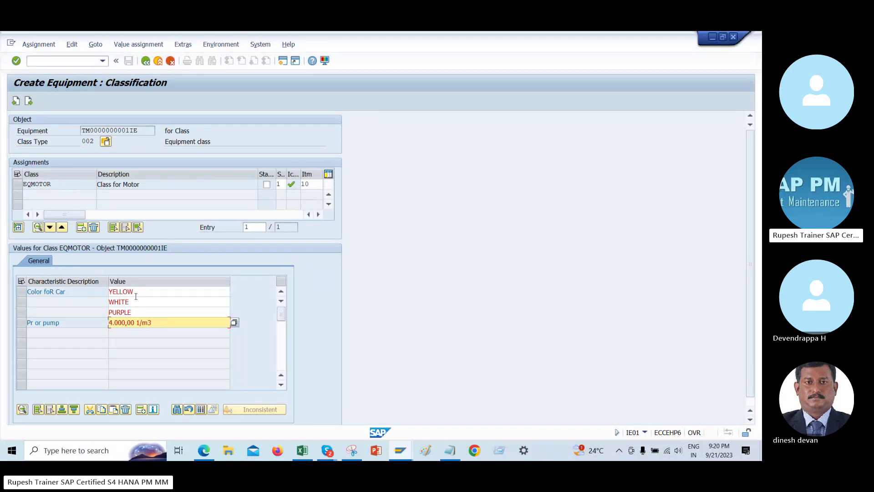
# Leave the classification screen and save the new equipment record.
pyautogui.click(145, 61)
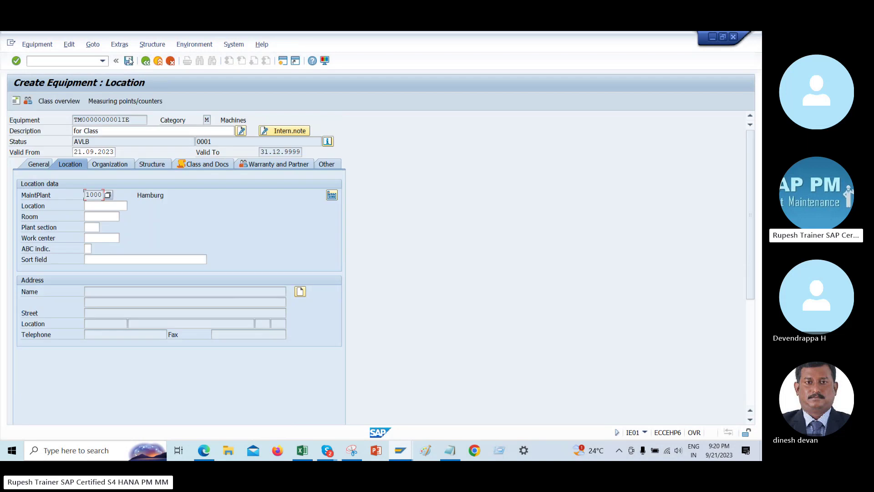
pyautogui.click(129, 61)
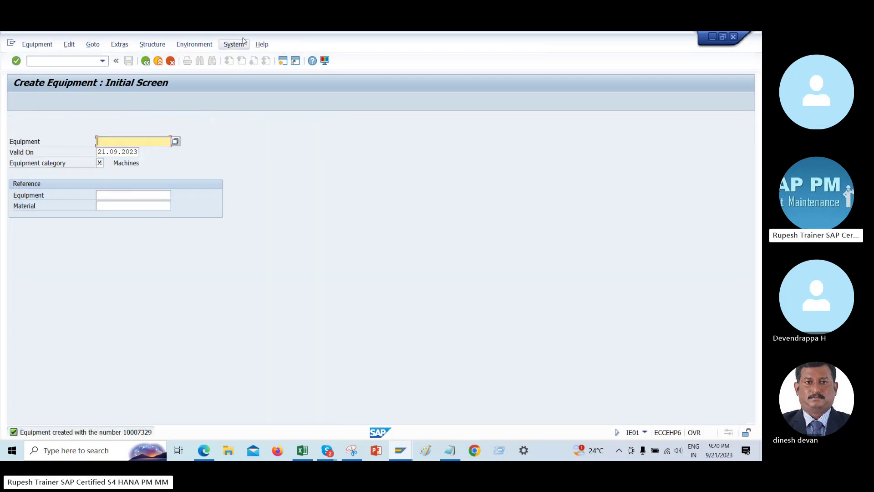
# Open a new session and start transaction IH08 for the equipment selection.
pyautogui.click(233, 44)
pyautogui.click(249, 56)
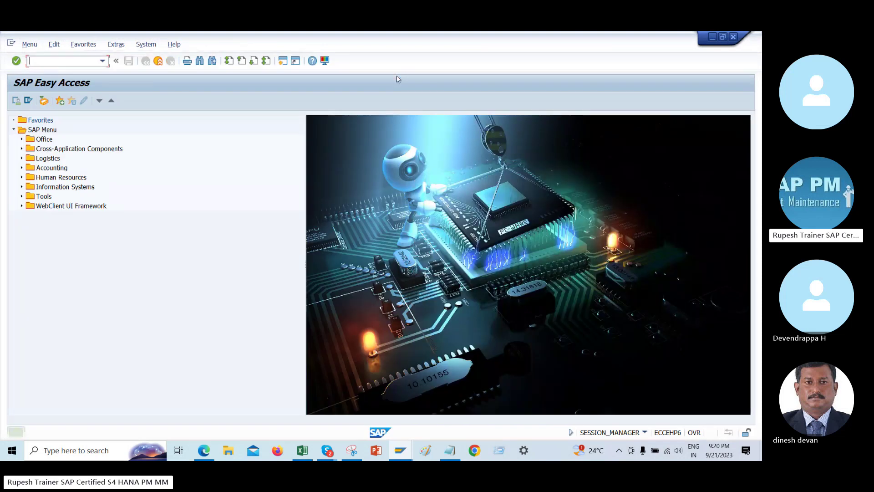
pyautogui.write('08')
pyautogui.press('Return')
pyautogui.write('ih')
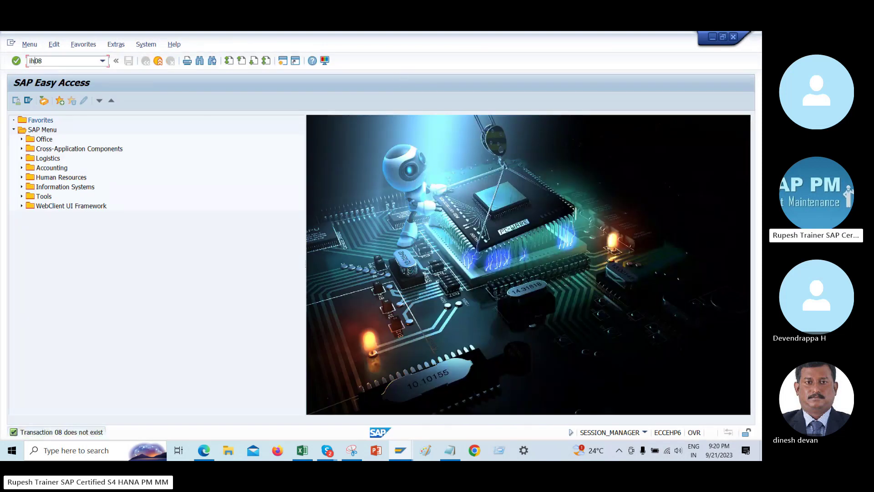
pyautogui.press('Return')
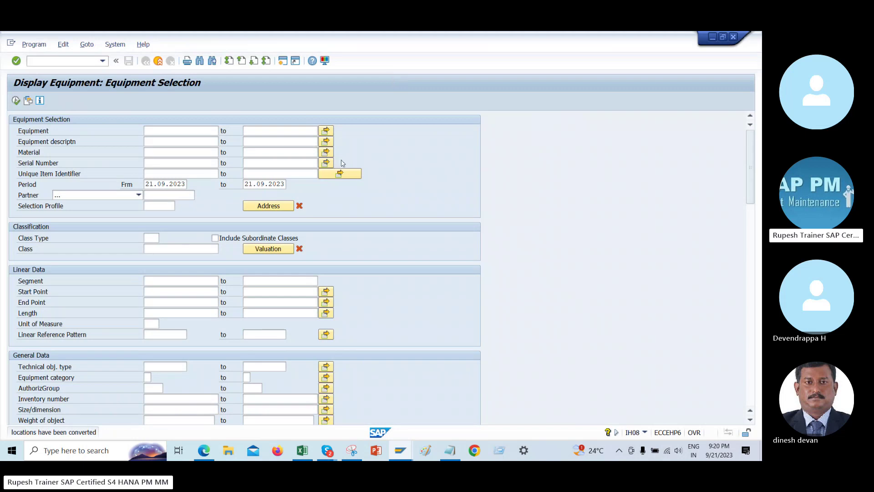
# Try to open the classification valuation with class type 002 and no class, and clear the class type.
pyautogui.click(82, 235)
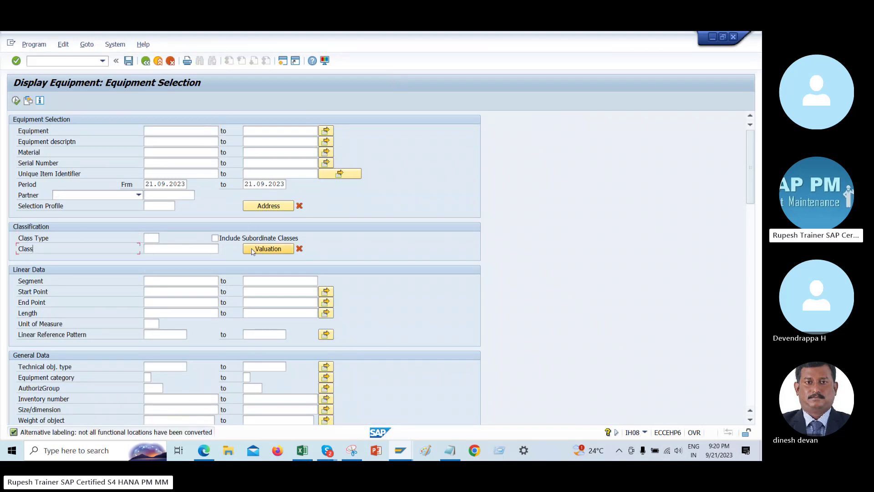
pyautogui.click(268, 249)
pyautogui.click(146, 237)
pyautogui.write('002')
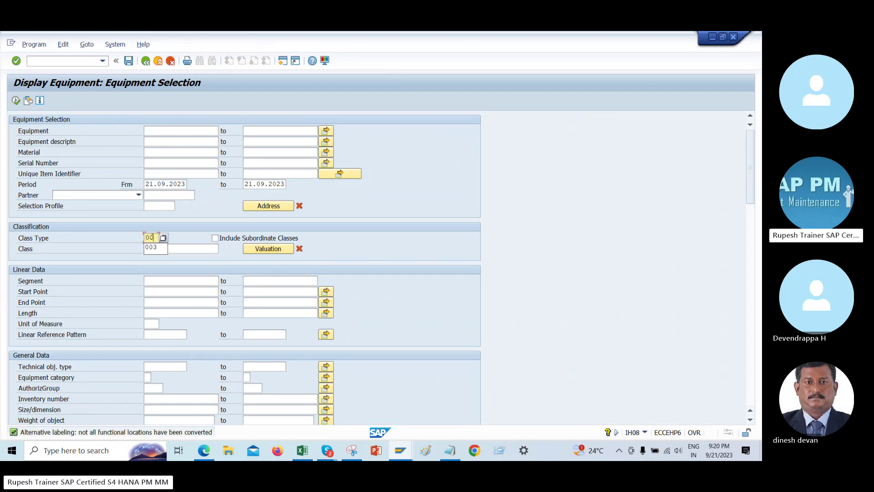
pyautogui.click(269, 250)
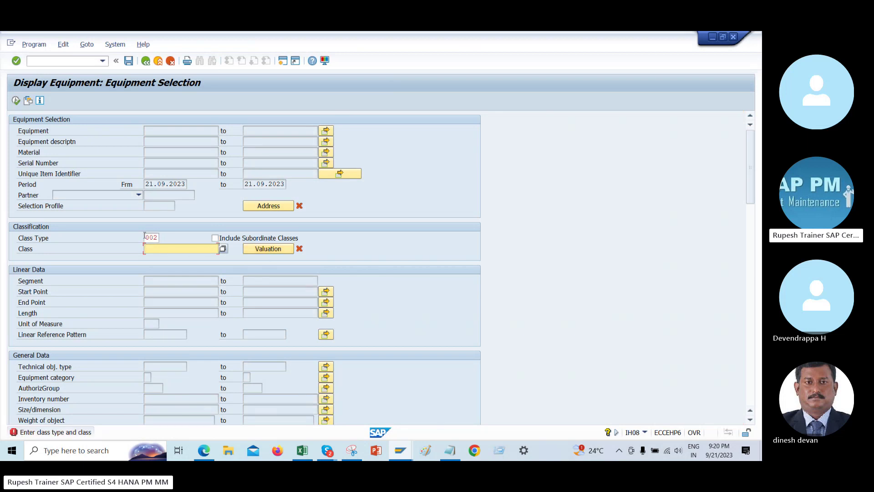
pyautogui.moveTo(145, 236); pyautogui.dragTo(170, 238)
pyautogui.press('Delete')
pyautogui.press('Return')
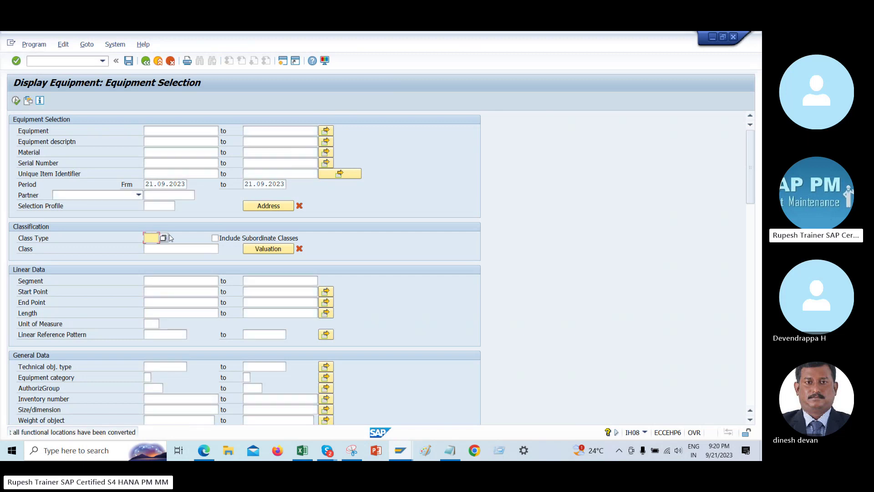
# Set the classification criteria to class type 002 and choose class EQMOTOR from the class search by keyword.
pyautogui.click(263, 249)
pyautogui.click(150, 237)
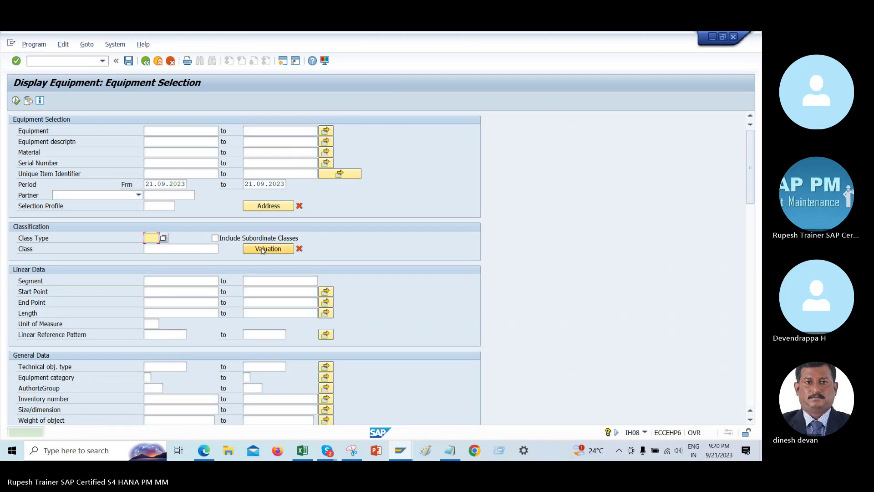
pyautogui.click(154, 248)
pyautogui.click(184, 249)
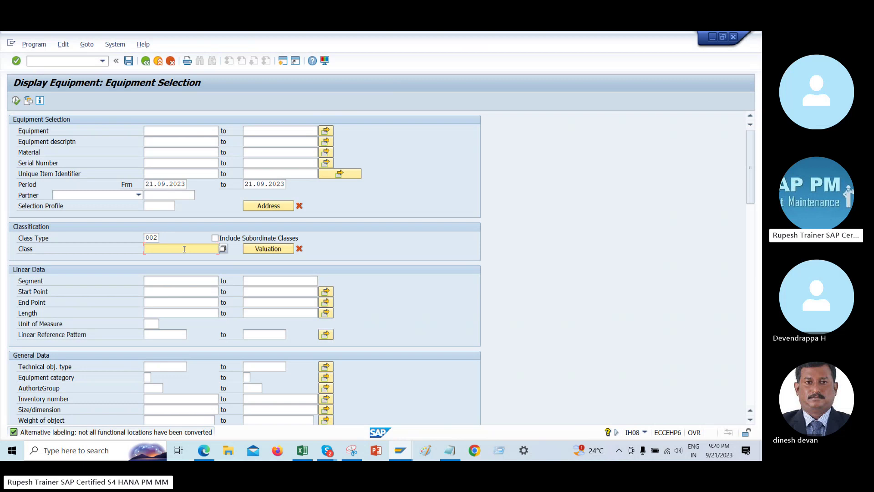
pyautogui.click(223, 249)
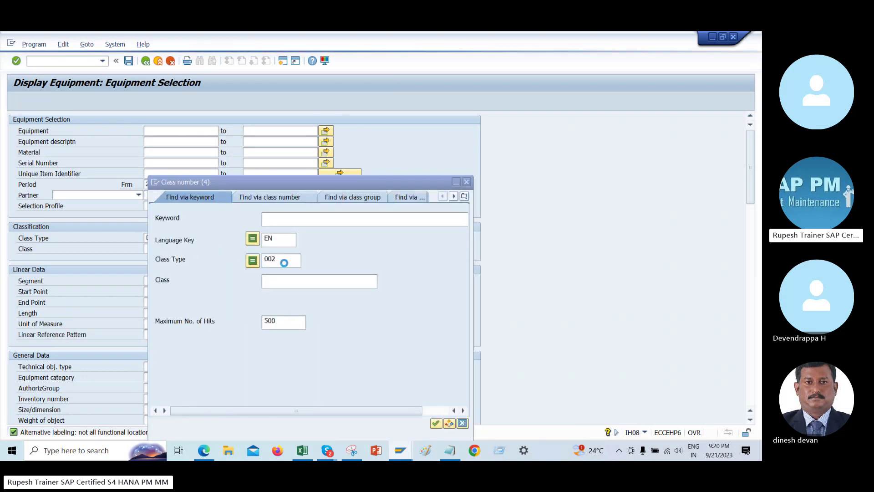
pyautogui.click(372, 280)
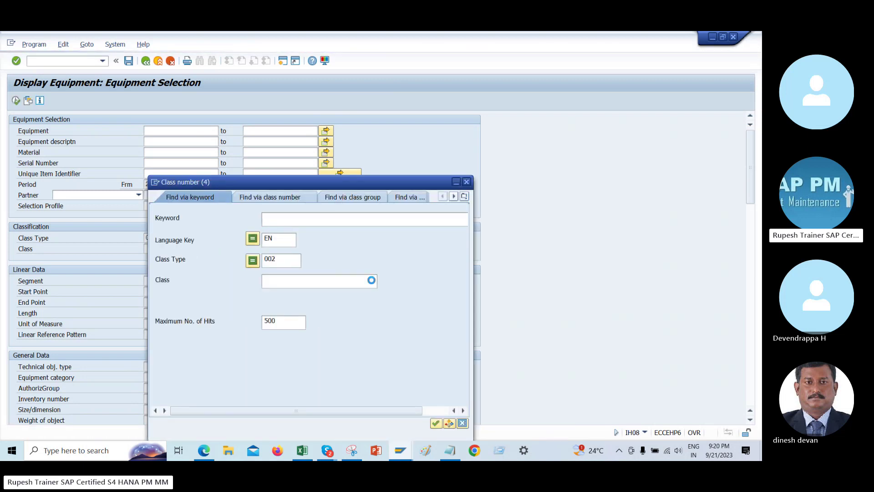
pyautogui.press('Return')
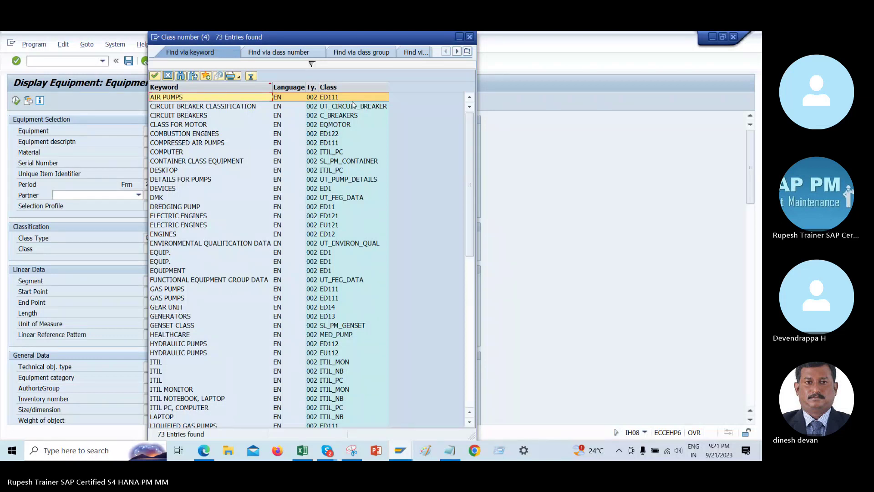
pyautogui.click(332, 126)
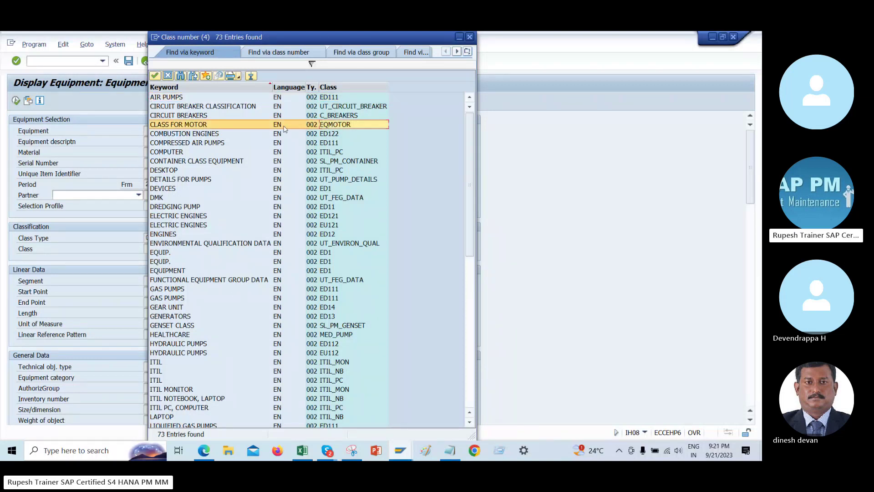
pyautogui.doubleClick(339, 126)
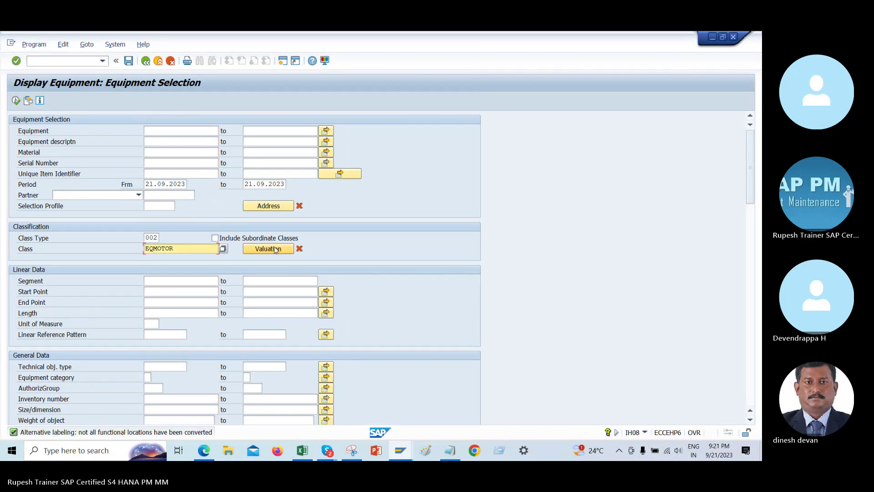
# Open the characteristic valuation for class EQMOTOR from the equipment selection.
pyautogui.click(90, 139)
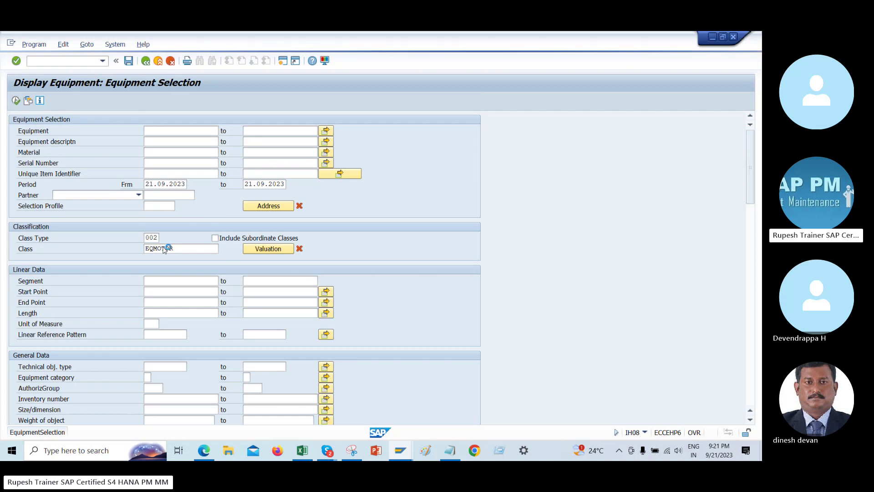
pyautogui.click(146, 60)
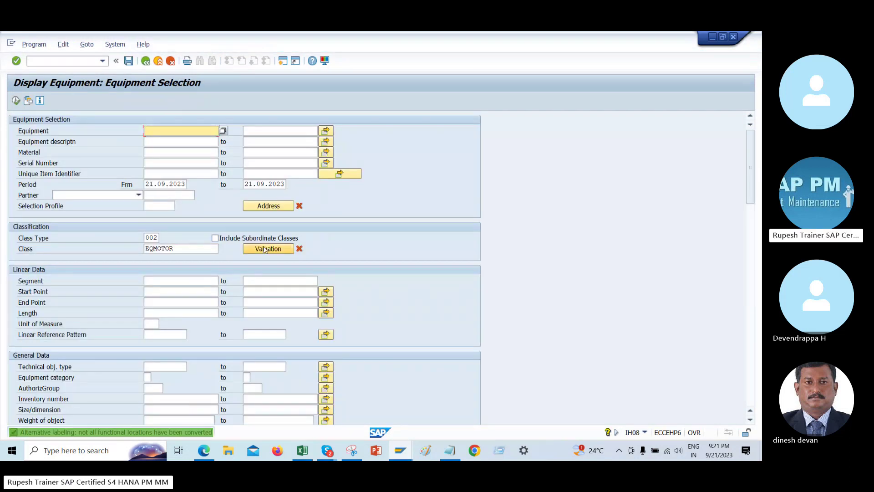
pyautogui.click(268, 248)
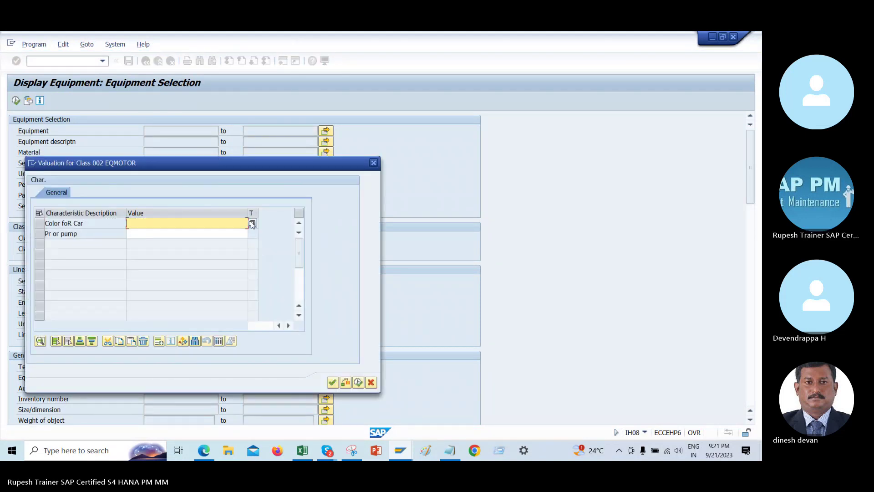
# Switch to the equipment creation session and display the newly created equipment record.
pyautogui.click(400, 450)
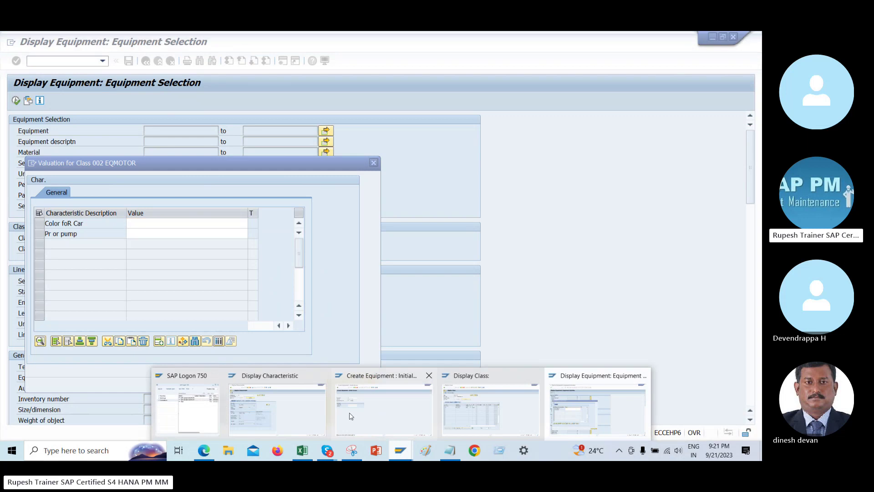
pyautogui.moveTo(465, 411)
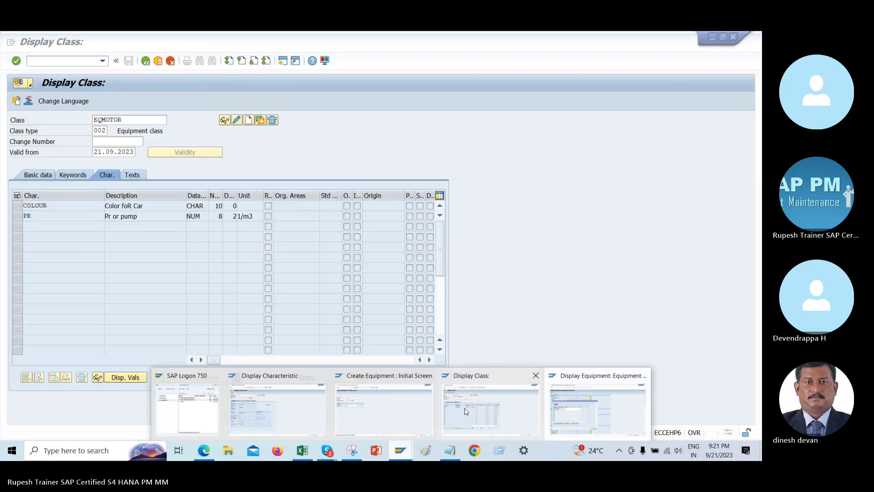
pyautogui.moveTo(388, 408)
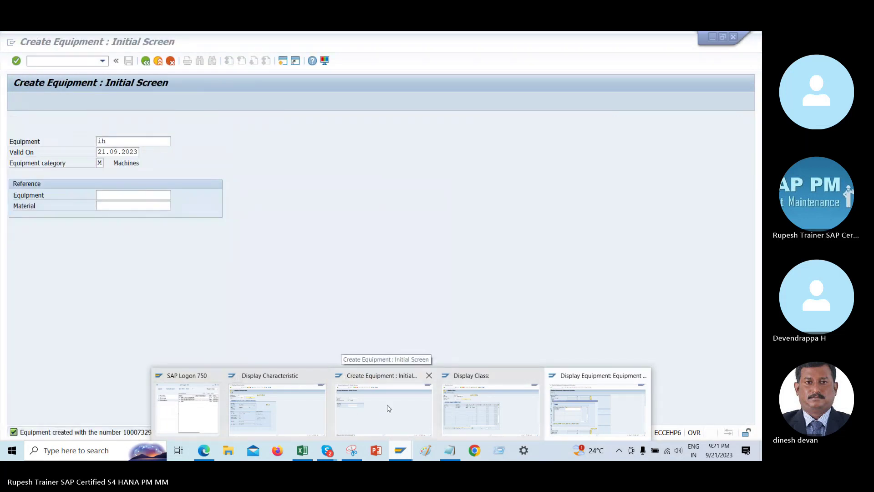
pyautogui.click(389, 407)
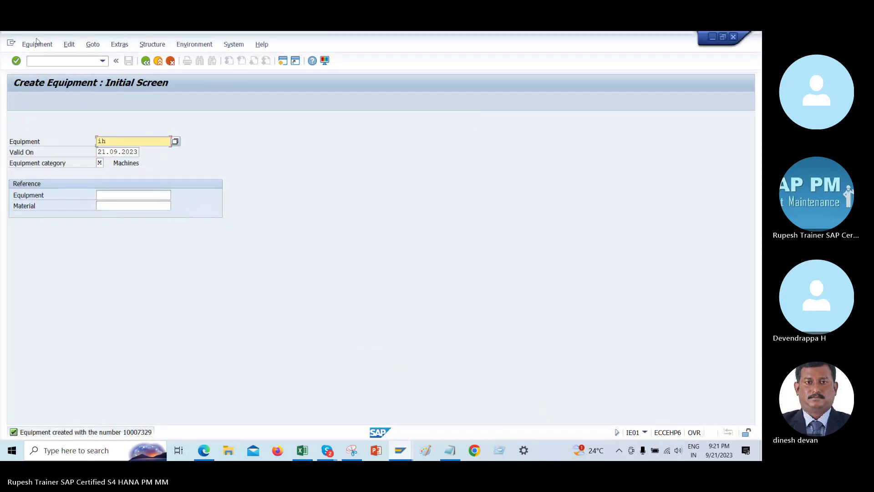
pyautogui.click(37, 44)
pyautogui.click(37, 45)
pyautogui.click(37, 44)
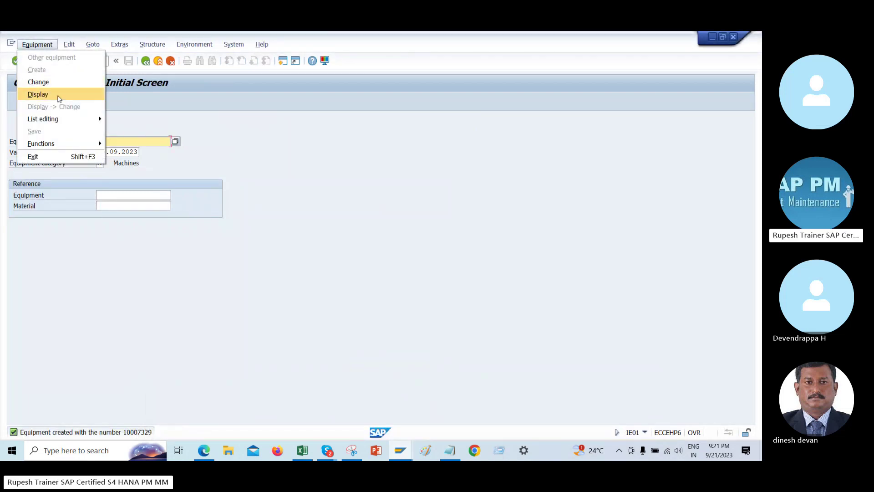
pyautogui.click(58, 95)
pyautogui.press('Return')
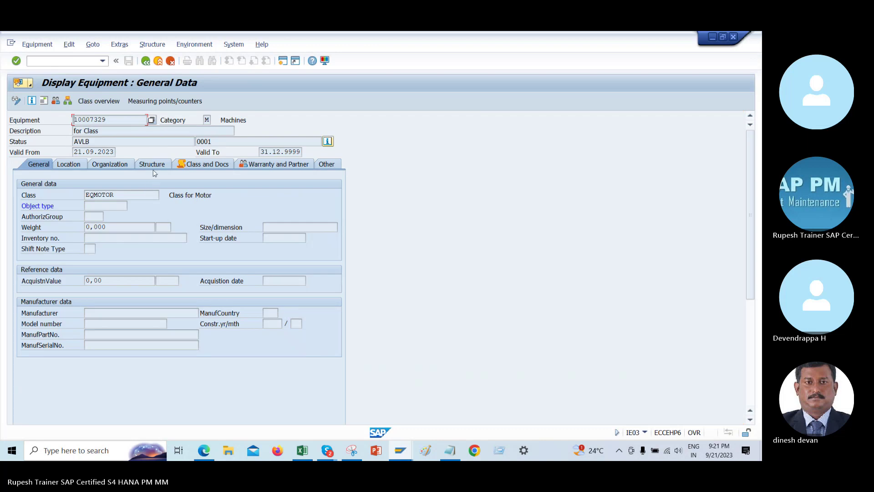
pyautogui.click(89, 103)
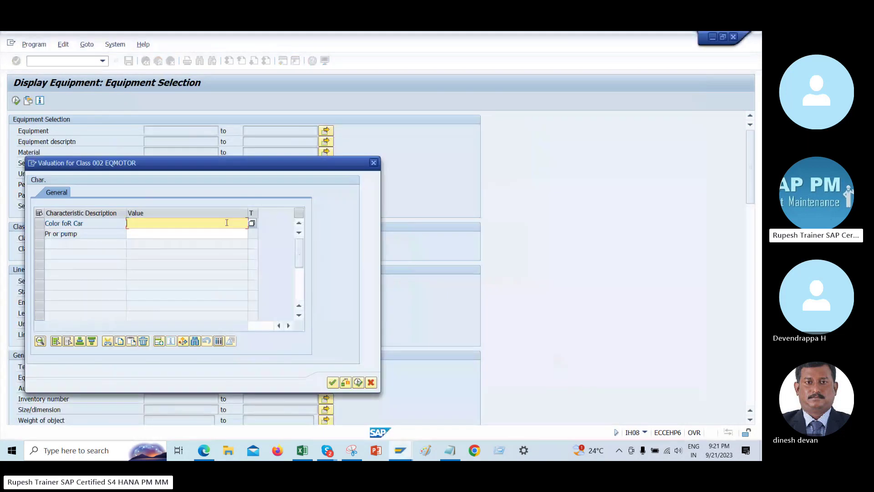
# Set the characteristic Color foR Car to WHITE in the EQMOTOR valuation of the equipment selection.
pyautogui.click(253, 225)
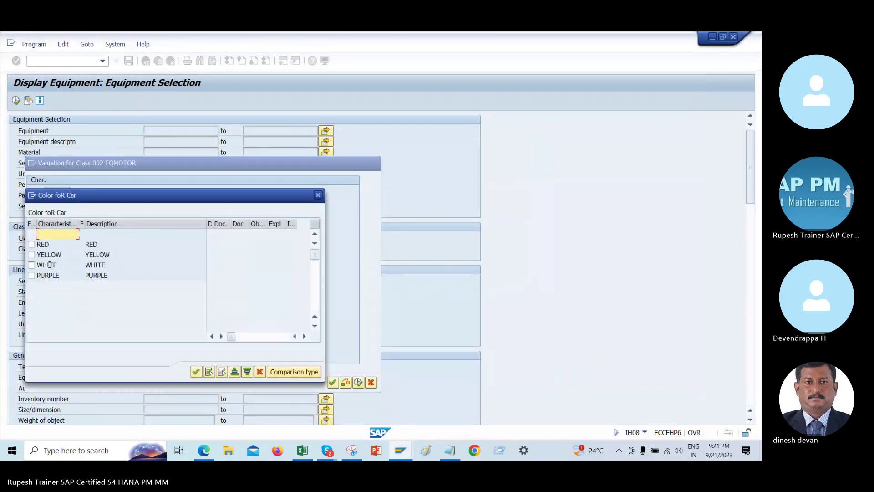
pyautogui.click(31, 264)
pyautogui.click(196, 371)
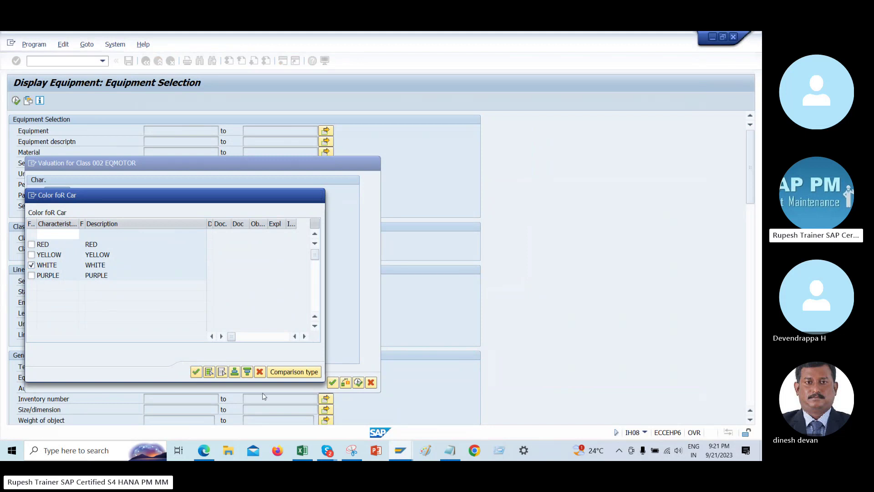
pyautogui.click(333, 382)
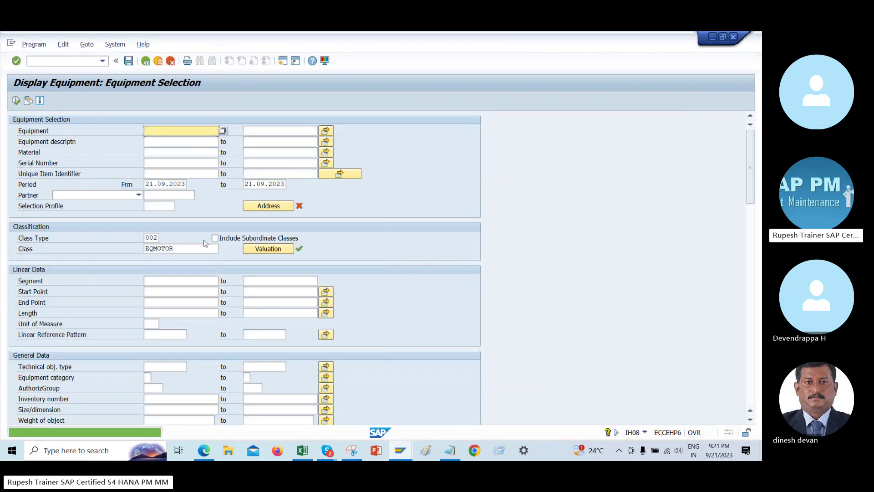
# Run the equipment selection and open the classification of the equipment to review its EQMOTOR characteristic values.
pyautogui.click(16, 101)
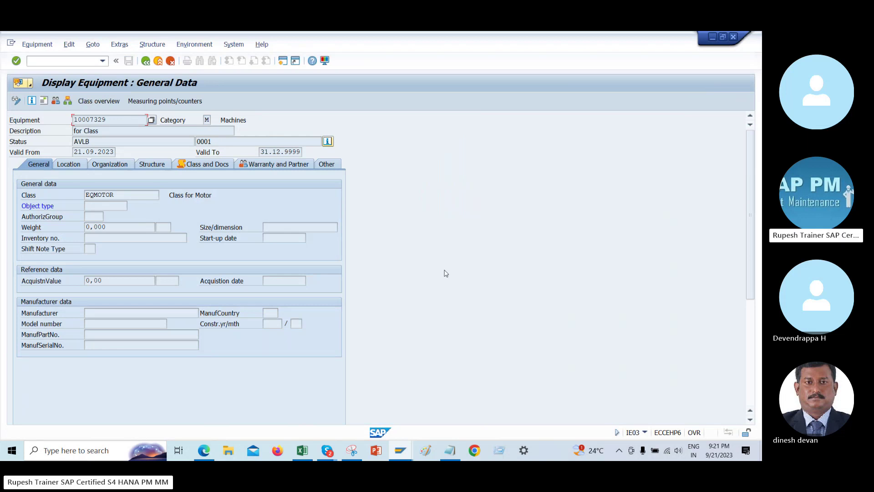
pyautogui.hotkey('shift', 'F7')
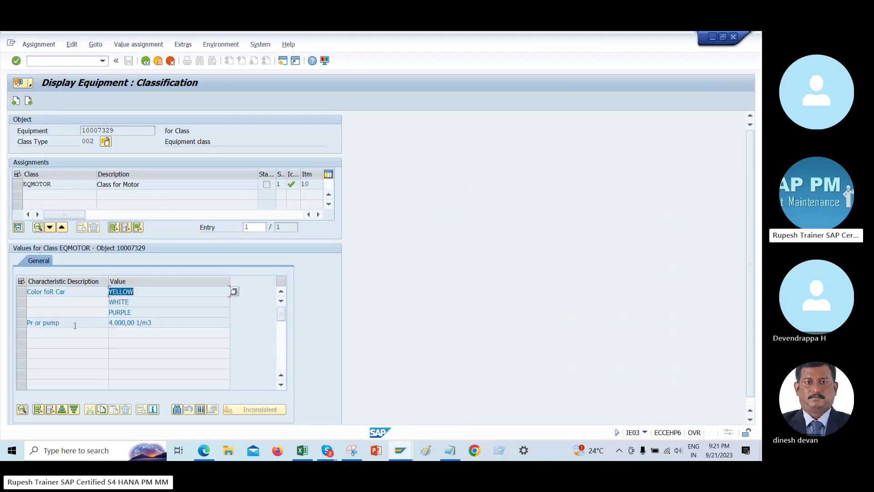
pyautogui.moveTo(75, 325); pyautogui.dragTo(2, 324)
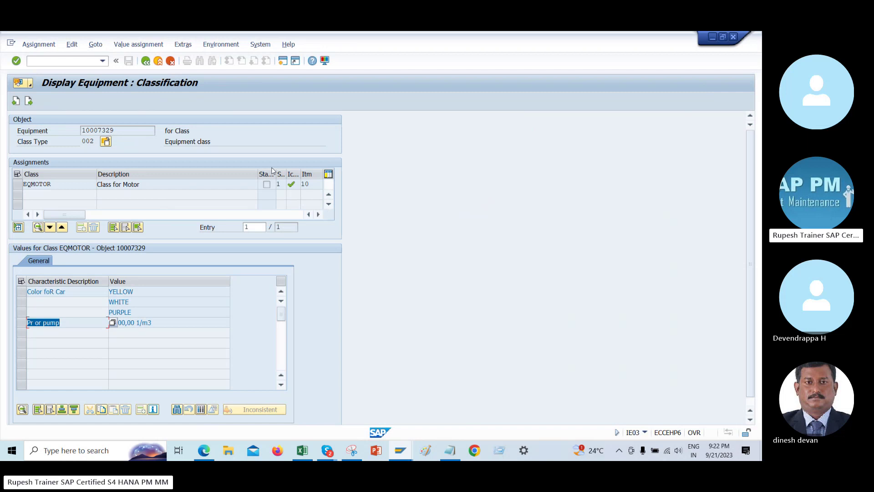
# Open a new session and start transaction SE16N for the general table display.
pyautogui.click(258, 44)
pyautogui.click(268, 57)
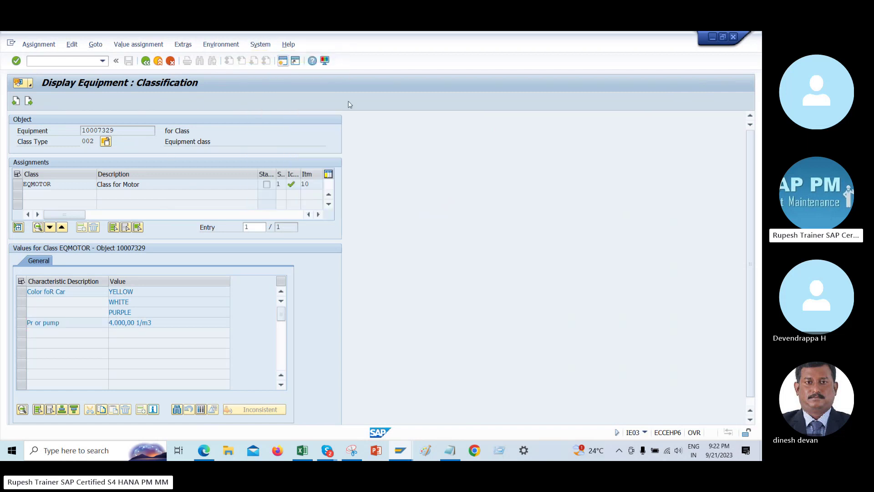
pyautogui.write('se1')
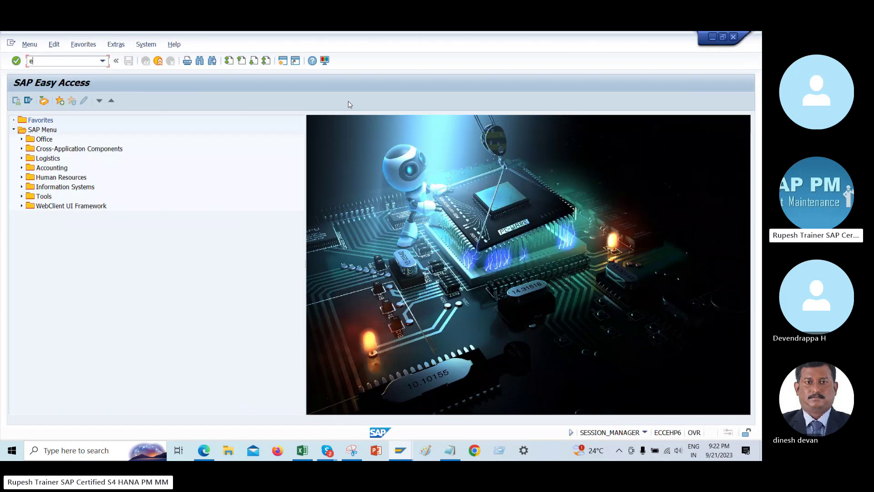
pyautogui.write('6n')
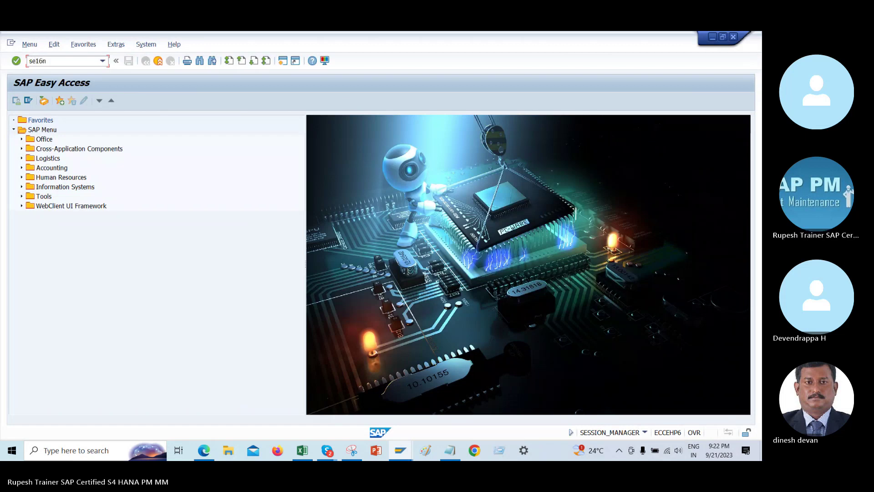
pyautogui.press('Return')
# Load the selection fields of table AUSP in the table display.
pyautogui.write('aufk')
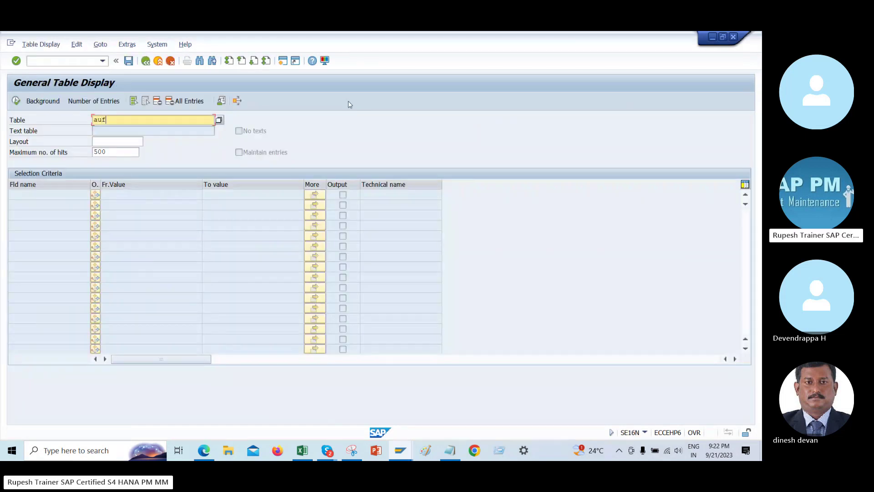
pyautogui.press('BackSpace')
pyautogui.press('BackSpace')
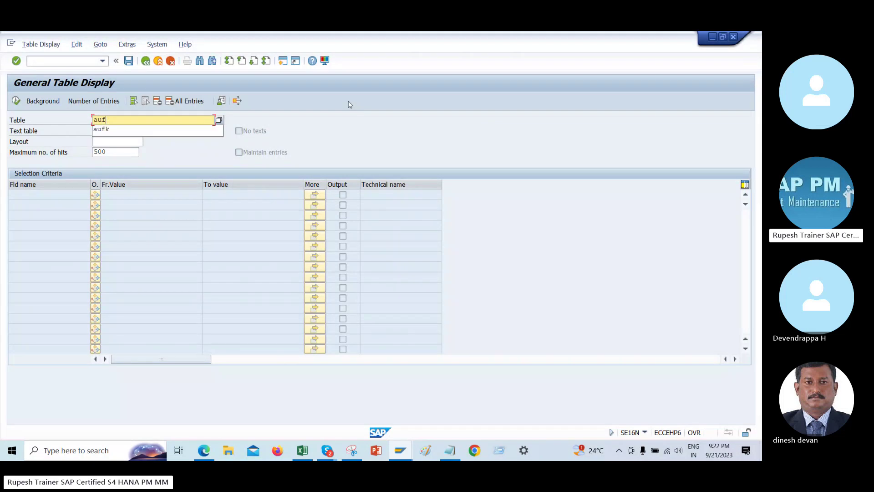
pyautogui.write('sp')
pyautogui.press('Return')
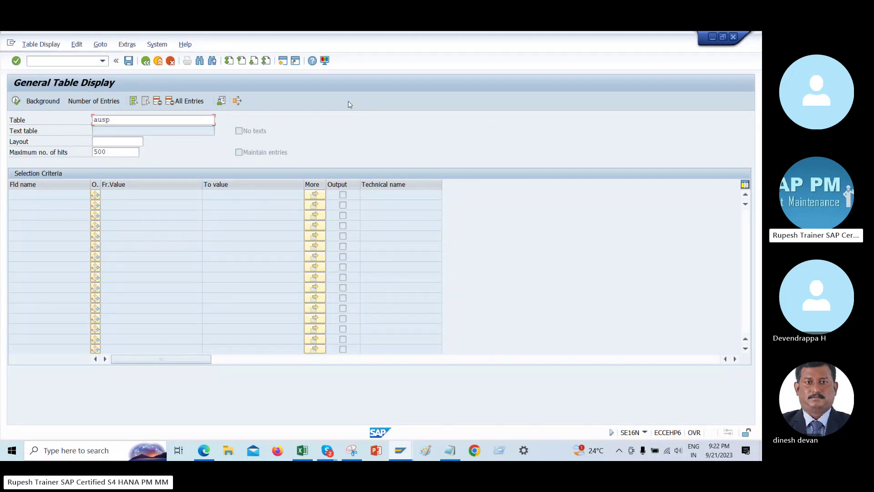
pyautogui.click(266, 119)
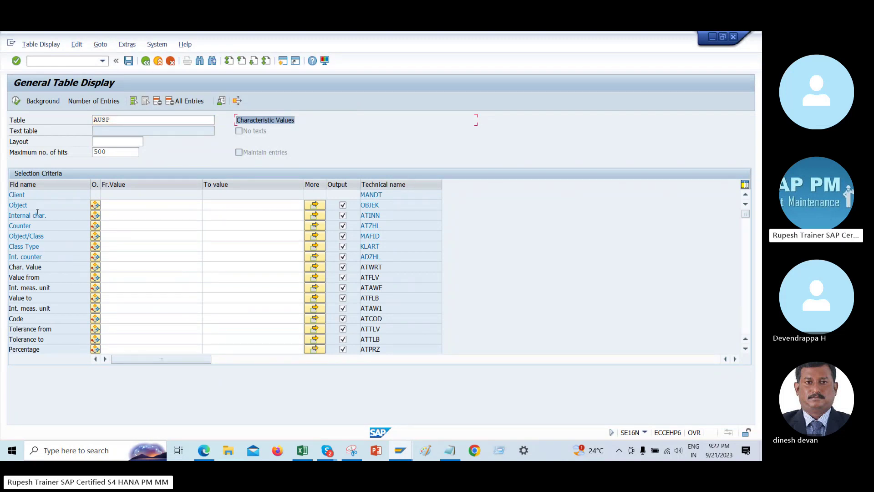
# Enter 21.09.2023 as the Valid From criterion and clear it again.
pyautogui.click(746, 313)
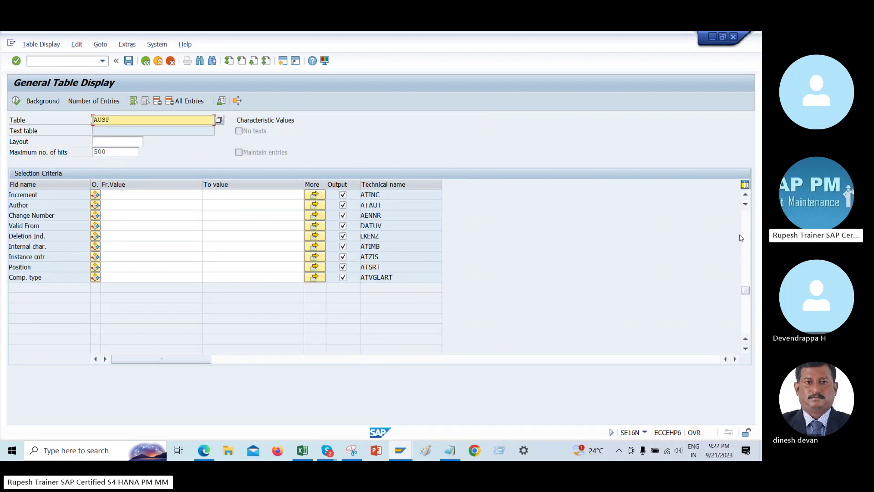
pyautogui.click(196, 227)
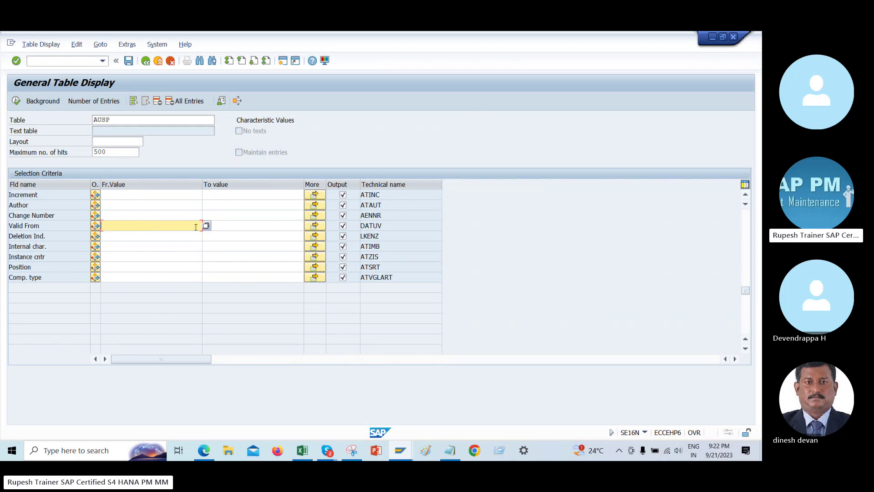
pyautogui.click(203, 226)
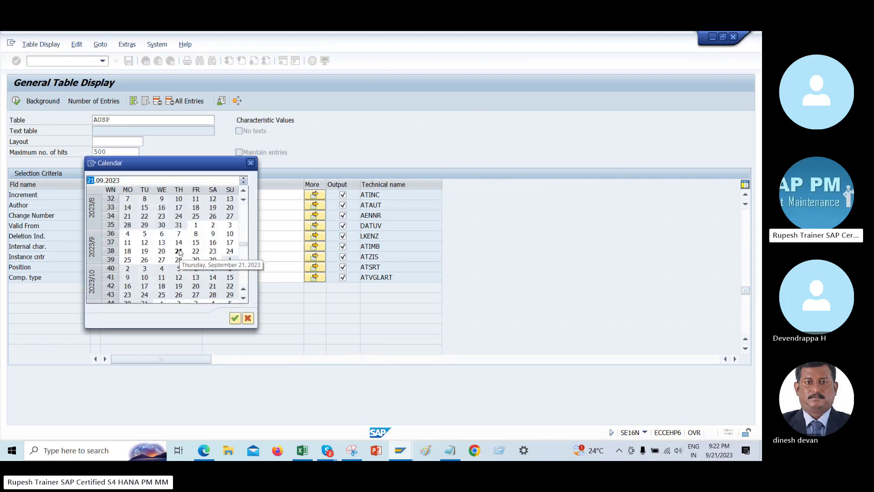
pyautogui.doubleClick(178, 251)
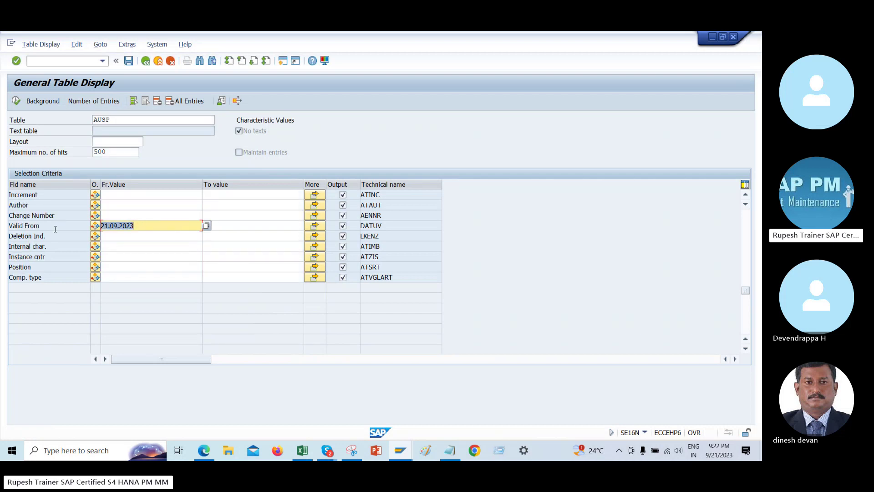
pyautogui.press('Delete')
# Review the AUSP selection fields from Object to Comp. type for a suitable filter criterion.
pyautogui.click(118, 204)
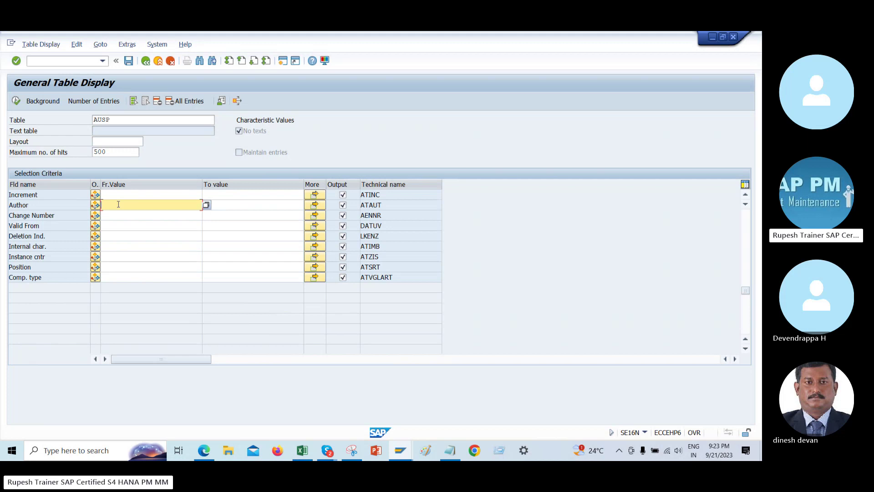
pyautogui.click(745, 225)
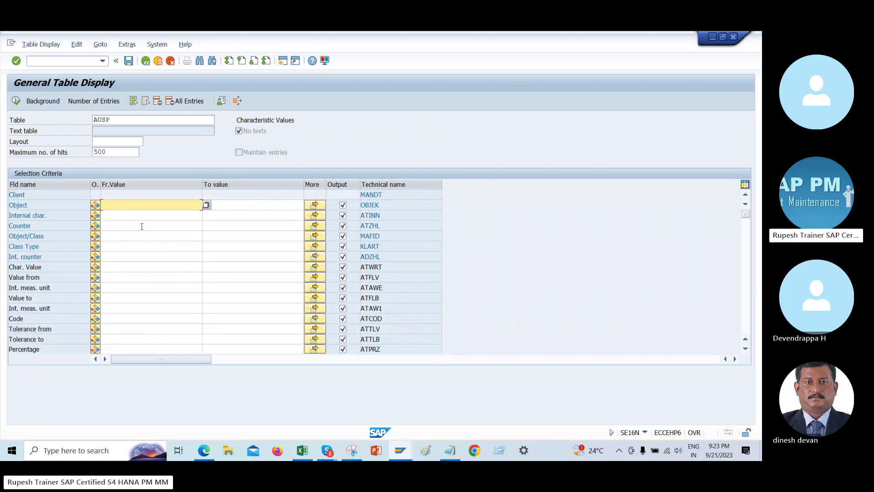
pyautogui.click(47, 277)
pyautogui.click(191, 276)
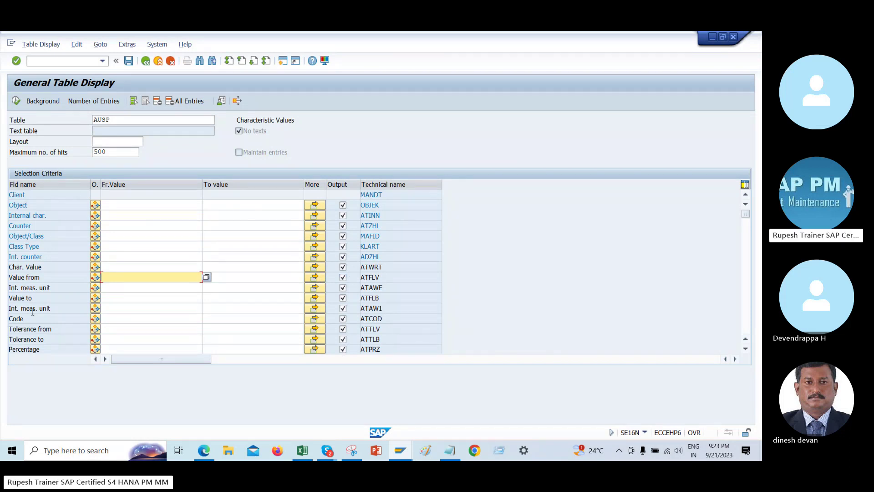
pyautogui.click(748, 265)
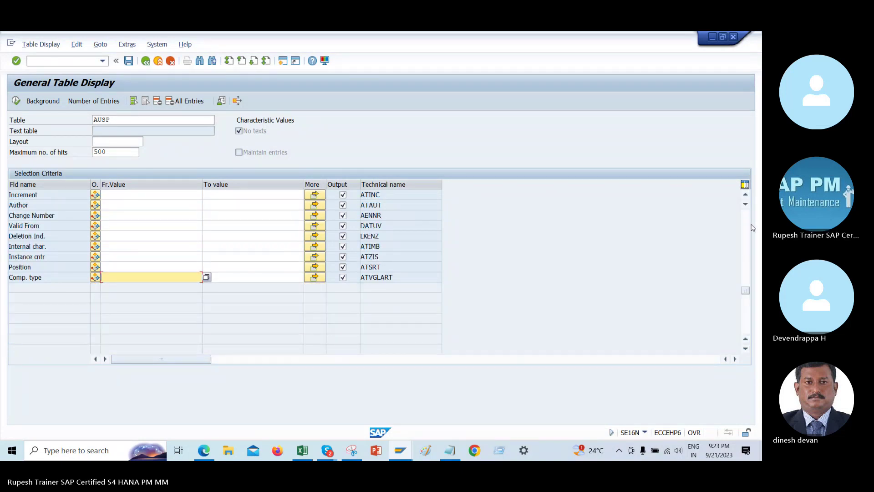
pyautogui.click(170, 204)
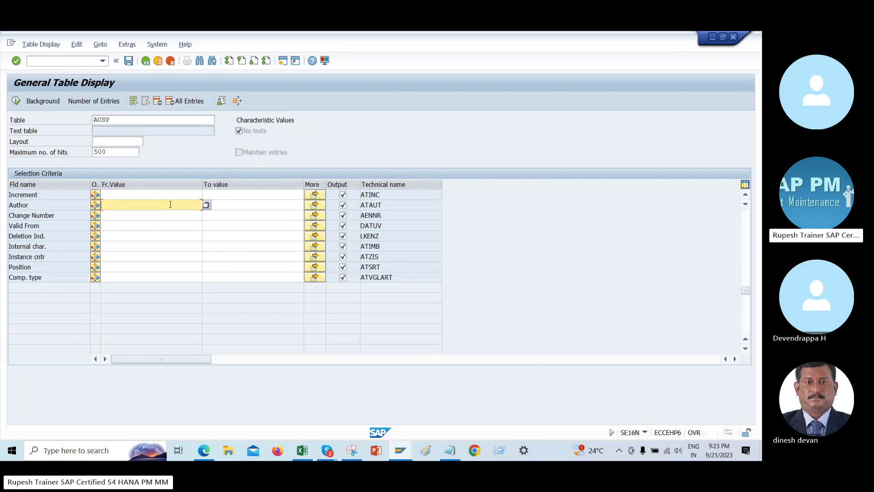
# Check the session's system information for the logged-on user and try an entry in the Author criterion.
pyautogui.click(644, 432)
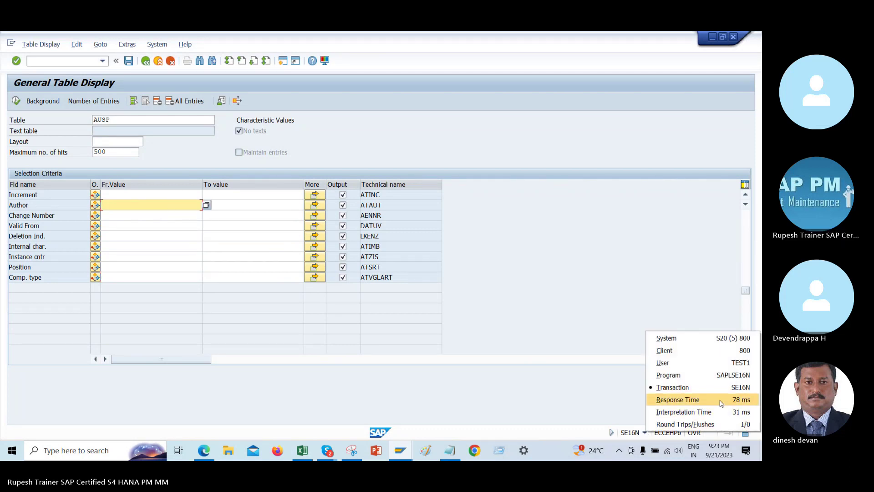
pyautogui.click(150, 198)
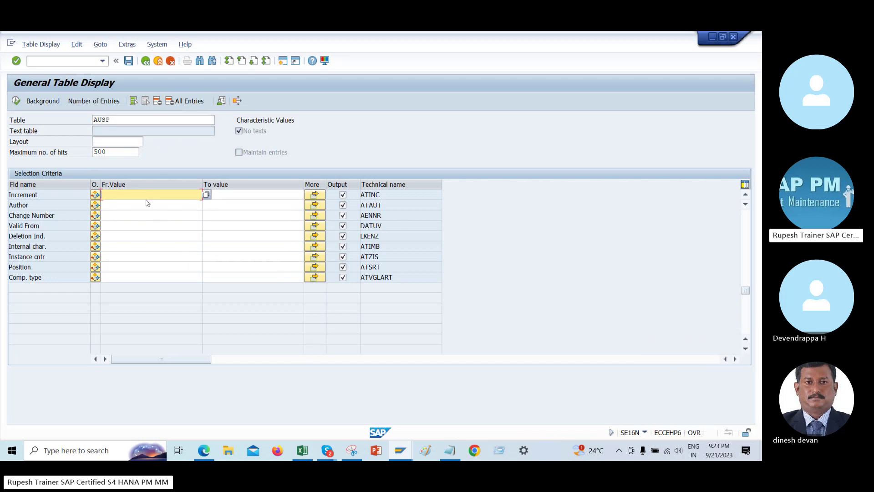
pyautogui.click(139, 207)
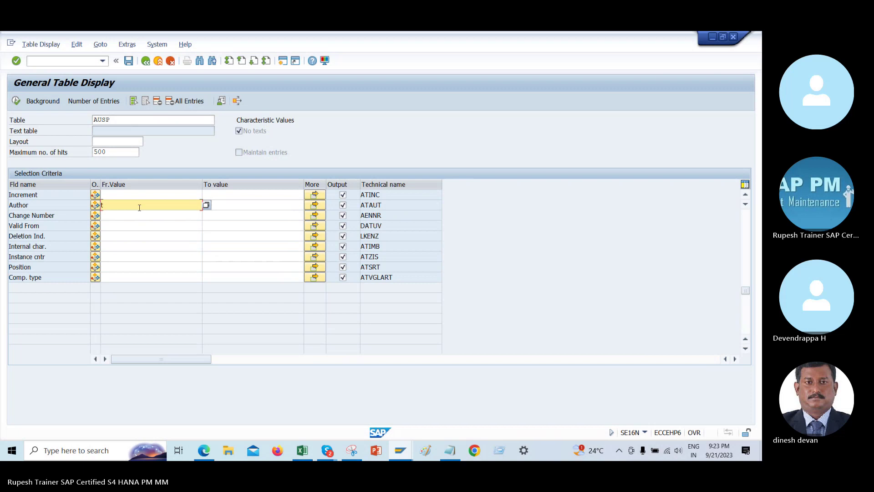
pyautogui.press('BackSpace')
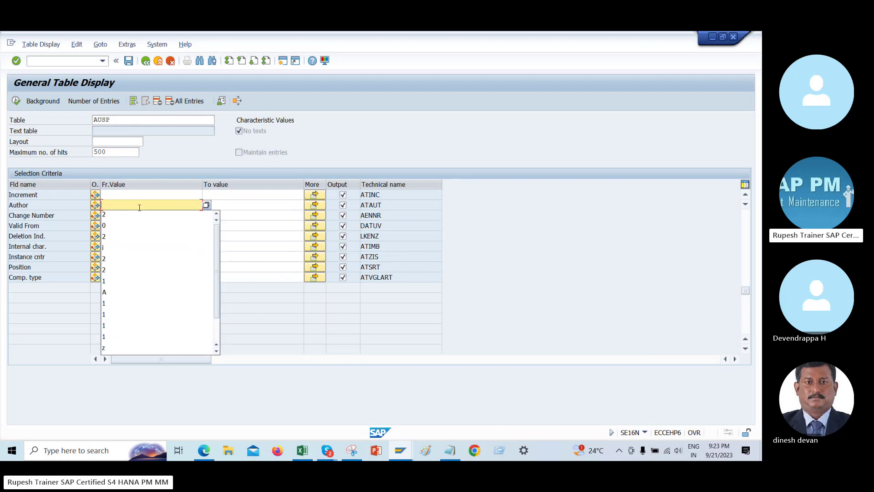
pyautogui.click(384, 332)
# Review the Class Type and Value from fields, check the EQMOTOR values in the equipment classification session, and return to the AUSP selection.
pyautogui.scroll(5, 749, 234)
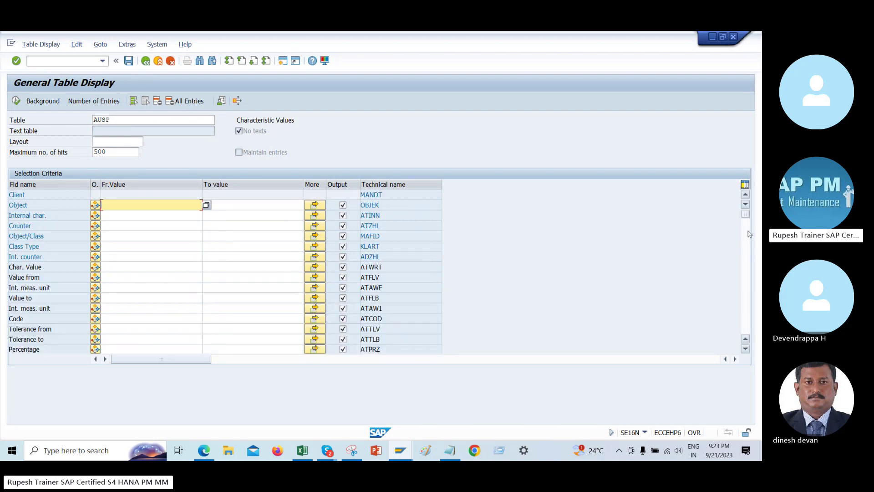
pyautogui.click(41, 246)
pyautogui.click(131, 248)
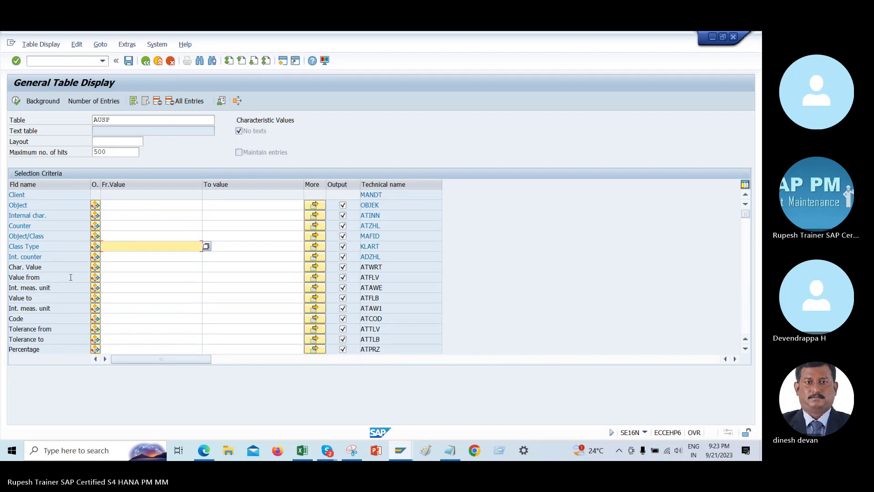
pyautogui.click(200, 278)
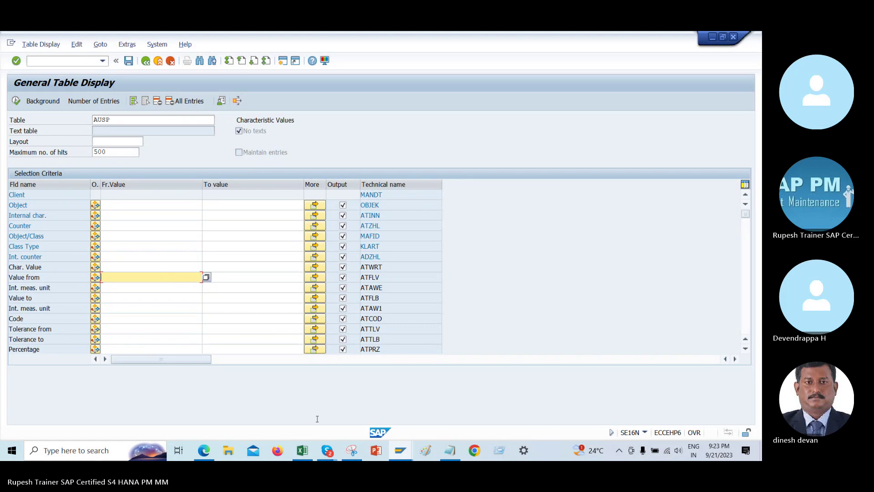
pyautogui.click(400, 450)
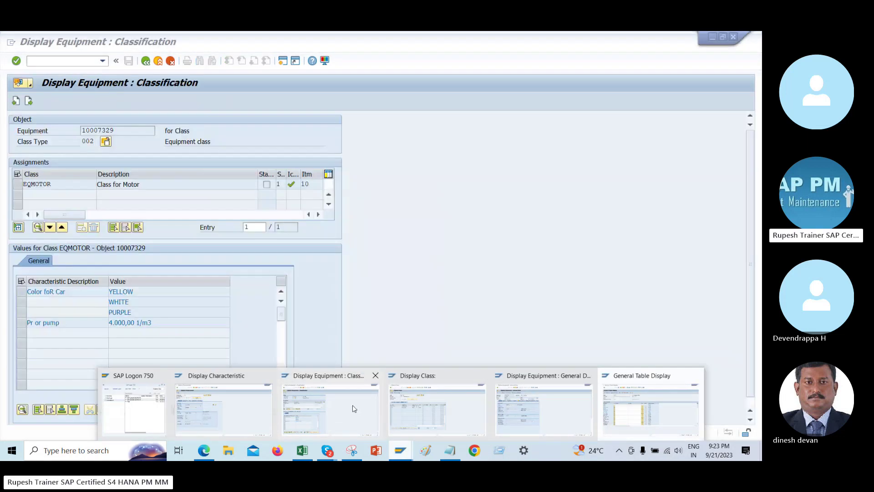
pyautogui.click(353, 408)
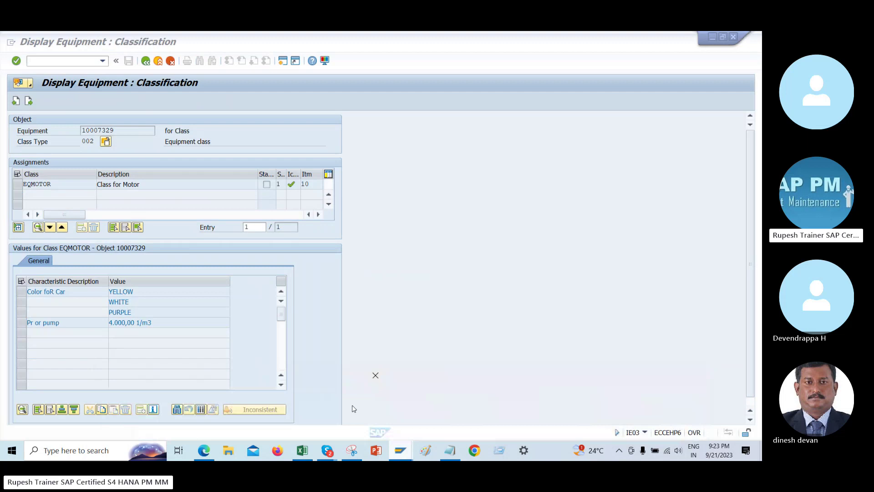
pyautogui.click(96, 296)
pyautogui.hotkey('alt', 'Tab')
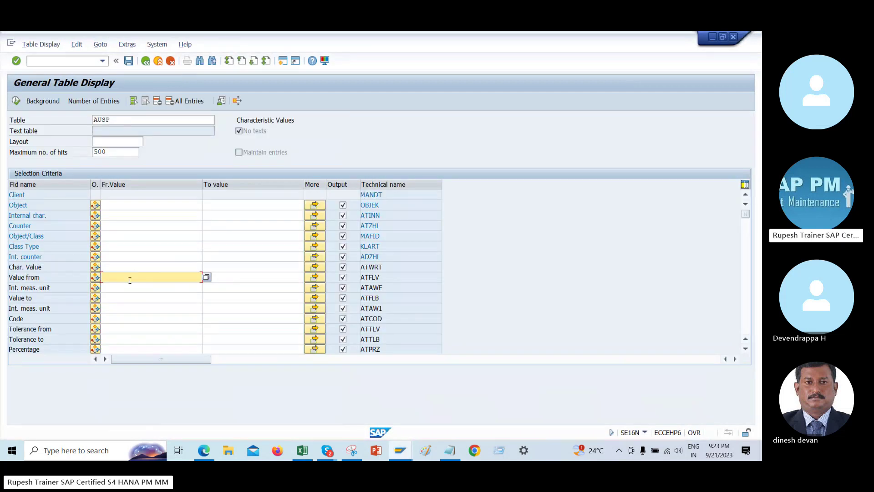
# Try to count the AUSP entries with YELLOW as Value from, then clear the criterion and count without it.
pyautogui.write('YELLOW')
pyautogui.click(106, 102)
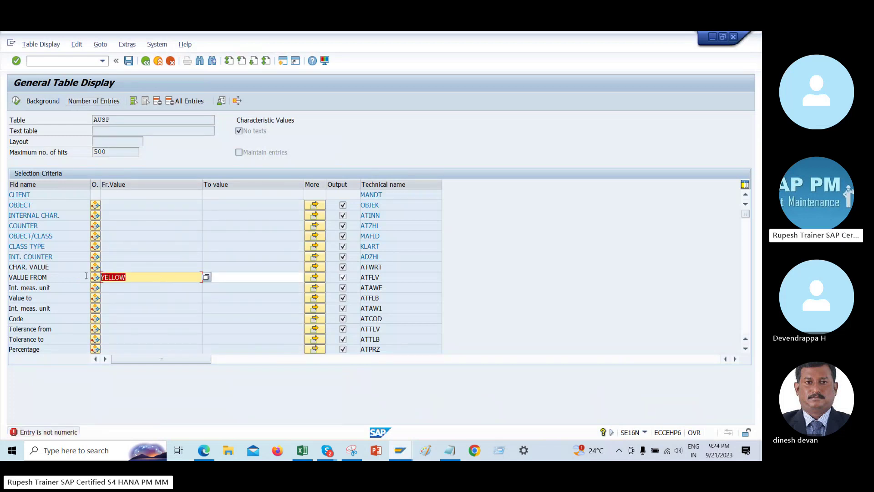
pyautogui.press('BackSpace')
pyautogui.press('Return')
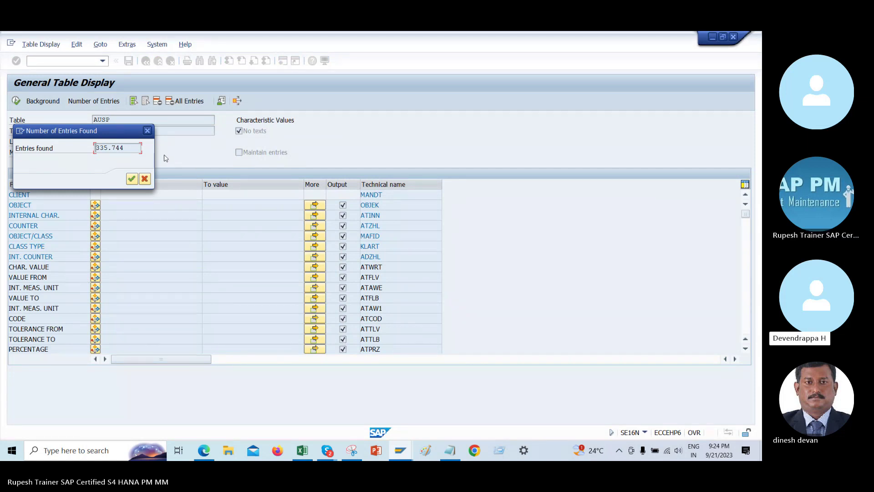
pyautogui.click(147, 131)
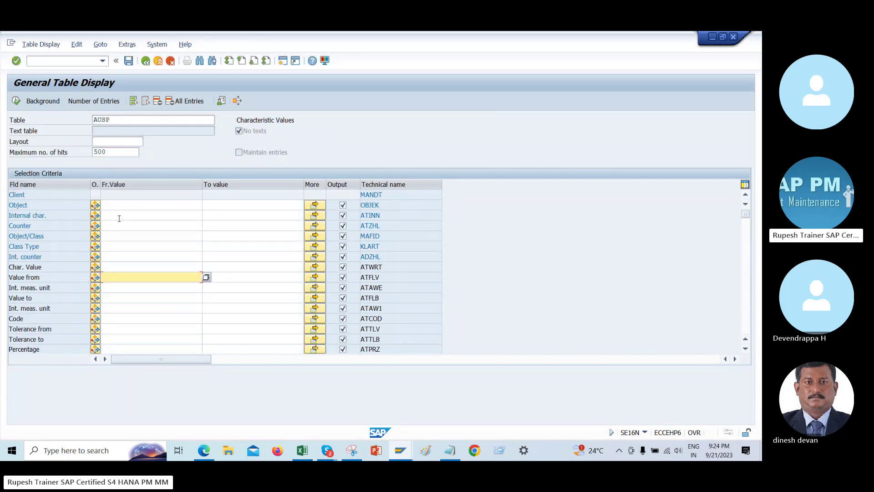
# Set the Class Type criterion to 002 and check the number of matching AUSP entries.
pyautogui.click(112, 246)
pyautogui.write('002')
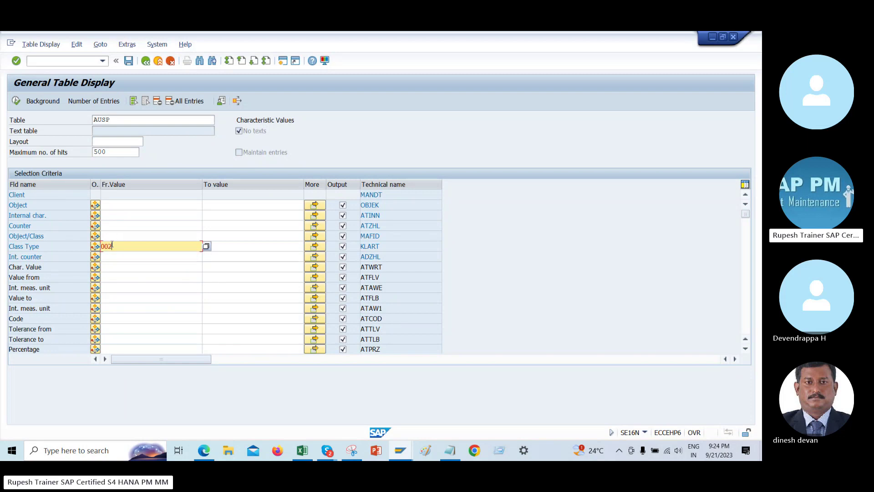
pyautogui.click(101, 101)
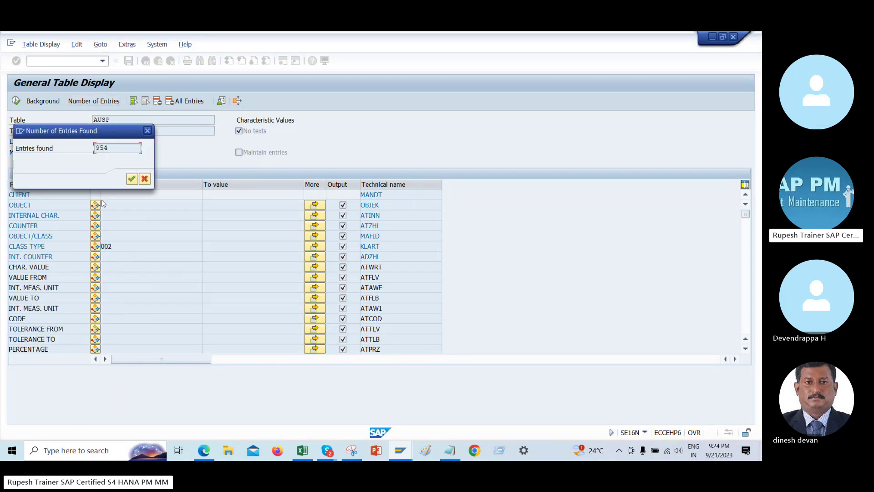
pyautogui.click(132, 179)
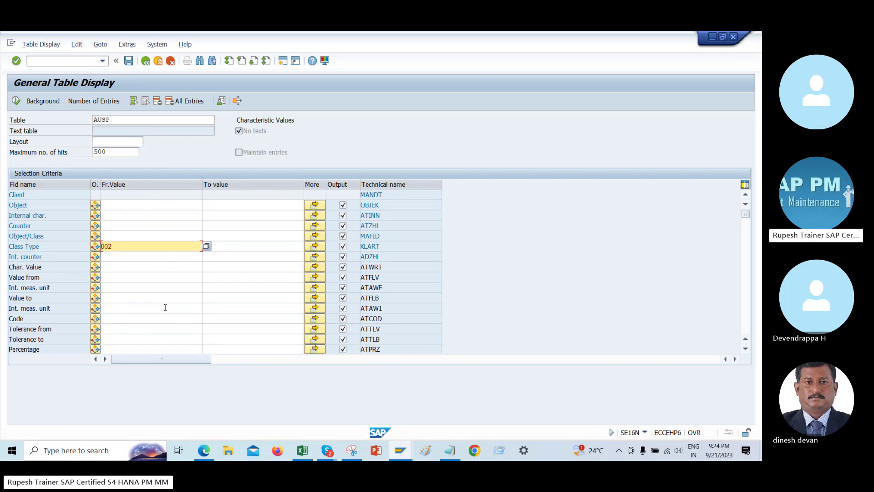
# Display the AUSP entries for the entered class type and examine one C200 entry's details and the remaining columns.
pyautogui.click(16, 101)
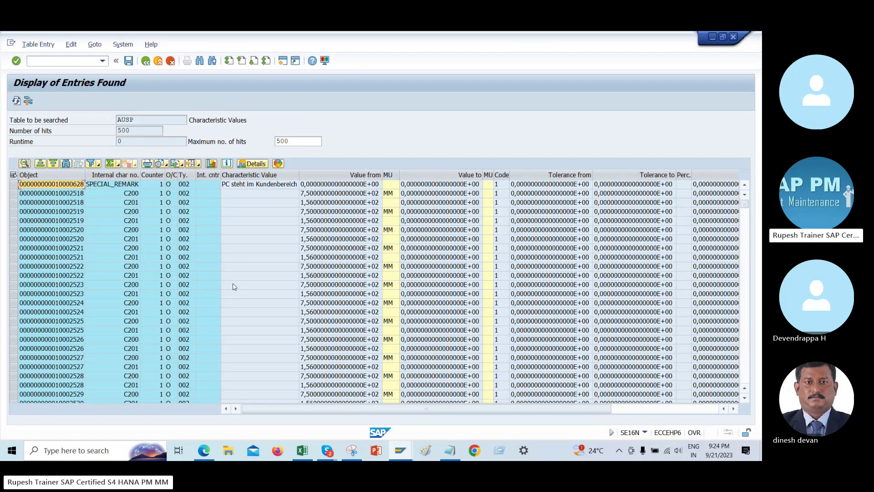
pyautogui.doubleClick(232, 286)
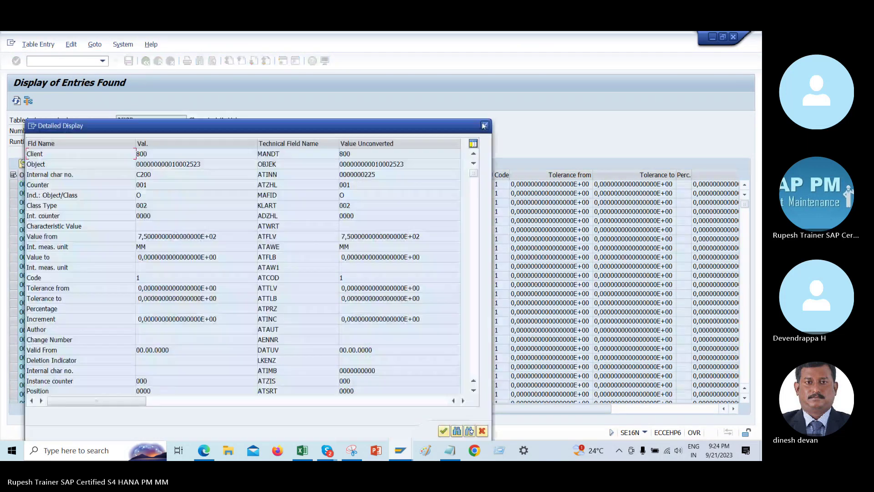
pyautogui.press('Escape')
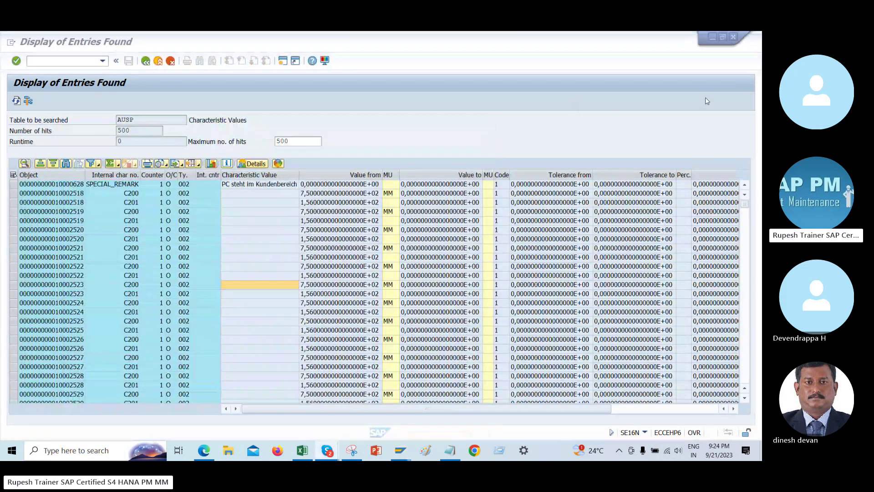
pyautogui.click(642, 412)
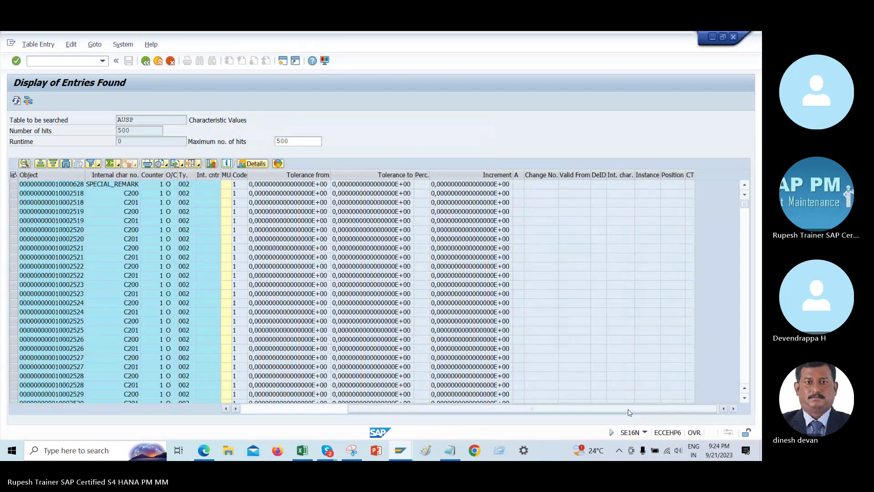
# Switch to File Explorer, go to the Stu folder and open the PDF file Tables (1).
pyautogui.rightClick(228, 450)
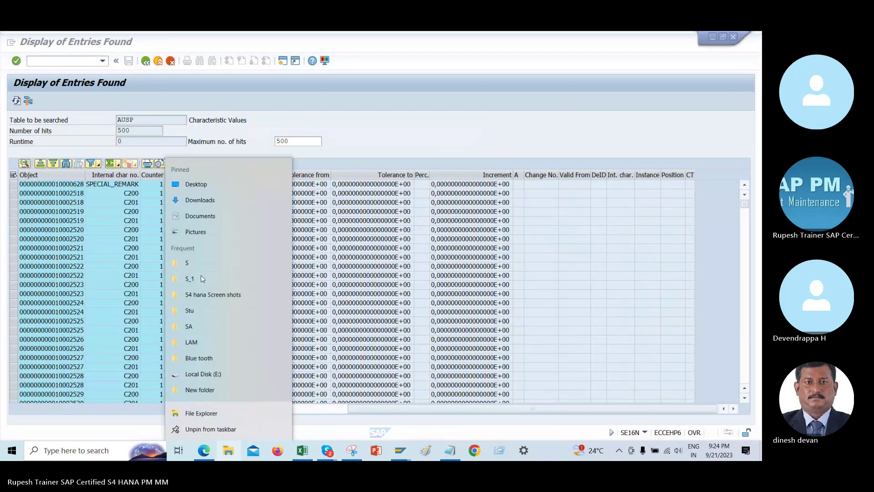
pyautogui.click(196, 266)
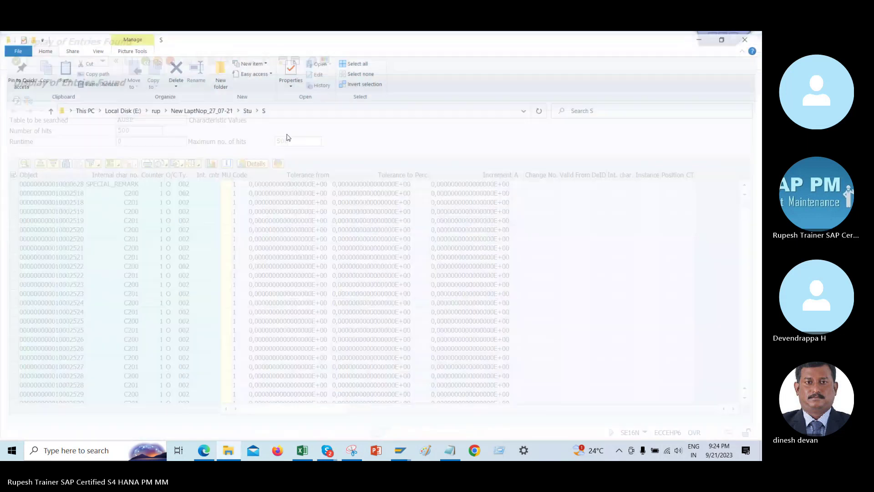
pyautogui.click(246, 109)
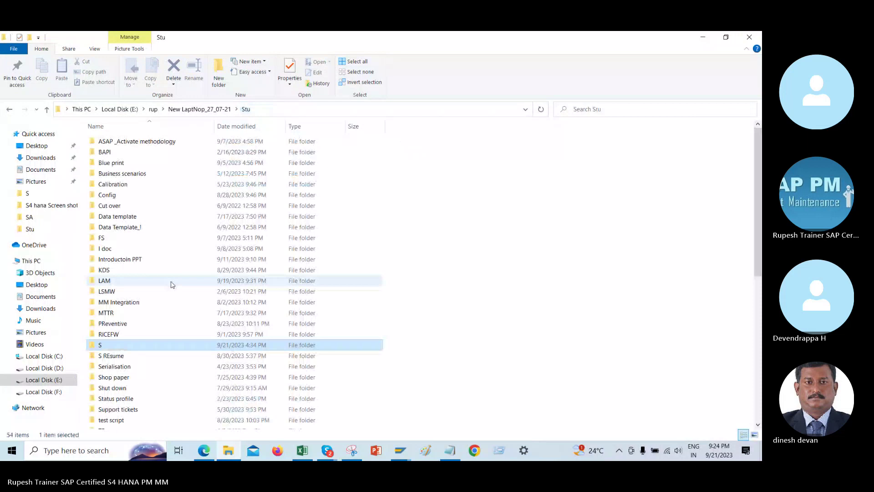
pyautogui.click(130, 313)
pyautogui.write('tr')
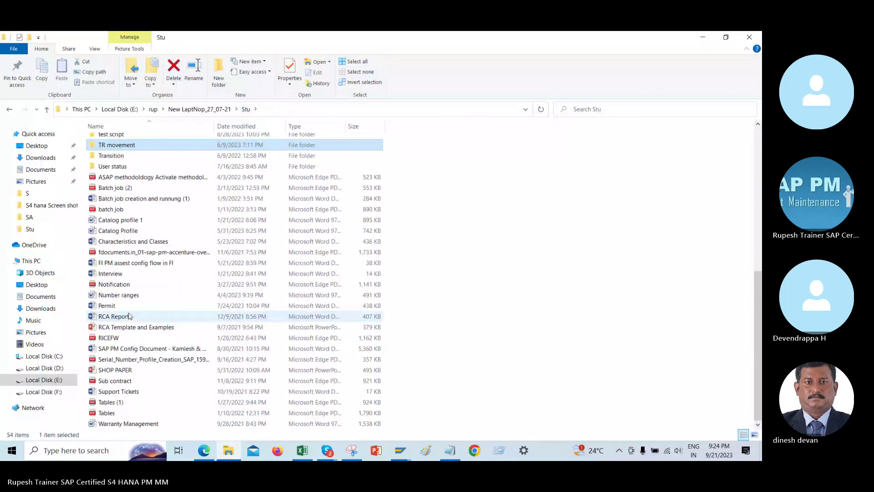
pyautogui.write('a')
pyautogui.click(113, 405)
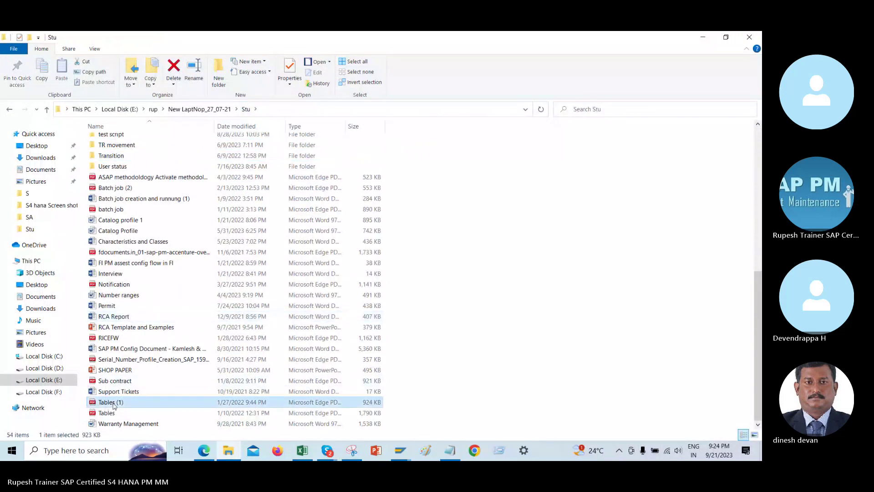
pyautogui.doubleClick(113, 404)
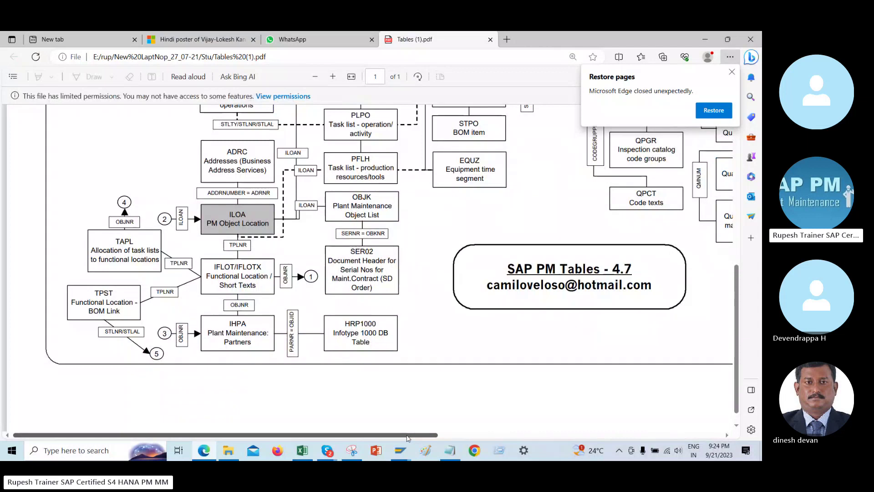
# Examine the SAP PM Tables diagram for the relationships between tables such as AUSP, EQUI and AUFK.
pyautogui.moveTo(408, 438); pyautogui.dragTo(582, 436)
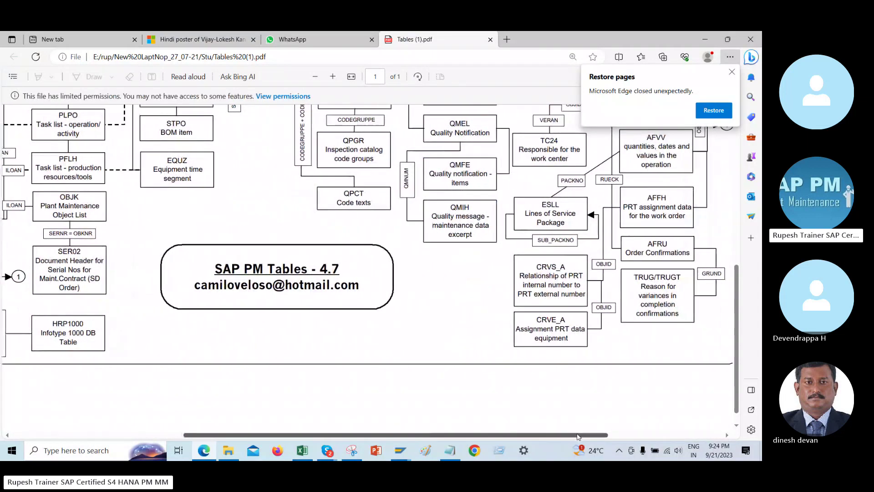
pyautogui.moveTo(215, 269); pyautogui.dragTo(391, 238)
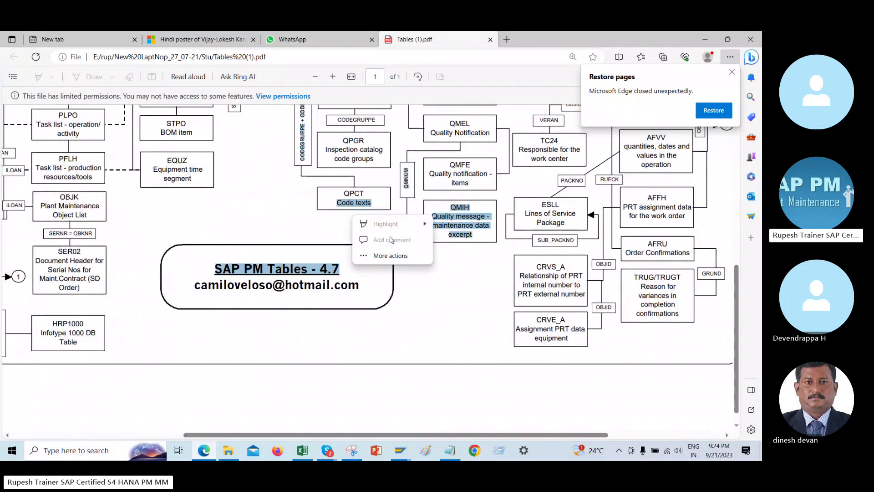
pyautogui.scroll(5, 458, 289)
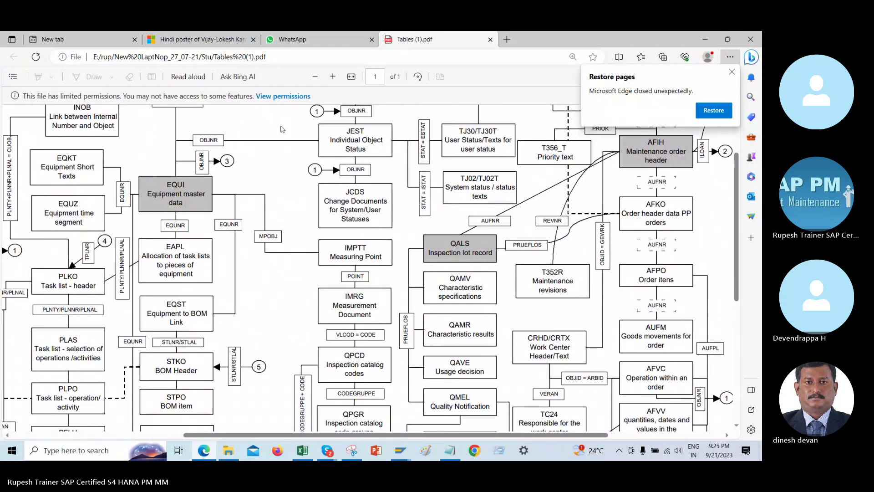
pyautogui.scroll(2, 557, 162)
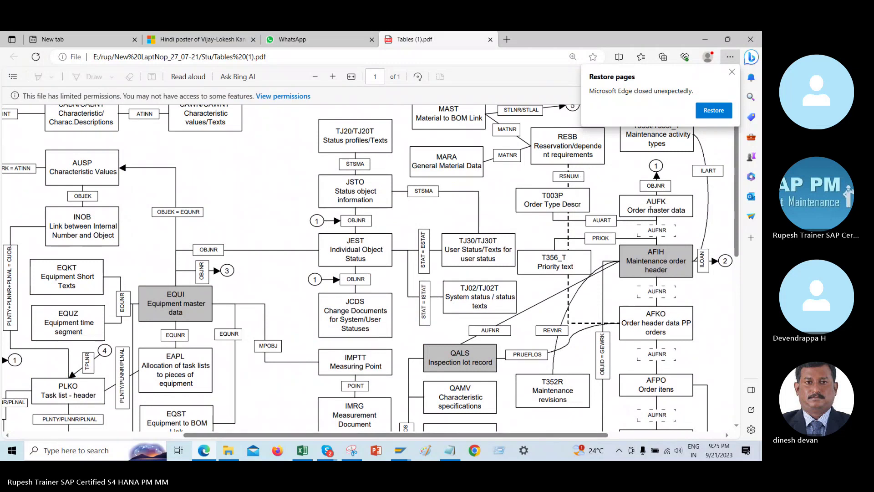
# Examine the classification tables KLAH, KSML, CABN, CAWN and AUSP in the diagram and the fields that link them.
pyautogui.scroll(1, 647, 209)
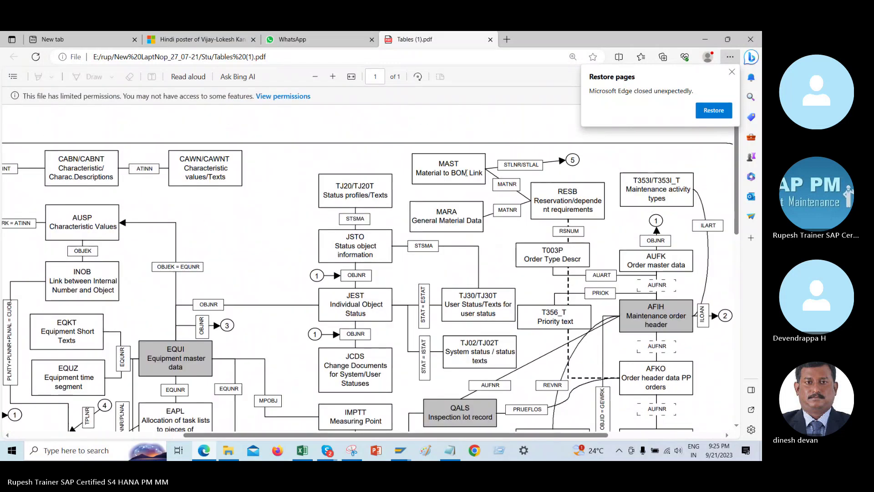
pyautogui.doubleClick(72, 168)
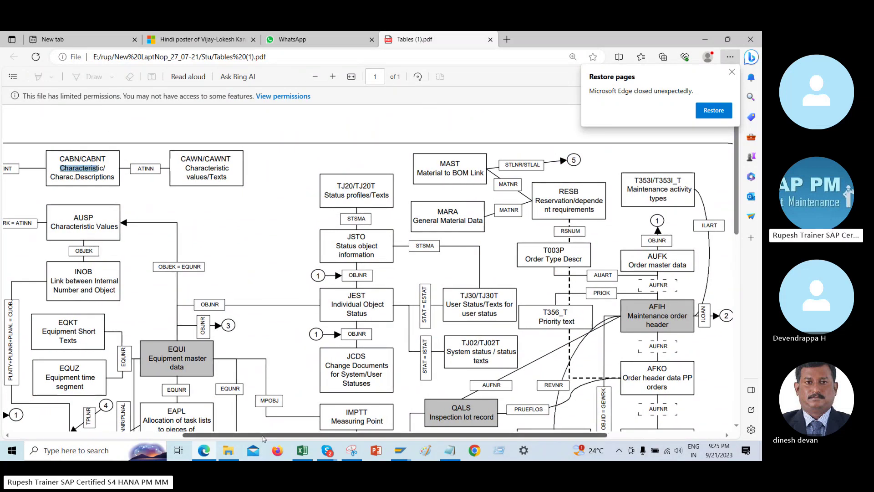
pyautogui.moveTo(267, 435); pyautogui.dragTo(176, 437)
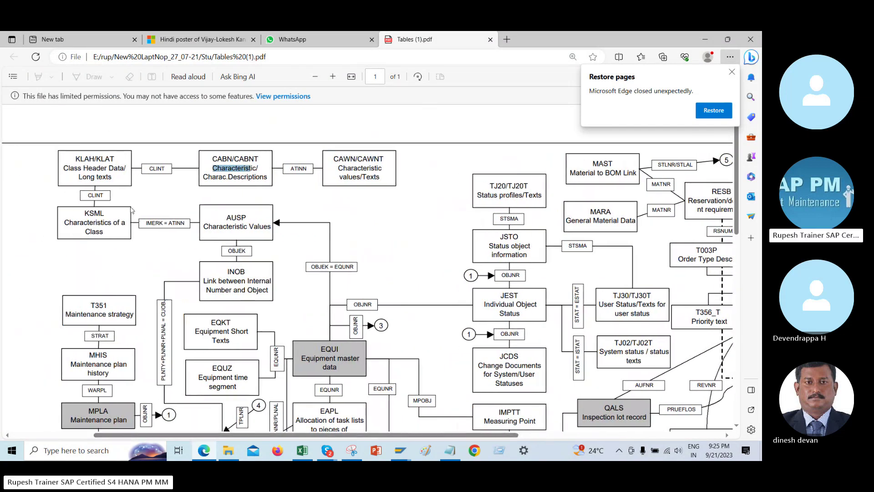
pyautogui.click(115, 224)
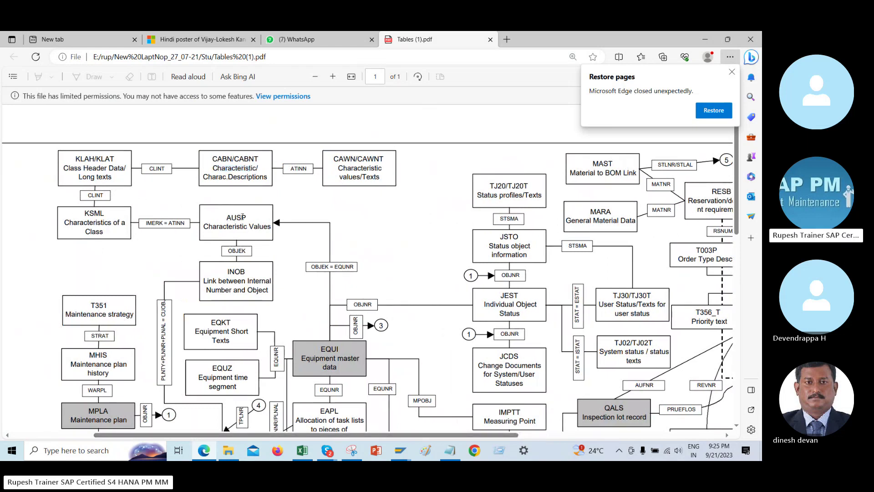
pyautogui.moveTo(243, 217); pyautogui.dragTo(144, 251)
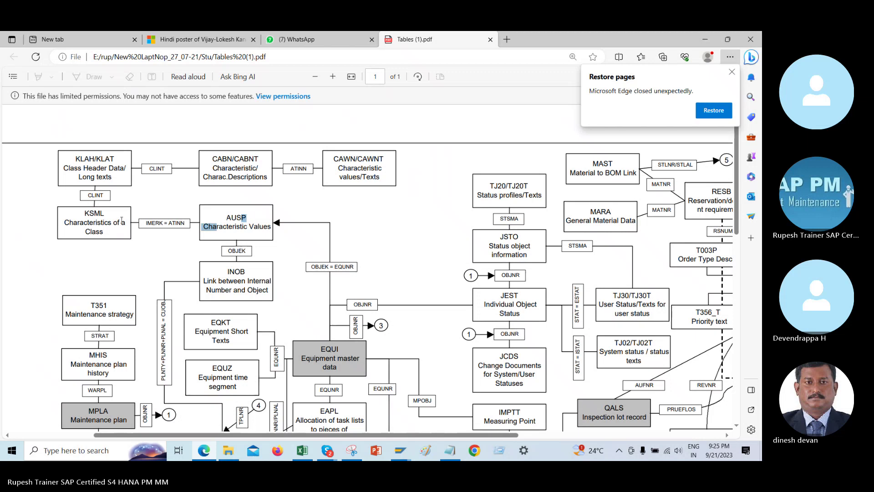
pyautogui.moveTo(100, 213); pyautogui.dragTo(72, 216)
pyautogui.click(74, 215)
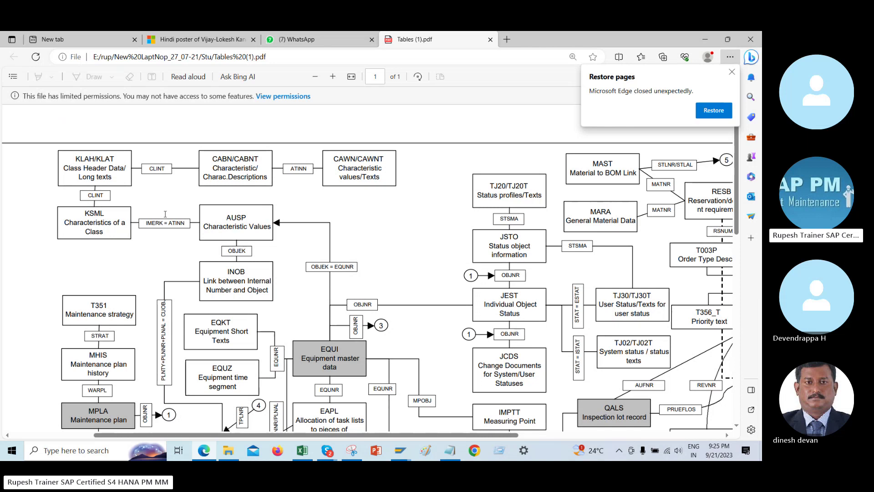
# Switch to SAP, load table KSML in General Table Display and look through its list of selection fields.
pyautogui.hotkey('alt', 'Tab')
pyautogui.hotkey('alt', 'Tab')
pyautogui.hotkey('alt', 'Tab')
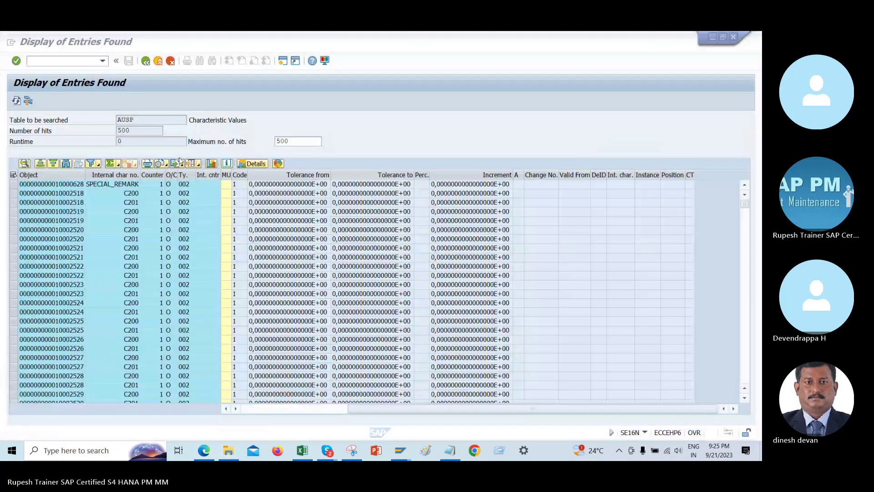
pyautogui.press('F3')
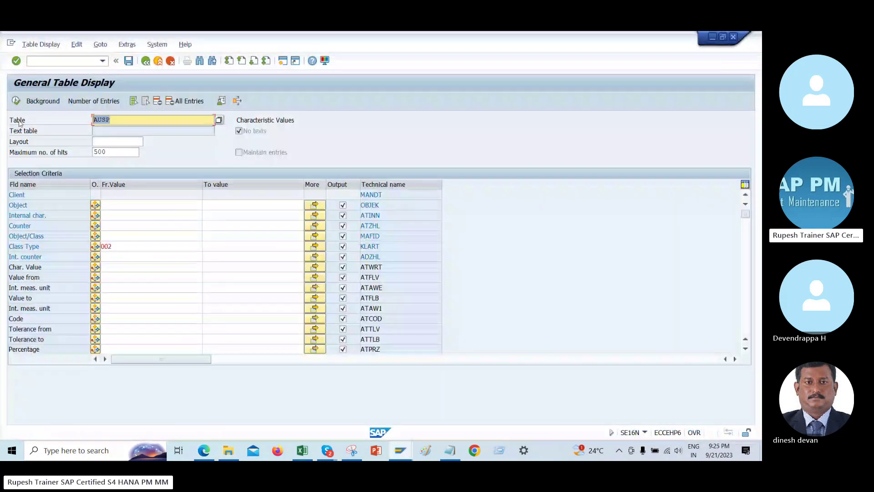
pyautogui.write('ksml')
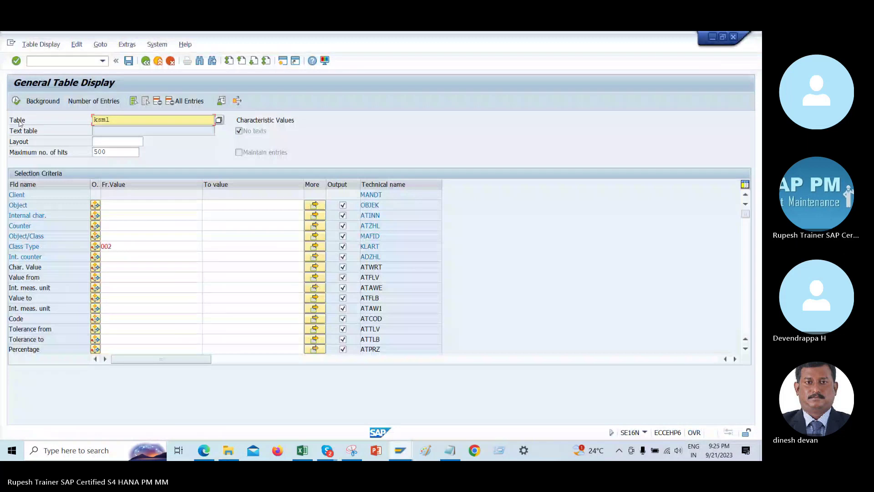
pyautogui.press('Return')
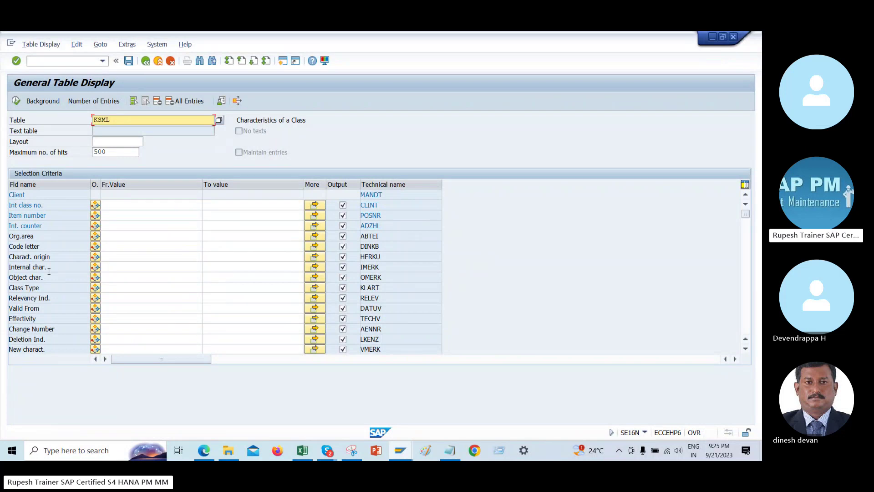
pyautogui.moveTo(51, 351); pyautogui.dragTo(2, 352)
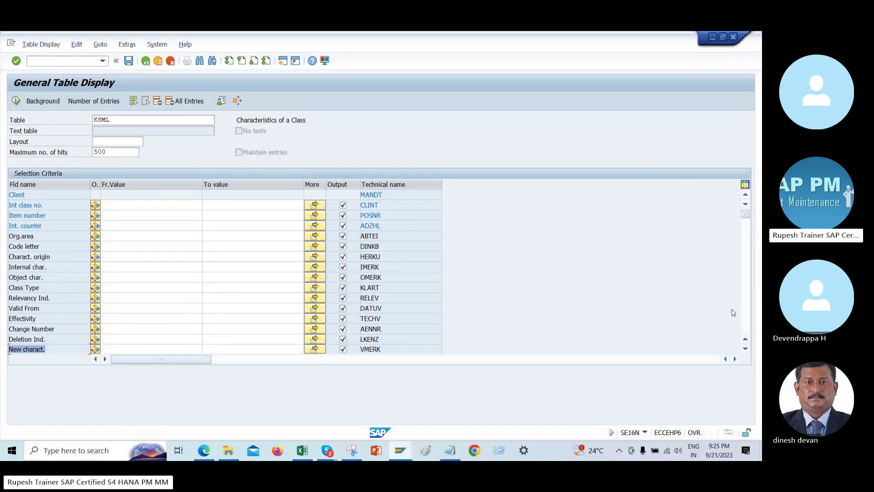
pyautogui.click(746, 309)
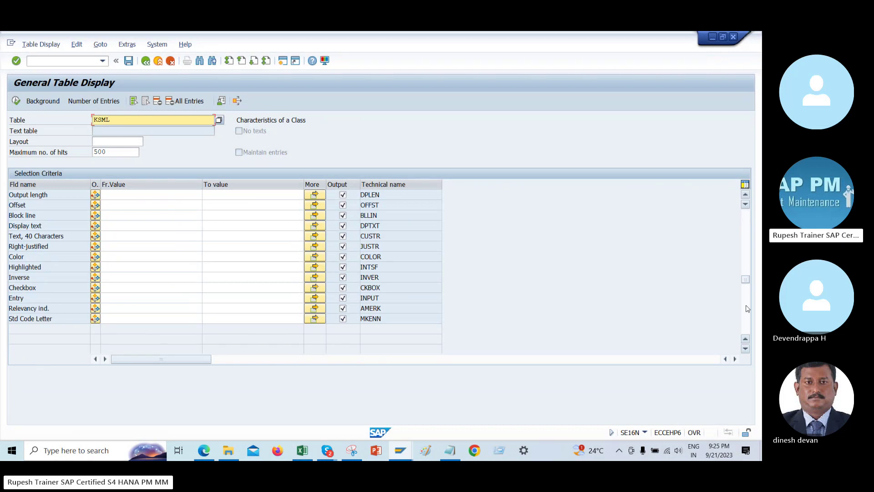
# Switch to Edge and search the web in a new tab for "SAP PM table to get characteristics with created date".
pyautogui.click(205, 450)
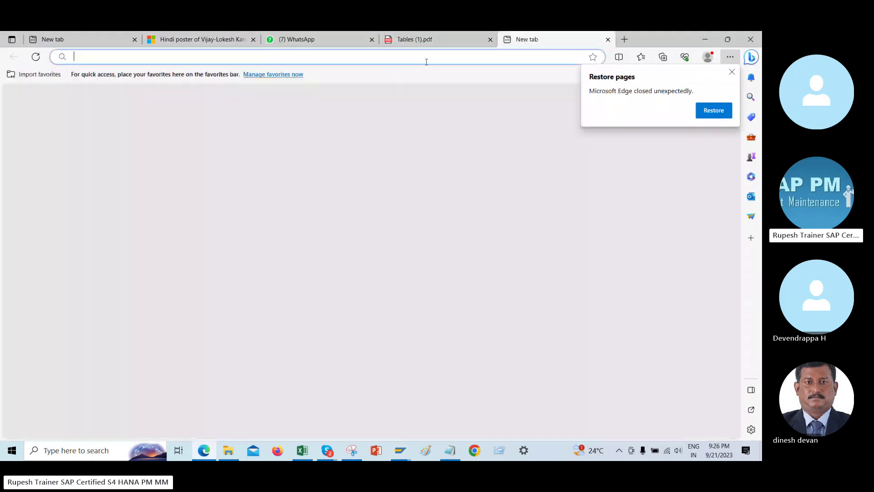
pyautogui.click(426, 61)
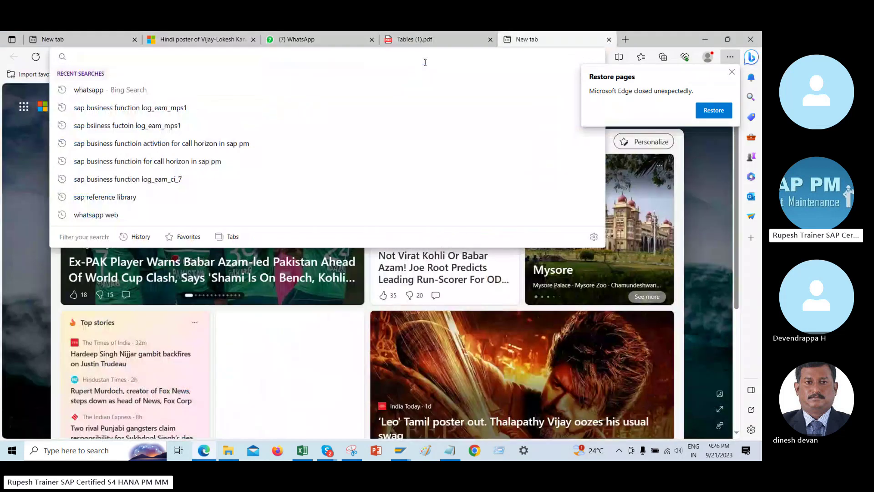
pyautogui.write('SAP P')
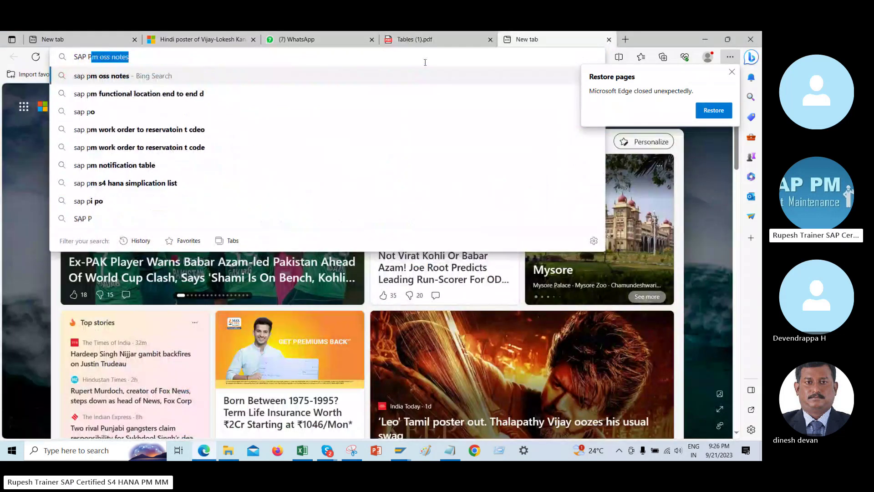
pyautogui.write('M tvl')
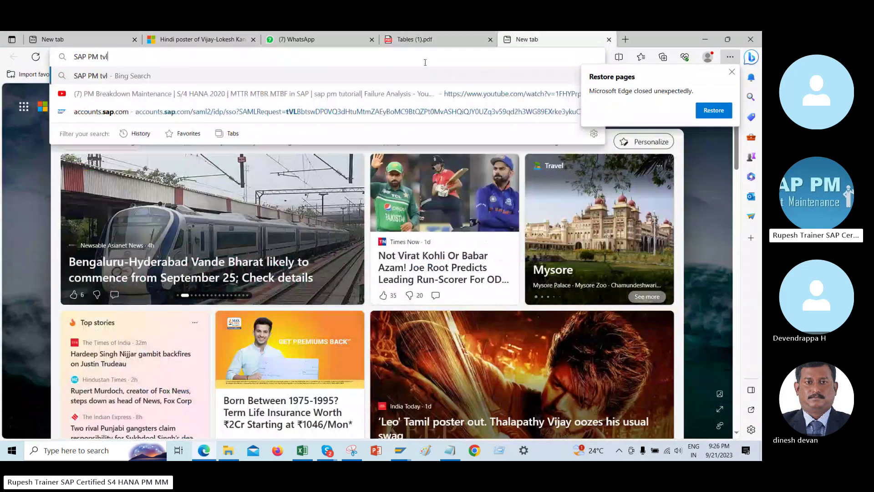
pyautogui.press('BackSpace')
pyautogui.press('BackSpace')
pyautogui.write('abl')
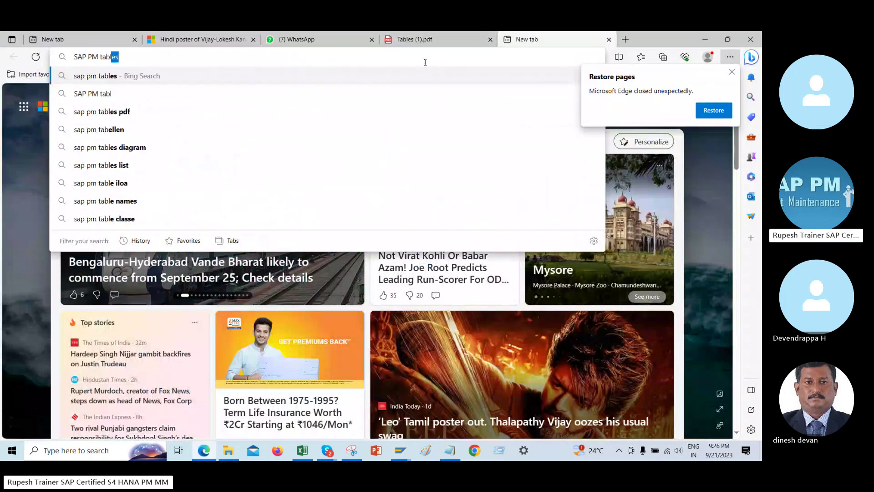
pyautogui.write('e to')
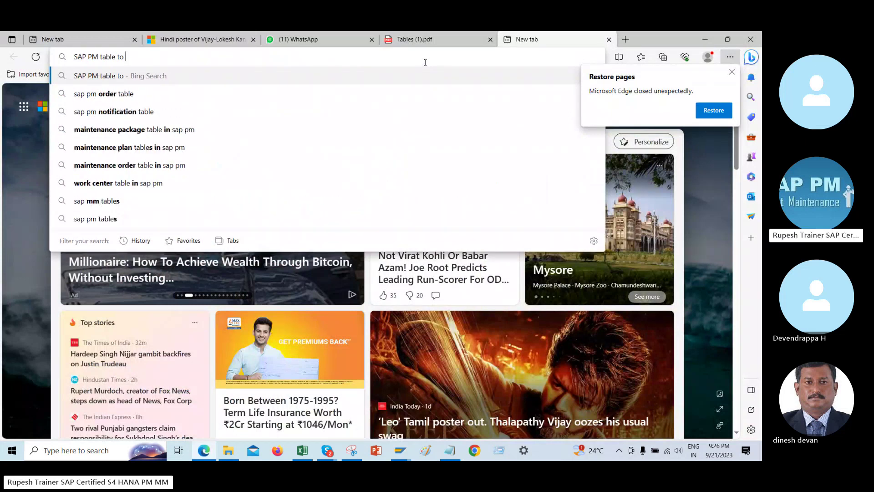
pyautogui.write('get charactr')
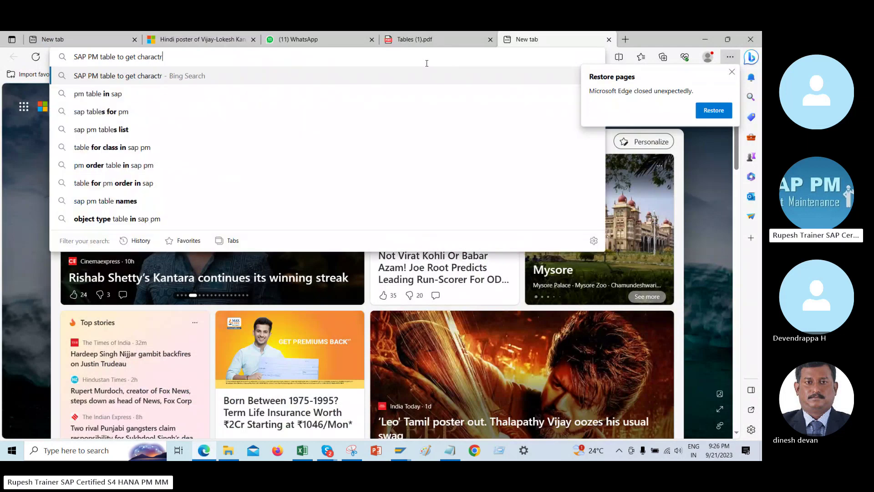
pyautogui.press('BackSpace')
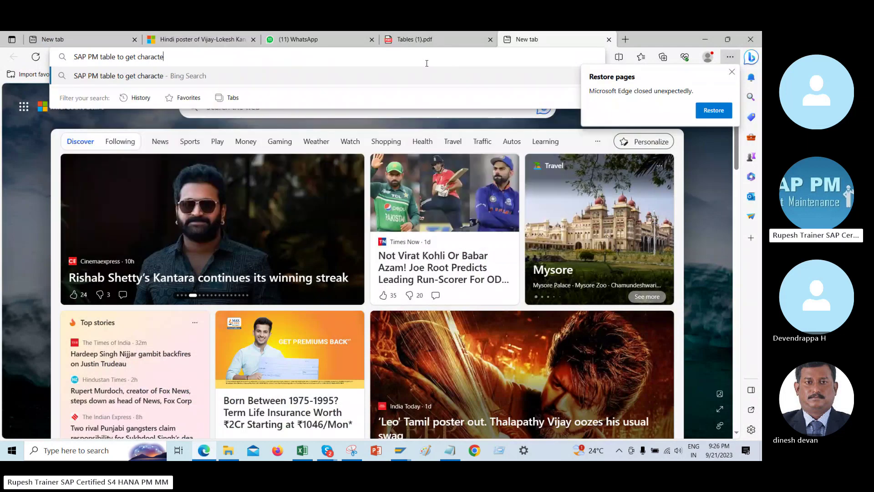
pyautogui.write('eristice')
pyautogui.press('BackSpace')
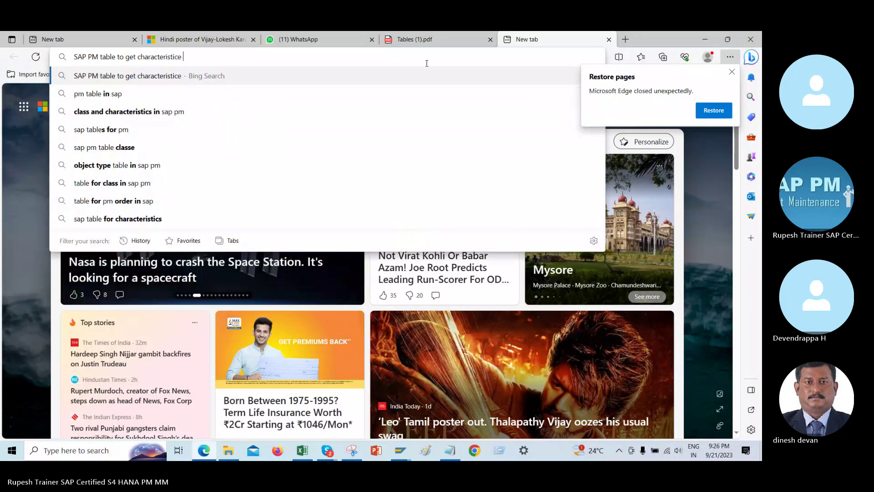
pyautogui.write('s wrh')
pyautogui.press('BackSpace')
pyautogui.press('BackSpace')
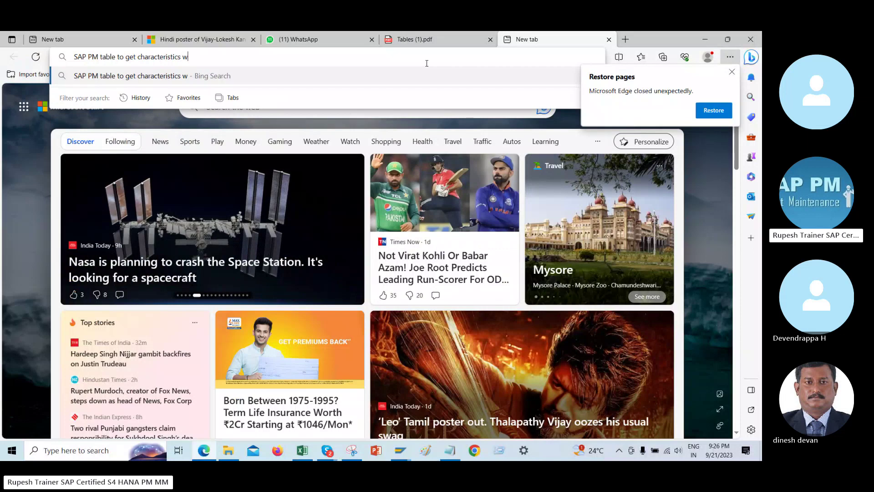
pyautogui.write('ith')
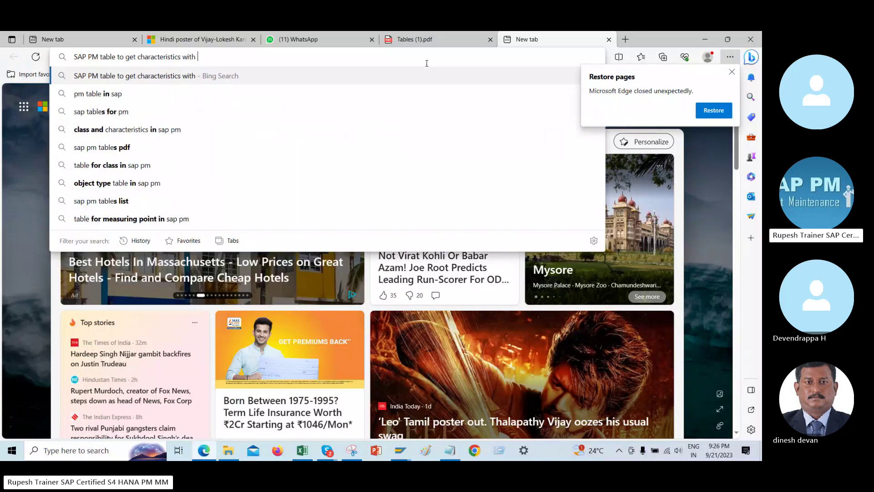
pyautogui.write(' cr')
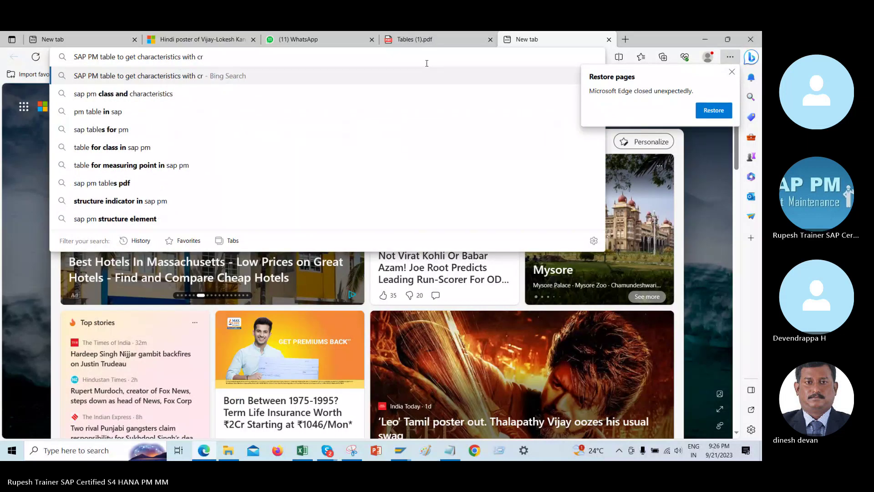
pyautogui.write('eae')
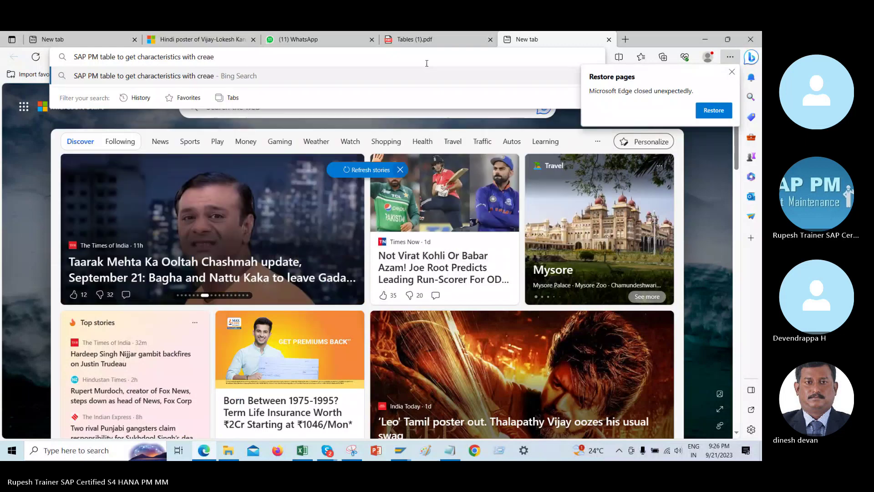
pyautogui.press('BackSpace')
pyautogui.write('ted date')
pyautogui.press('Return')
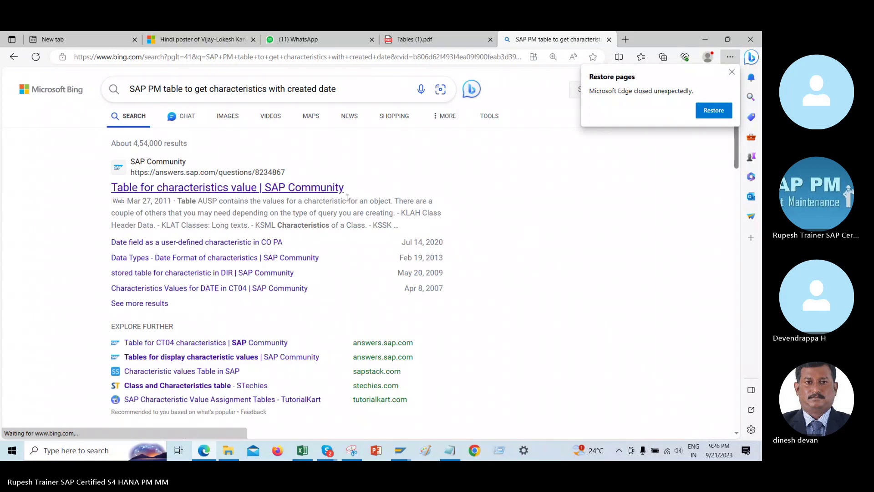
# Read the first result's summary about table AUSP and open "Table for characteristics value | SAP Community" in a new tab.
pyautogui.moveTo(211, 203); pyautogui.dragTo(390, 203)
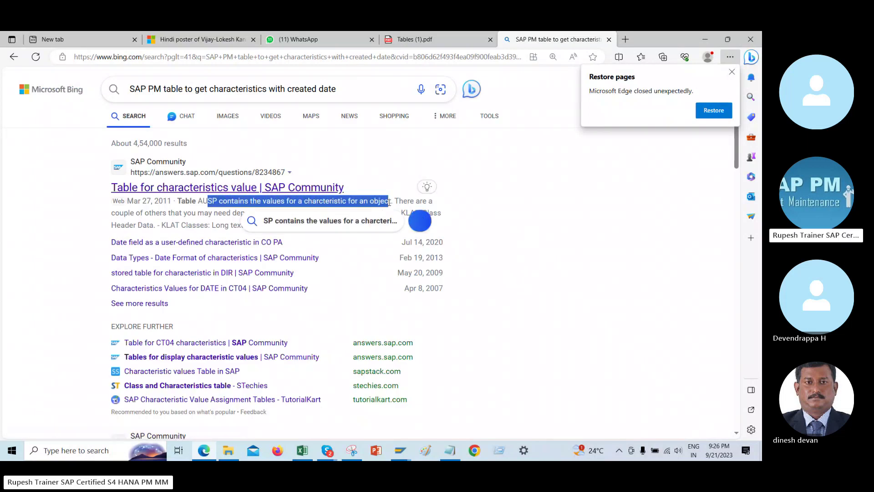
pyautogui.click(156, 214)
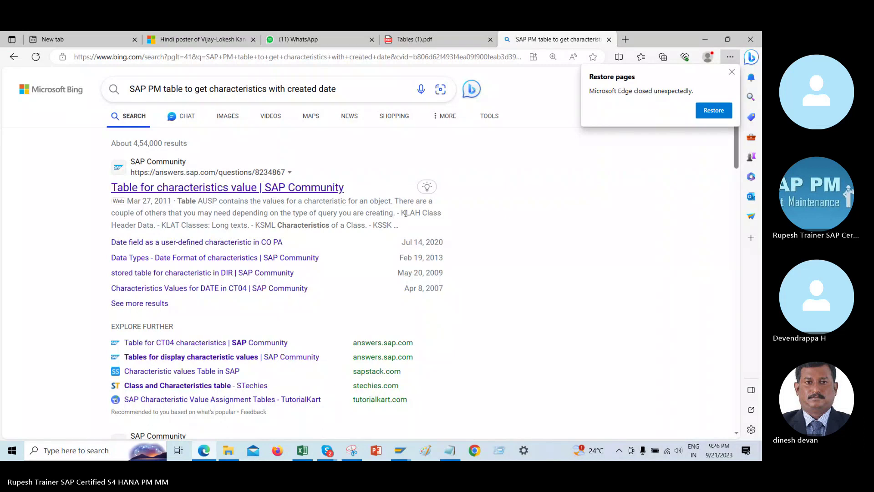
pyautogui.rightClick(326, 188)
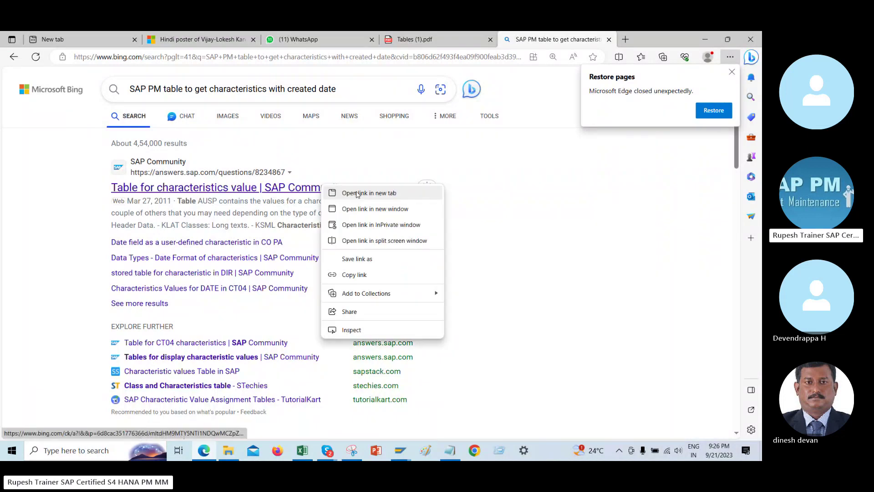
pyautogui.click(359, 193)
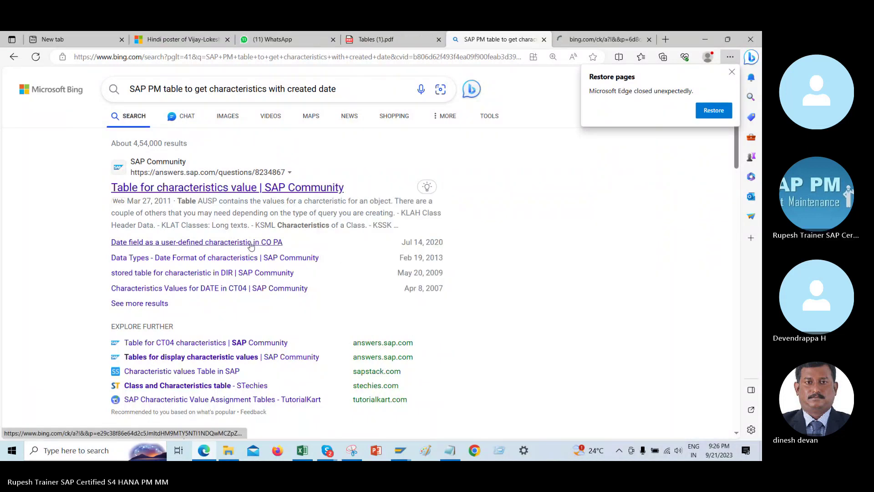
pyautogui.click(601, 39)
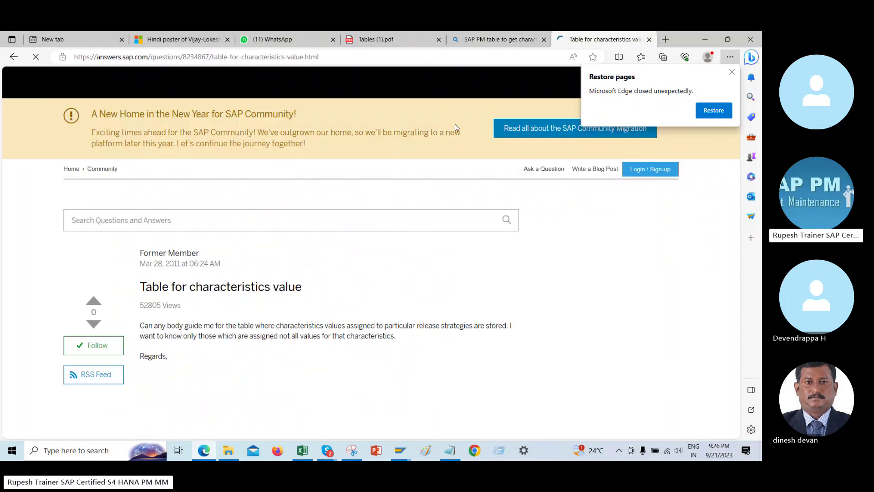
# Read the best answer's list of class and characteristic tables and switch back to the KSML table display in SAP.
pyautogui.scroll(-2, 309, 283)
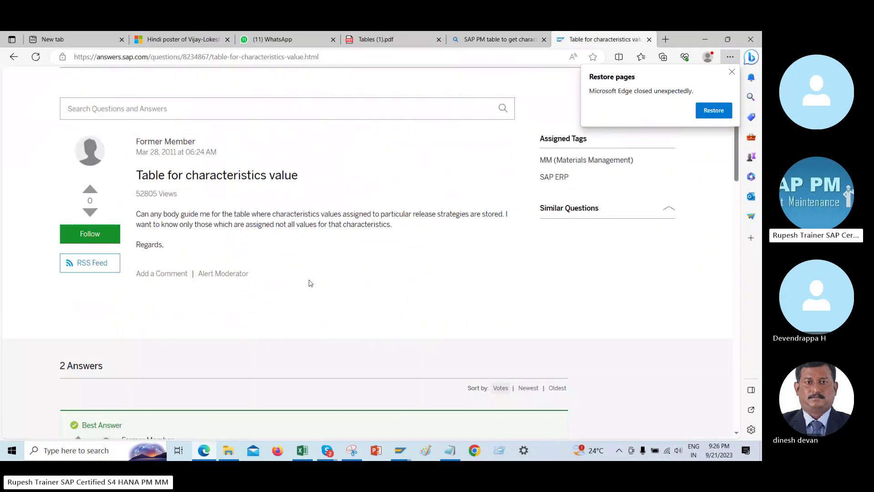
pyautogui.scroll(-7, 332, 299)
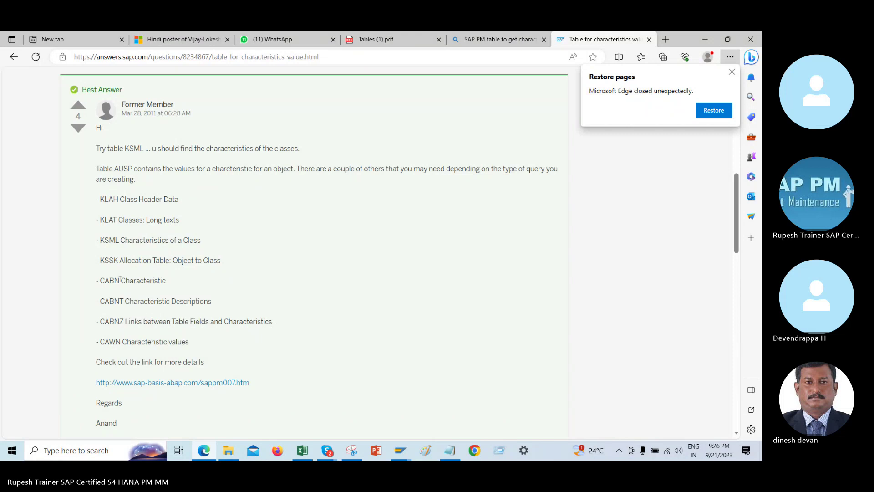
pyautogui.moveTo(120, 279); pyautogui.dragTo(122, 103)
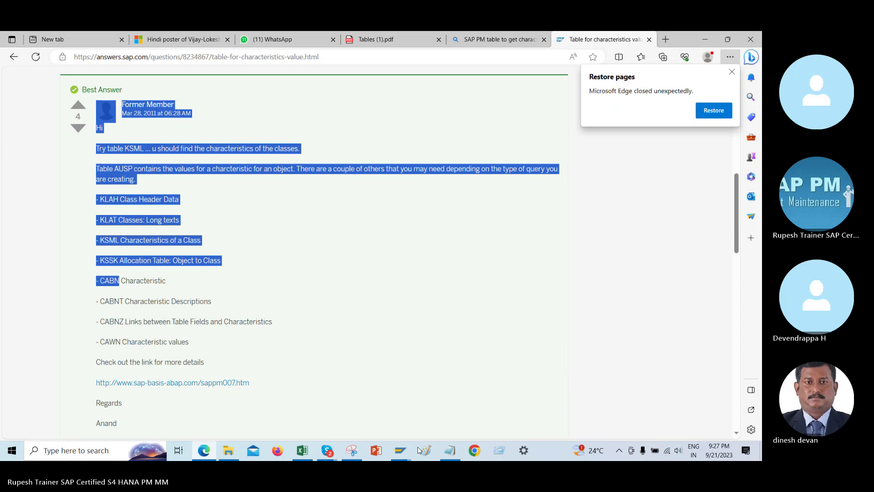
pyautogui.moveTo(400, 450)
pyautogui.click(632, 400)
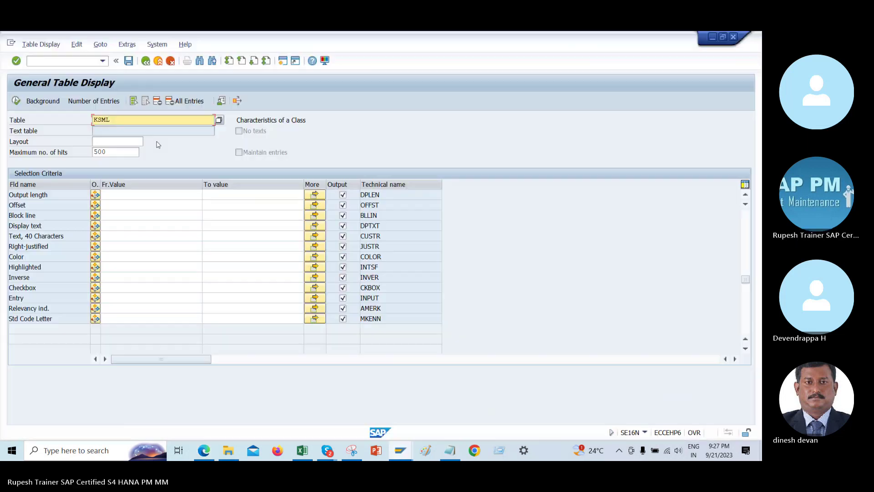
# Load table CABN in General Table Display and look through its selection fields for the creation date.
pyautogui.moveTo(110, 120); pyautogui.dragTo(81, 127)
pyautogui.write('ca')
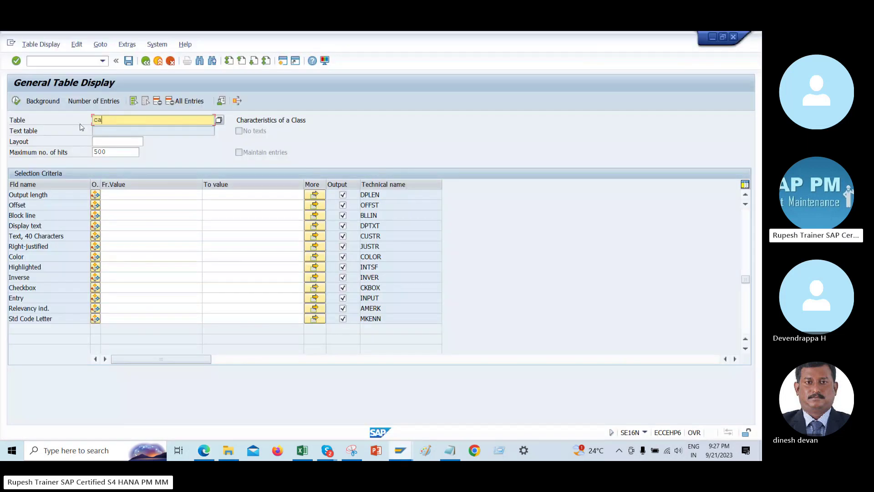
pyautogui.write('bn')
pyautogui.press('Return')
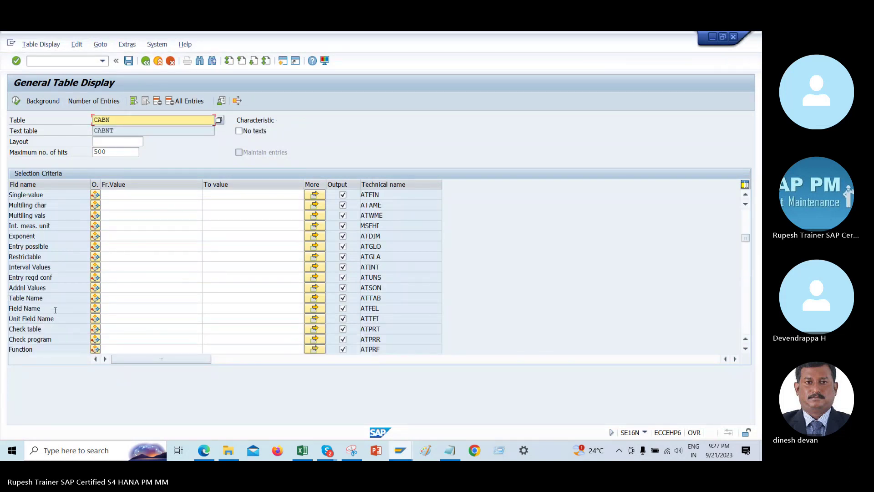
pyautogui.moveTo(55, 309); pyautogui.dragTo(5, 305)
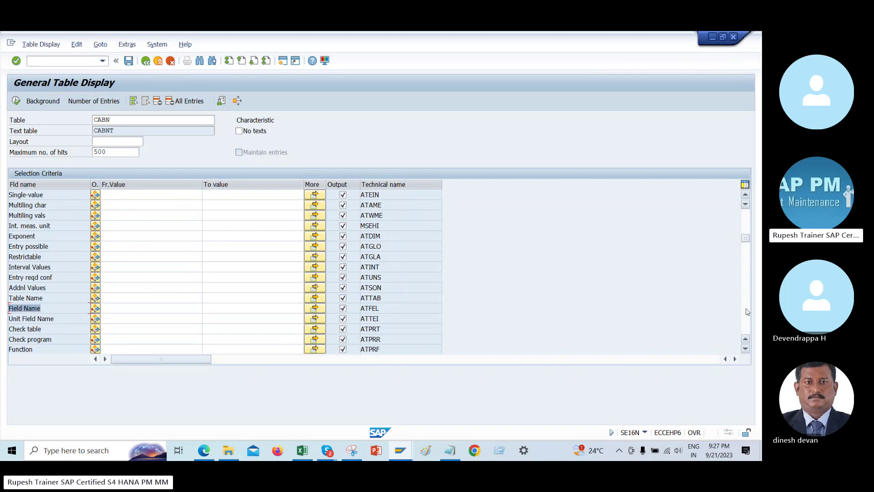
pyautogui.click(747, 225)
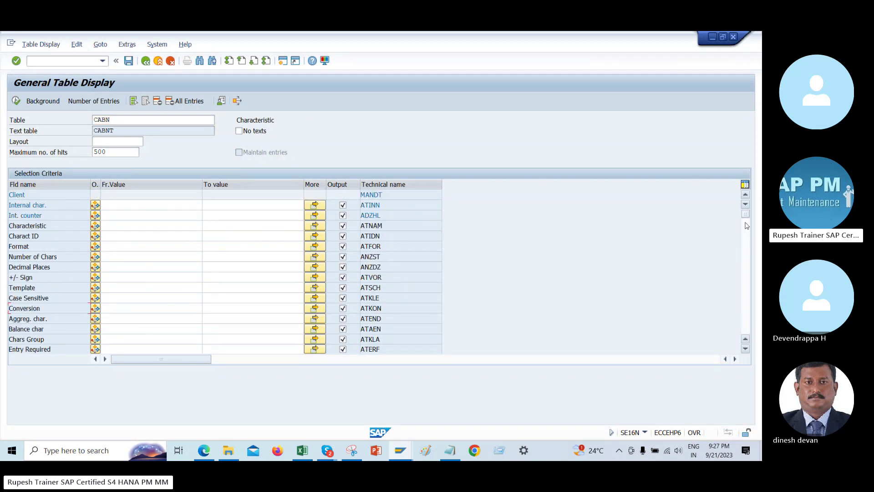
pyautogui.click(747, 266)
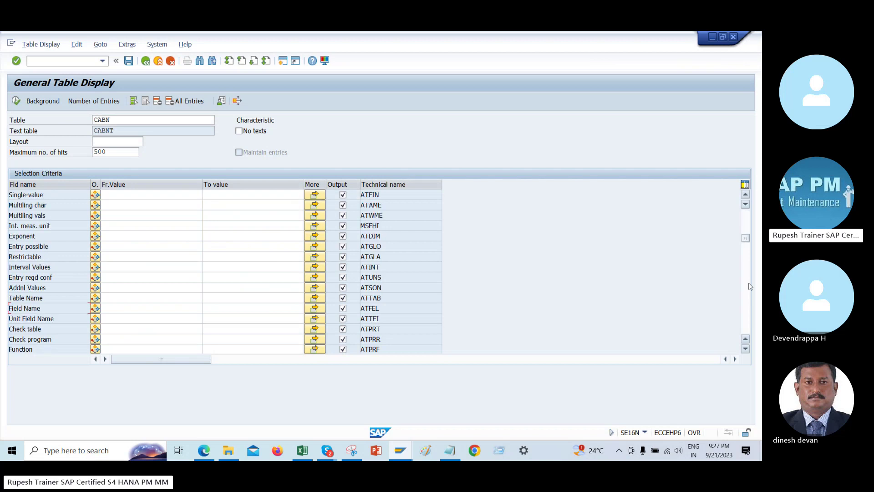
pyautogui.click(746, 287)
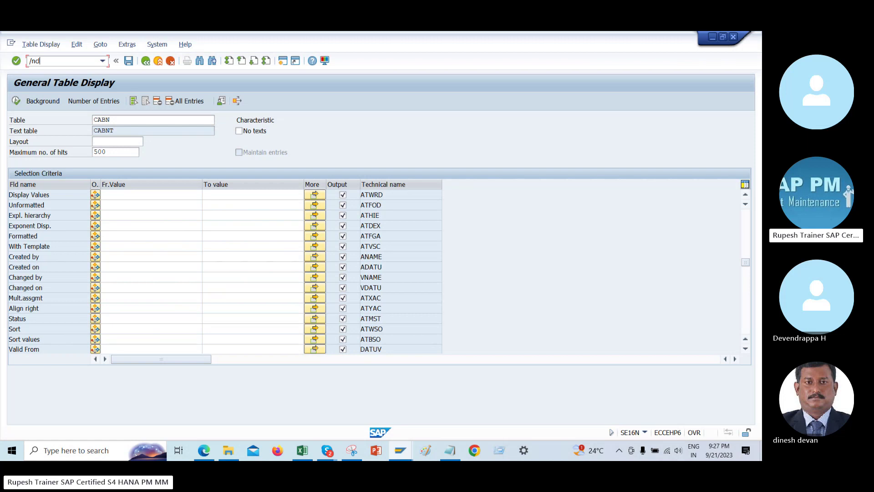
# Open transaction CL20N for assigning an object to classes and leave it for the SAP Easy Access menu.
pyautogui.press('Return')
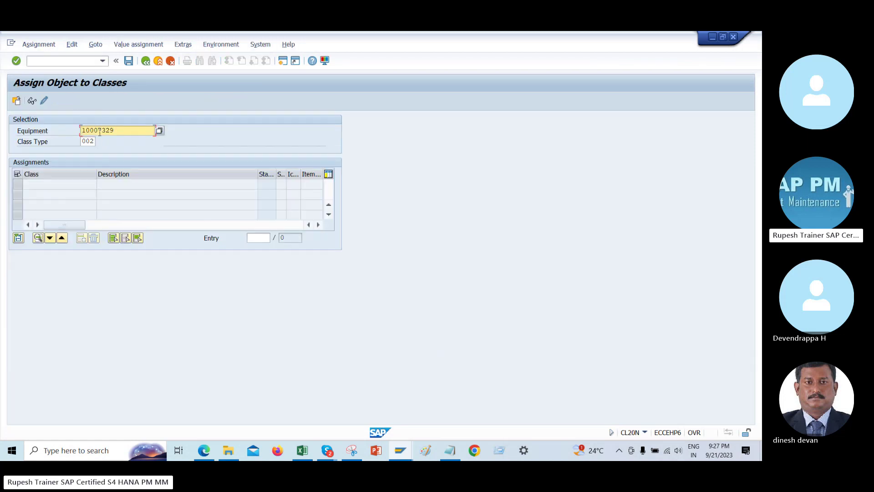
pyautogui.moveTo(138, 129); pyautogui.dragTo(37, 136)
pyautogui.click(76, 61)
pyautogui.write('/n')
pyautogui.press('Return')
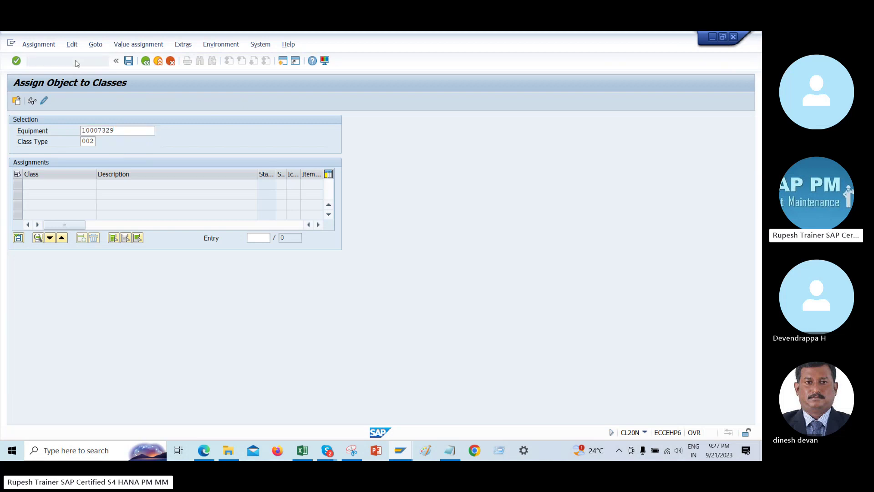
# Expand Logistics, Plant Maintenance and Management of Technical Objects in the SAP menu tree.
pyautogui.doubleClick(52, 162)
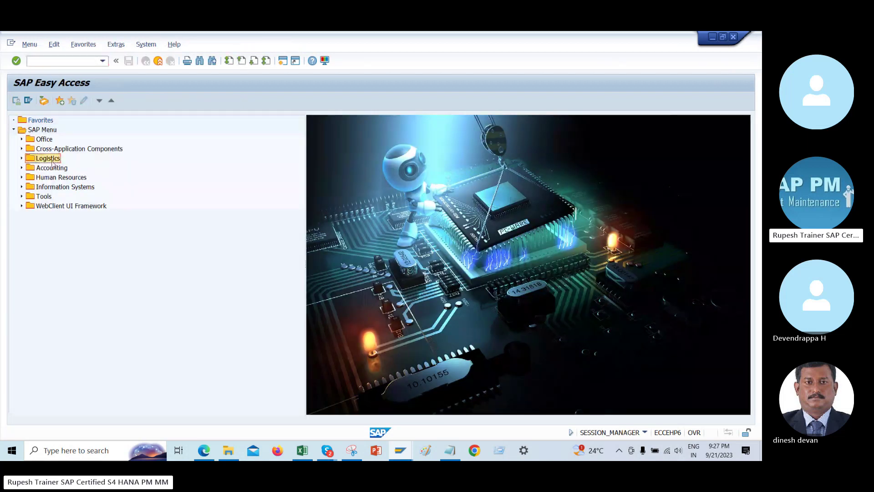
pyautogui.press('Down')
pyautogui.press('Down')
pyautogui.press('Down')
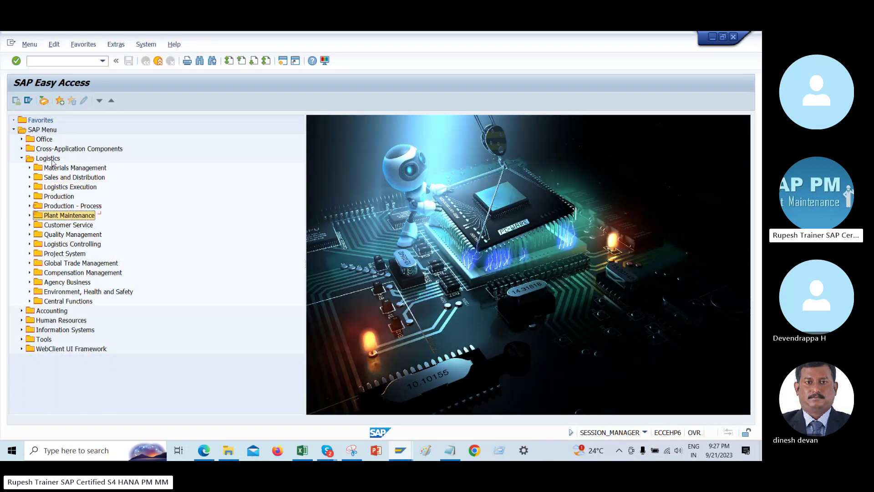
pyautogui.press('Right')
pyautogui.press('Down')
pyautogui.press('Right')
pyautogui.press('Down')
pyautogui.press('Down')
pyautogui.press('Down')
pyautogui.press('Down')
pyautogui.press('Down')
pyautogui.press('Down')
pyautogui.press('Down')
pyautogui.press('Down')
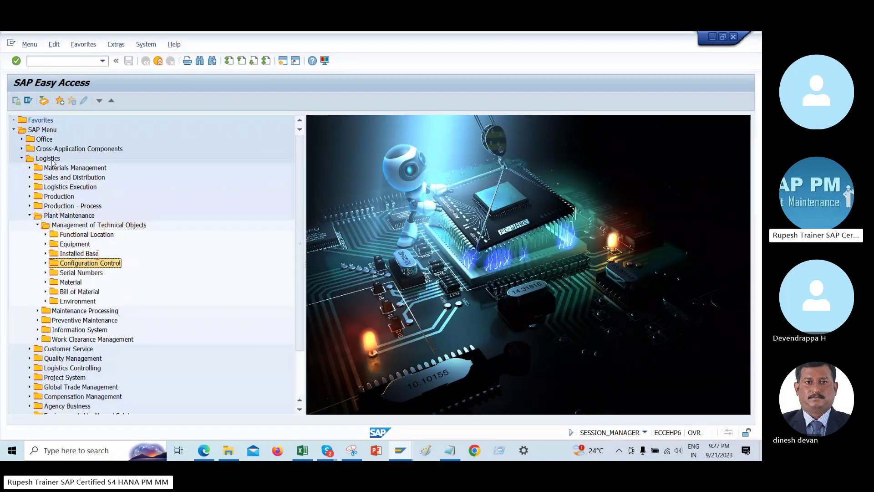
# Expand Environment, Classes and Master Data under Management of Technical Objects and select Characteristics.
pyautogui.press('Right')
pyautogui.press('Down')
pyautogui.press('Down')
pyautogui.press('Down')
pyautogui.press('Down')
pyautogui.press('Down')
pyautogui.press('Down')
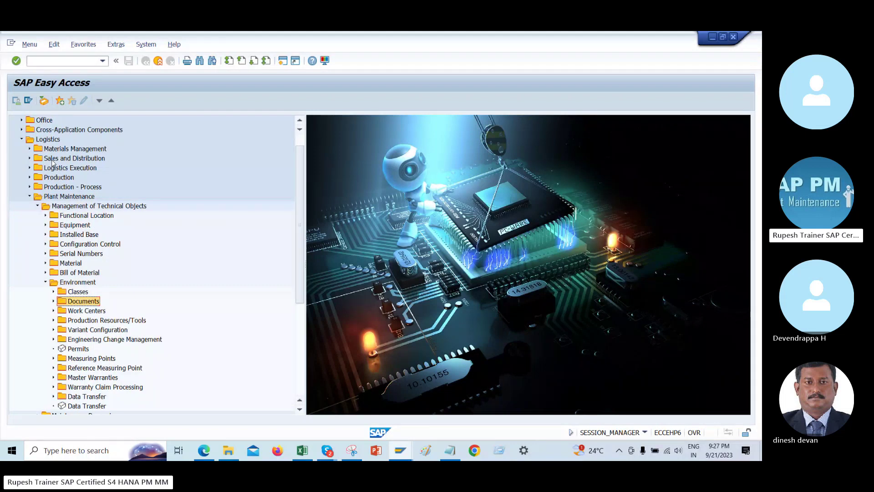
pyautogui.press('Down')
pyautogui.press('Down')
pyautogui.press('Up')
pyautogui.press('Up')
pyautogui.press('Up')
pyautogui.press('Up')
pyautogui.press('Up')
pyautogui.press('Up')
pyautogui.press('Up')
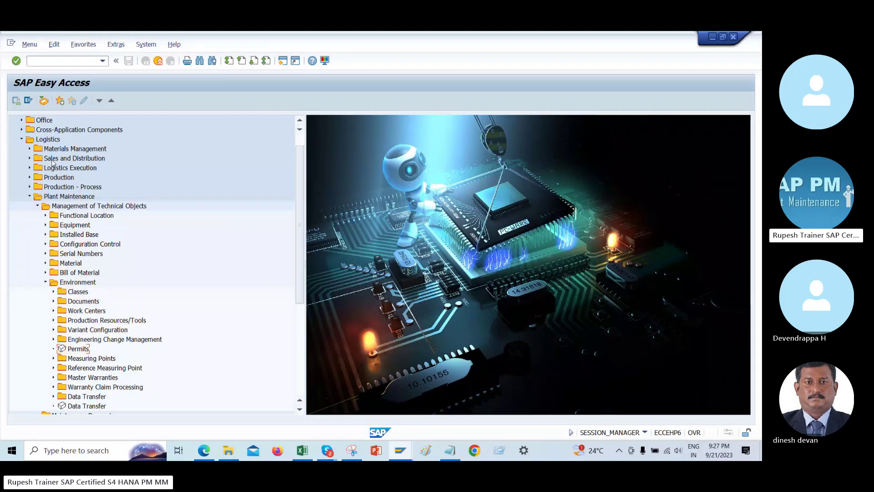
pyautogui.press('Right')
pyautogui.press('Down')
pyautogui.press('Right')
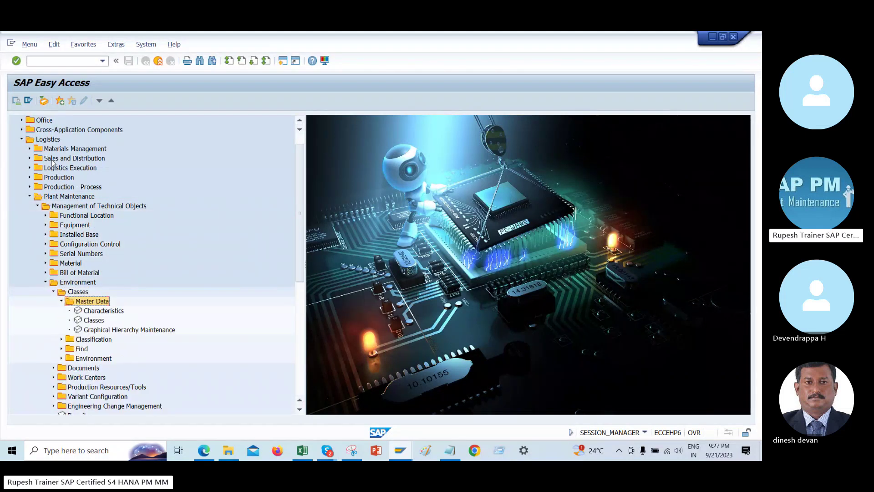
pyautogui.press('Down')
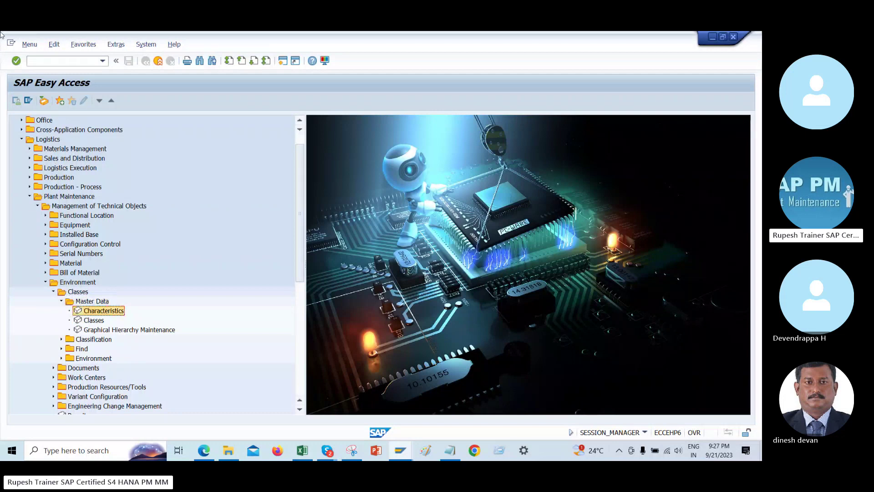
# Turn on Display Technical Names in the SAP Easy Access settings.
pyautogui.click(83, 44)
pyautogui.moveTo(116, 44)
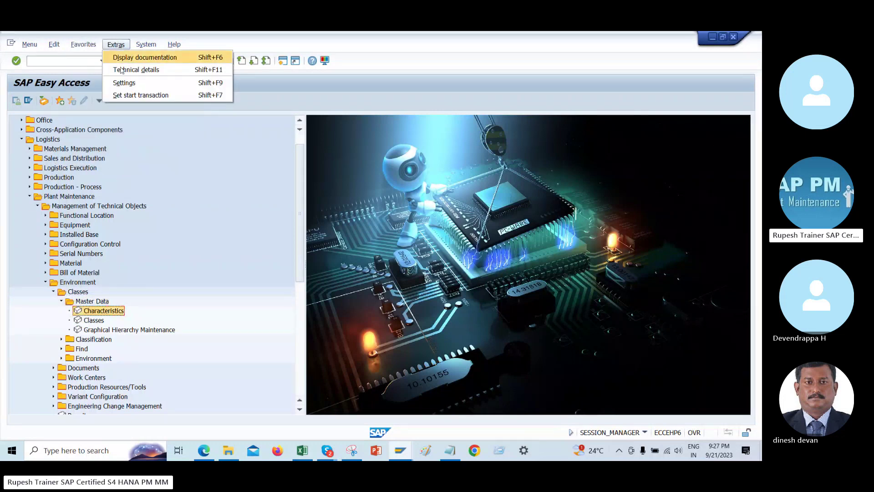
pyautogui.click(123, 83)
pyautogui.click(27, 202)
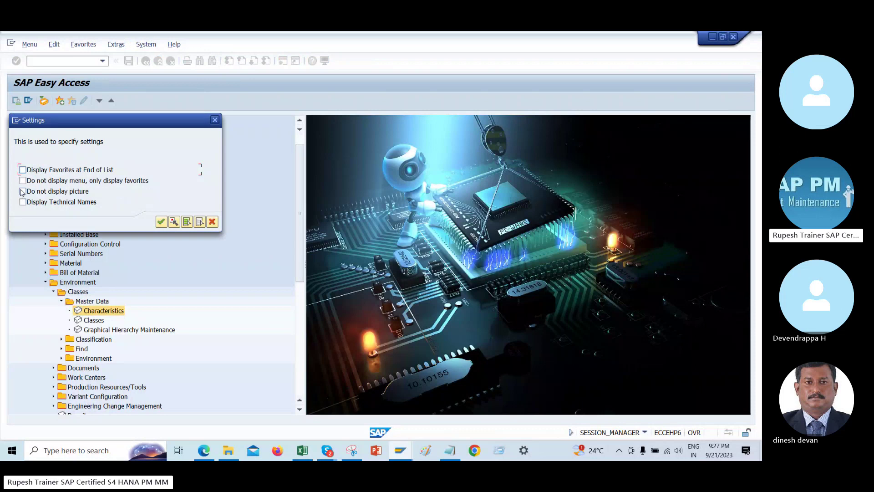
pyautogui.click(174, 222)
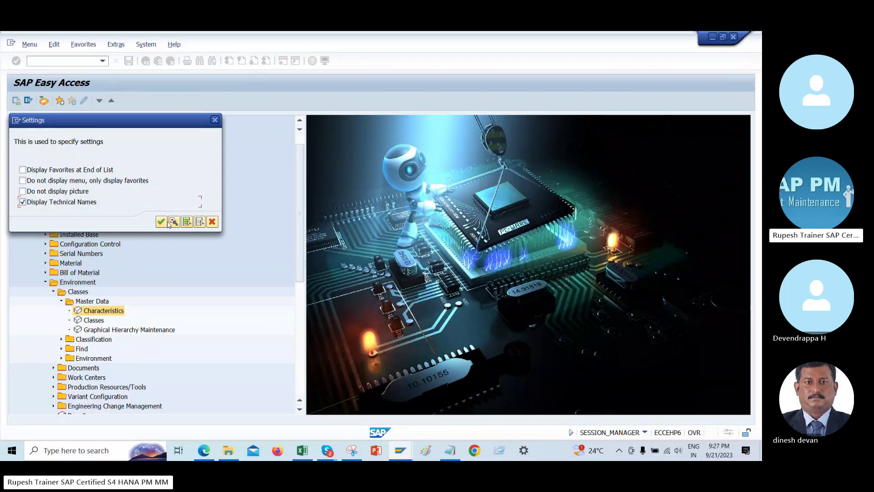
# Reopen Logistics, Plant Maintenance and Management of Technical Objects in the SAP menu tree and select its Environment folder.
pyautogui.doubleClick(48, 159)
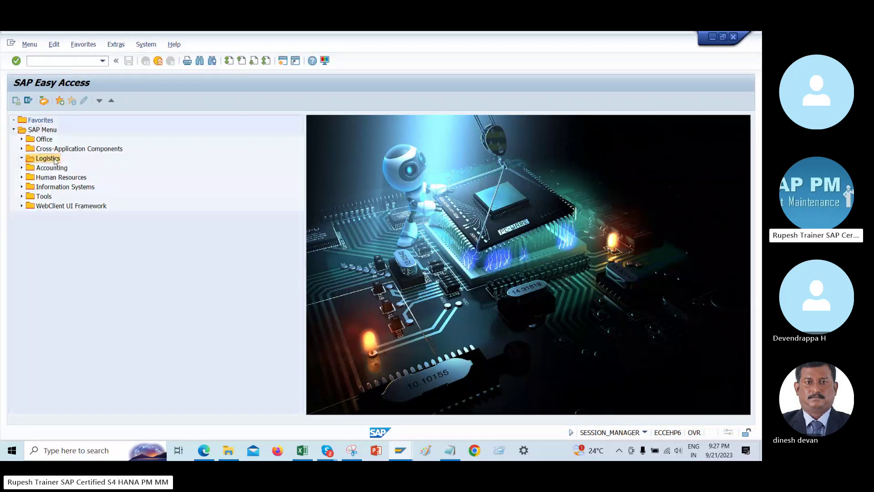
pyautogui.press('Down')
pyautogui.press('Down')
pyautogui.press('Down')
pyautogui.press('Down')
pyautogui.press('Down')
pyautogui.press('Down')
pyautogui.press('Right')
pyautogui.press('Down')
pyautogui.press('Down')
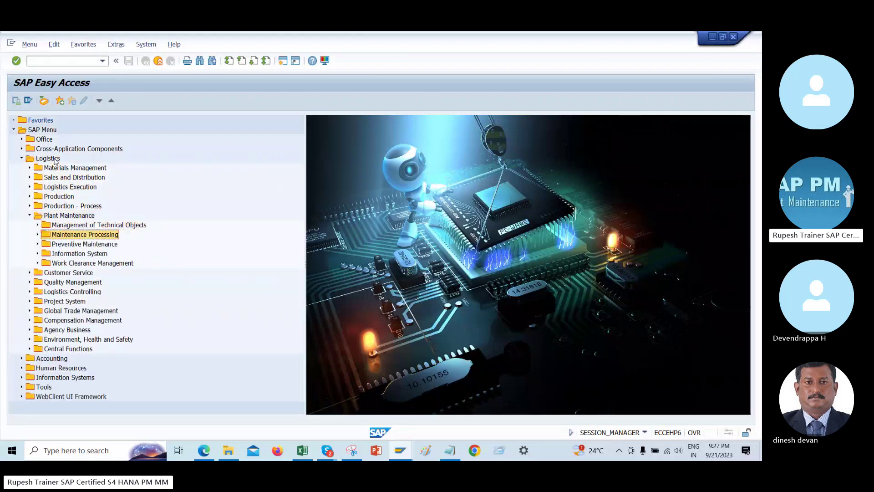
pyautogui.press('Up')
pyautogui.press('Right')
pyautogui.press('Down')
pyautogui.press('Down')
pyautogui.press('Down')
pyautogui.press('Down')
pyautogui.press('Down')
pyautogui.press('Down')
pyautogui.press('Down')
pyautogui.press('Down')
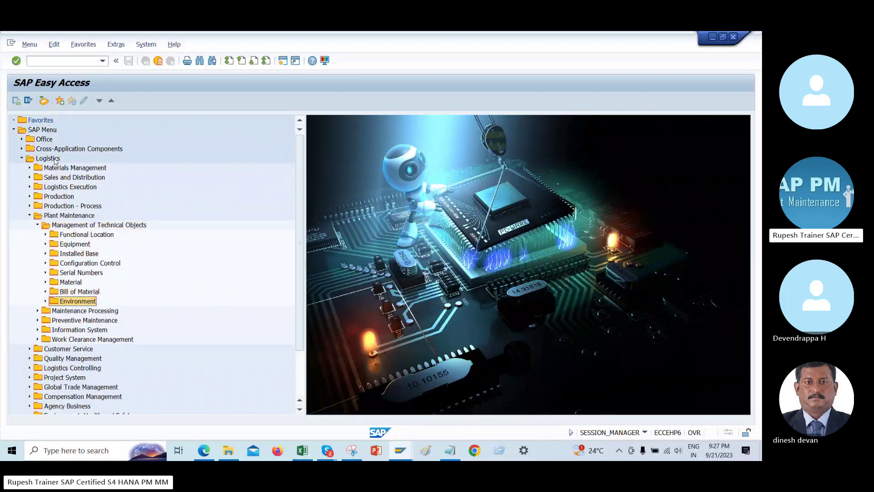
# Expand Environment, Classes and Master Data to show the transaction codes for characteristics and classes.
pyautogui.press('Right')
pyautogui.press('Down')
pyautogui.press('Down')
pyautogui.press('Down')
pyautogui.press('Down')
pyautogui.press('Down')
pyautogui.press('Down')
pyautogui.press('Down')
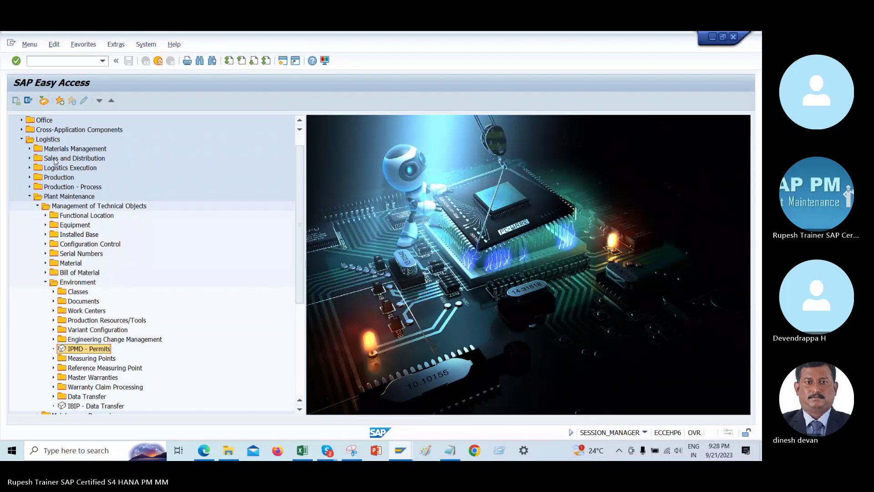
pyautogui.press('Up')
pyautogui.press('Up')
pyautogui.press('Up')
pyautogui.press('Up')
pyautogui.press('Up')
pyautogui.press('Up')
pyautogui.press('Right')
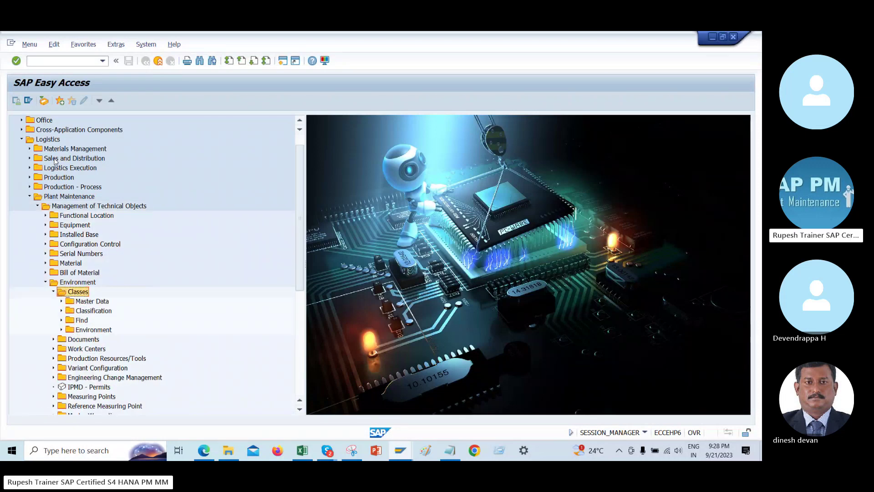
pyautogui.press('Down')
pyautogui.press('Right')
pyautogui.press('Down')
pyautogui.press('Down')
pyautogui.press('Up')
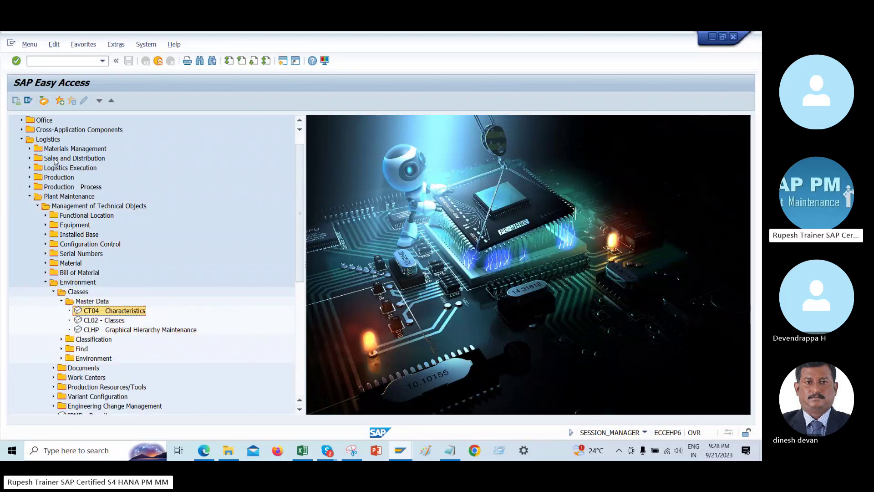
# Expand the Classification and Find folders under Classes to look through their transactions.
pyautogui.press('Down')
pyautogui.press('Down')
pyautogui.press('Down')
pyautogui.press('Right')
pyautogui.press('Down')
pyautogui.press('Down')
pyautogui.press('Down')
pyautogui.press('Down')
pyautogui.press('Down')
pyautogui.press('Down')
pyautogui.press('Down')
pyautogui.press('Down')
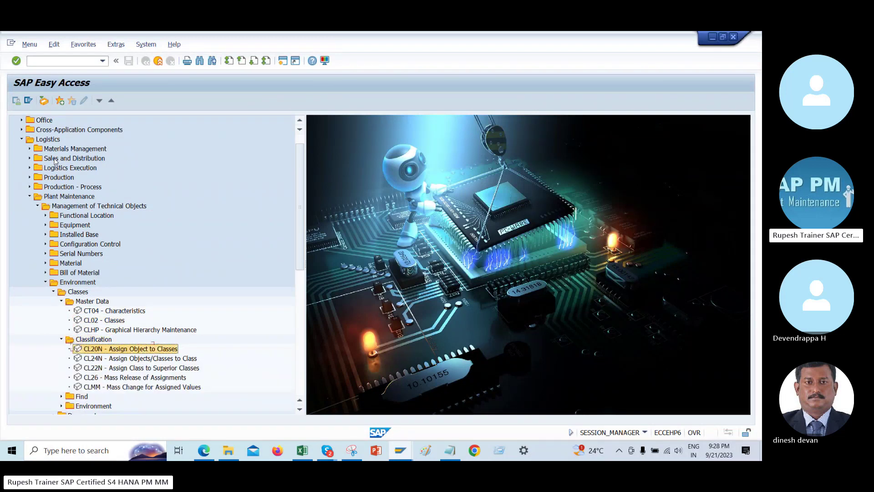
pyautogui.press('Up')
pyautogui.press('Up')
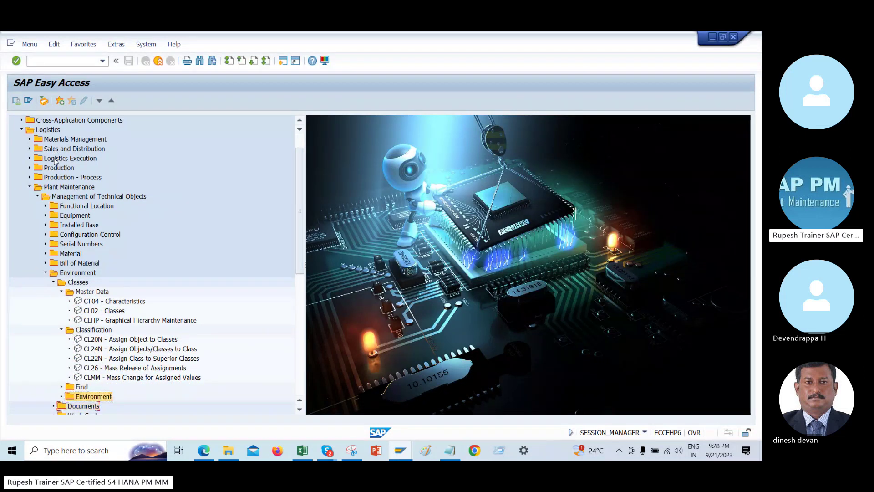
pyautogui.press('Right')
pyautogui.press('Down')
pyautogui.press('Down')
pyautogui.press('Down')
pyautogui.press('Down')
pyautogui.press('Down')
pyautogui.press('Down')
pyautogui.press('Down')
pyautogui.press('Down')
pyautogui.press('Down')
pyautogui.press('Down')
pyautogui.press('Down')
pyautogui.press('Down')
pyautogui.press('Down')
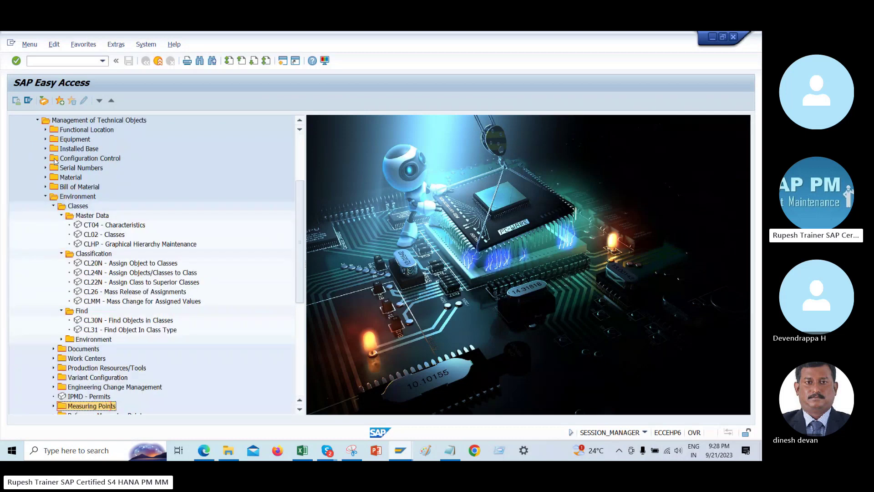
# Expand the Environment folder under Classes with its Settings and Reporting subfolders and select CT10 - Characteristics List.
pyautogui.press('Up')
pyautogui.press('Up')
pyautogui.press('Up')
pyautogui.press('Up')
pyautogui.press('Up')
pyautogui.press('Up')
pyautogui.press('Up')
pyautogui.press('Up')
pyautogui.press('Up')
pyautogui.press('Up')
pyautogui.press('Right')
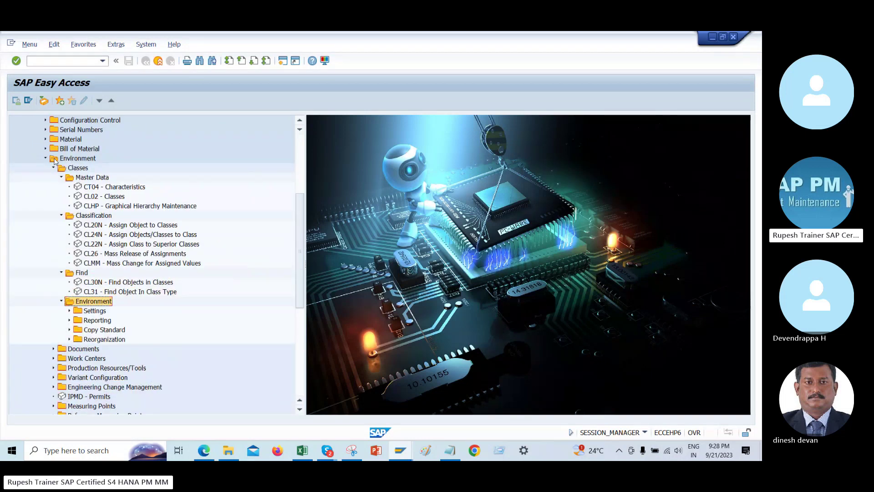
pyautogui.press('Down')
pyautogui.press('Right')
pyautogui.press('Down')
pyautogui.press('Down')
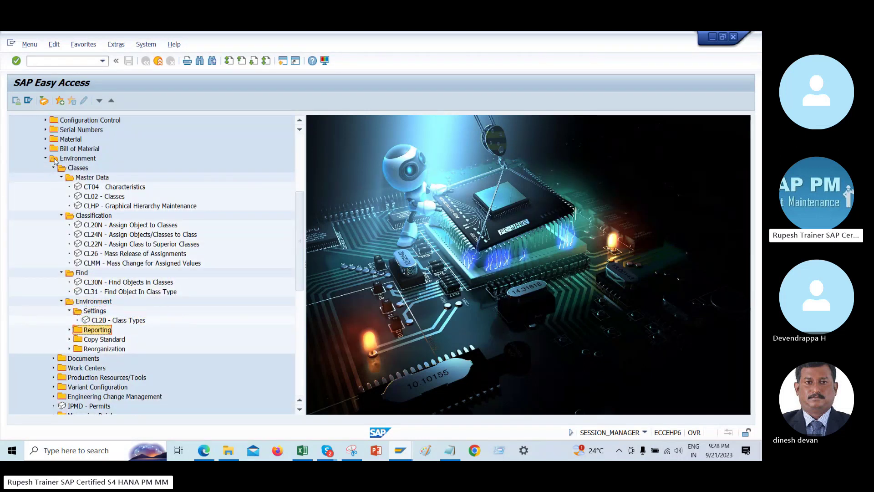
pyautogui.press('Right')
pyautogui.press('Down')
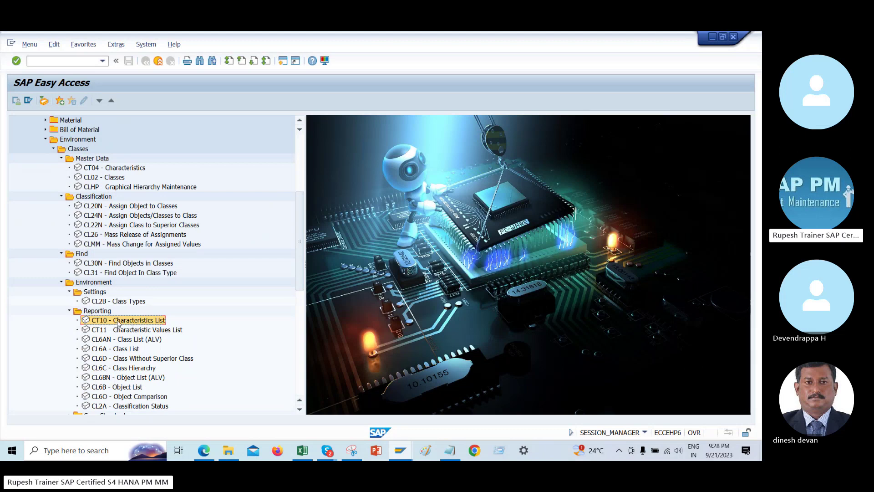
# Switch to the SAP session displaying the equipment's general data and start transaction CT10 there.
pyautogui.click(401, 451)
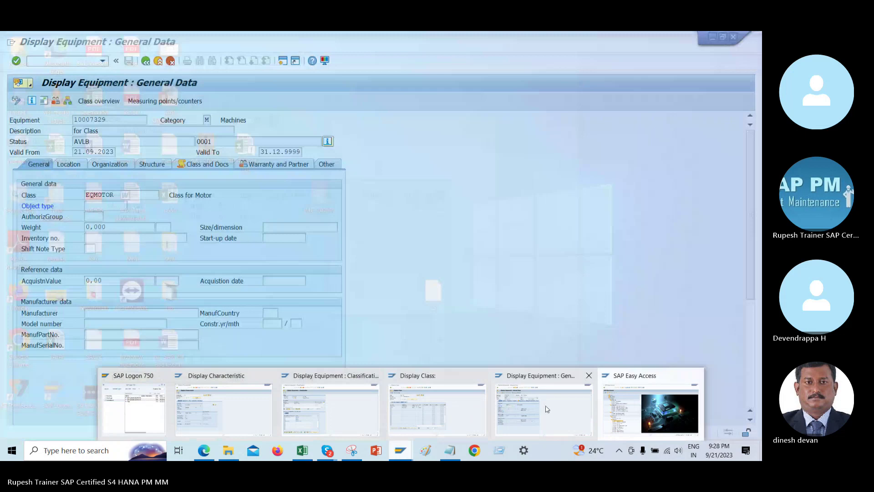
pyautogui.click(544, 408)
pyautogui.write('/')
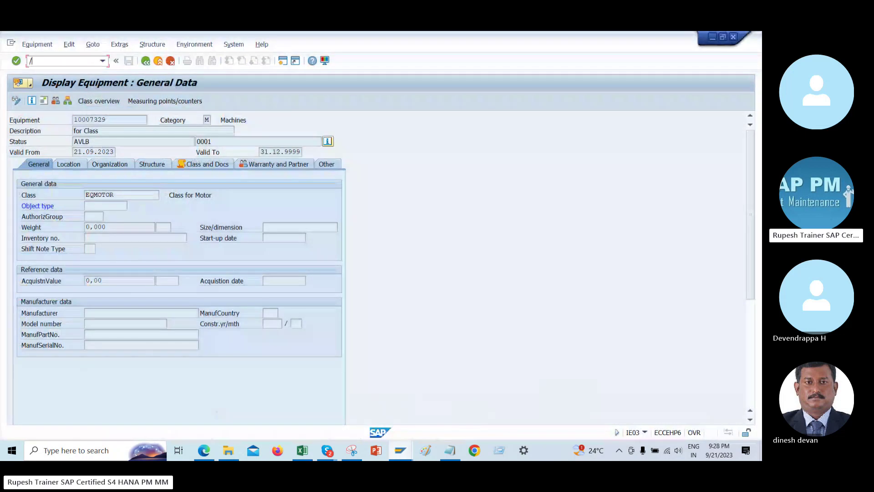
pyautogui.write('nct10')
pyautogui.press('Return')
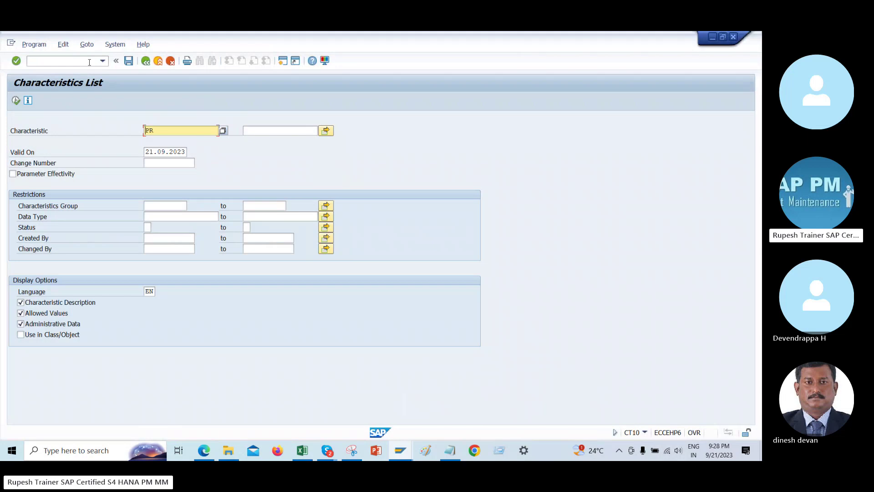
# Check the Created By restriction and clear the Characteristic field in the Characteristics List selection.
pyautogui.click(54, 237)
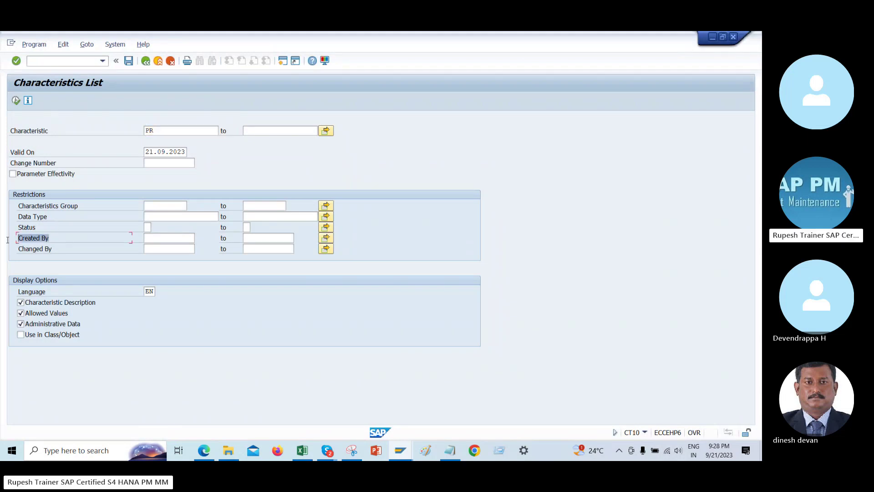
pyautogui.click(170, 135)
pyautogui.press('BackSpace')
pyautogui.press('BackSpace')
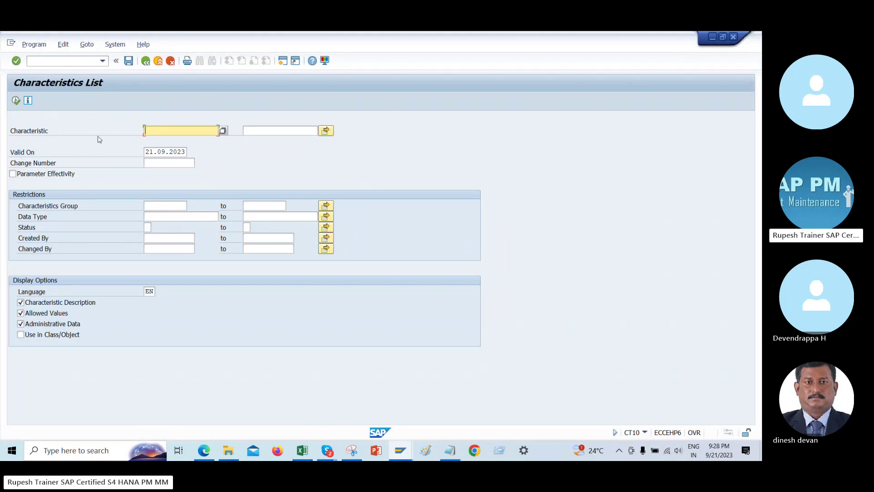
# Switch to the Edge browser and open the SAP PM _1 Google Sheets document in place of the search results.
pyautogui.click(177, 238)
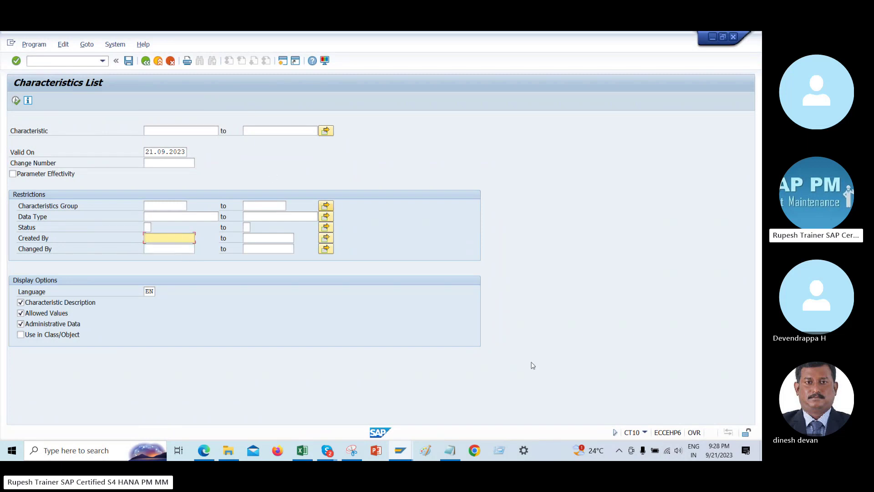
pyautogui.click(203, 451)
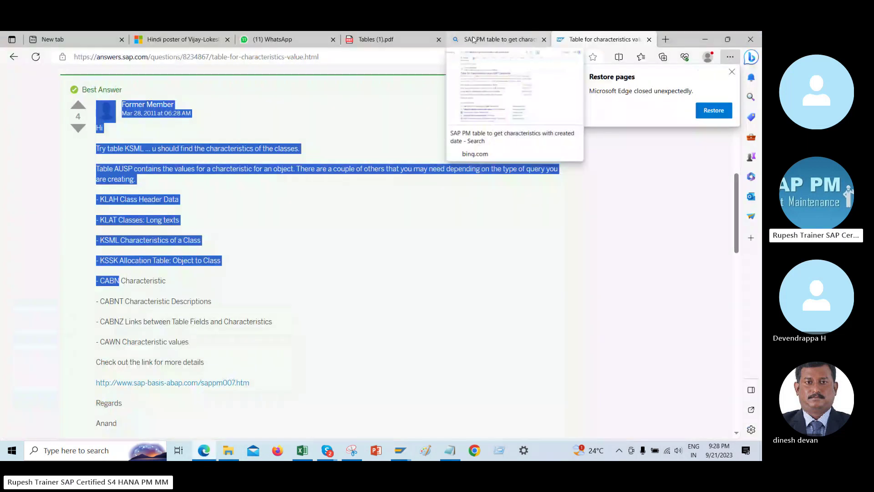
pyautogui.moveTo(349, 41)
pyautogui.click(272, 39)
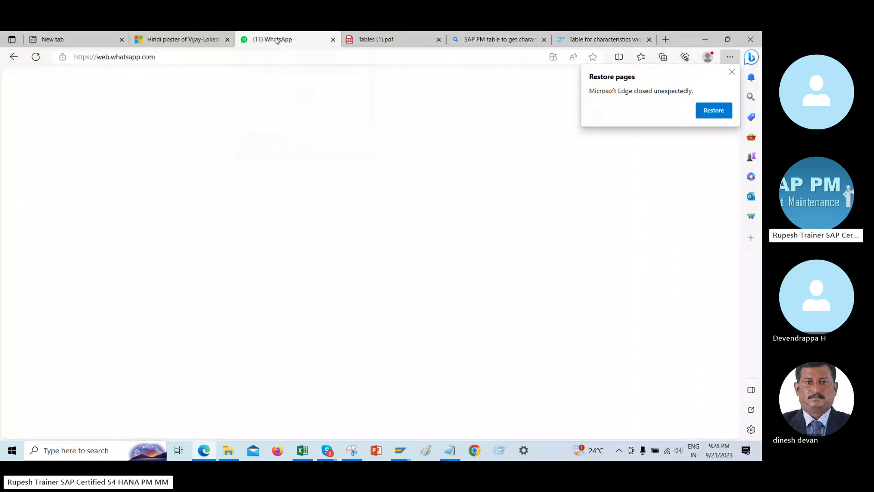
pyautogui.click(496, 39)
pyautogui.click(411, 58)
pyautogui.write('d')
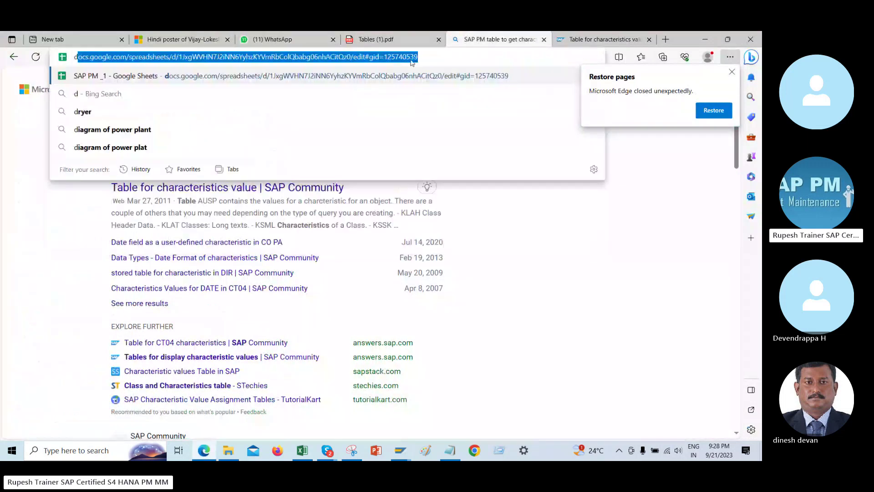
pyautogui.press('Return')
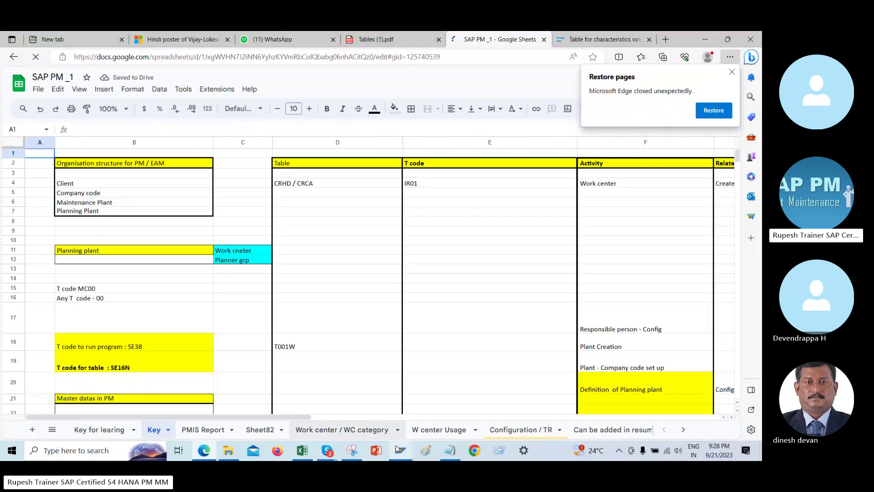
# Switch to the SAP session displaying class EQMOTOR and look through the available class types, leaving the class type as is.
pyautogui.moveTo(401, 450)
pyautogui.click(437, 412)
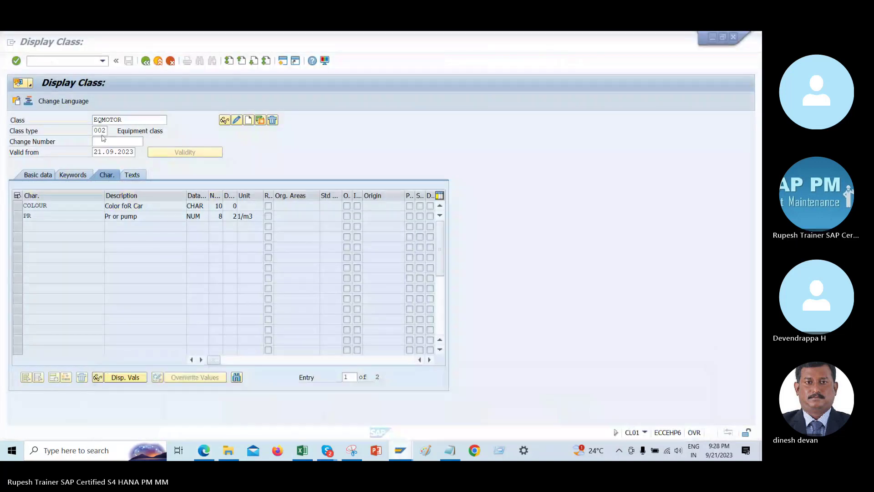
pyautogui.click(98, 130)
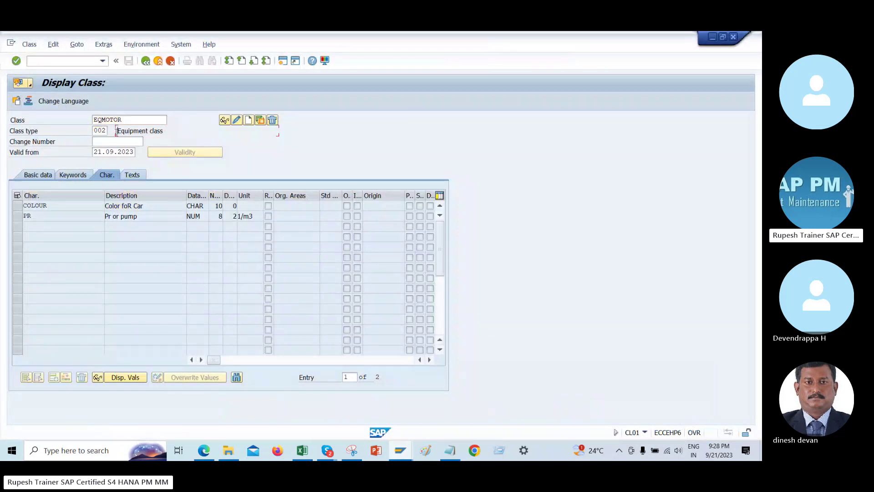
pyautogui.press('Return')
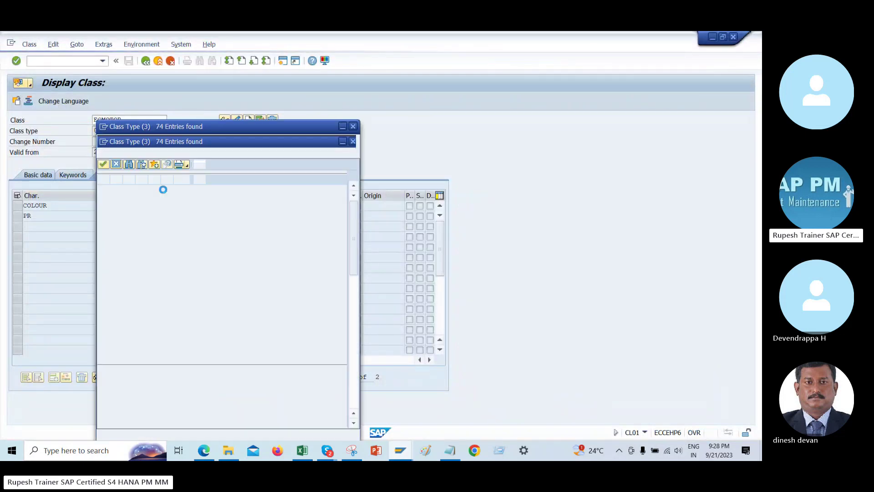
pyautogui.press('Down')
pyautogui.press('Down')
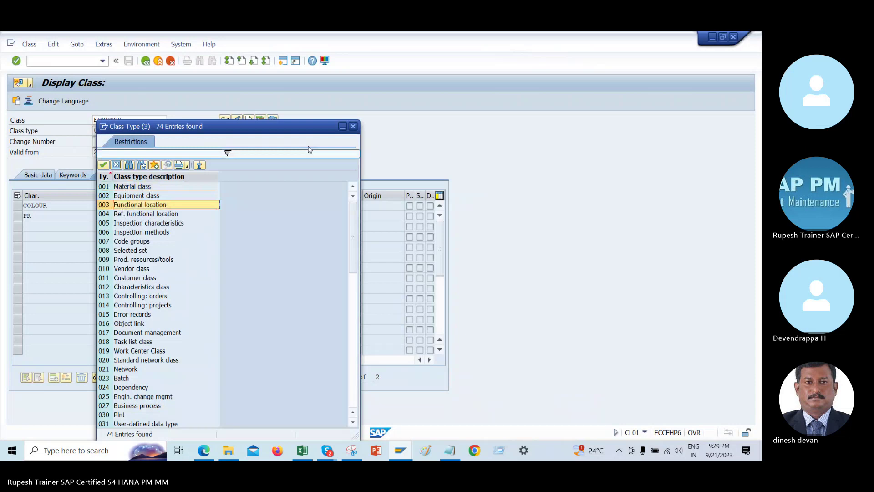
pyautogui.click(353, 126)
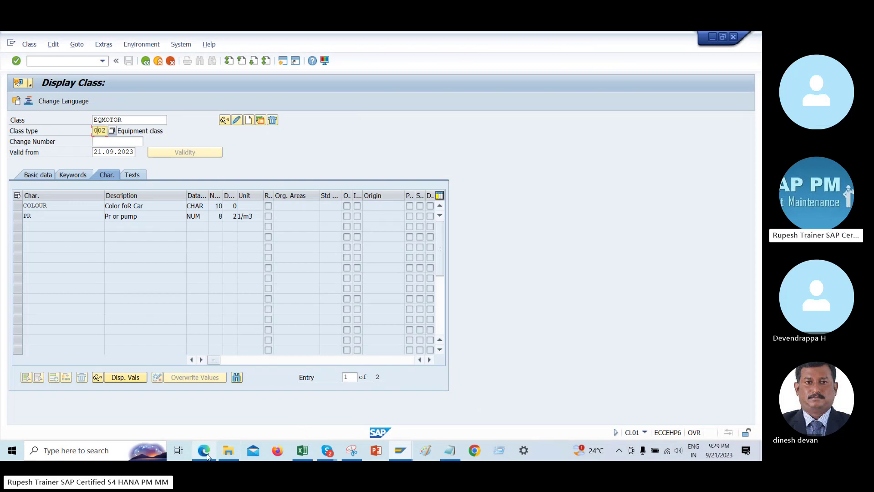
# Switch to the SAP session with the Characteristics List to check its transaction code.
pyautogui.moveTo(207, 455)
pyautogui.click(214, 396)
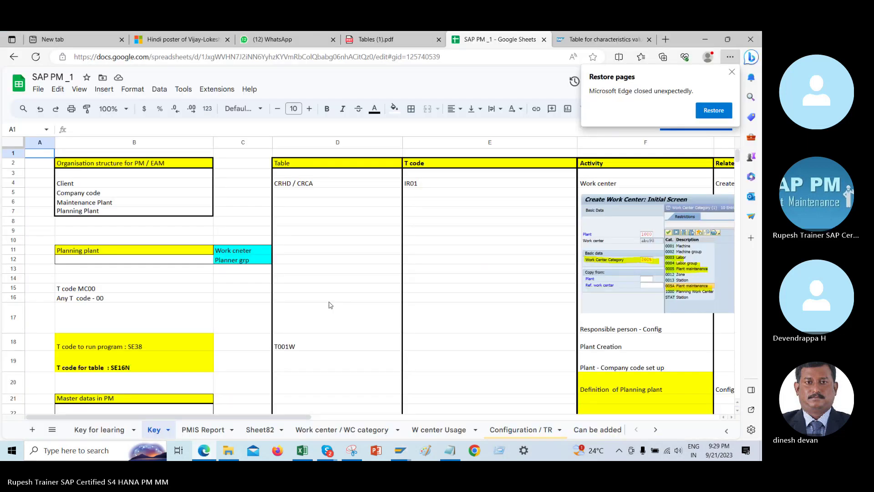
pyautogui.hotkey('alt', 'Tab')
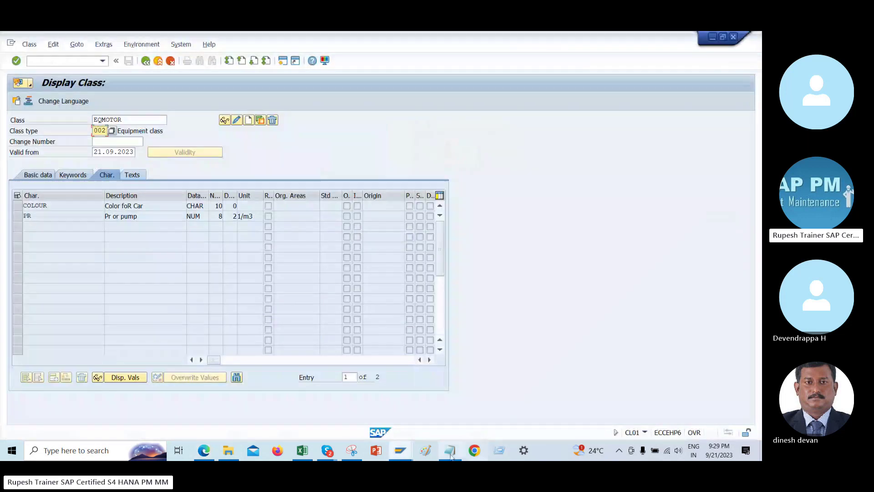
pyautogui.moveTo(451, 456)
pyautogui.click(537, 409)
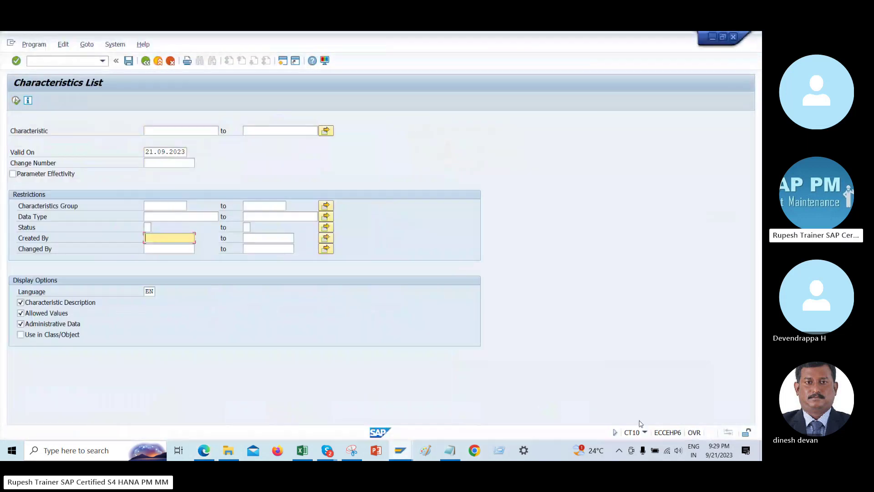
# In the SAP PM _1 sheet, enter "Report CT10" in the T code column of the AUSP Characteristics Table row.
pyautogui.hotkey('alt', 'Tab')
pyautogui.hotkey('alt', 'Tab')
pyautogui.press('Tab')
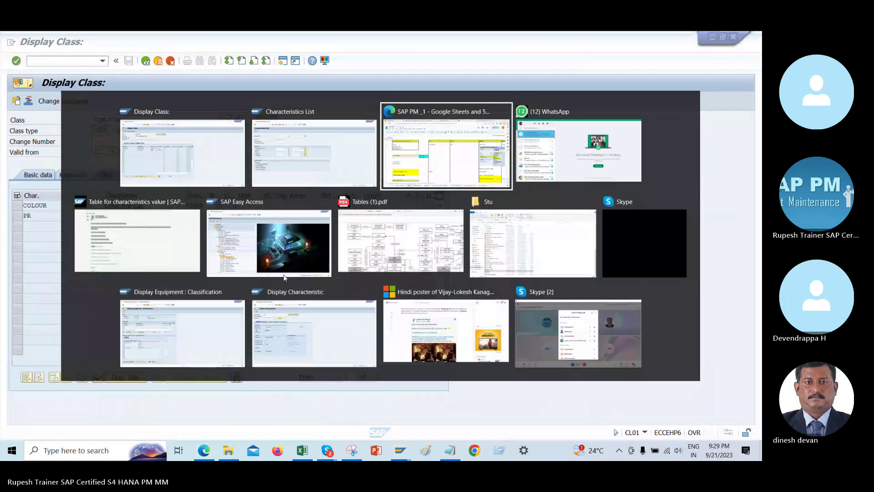
pyautogui.scroll(-10, 437, 305)
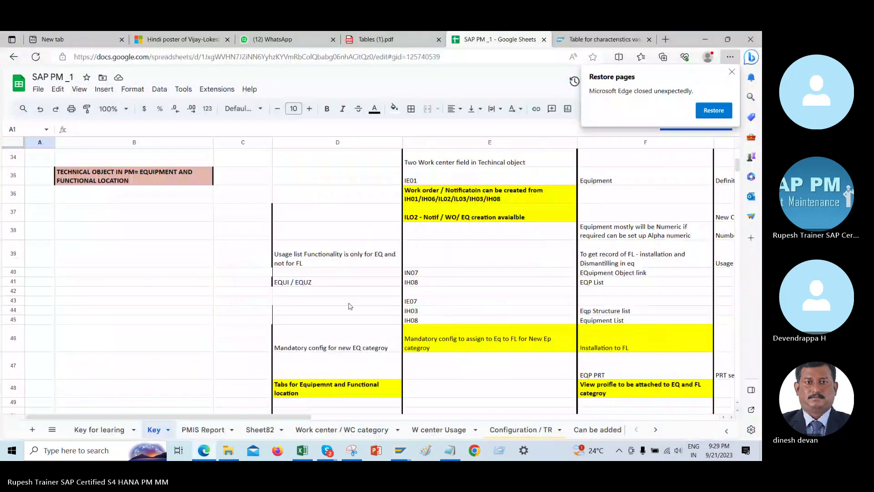
pyautogui.scroll(-8, 346, 305)
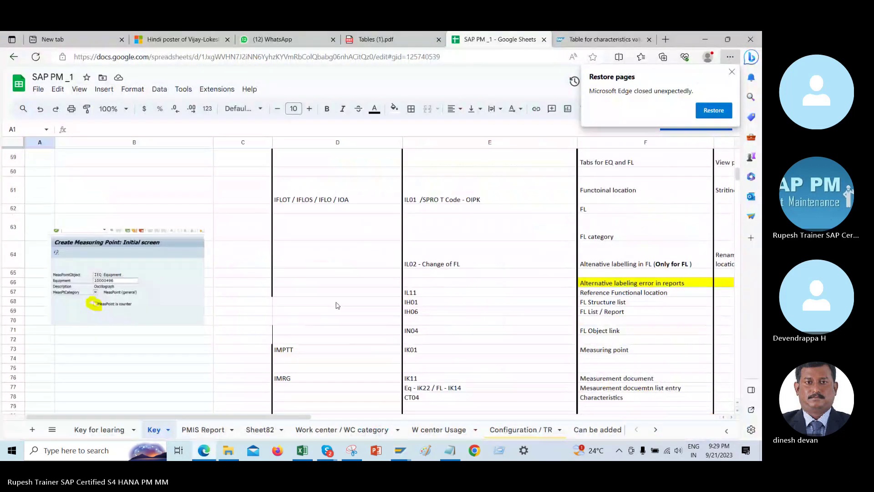
pyautogui.scroll(-6, 337, 305)
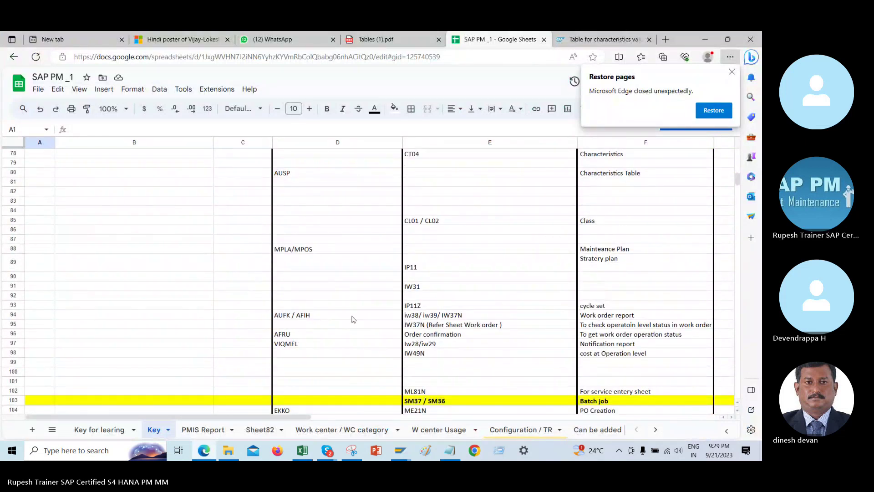
pyautogui.scroll(-3, 353, 319)
pyautogui.scroll(-5, 353, 319)
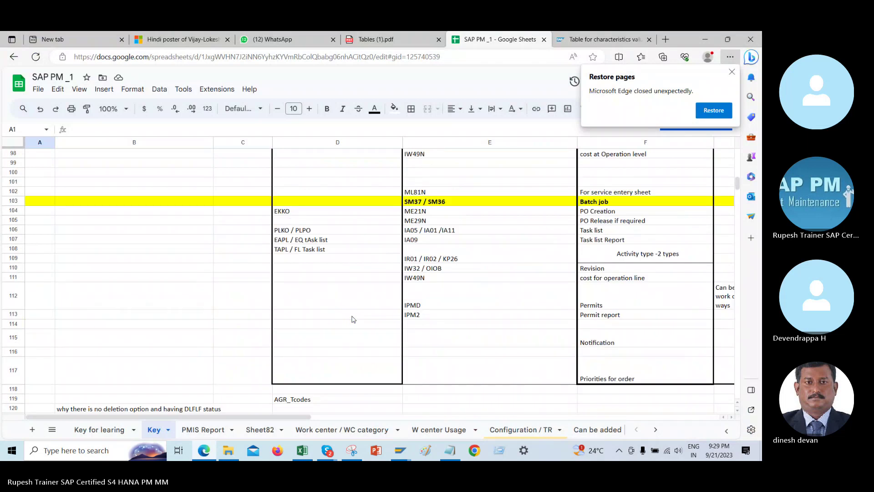
pyautogui.scroll(5, 354, 319)
pyautogui.scroll(4, 354, 319)
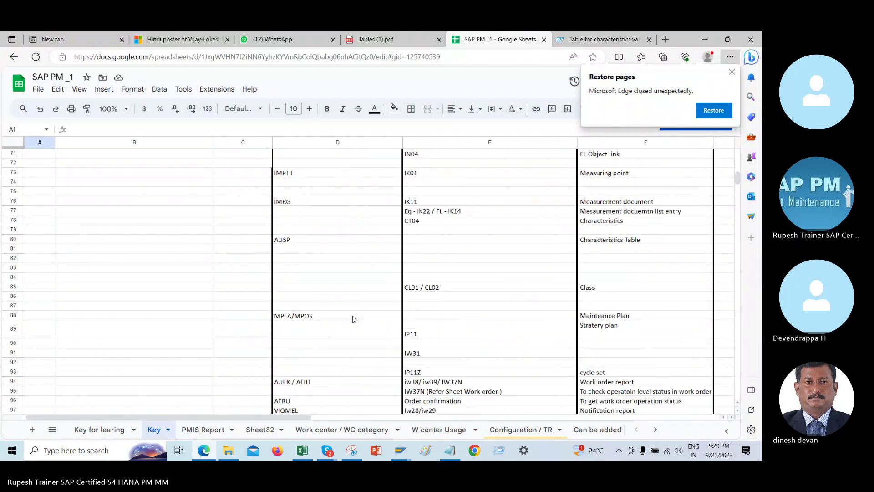
pyautogui.click(462, 239)
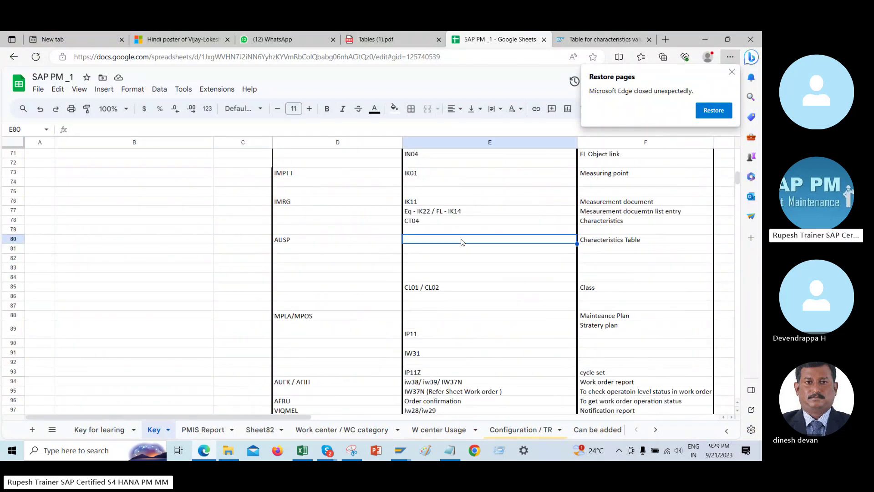
pyautogui.write('Report')
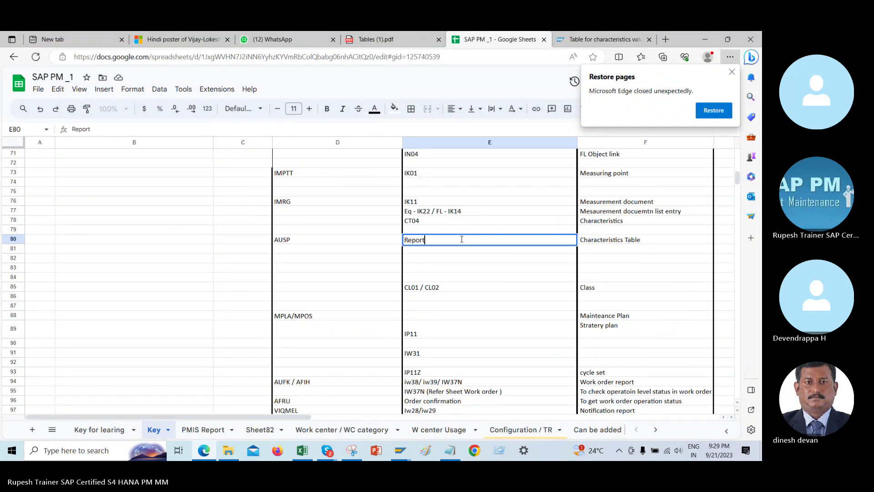
pyautogui.write(' CT10')
pyautogui.press('Return')
# Change the note in cell E80 to "Report T code - CT10".
pyautogui.doubleClick(426, 240)
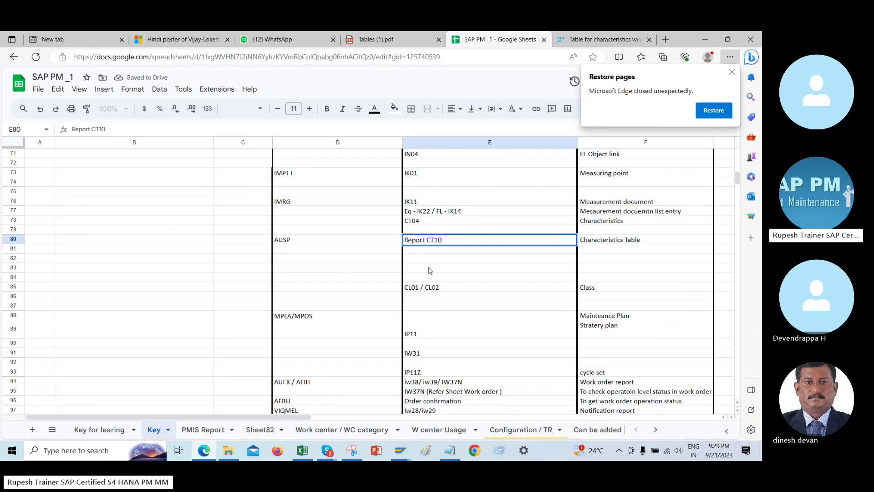
pyautogui.write('T code')
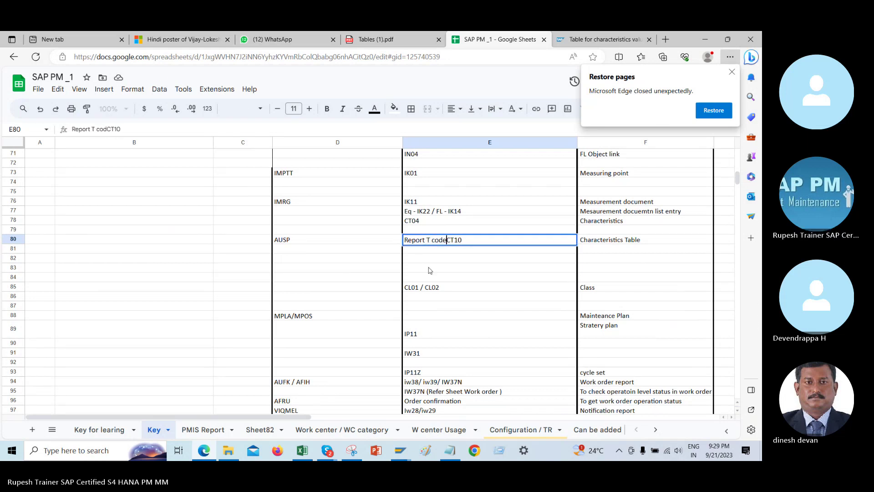
pyautogui.write(' -')
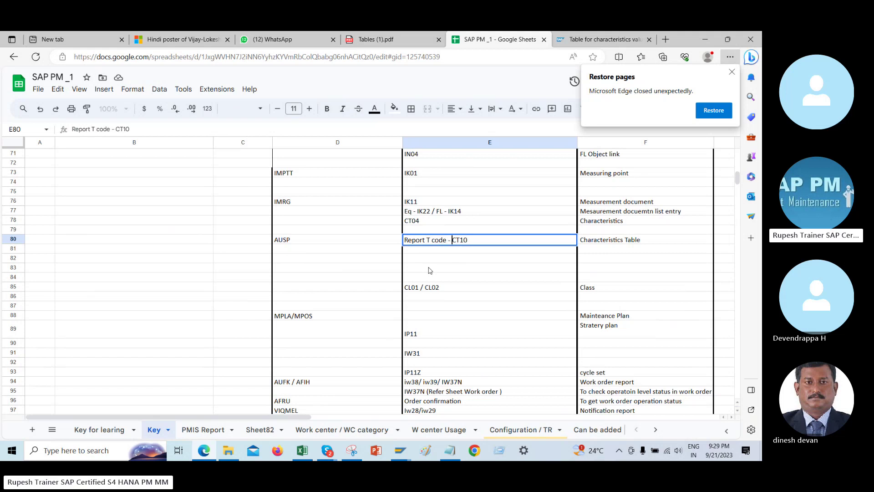
pyautogui.press('Return')
# Compare class EQMOTOR's Color foR Car and Pr or pump characteristics with the values assigned in the equipment's classification.
pyautogui.hotkey('alt', 'Tab')
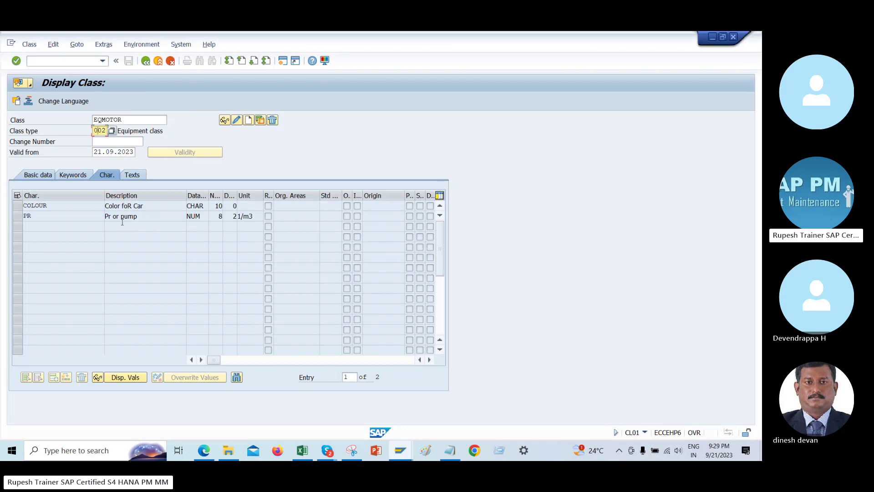
pyautogui.moveTo(145, 207); pyautogui.dragTo(74, 210)
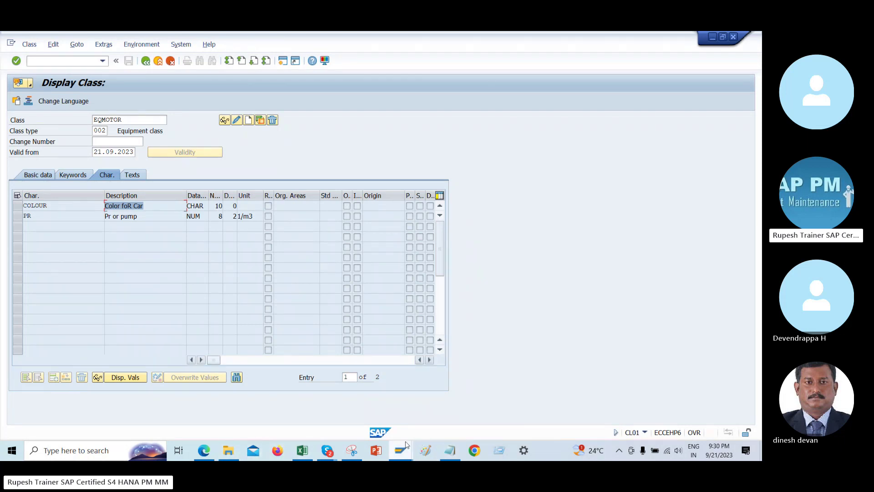
pyautogui.moveTo(405, 447)
pyautogui.click(339, 401)
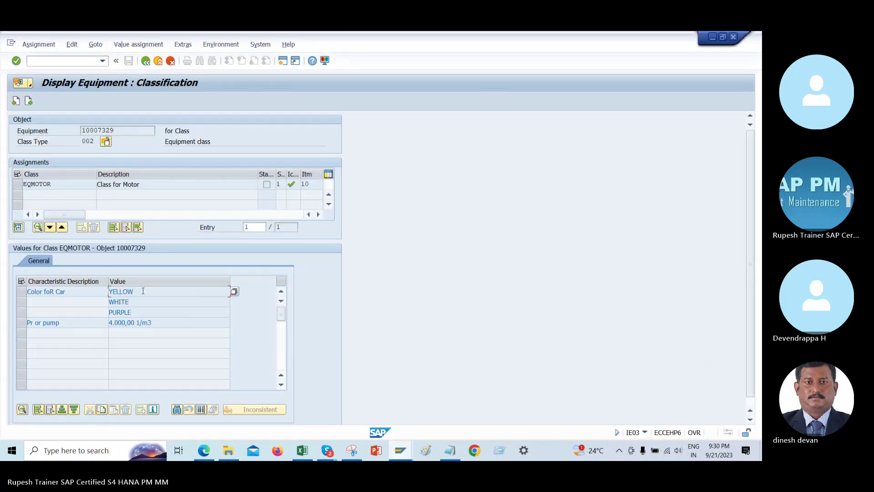
pyautogui.doubleClick(143, 291)
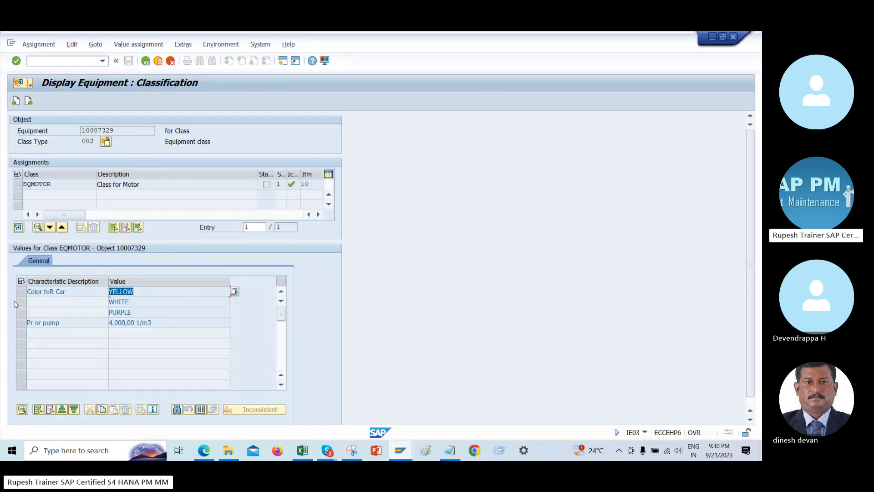
pyautogui.doubleClick(159, 322)
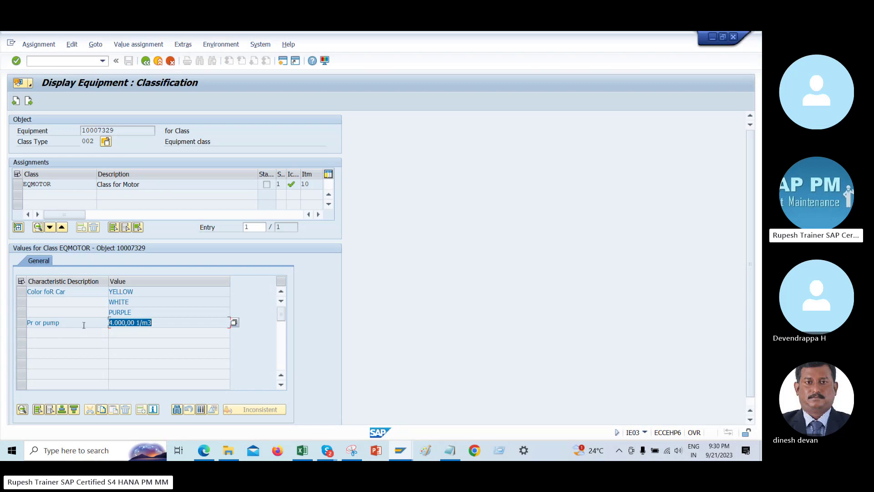
pyautogui.click(172, 326)
# Switch to the SAP PM (2) Excel workbook and enter "Motor" in cell B663, below the class and characteristics notes.
pyautogui.click(303, 450)
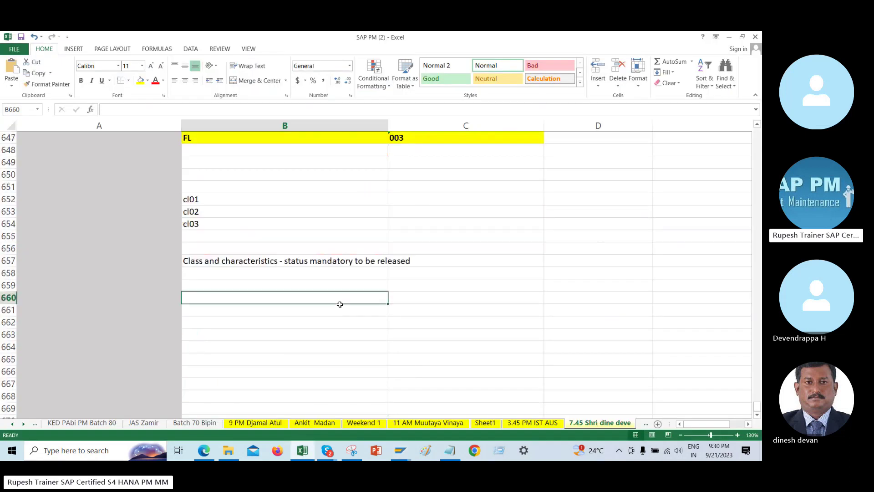
pyautogui.scroll(-1, 339, 304)
pyautogui.click(239, 288)
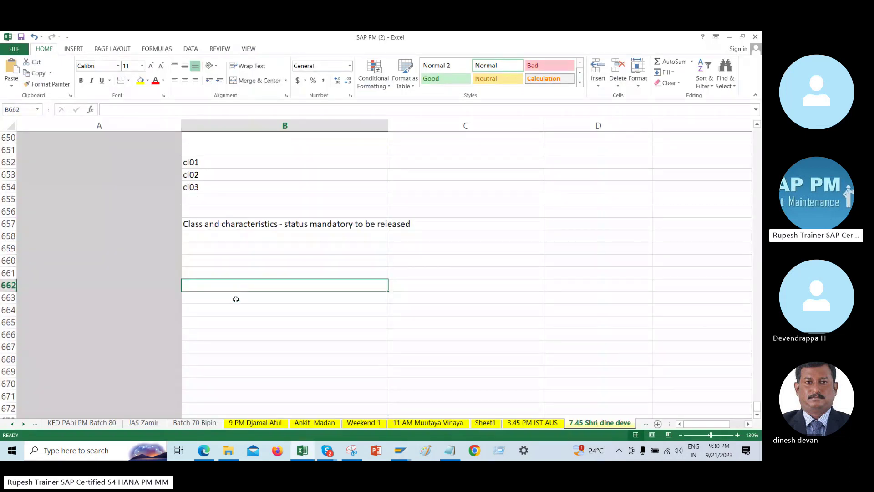
pyautogui.click(236, 299)
pyautogui.write('M')
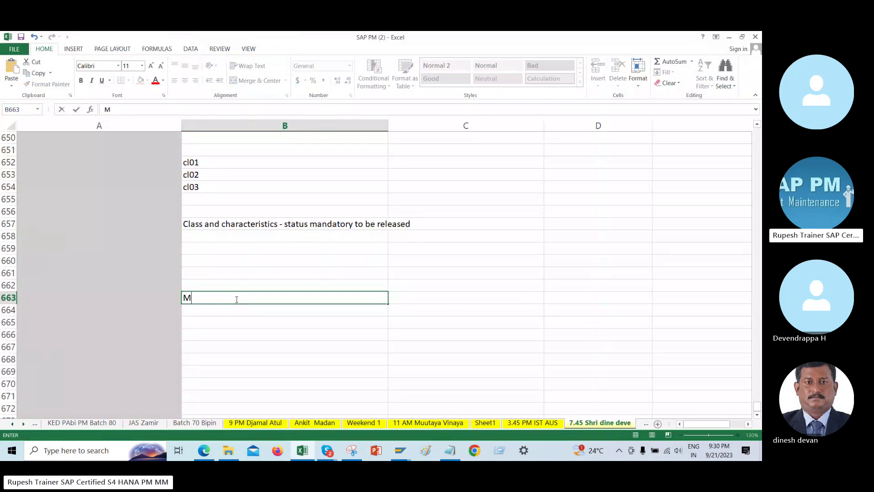
pyautogui.write('otor')
pyautogui.press('Return')
pyautogui.press('Return')
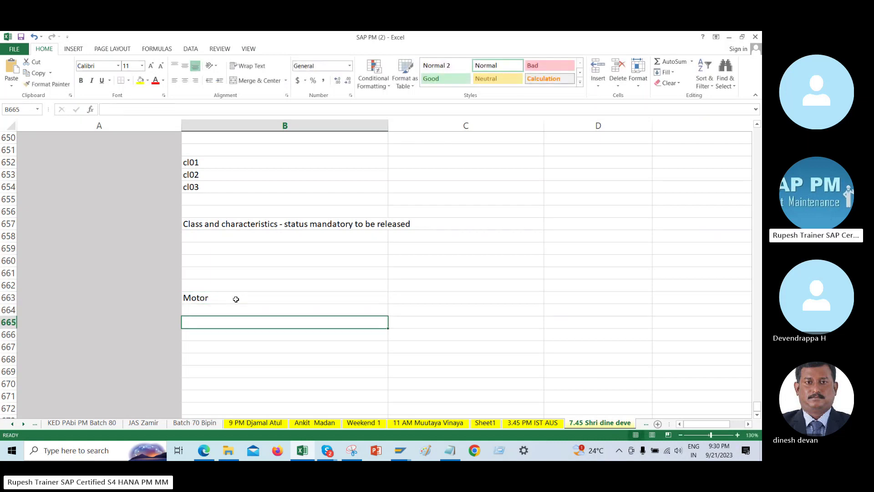
# Enter the characteristic labels "P 1", "P2" and "P3" in cells B665 to B667 below Motor.
pyautogui.write('P 1')
pyautogui.press('BackSpace')
pyautogui.press('BackSpace')
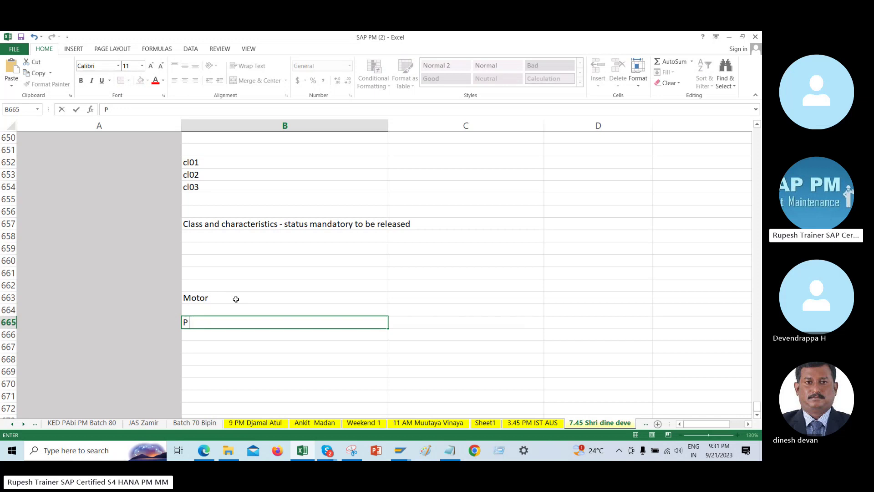
pyautogui.write('R1')
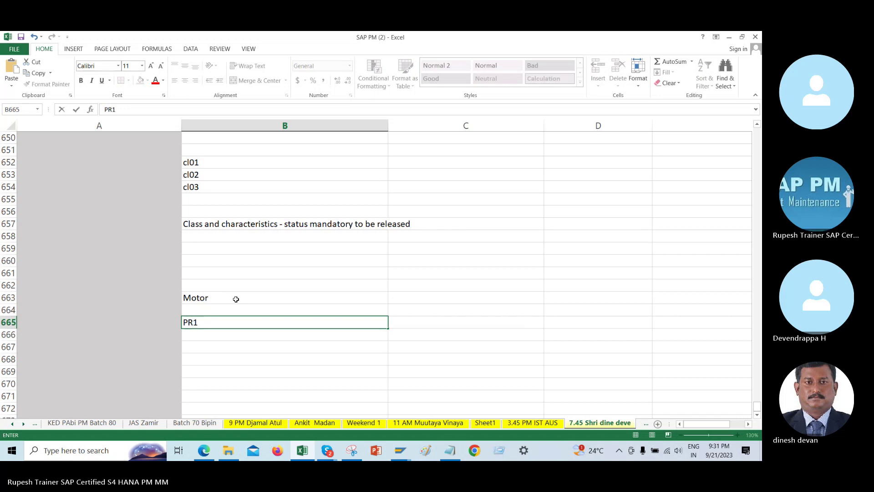
pyautogui.press('BackSpace')
pyautogui.press('BackSpace')
pyautogui.write('1')
pyautogui.press('Return')
pyautogui.write('P2')
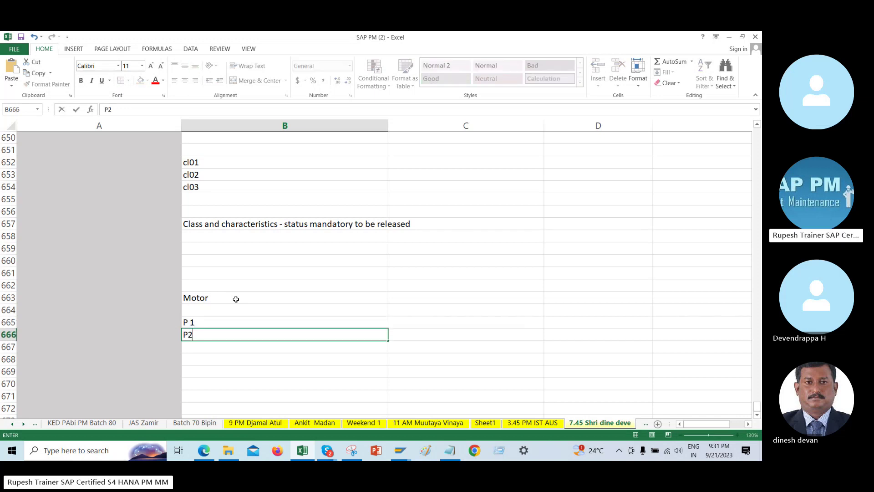
pyautogui.press('Return')
pyautogui.write('P3')
pyautogui.press('Return')
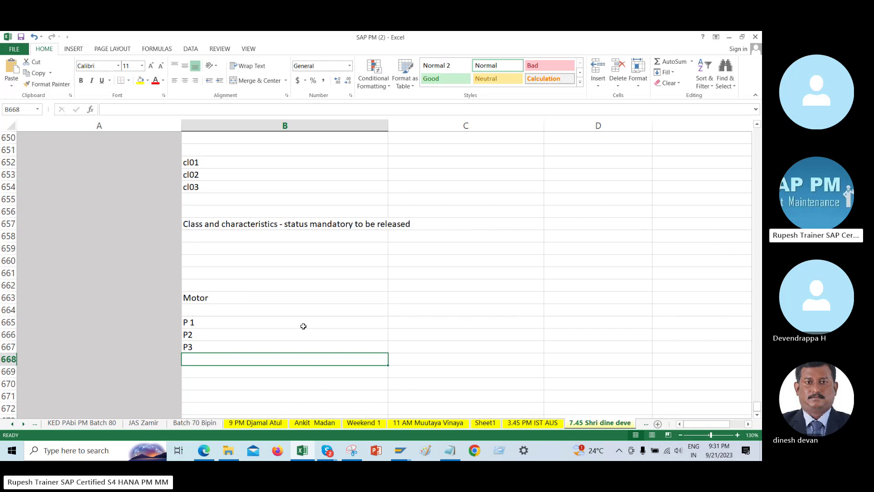
# Enter the values "20.25.35.27.25" for P 1 in cell C665.
pyautogui.click(412, 323)
pyautogui.write('2')
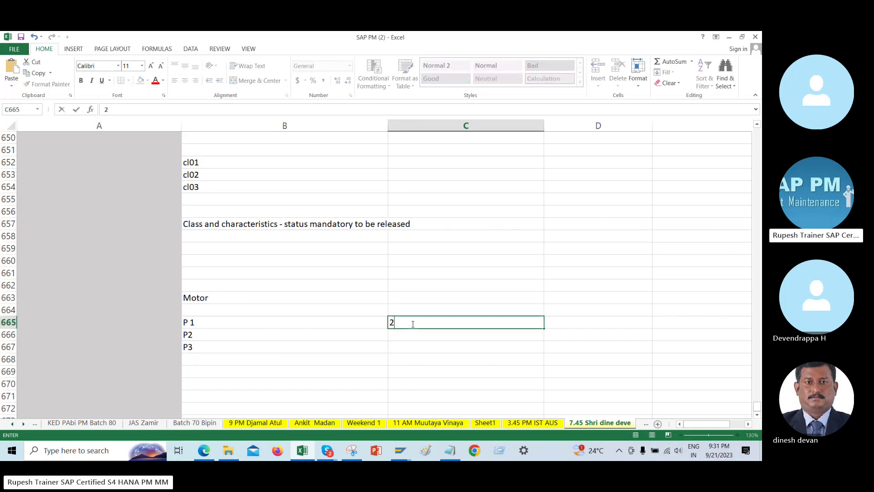
pyautogui.write('0.25.35.')
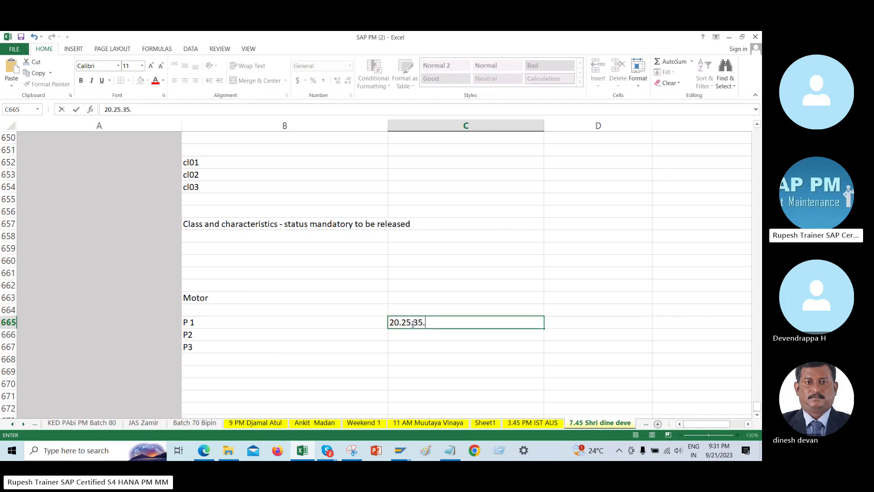
pyautogui.write('27.25')
pyautogui.press('Return')
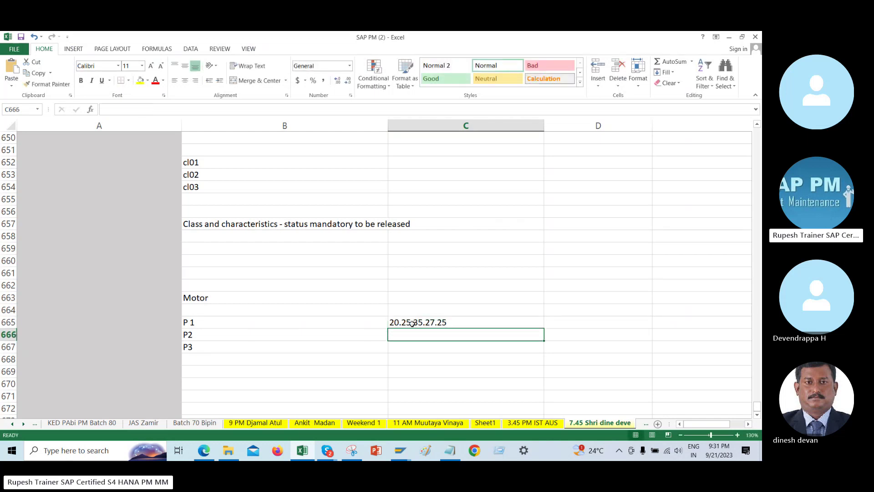
# Enter the values "21.24.34.26.24" for P2 in cell C666.
pyautogui.write('21.')
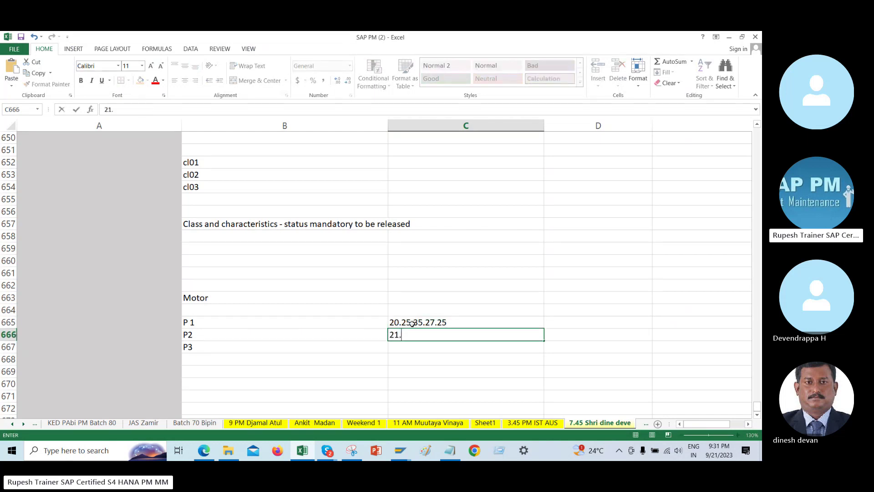
pyautogui.write('24.34.2')
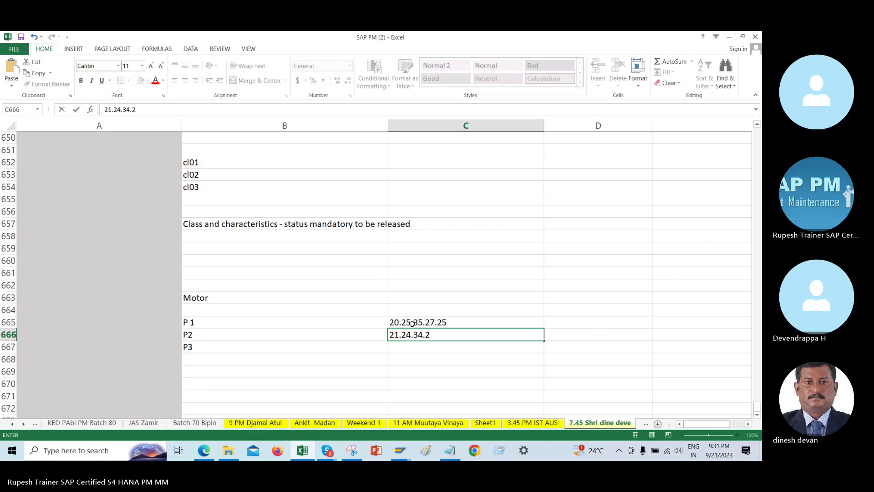
pyautogui.write('6.')
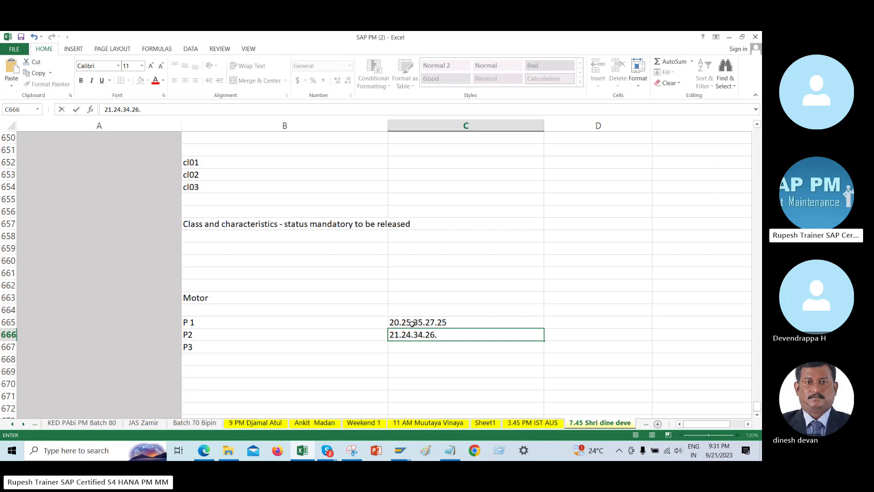
pyautogui.write('24')
pyautogui.press('Return')
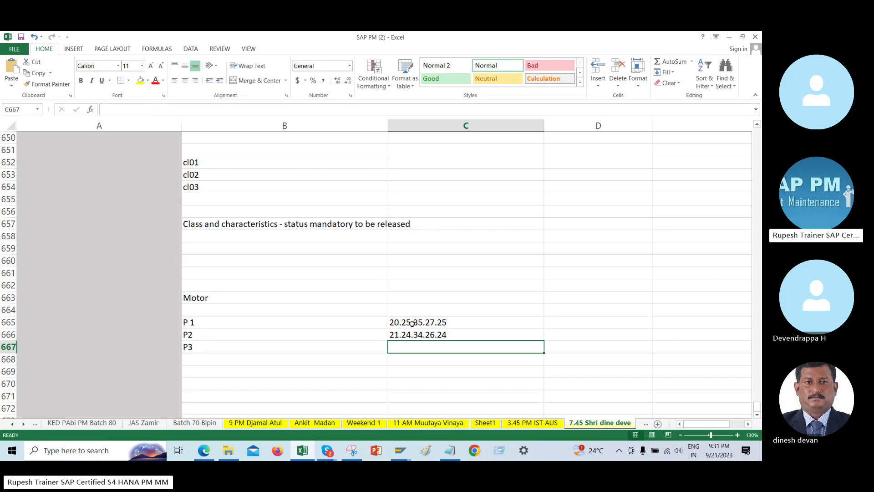
# Enter the values "22,23,33,25,55" for P3 in cell C667.
pyautogui.write('22,')
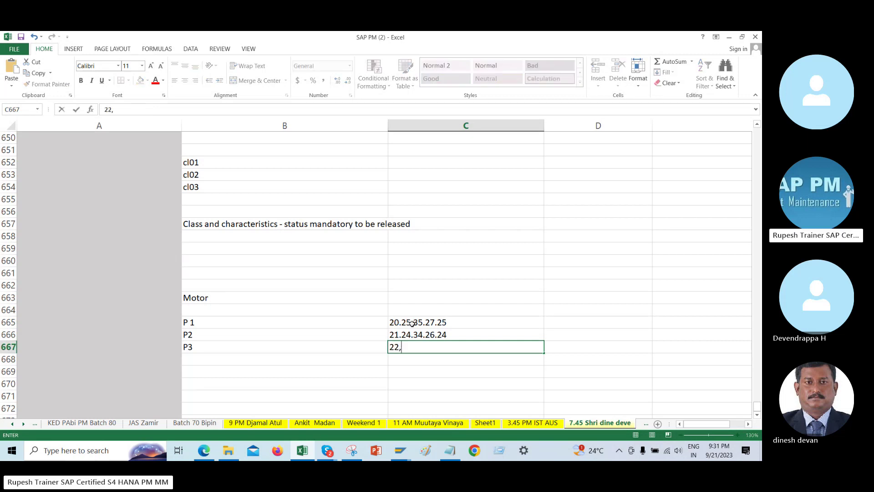
pyautogui.write('23,33,')
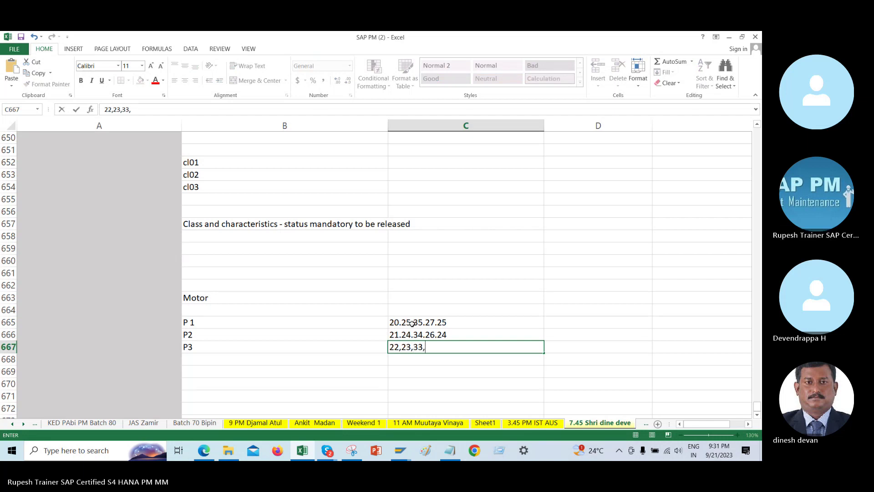
pyautogui.write('25,55')
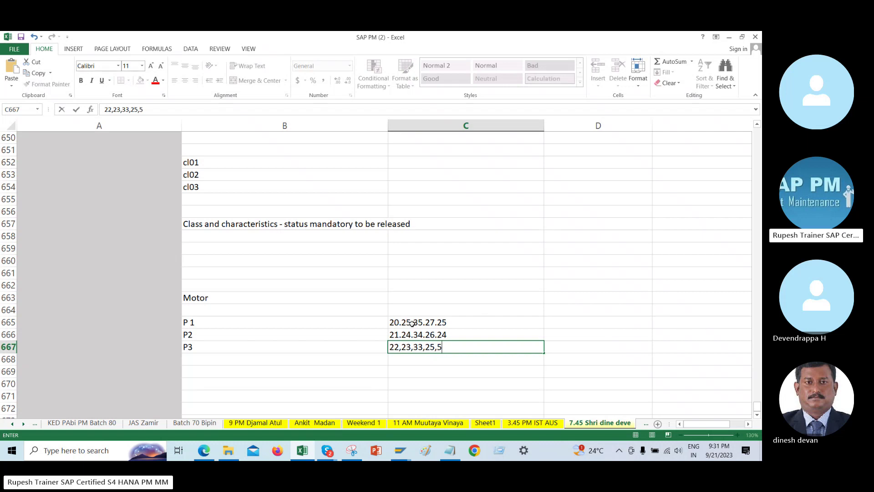
pyautogui.press('Return')
pyautogui.press('Return')
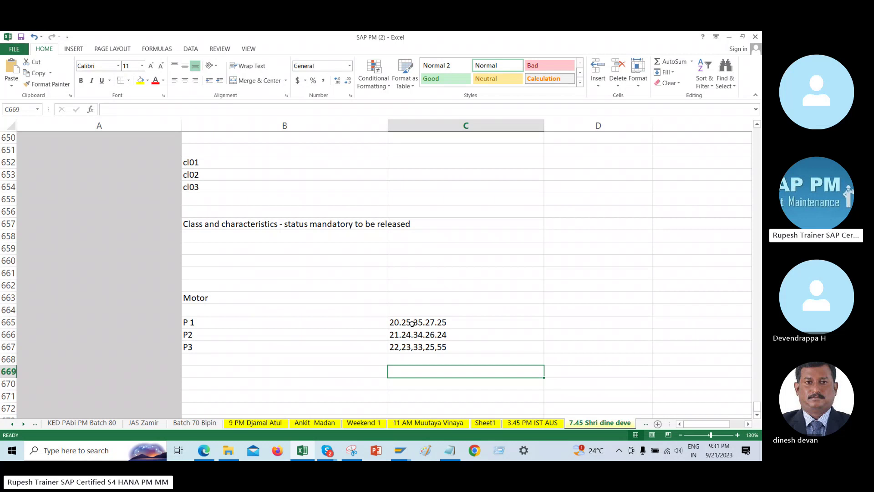
pyautogui.moveTo(232, 300); pyautogui.dragTo(451, 360)
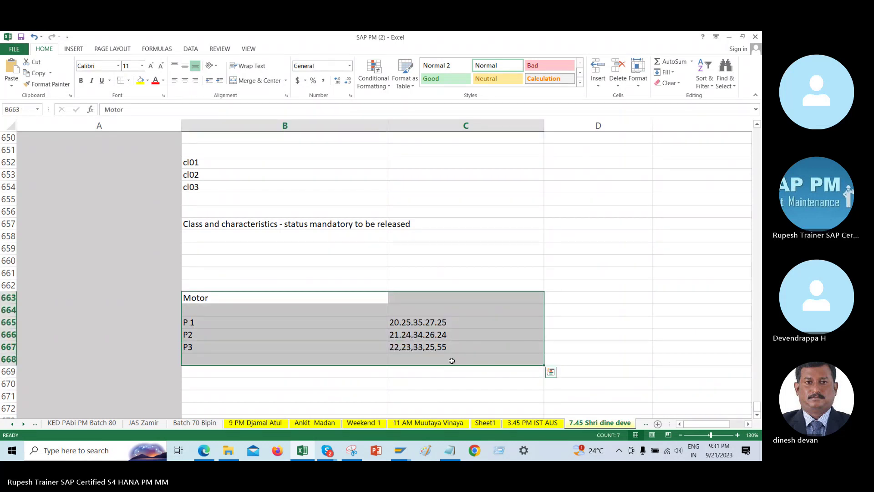
pyautogui.click(340, 394)
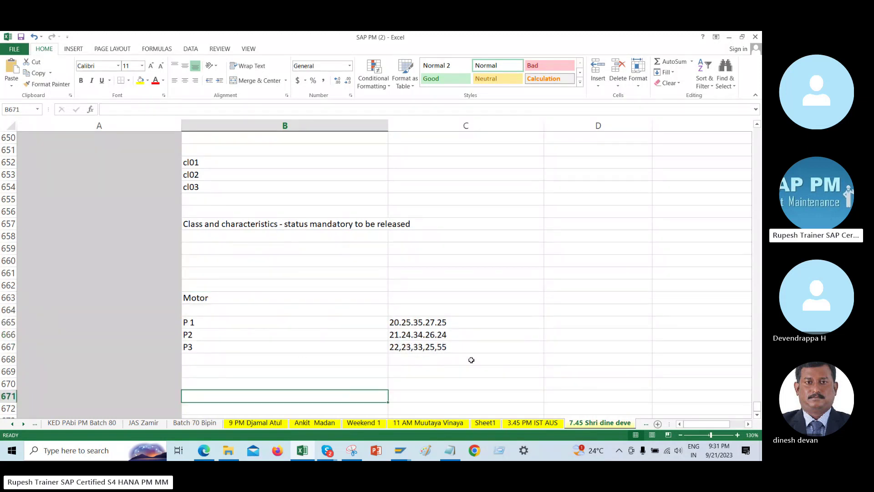
pyautogui.click(227, 324)
pyautogui.click(226, 335)
pyautogui.click(228, 349)
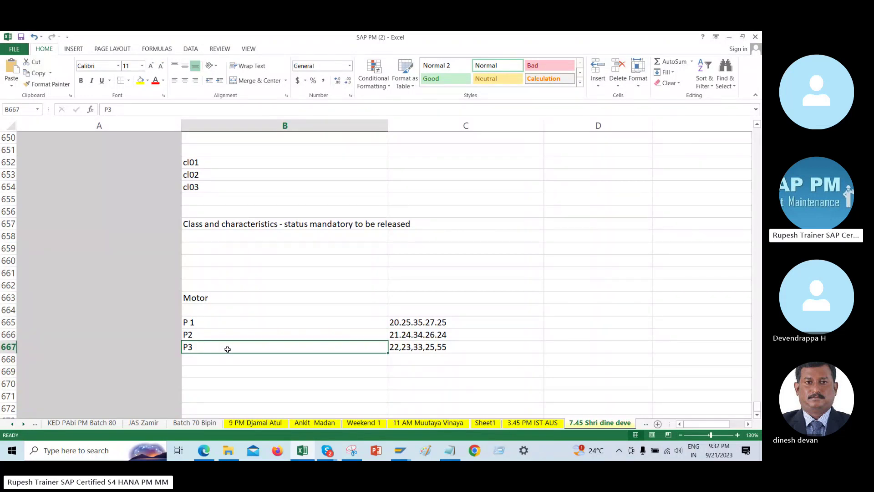
# Extend the motor's characteristic list with "P4" in cell B668 and "P5" in cell B669.
pyautogui.click(199, 359)
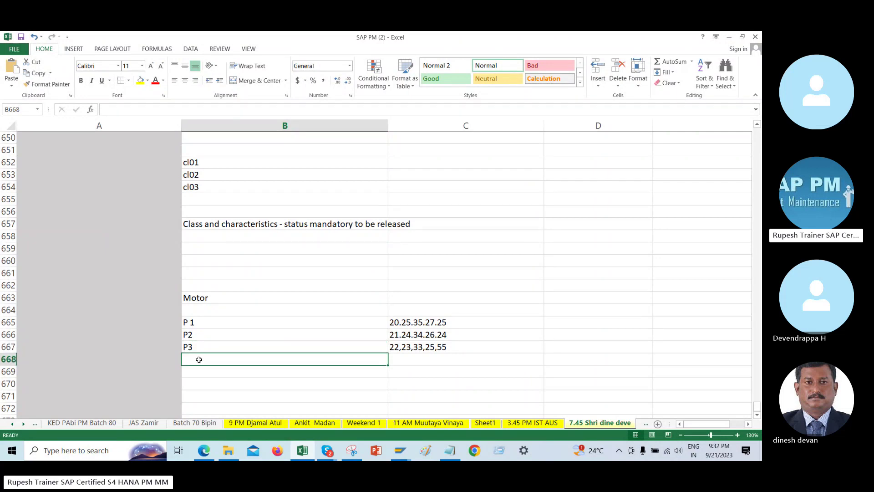
pyautogui.doubleClick(199, 359)
pyautogui.write('P')
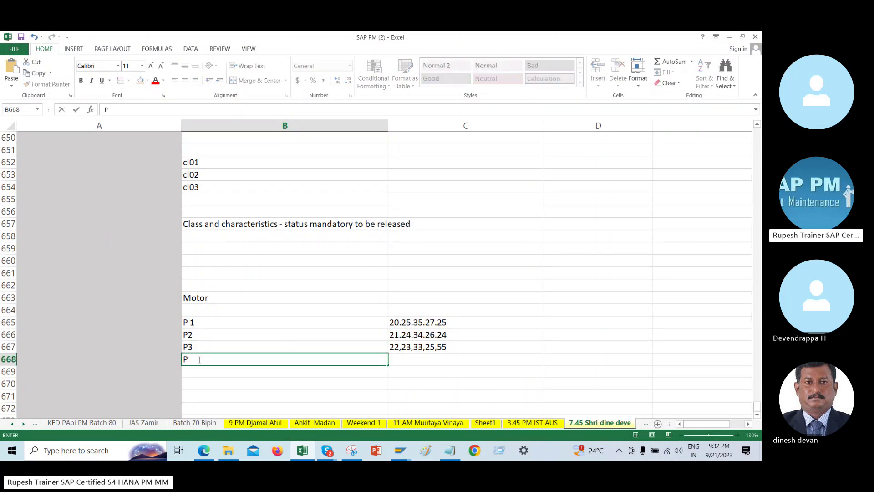
pyautogui.write('4')
pyautogui.press('Return')
pyautogui.write('P')
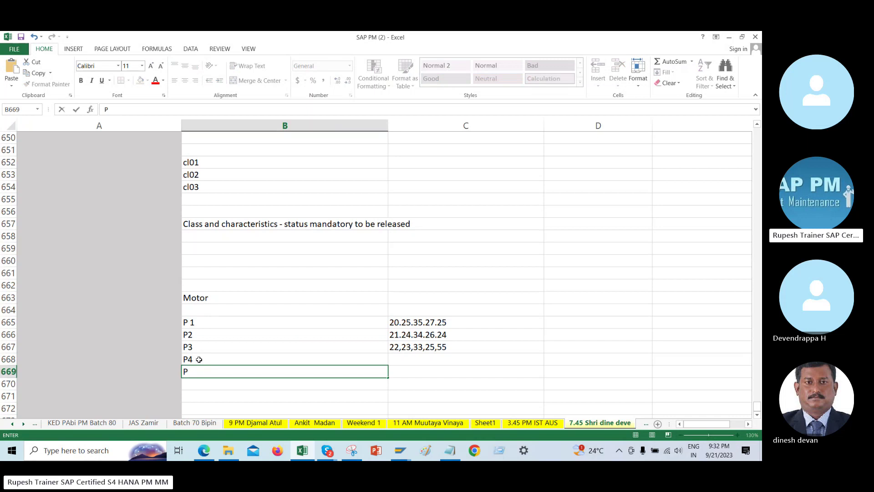
pyautogui.write('6')
pyautogui.press('Return')
pyautogui.press('Up')
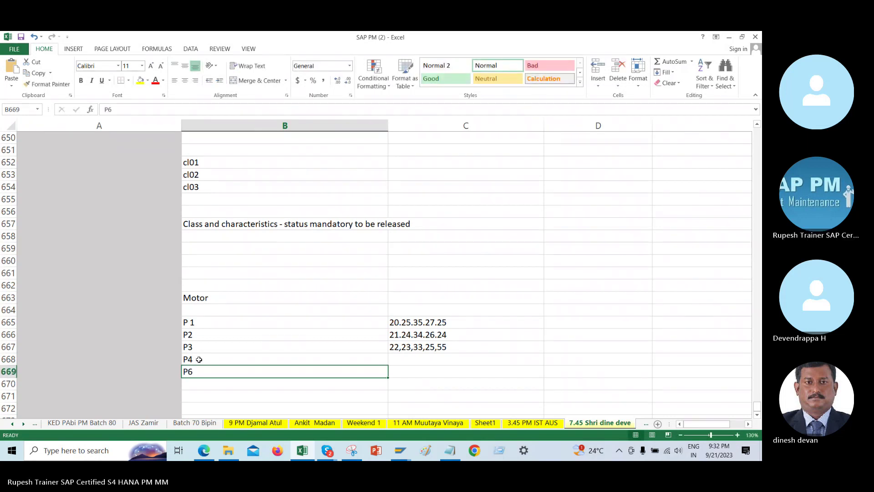
pyautogui.write('P5')
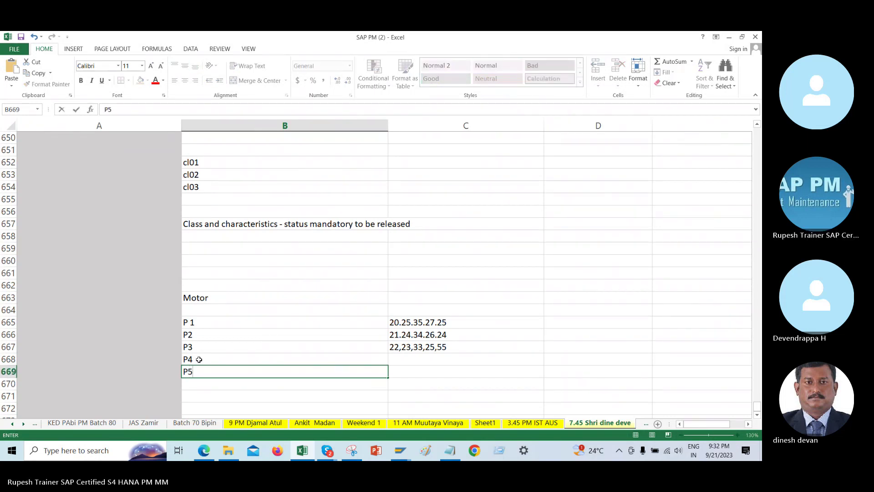
pyautogui.press('Return')
# Insert a blank row at row 664, between the Motor heading and the P 1 row.
pyautogui.click(447, 322)
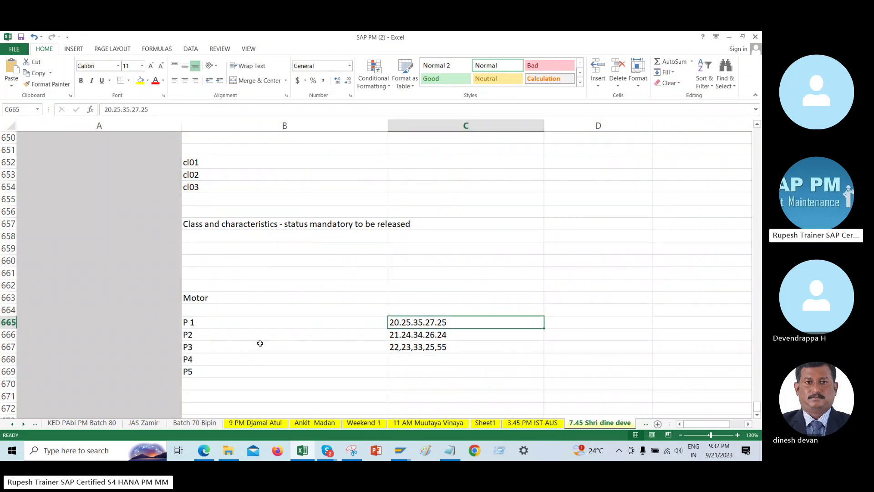
pyautogui.click(221, 319)
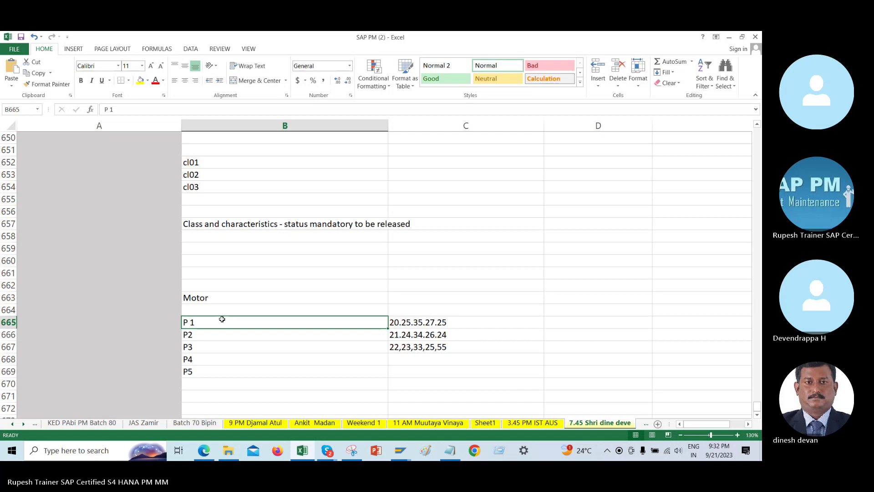
pyautogui.click(9, 309)
pyautogui.rightClick(92, 317)
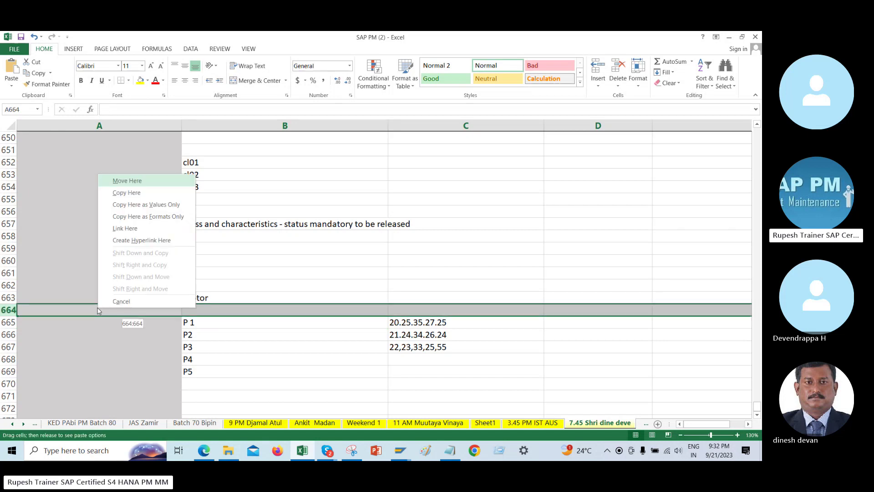
pyautogui.press('Escape')
pyautogui.rightClick(119, 311)
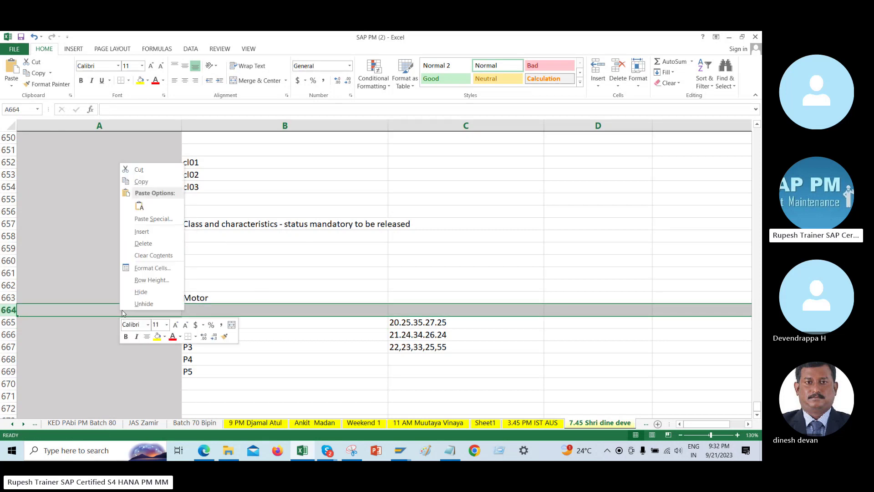
pyautogui.click(133, 231)
pyautogui.click(364, 372)
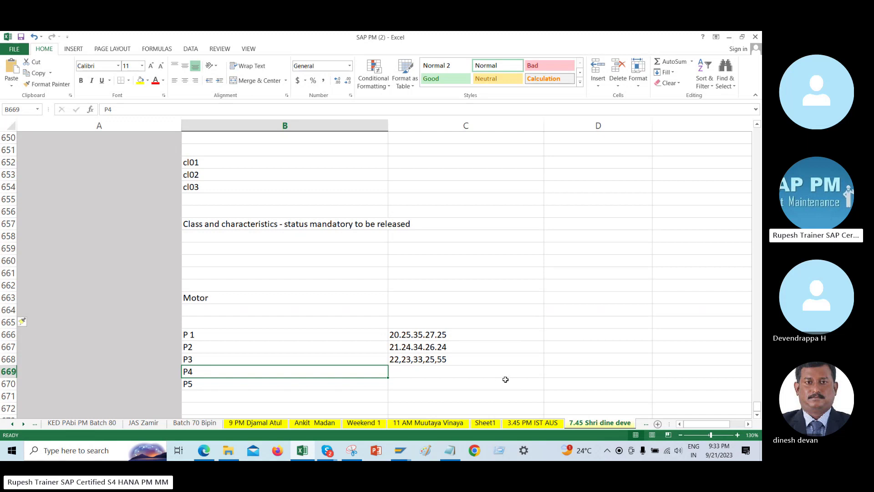
# Enter the values "63,45,24,23,23,23," for P4 in cell C669.
pyautogui.click(445, 359)
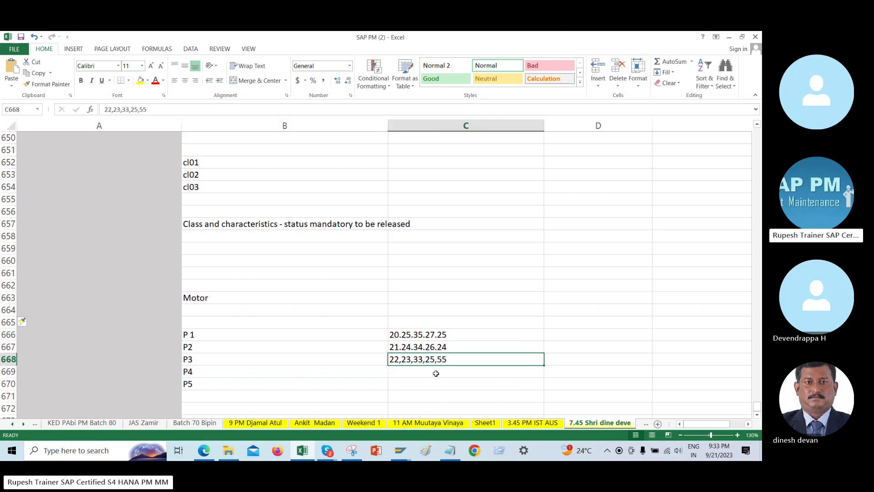
pyautogui.click(436, 372)
pyautogui.write('63,45')
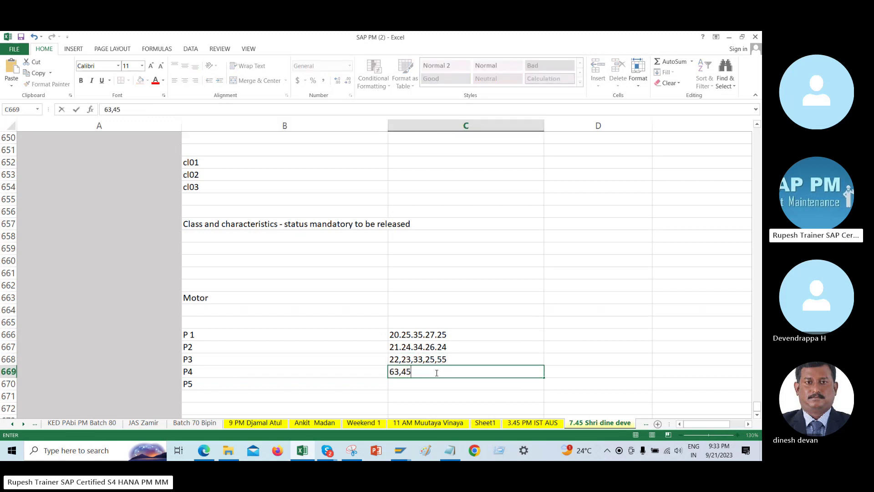
pyautogui.write(',24,23,23,23,23')
pyautogui.press('Return')
# Enter the values "34,34,55,3,23,4,5" for P5 in cell C670.
pyautogui.write('34,34,55,')
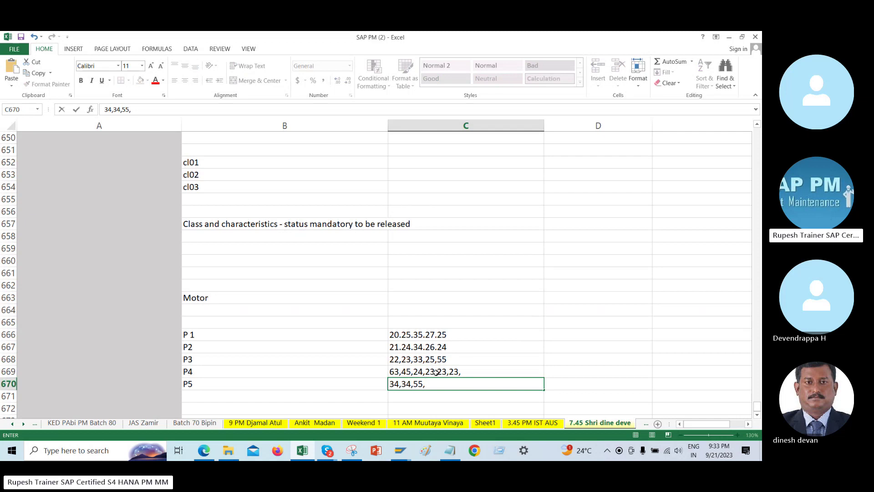
pyautogui.write('3,23,4')
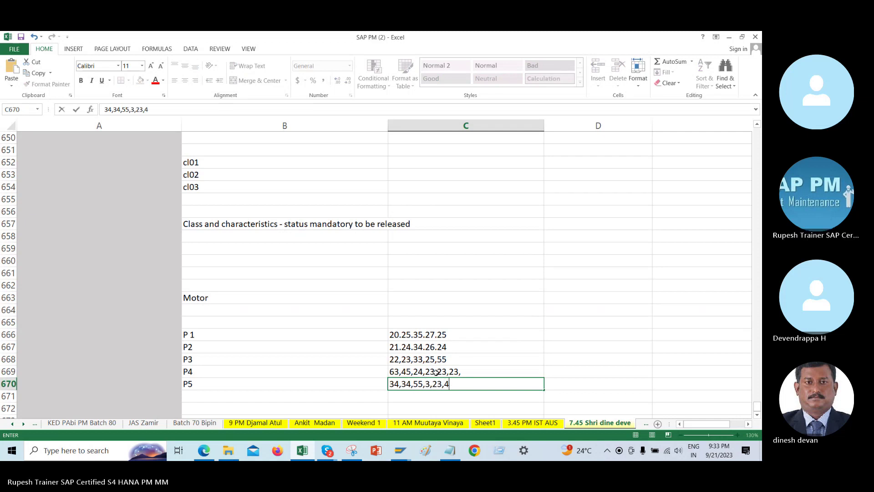
pyautogui.write(',5')
pyautogui.press('Return')
pyautogui.scroll(-2, 538, 351)
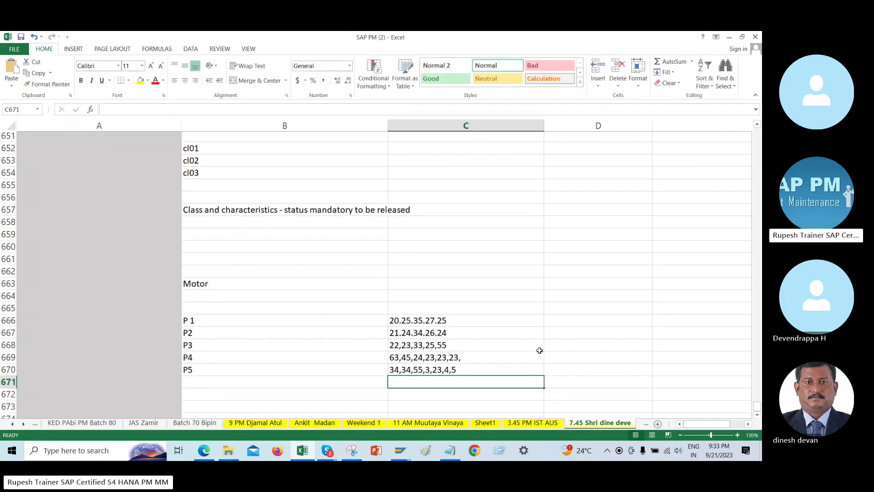
pyautogui.click(359, 370)
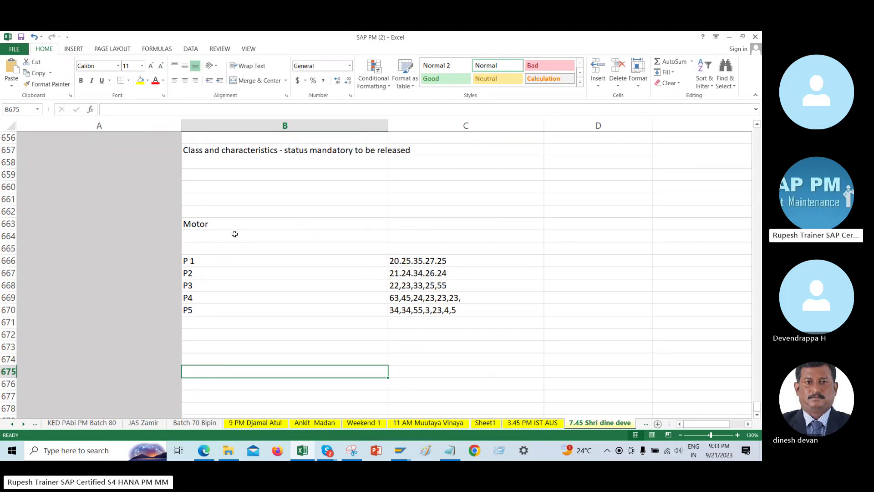
pyautogui.click(220, 225)
pyautogui.click(217, 258)
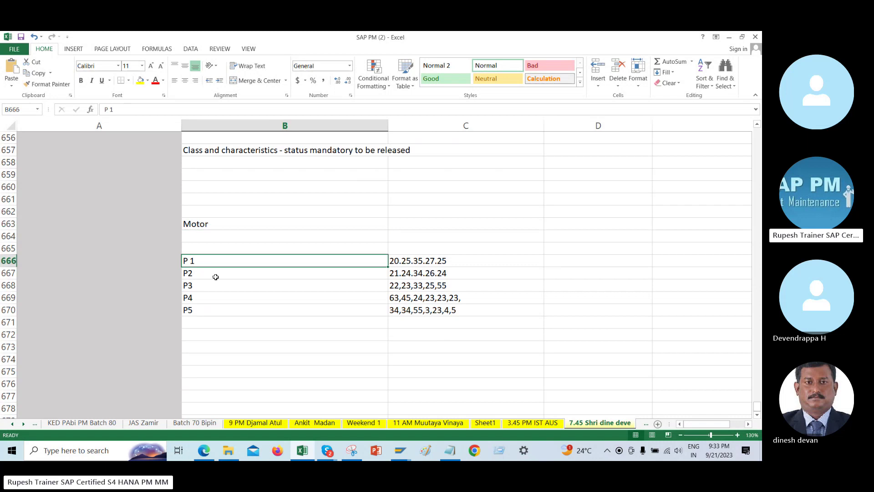
# Review the motor's characteristics P 1 to P5 and their corresponding values in C666:C670.
pyautogui.click(215, 273)
pyautogui.click(218, 286)
pyautogui.click(222, 306)
pyautogui.moveTo(454, 261); pyautogui.dragTo(451, 309)
pyautogui.click(191, 260)
pyautogui.moveTo(193, 299); pyautogui.dragTo(191, 320)
pyautogui.moveTo(455, 260); pyautogui.dragTo(457, 311)
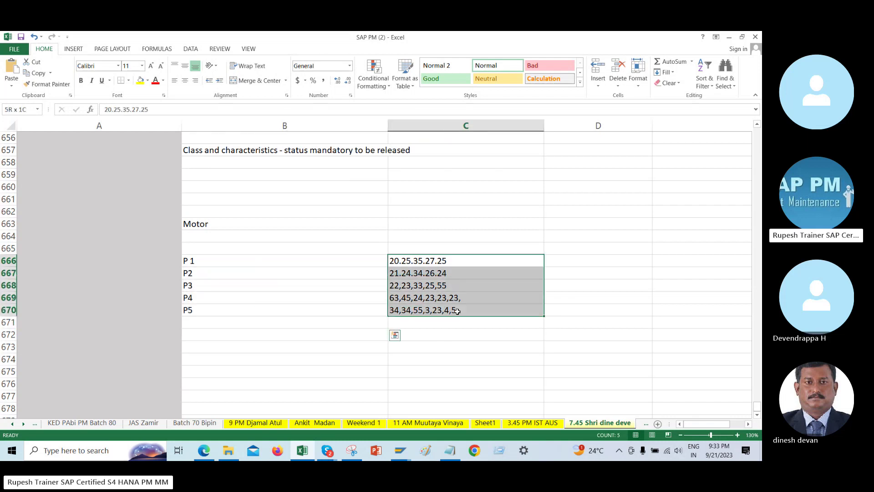
pyautogui.moveTo(457, 311); pyautogui.dragTo(457, 311)
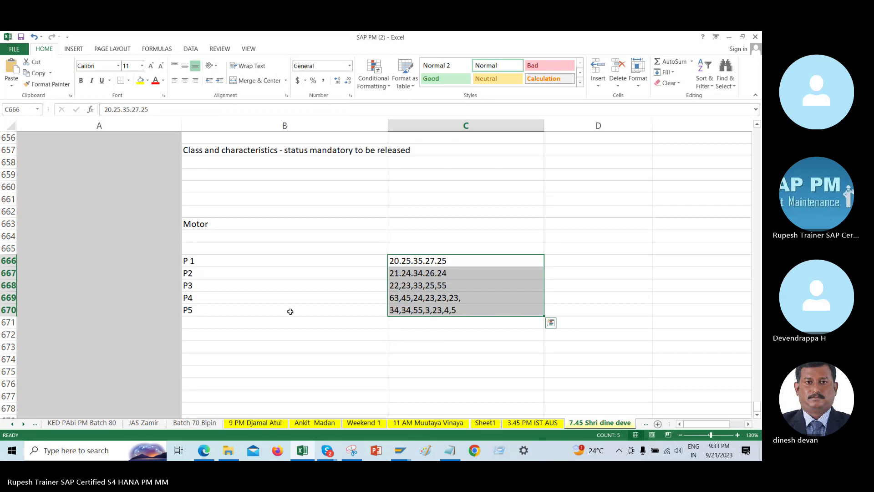
# Switch to Edge, search the web for "pump diagram" in a new tab and view the labelled centrifugal pump image.
pyautogui.click(203, 450)
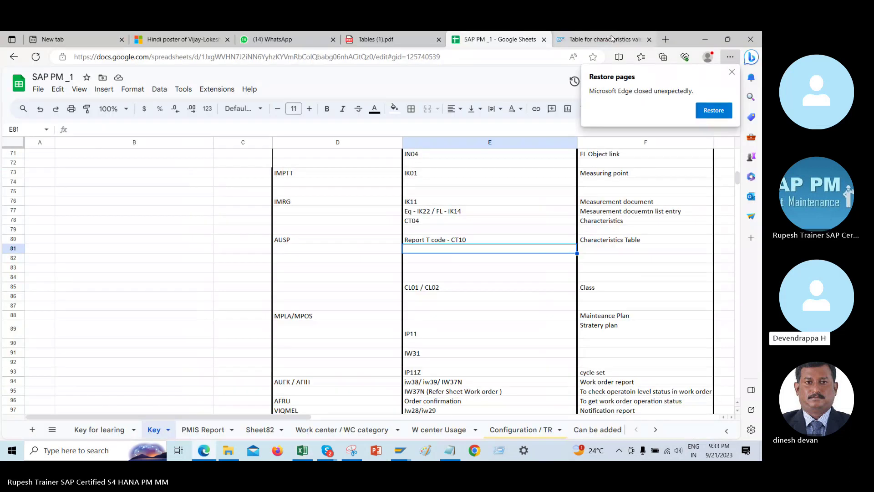
pyautogui.click(666, 39)
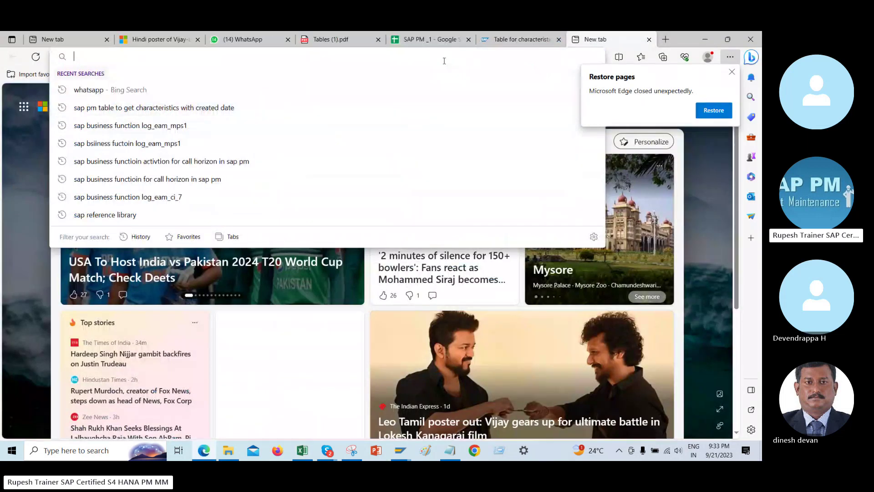
pyautogui.write('noto')
pyautogui.press('BackSpace')
pyautogui.press('BackSpace')
pyautogui.press('BackSpace')
pyautogui.press('BackSpace')
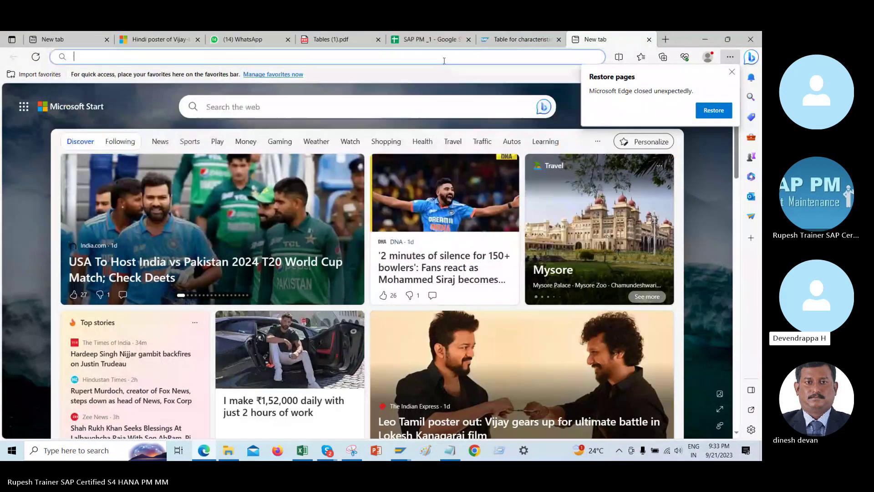
pyautogui.write('pump')
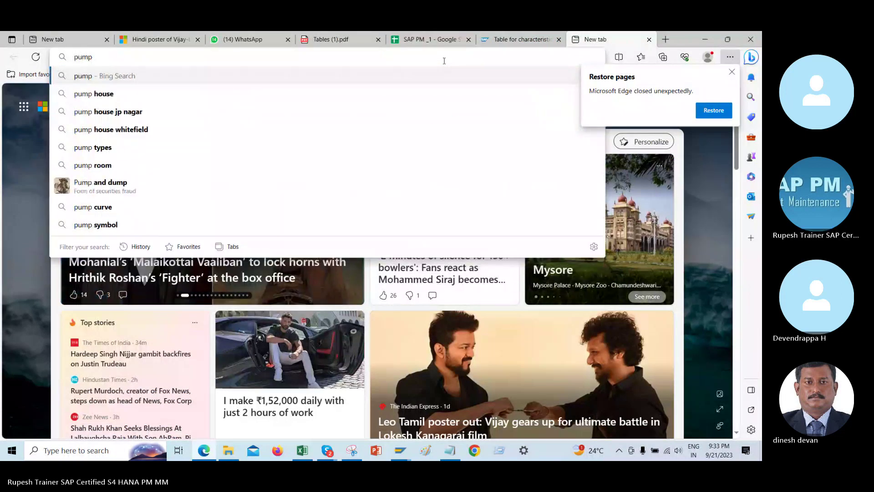
pyautogui.write(' dia')
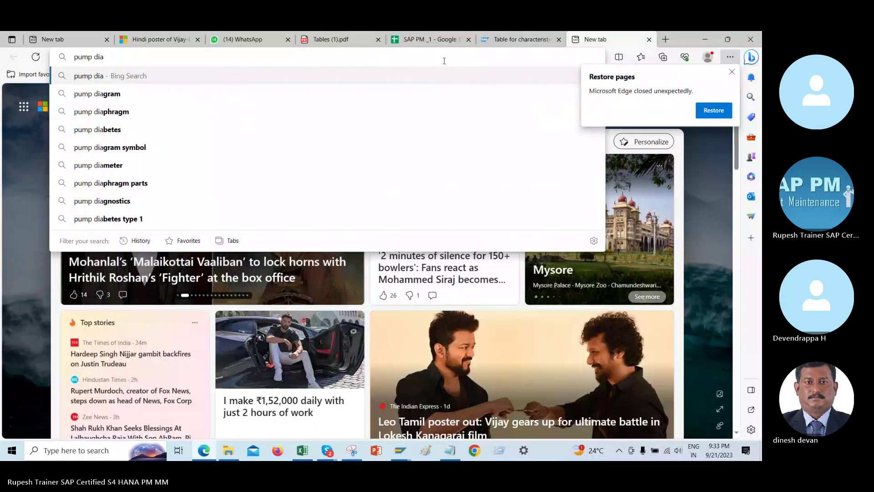
pyautogui.click(444, 93)
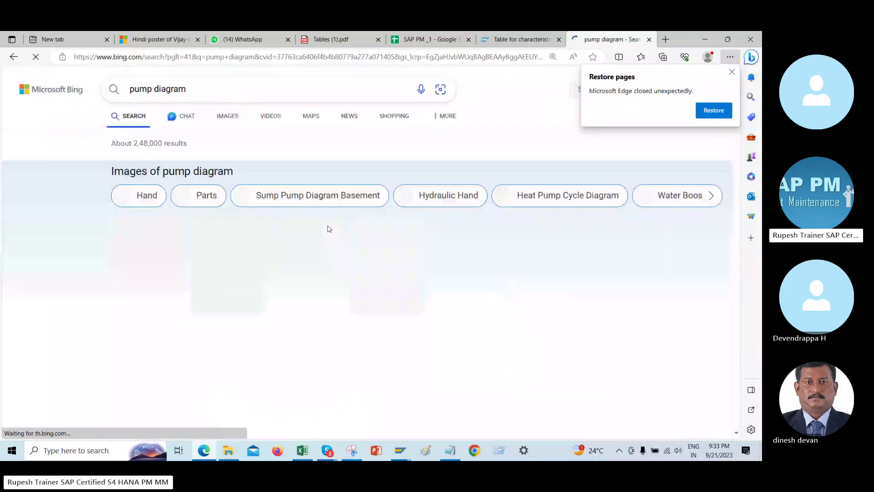
pyautogui.click(223, 292)
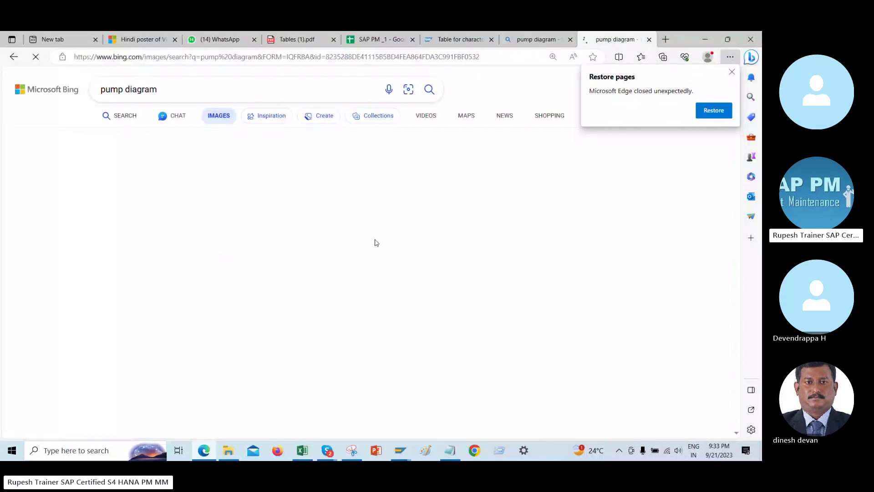
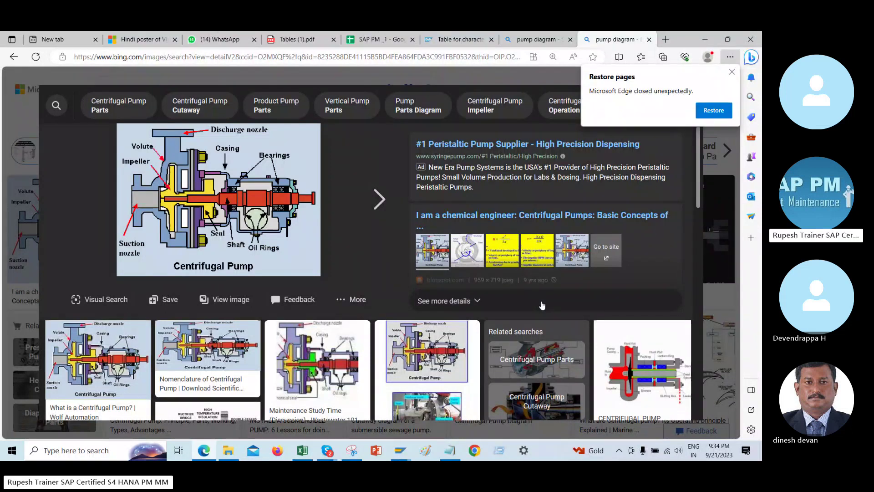
pyautogui.press('Escape')
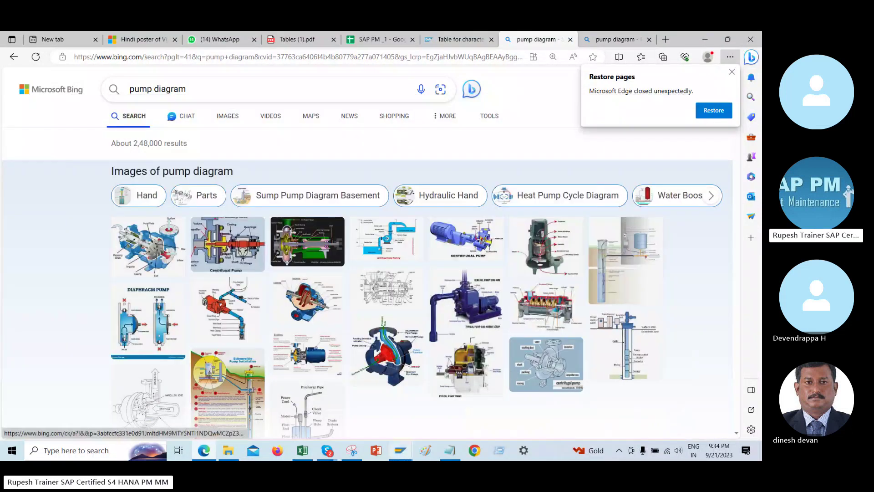
# Switch back to Excel and enter "Measuring point" in cell B673 below the motor's characteristics.
pyautogui.hotkey('alt', 'Tab')
pyautogui.click(226, 349)
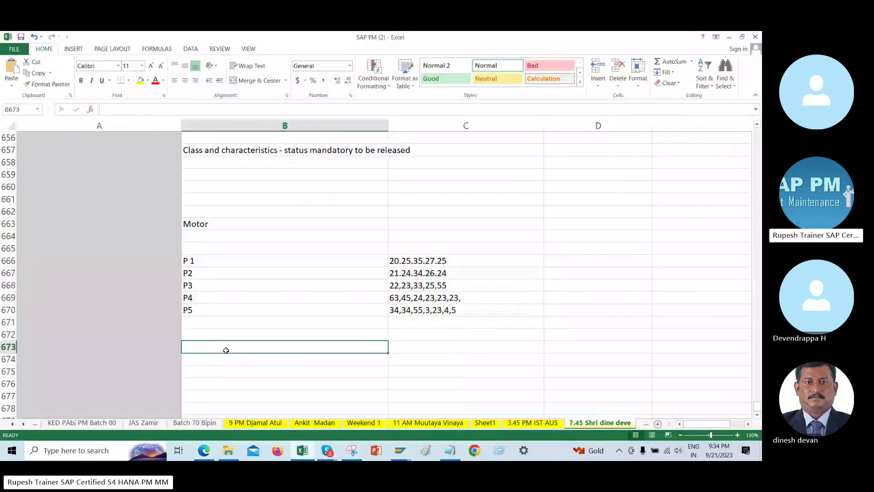
pyautogui.write('MEas')
pyautogui.press('BackSpace')
pyautogui.press('BackSpace')
pyautogui.press('BackSpace')
pyautogui.write('e')
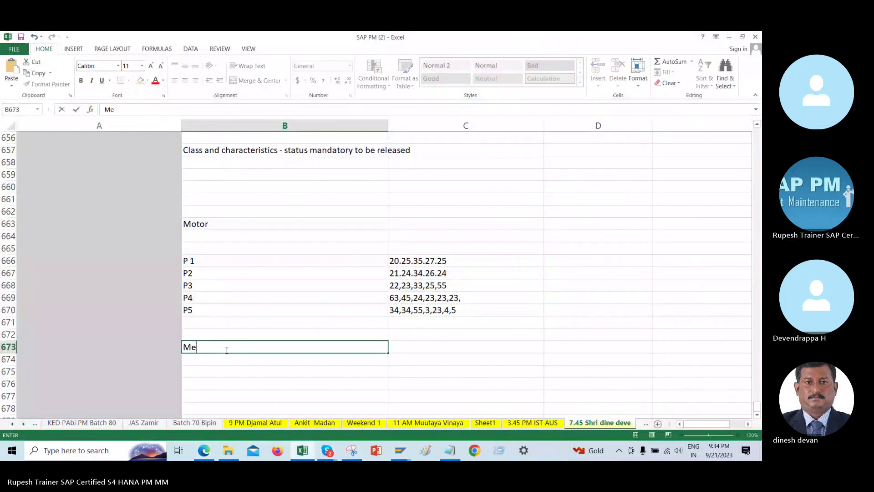
pyautogui.write('asuring point')
# Enter "Measurement documents" in cell C673 beside the Measuring point heading.
pyautogui.press('Tab')
pyautogui.write('MEa')
pyautogui.press('BackSpace')
pyautogui.press('BackSpace')
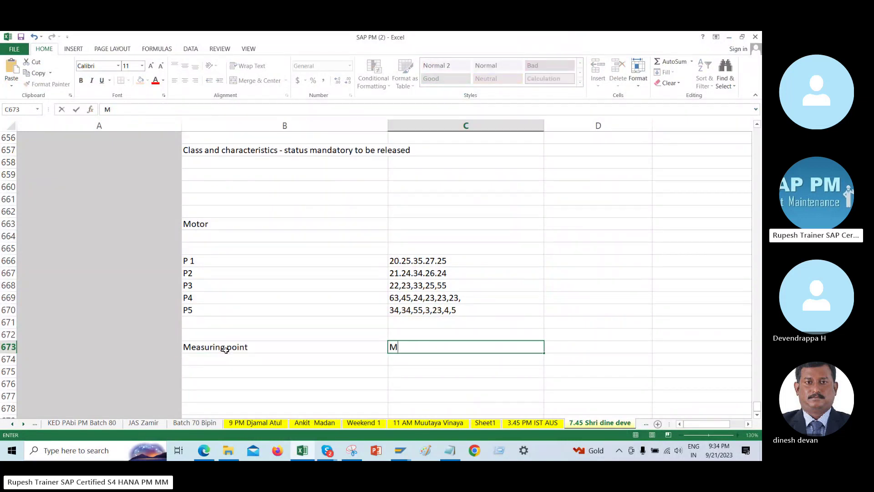
pyautogui.write('easurement documents')
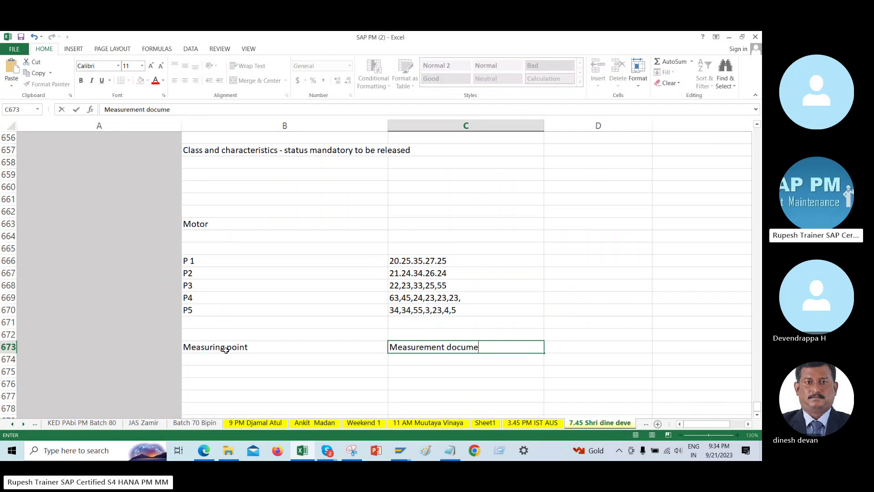
pyautogui.press('Return')
pyautogui.press('Return')
# Compare the points P 1 to P5 with the centrifugal pump diagram in Edge, and review their values back in Excel.
pyautogui.click(226, 348)
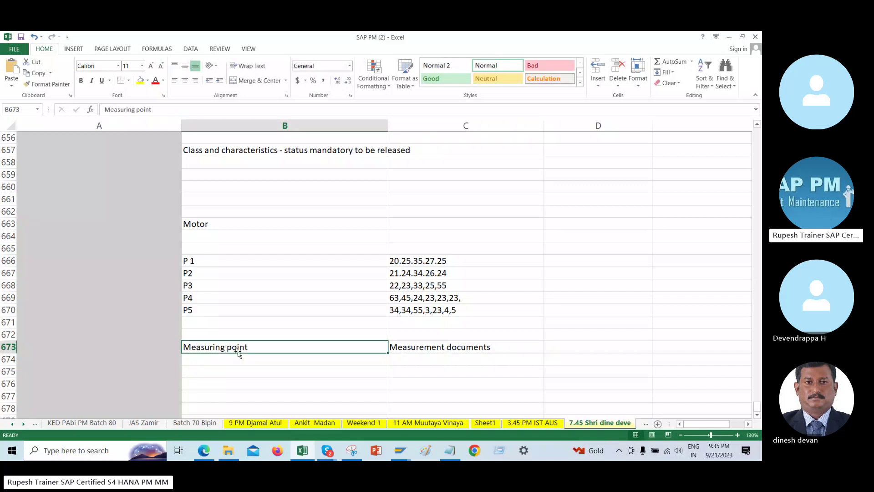
pyautogui.moveTo(198, 259); pyautogui.dragTo(200, 317)
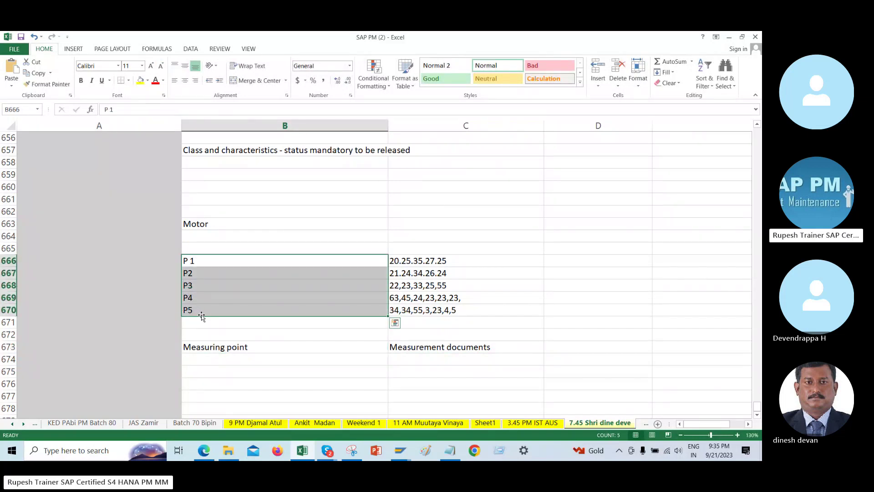
pyautogui.click(204, 451)
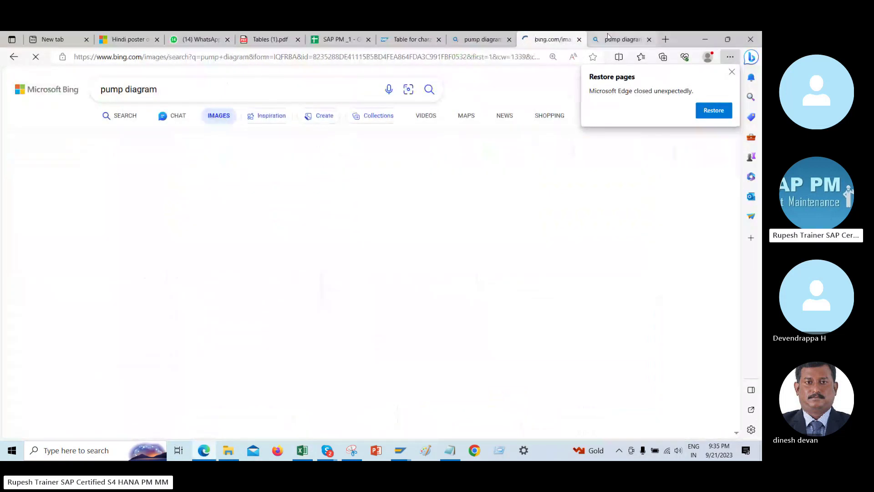
pyautogui.click(608, 37)
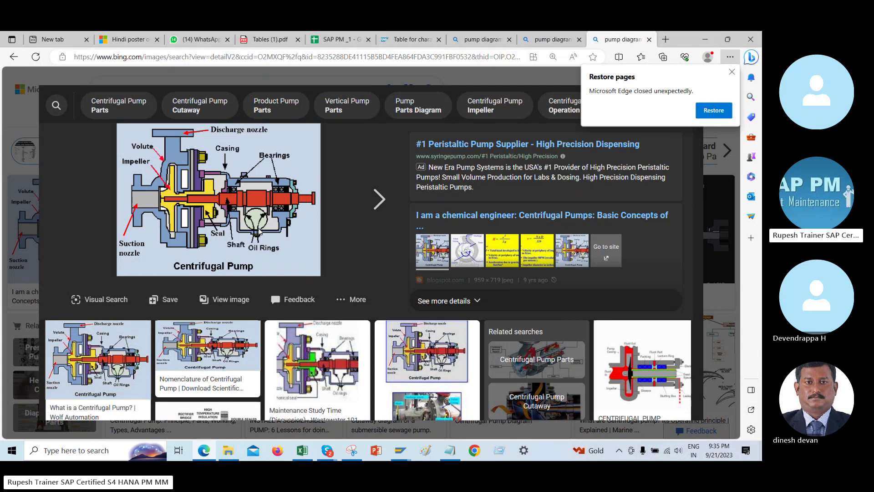
pyautogui.hotkey('ctrl', 'shift', 'Tab')
pyautogui.hotkey('ctrl', 'shift', 'Tab')
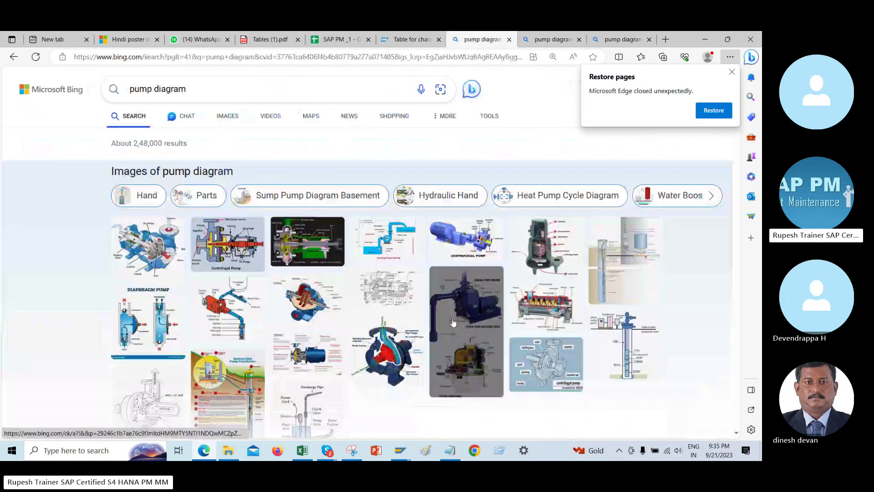
pyautogui.click(303, 449)
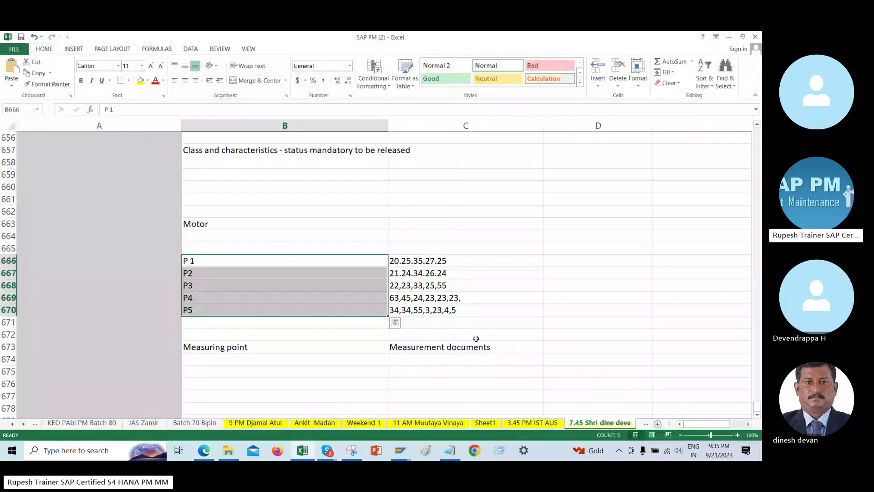
pyautogui.moveTo(490, 250); pyautogui.dragTo(497, 311)
pyautogui.click(622, 310)
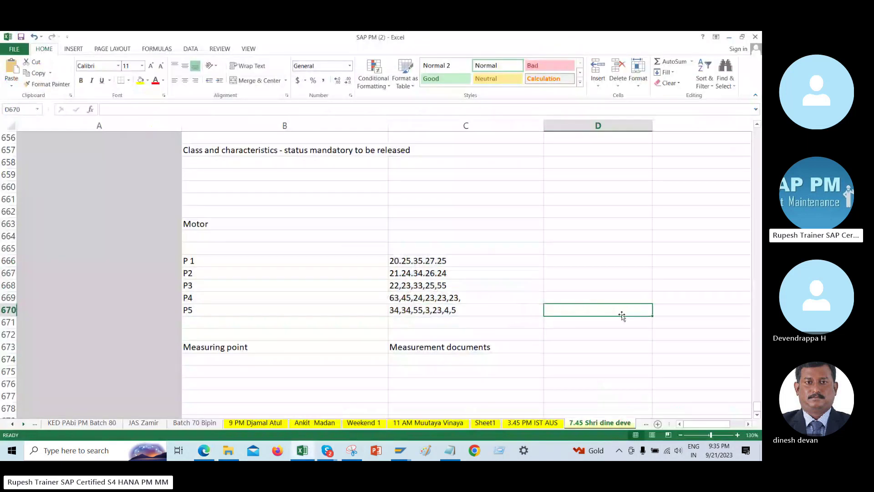
# List the measuring point transaction codes IK01, IK02 and IK03 in cells B675 to B677.
pyautogui.scroll(-2, 260, 319)
pyautogui.click(241, 297)
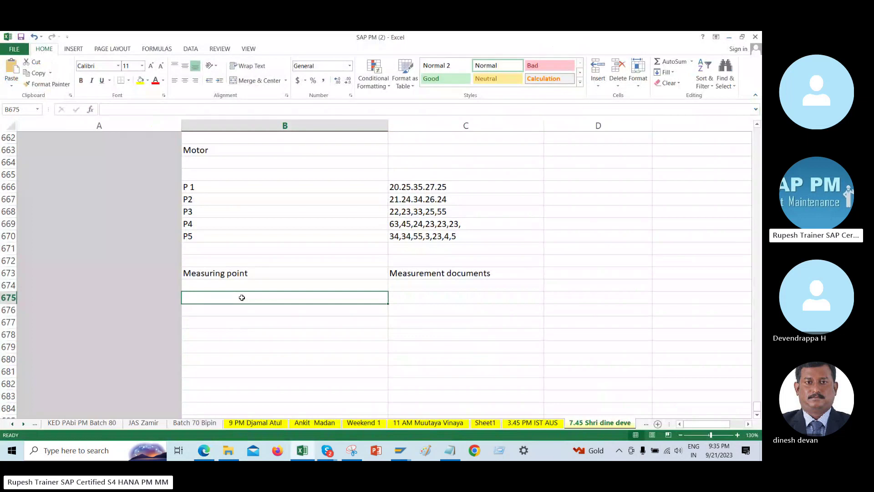
pyautogui.write('IK01')
pyautogui.press('Return')
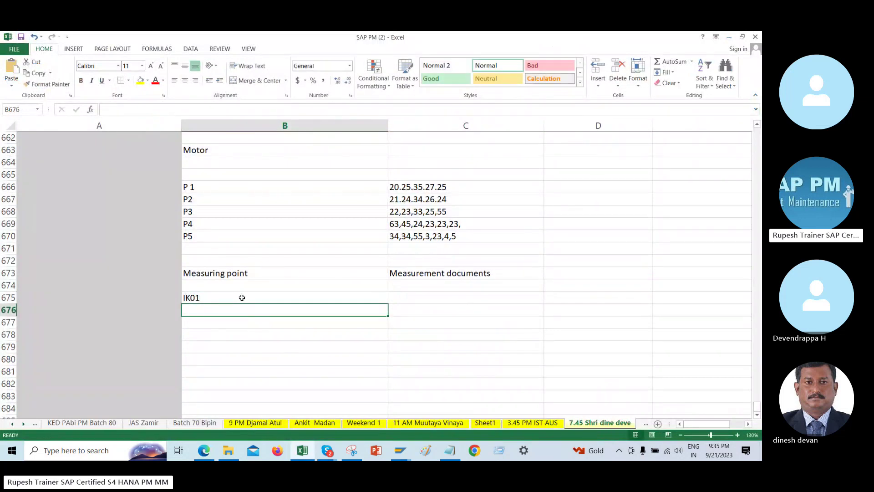
pyautogui.write('IK02')
pyautogui.press('Return')
pyautogui.write('IK03')
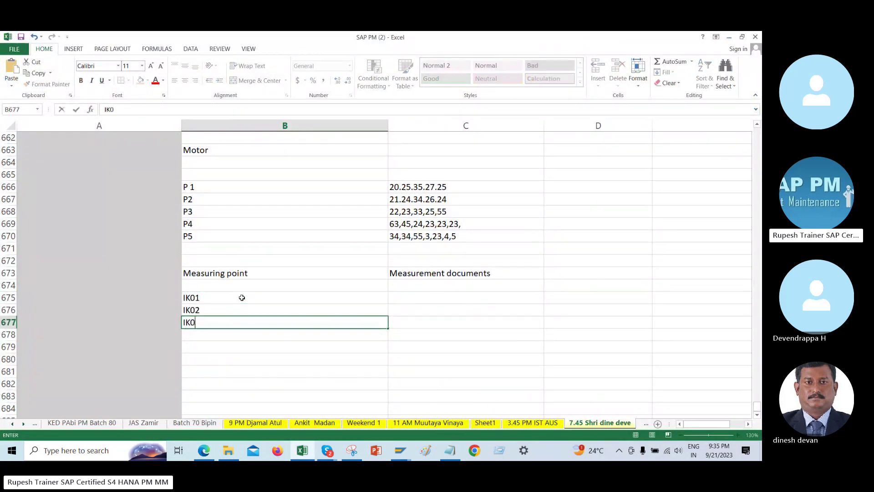
pyautogui.press('Return')
# Enter the measurement document transaction code IK11 in cell C675.
pyautogui.press('Right')
pyautogui.press('Up')
pyautogui.press('Up')
pyautogui.press('Up')
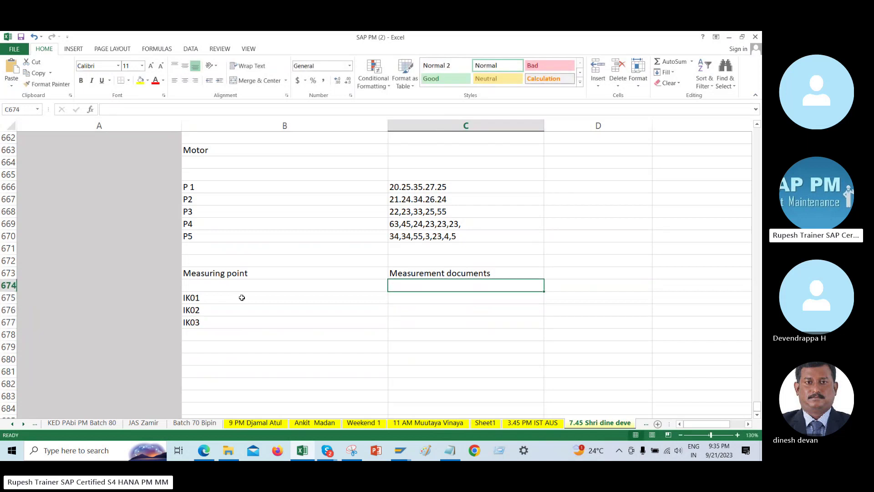
pyautogui.press('Down')
pyautogui.write('IK1')
pyautogui.press('Return')
pyautogui.press('Return')
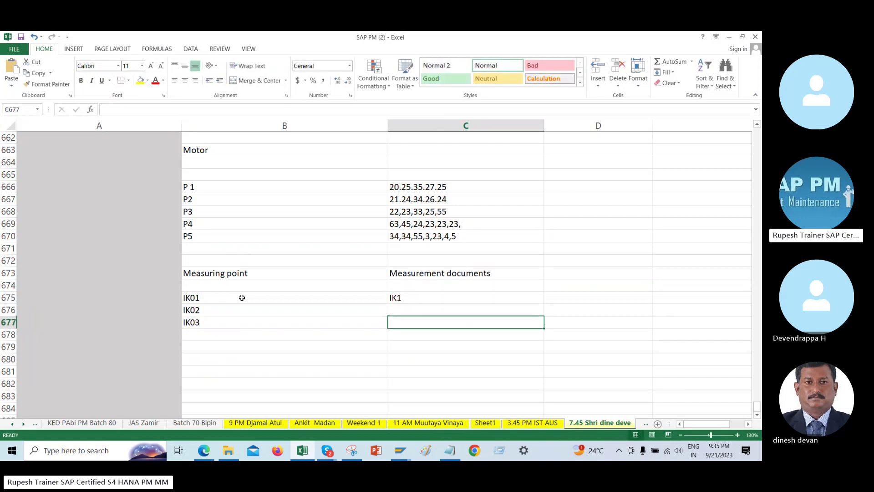
pyautogui.press('Up')
pyautogui.press('Up')
pyautogui.press('F2')
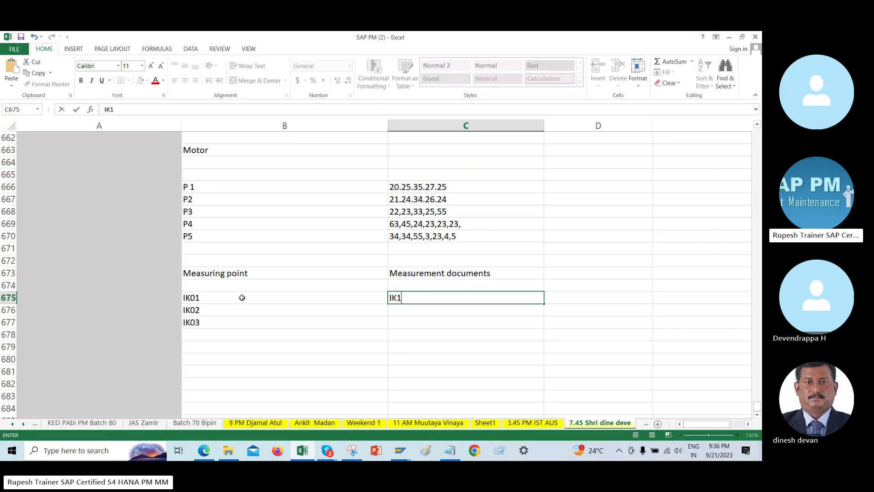
pyautogui.write('1')
pyautogui.press('Return')
# Add the measurement document transaction codes IK12 in cell C676 and IK13 in cell C677.
pyautogui.write('IK12')
pyautogui.press('Return')
pyautogui.write('IK13')
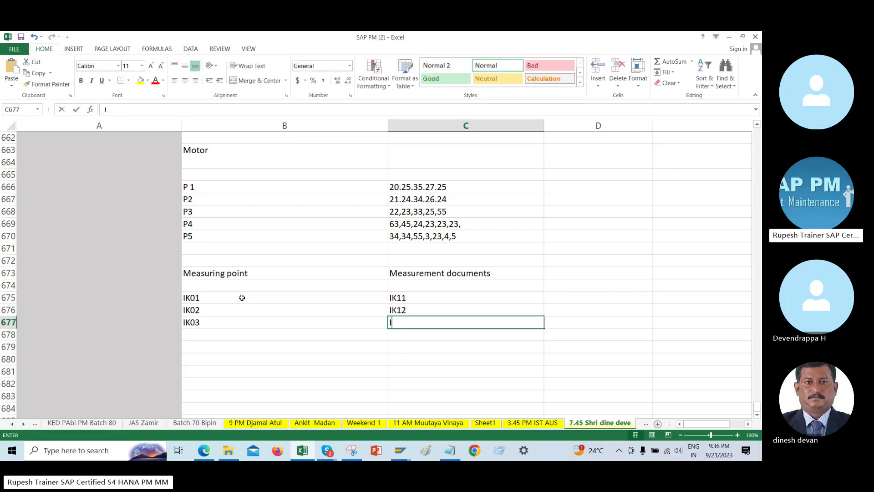
pyautogui.press('Return')
pyautogui.press('Return')
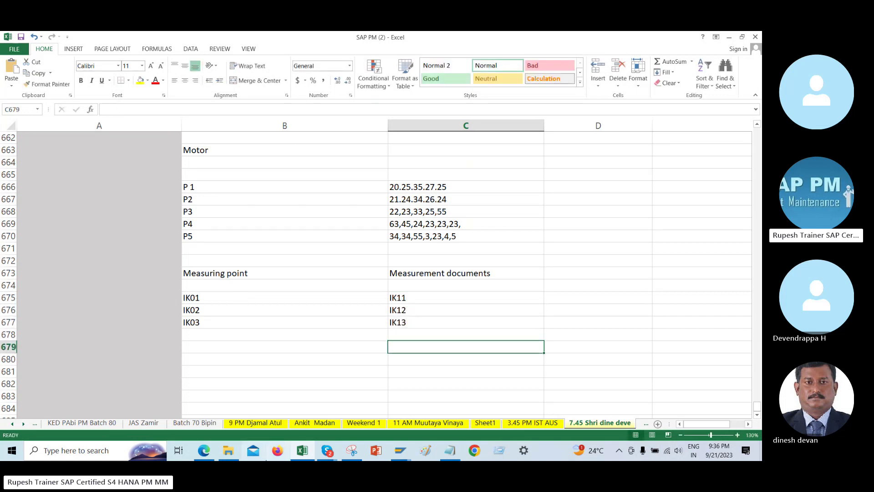
# Switch to Edge and bring up the SAP PM _1 Google Sheet at its table and transaction code list.
pyautogui.click(203, 450)
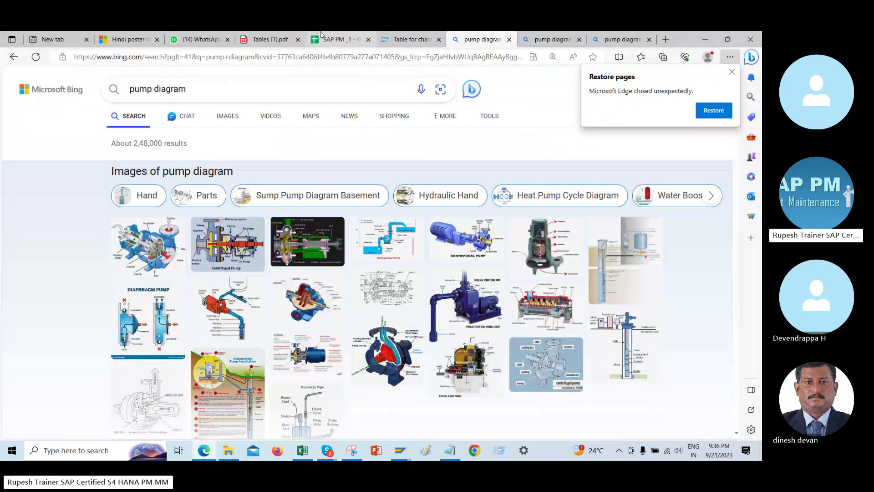
pyautogui.click(324, 38)
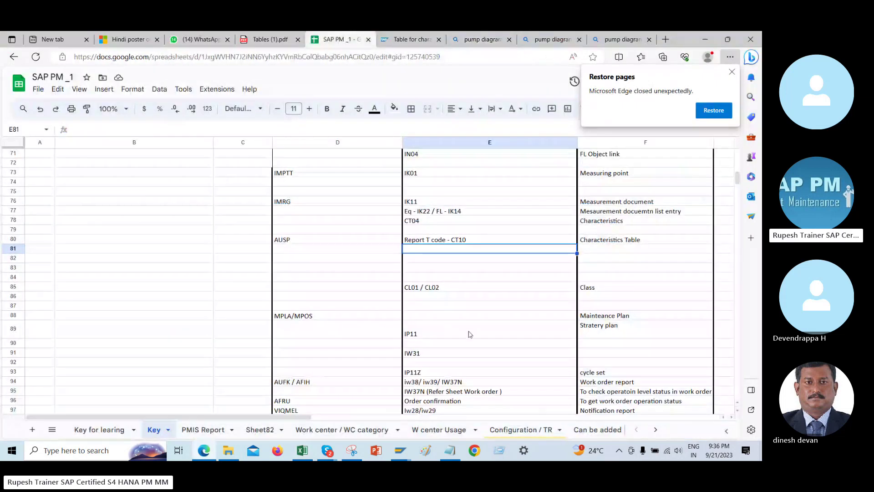